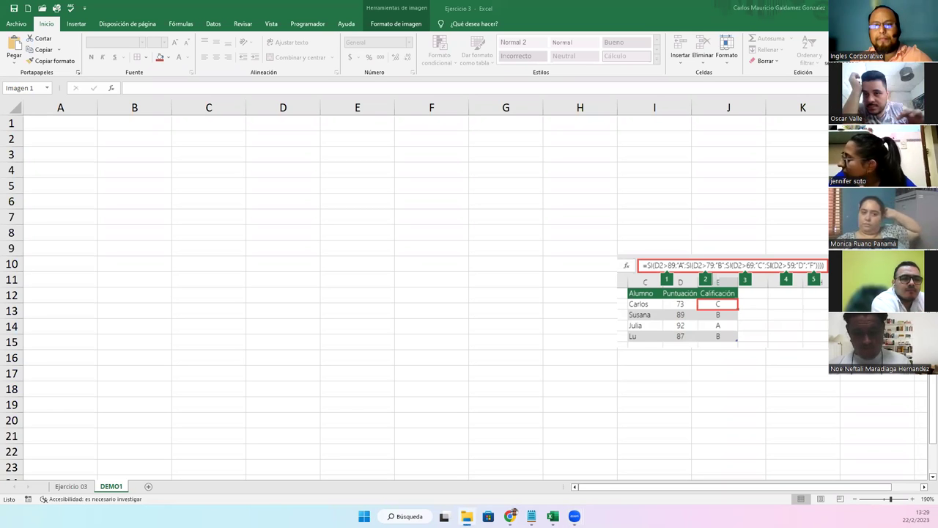
Move the nested SI formula picture a few rows higher on the sheet
left_click_drag(651, 324, 561, 360)
Begin the A1 title 'Nomina de Estudiantes para Valoración de Beca y Re-cálculo valorativo en'
left_click(44, 128)
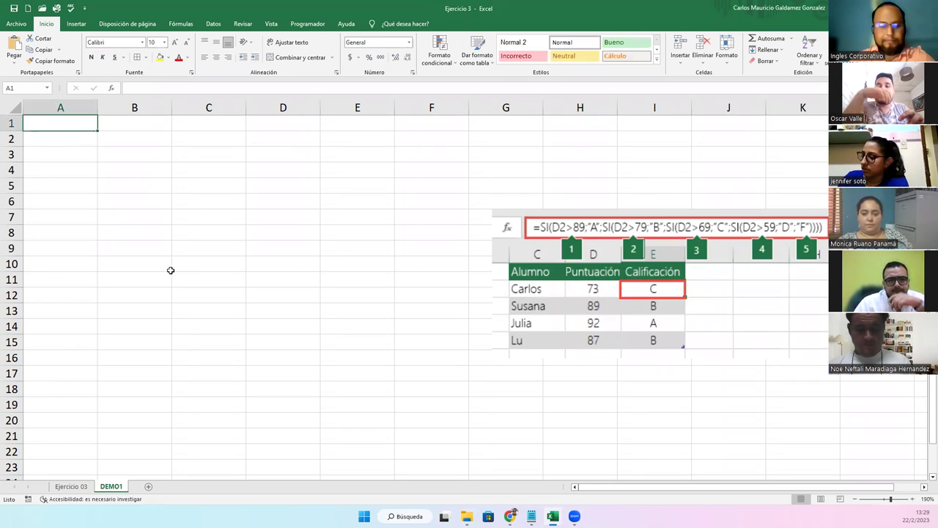
type("Nomi")
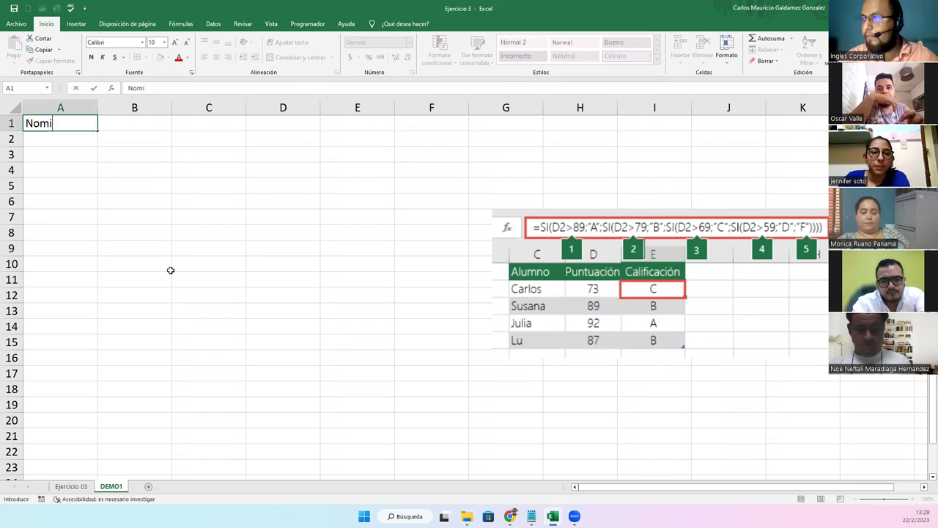
type("na de Estudiantes ")
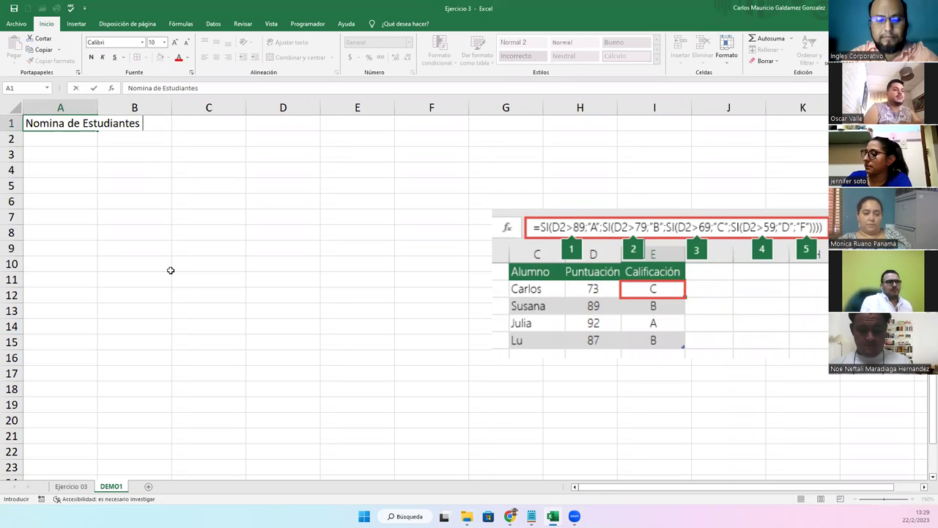
type("para ")
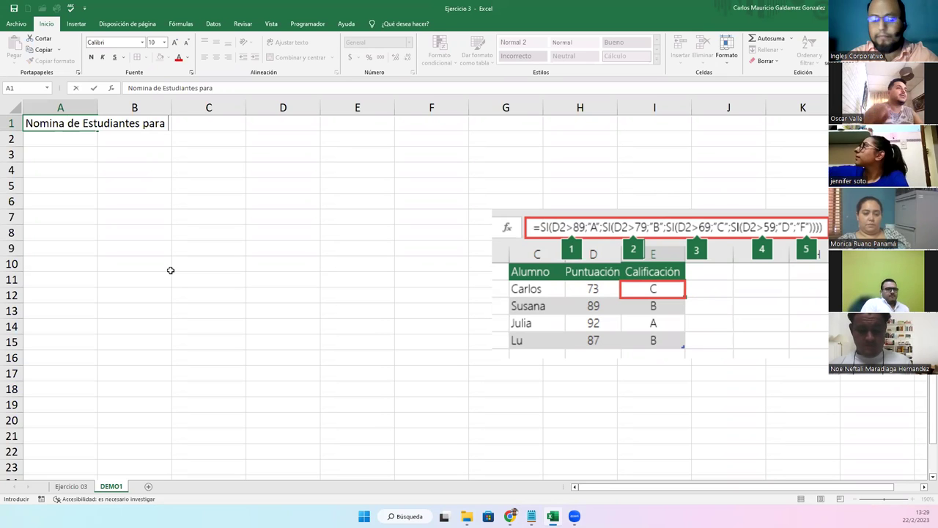
type("Valoración d")
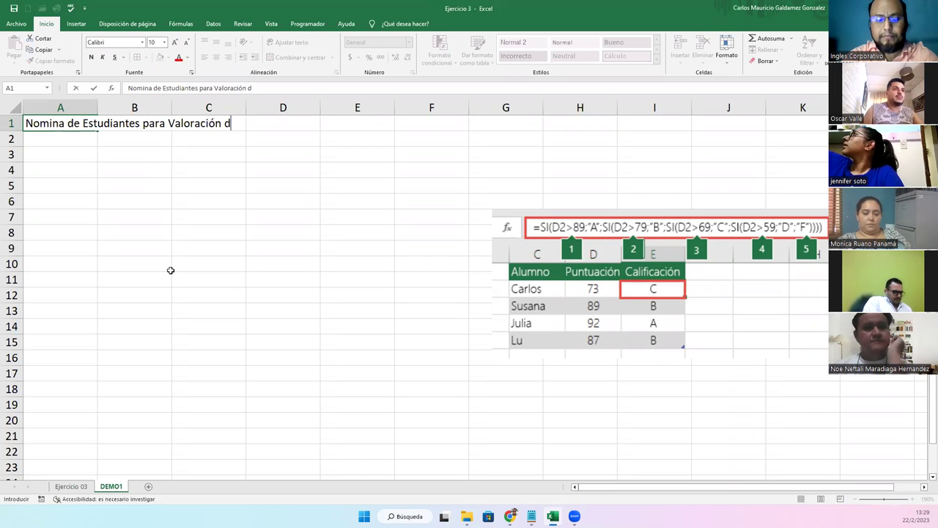
type("e Beca y ")
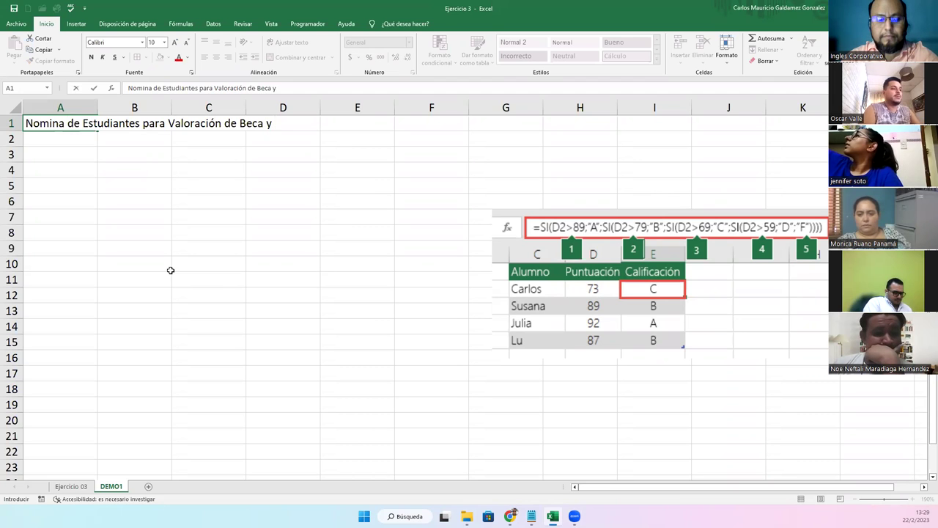
type("Recalcu")
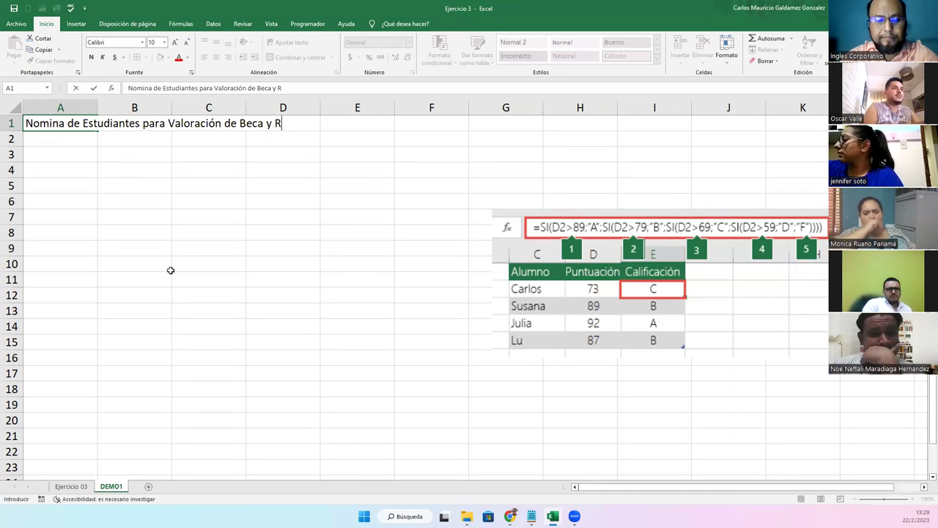
key("BackSpace")
key("BackSpace")
key("BackSpace")
key("BackSpace")
key("BackSpace")
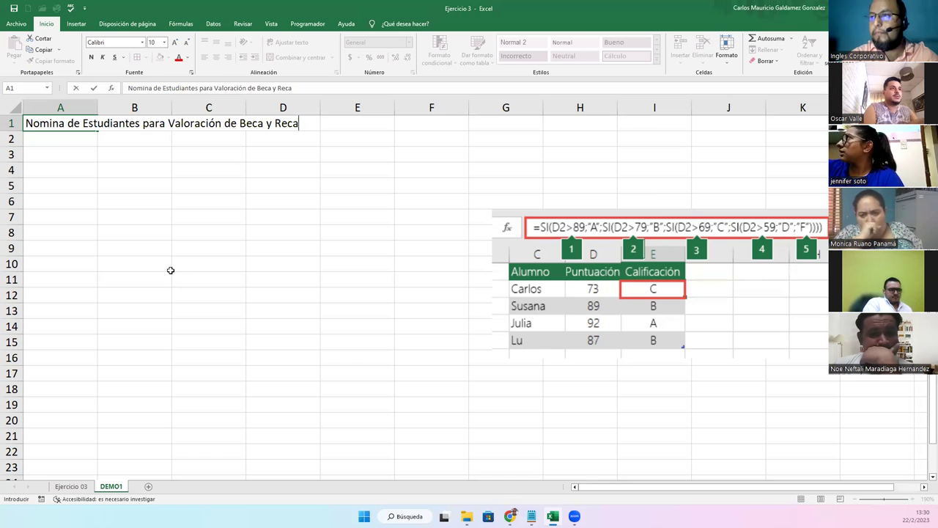
type("-cálculo valorativo")
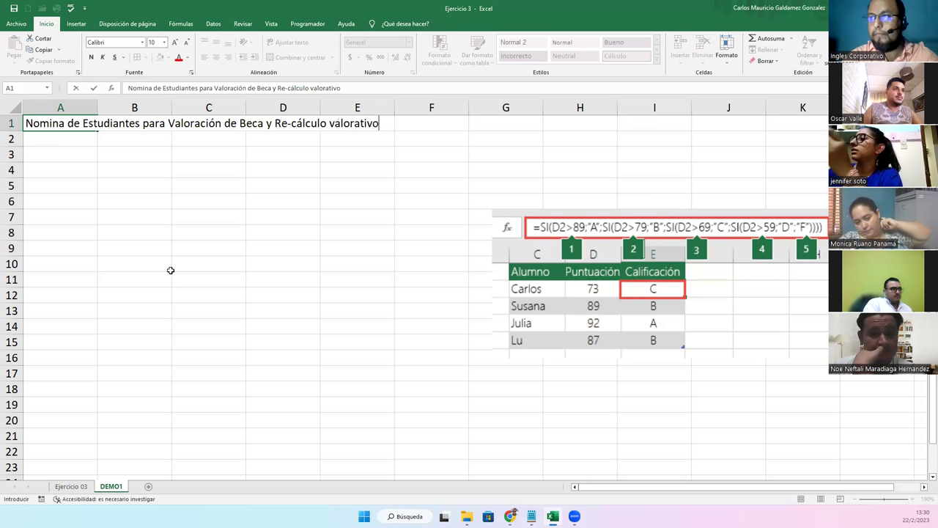
type(" en Uni")
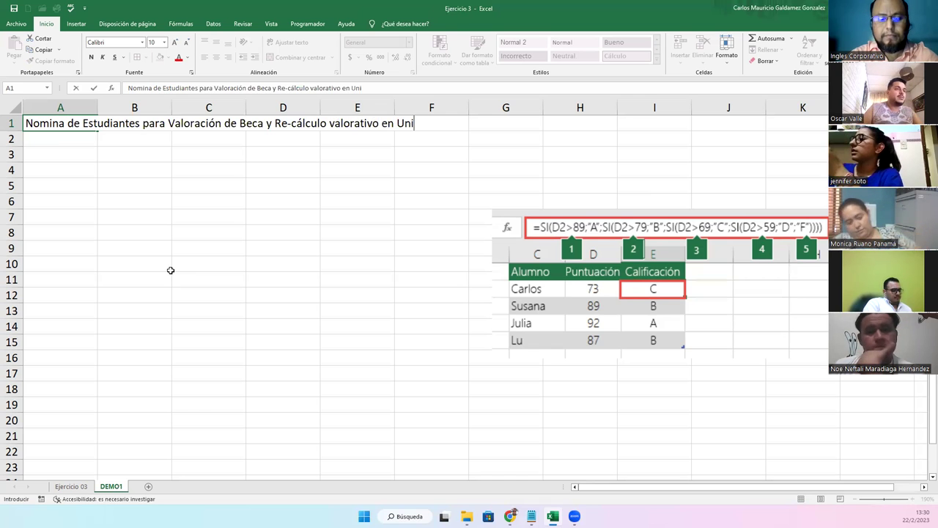
type("versidad")
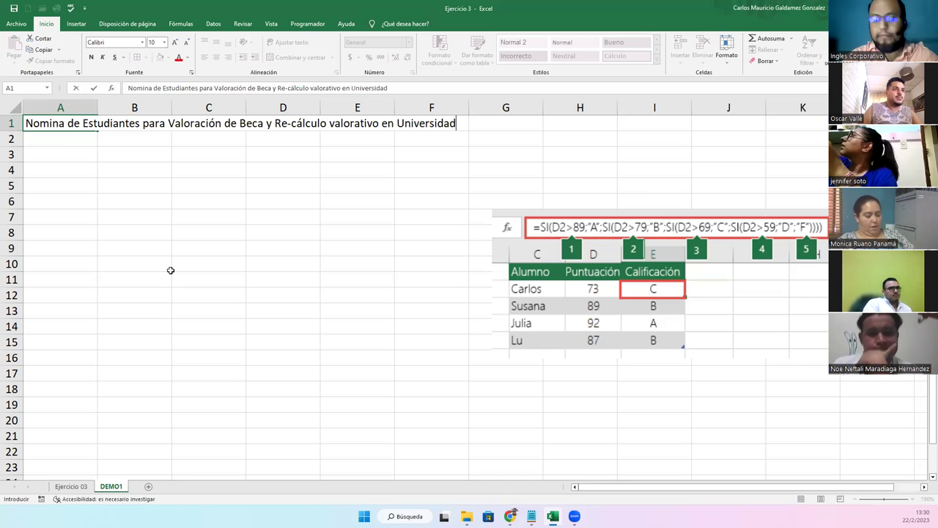
key("BackSpace")
key("BackSpace")
key("BackSpace")
key("BackSpace")
key("BackSpace")
key("BackSpace")
key("BackSpace")
key("BackSpace")
key("BackSpace")
key("BackSpace")
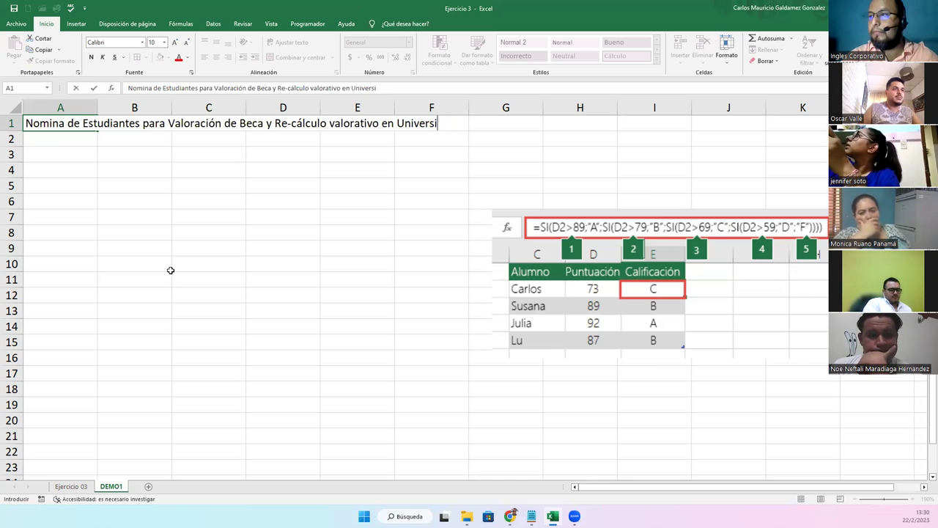
key("BackSpace")
key("BackSpace")
Finish the A1 title with 'Atlantic International University' and commit it
type("Atlac")
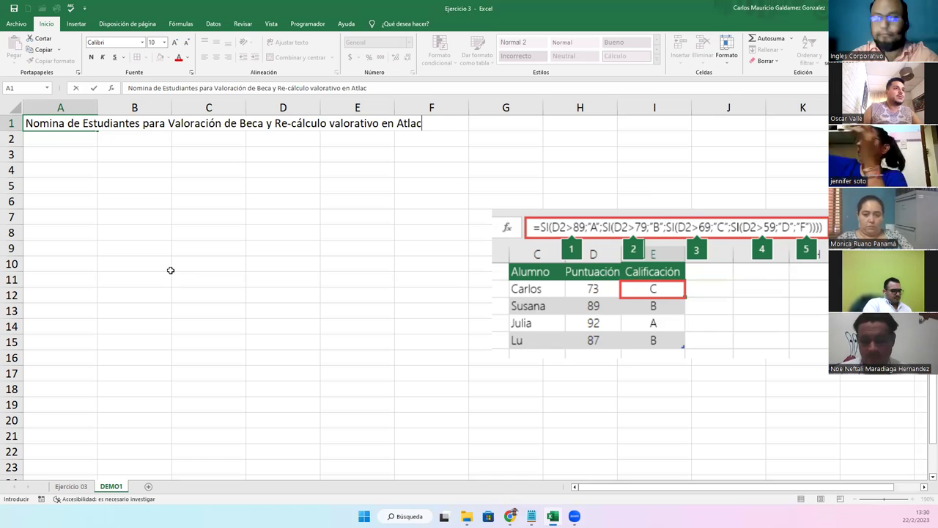
key("BackSpace")
type("ntic")
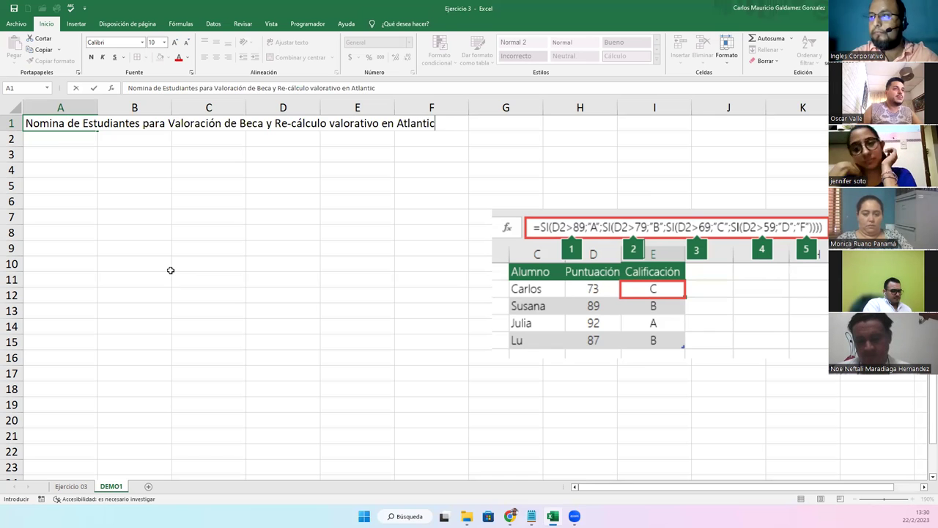
type(" Internacional")
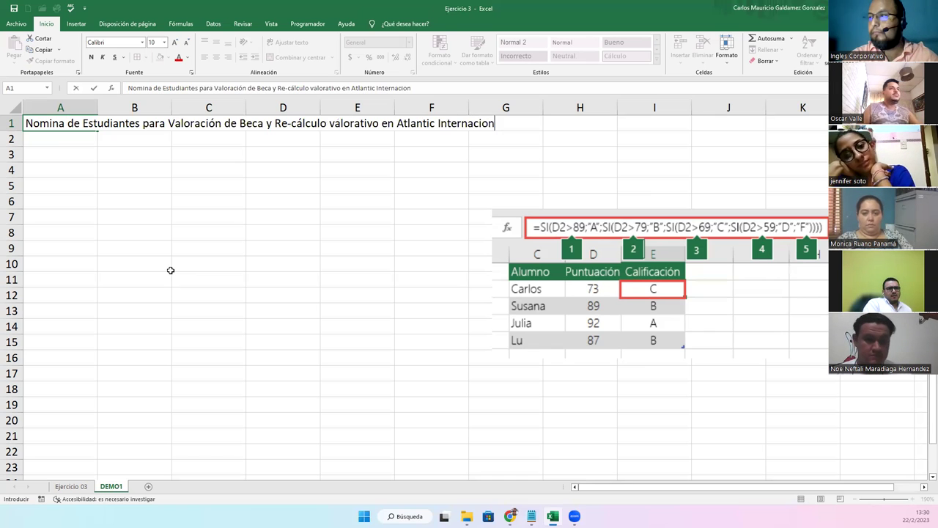
key("BackSpace")
key("BackSpace")
key("BackSpace")
key("BackSpace")
key("BackSpace")
key("BackSpace")
type("tional ")
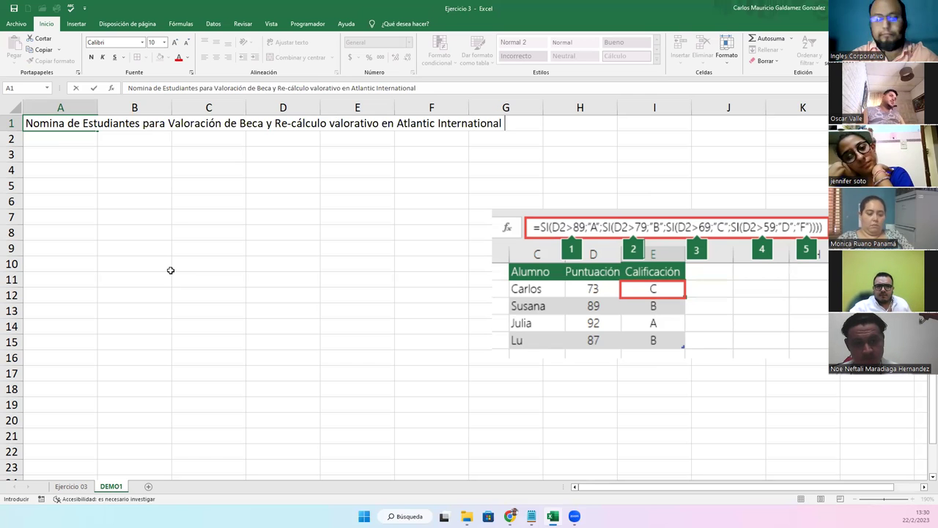
type("University")
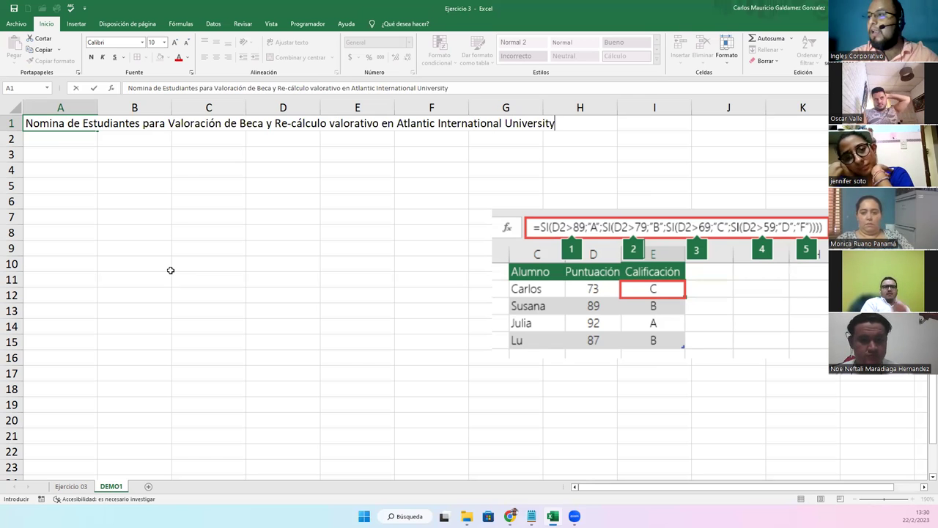
key("Return")
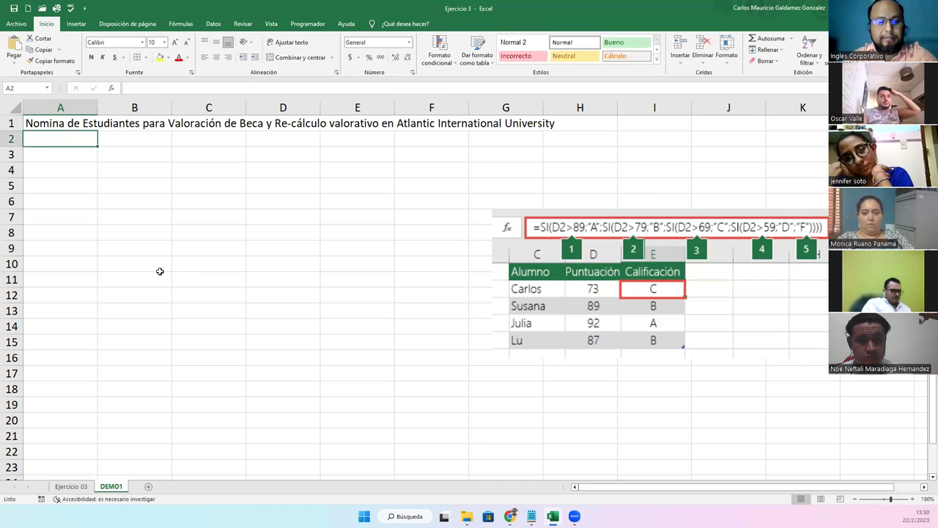
type("#")
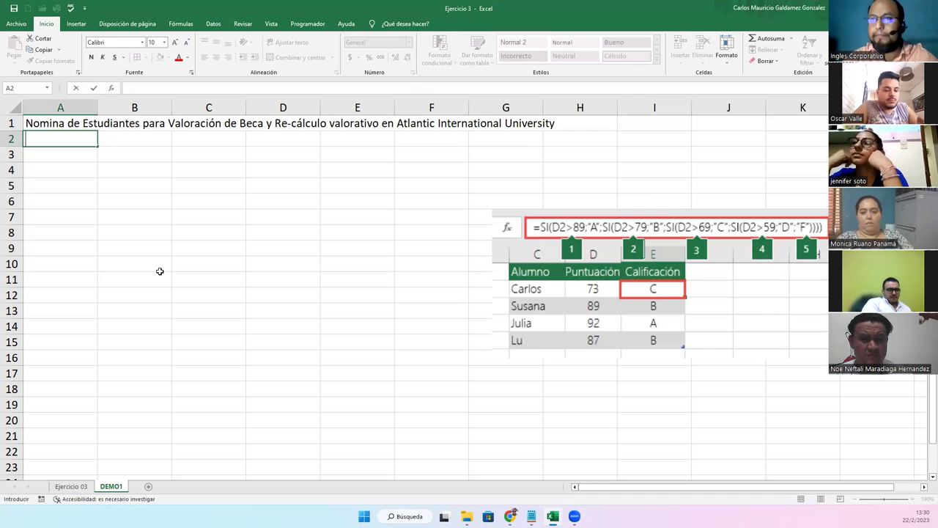
Enter the headers #, Codigo and Pais in A3:C3
key("Return")
type("#")
key("Tab")
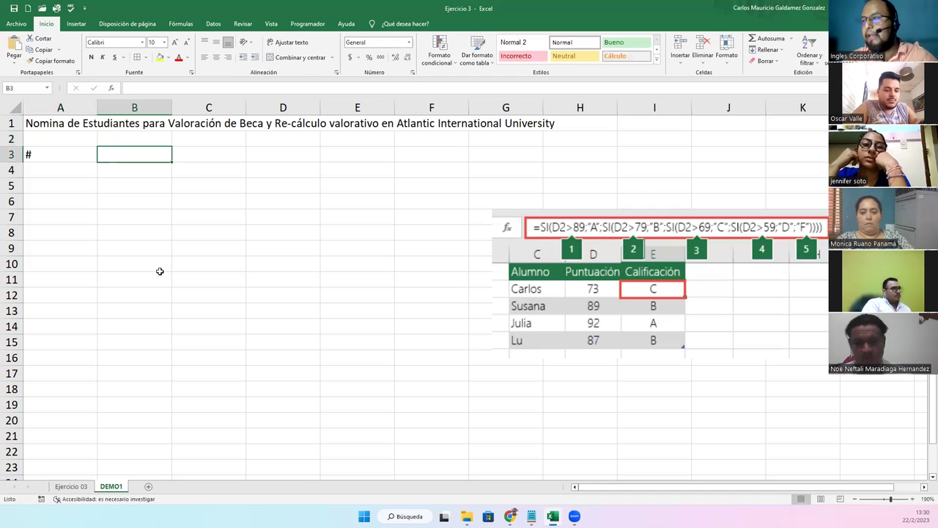
type("Codigo")
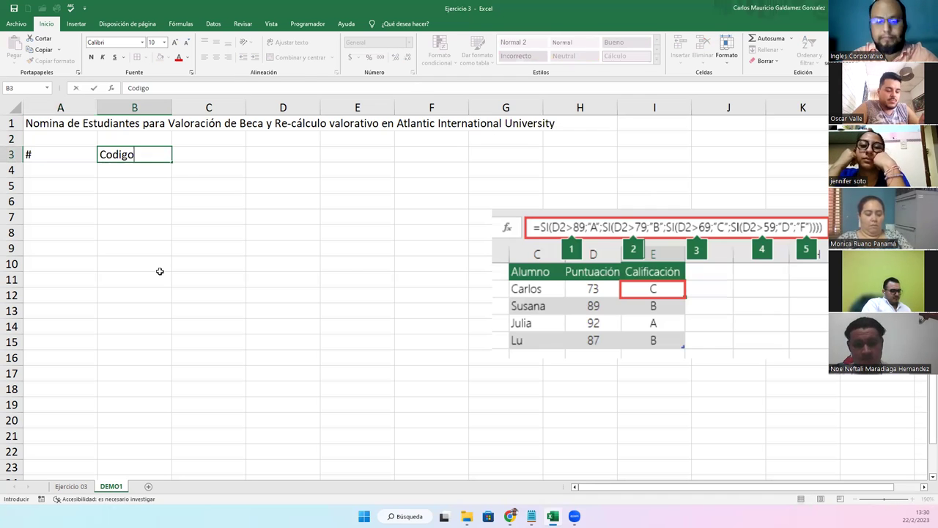
key("Tab")
type("Pai")
key("Tab")
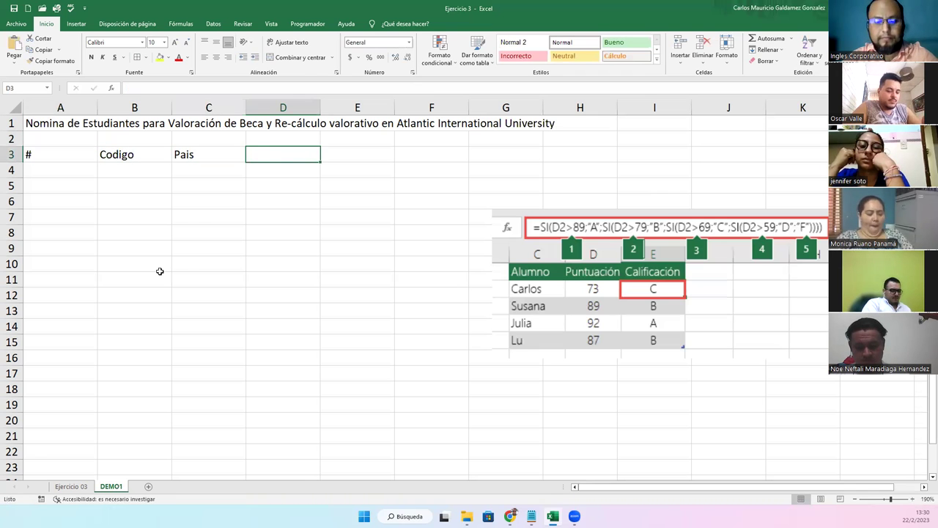
Add the name headers Primer Nombre, Segundo Nombre and Tercer Nombre in D3:F3
type("Nombrew")
key("Tab")
key("Left")
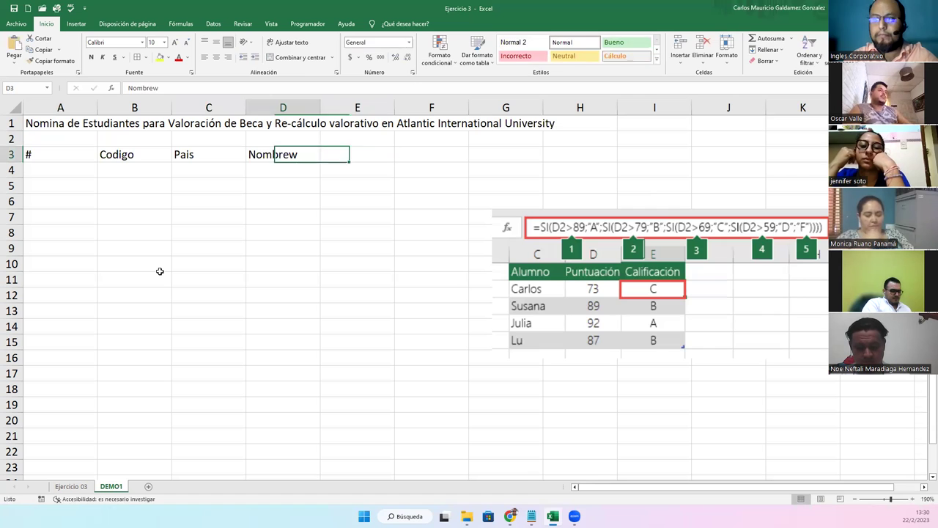
key("F2")
key("BackSpace")
key("BackSpace")
key("BackSpace")
key("BackSpace")
key("BackSpace")
key("BackSpace")
key("BackSpace")
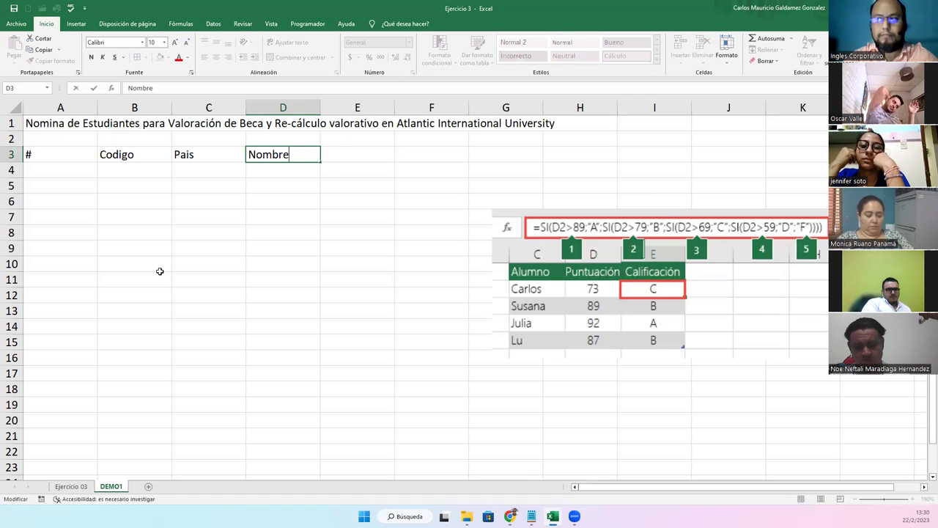
type("Primer Nombre")
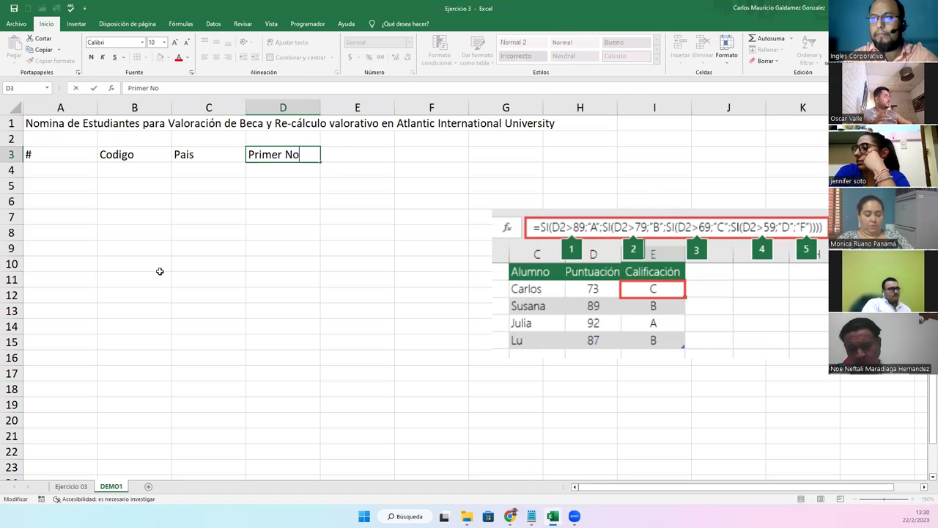
key("Tab")
type("Segundo Nombre")
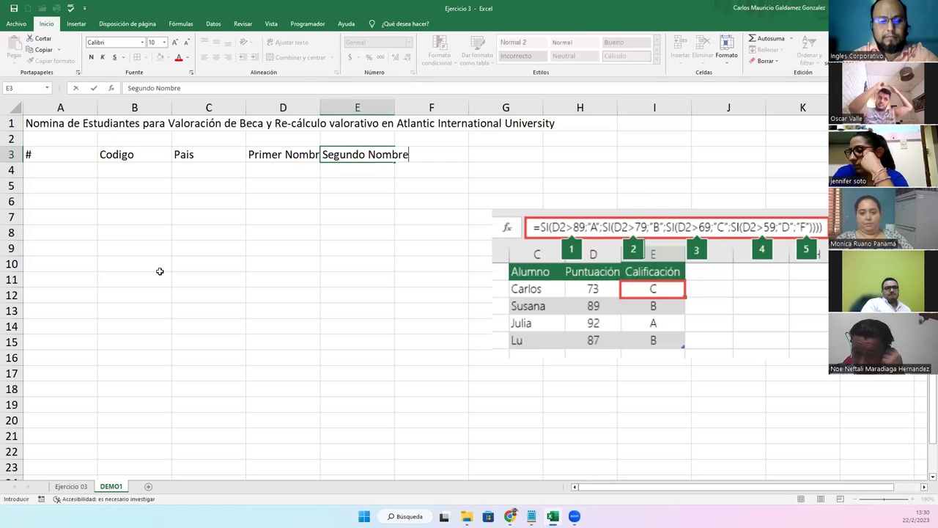
key("Tab")
type("Tercer Nombre")
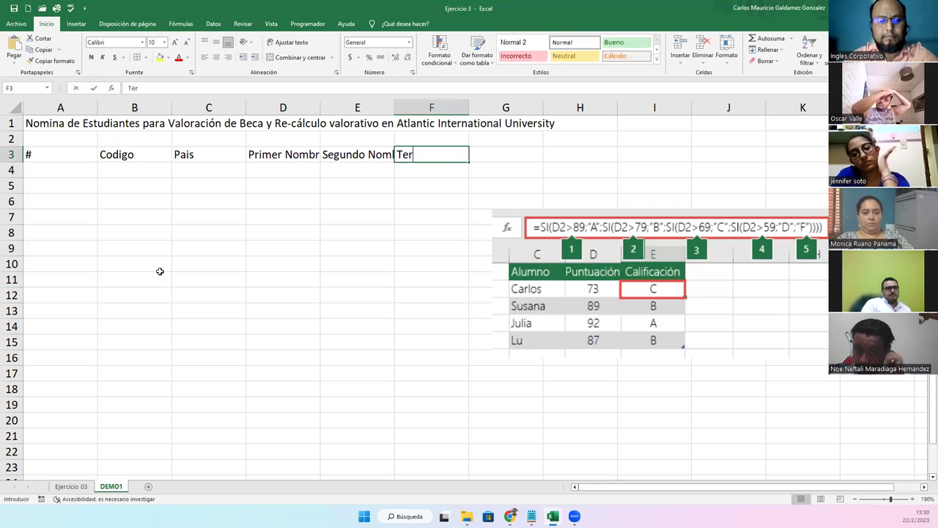
key("Tab")
Add the surname headers Apellido Paterno in G3 and Apellido Materno in H3
type("P")
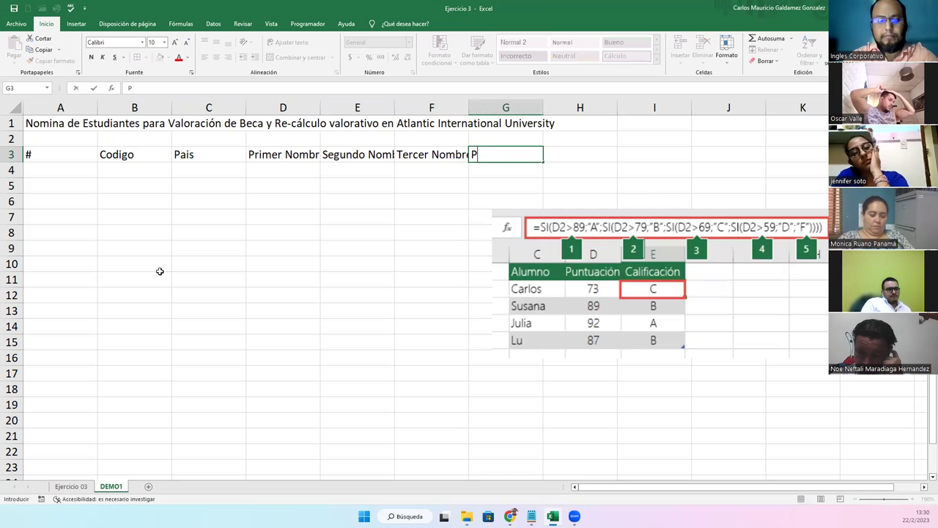
type("rimer Apellid")
key("BackSpace")
key("BackSpace")
key("BackSpace")
key("BackSpace")
key("BackSpace")
key("BackSpace")
key("BackSpace")
key("BackSpace")
key("BackSpace")
key("BackSpace")
key("BackSpace")
key("BackSpace")
key("BackSpace")
key("BackSpace")
type("Apellido Paterno")
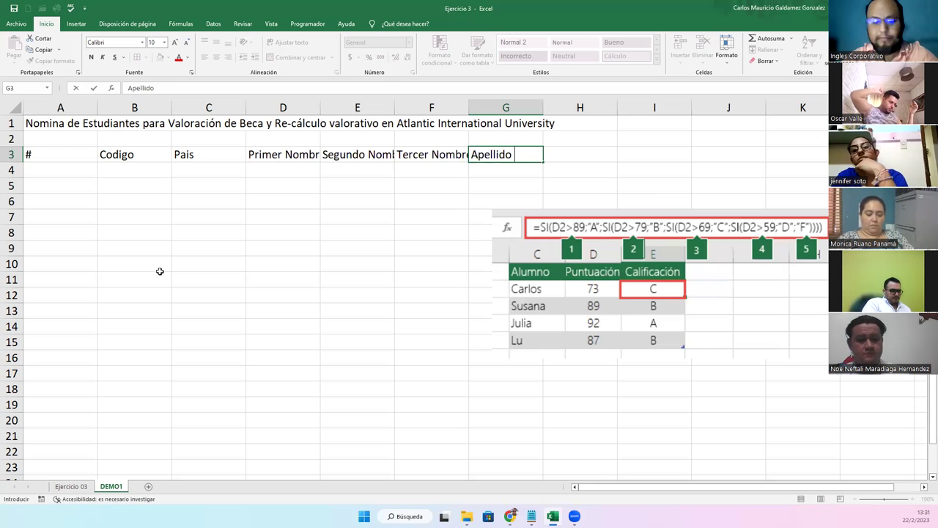
key("Tab")
type("Ap")
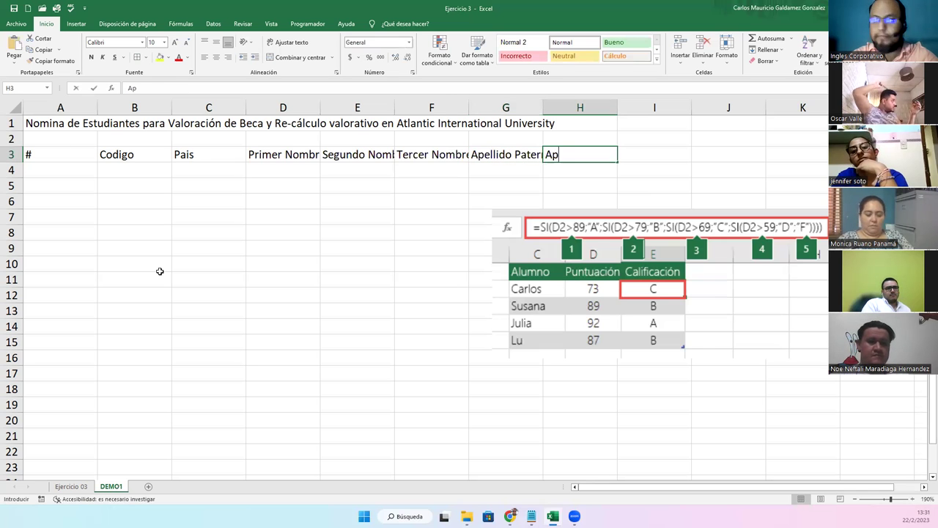
type("ellido Materno")
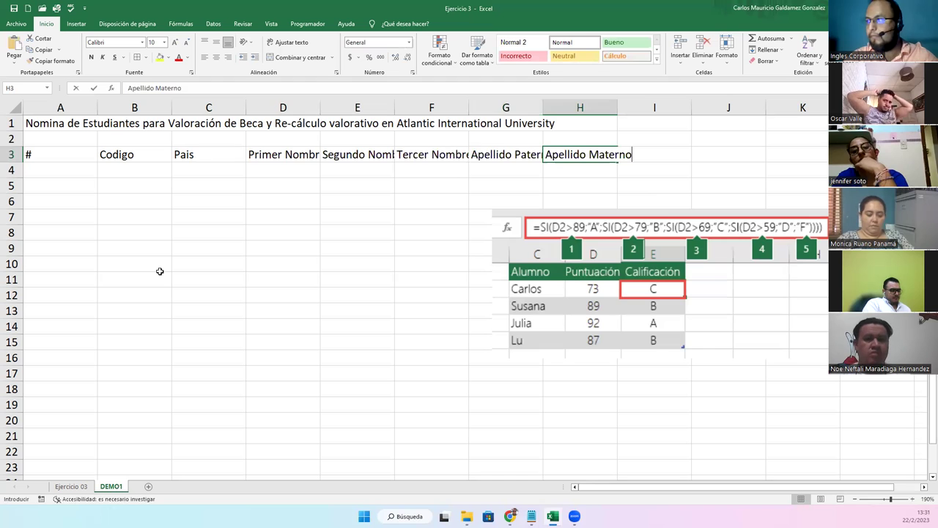
key("Return")
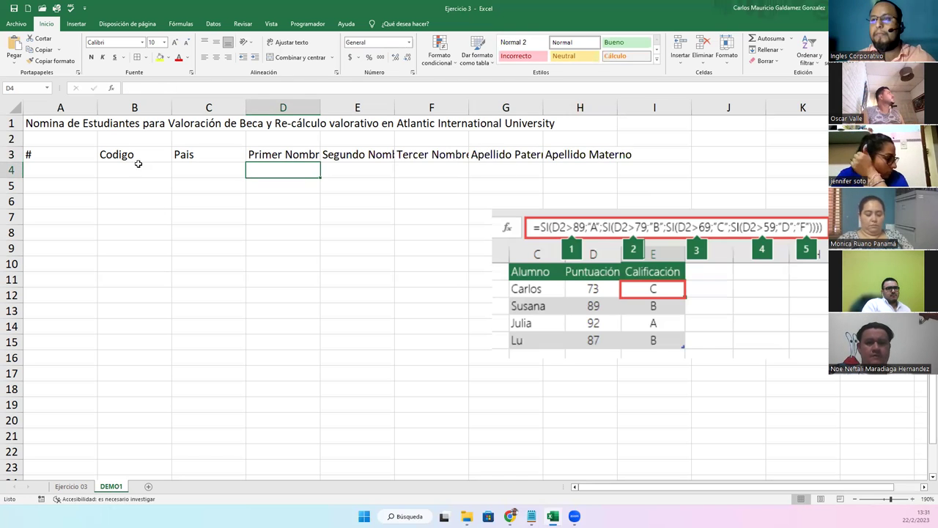
Narrow column A and widen columns B through H so each row-3 header fits
left_click_drag(96, 108, 591, 108)
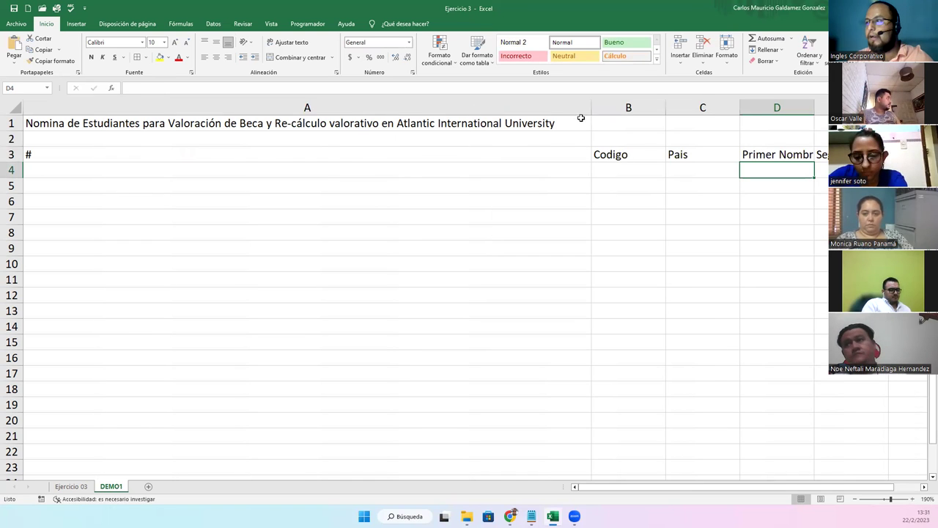
left_click_drag(168, 123, 41, 109)
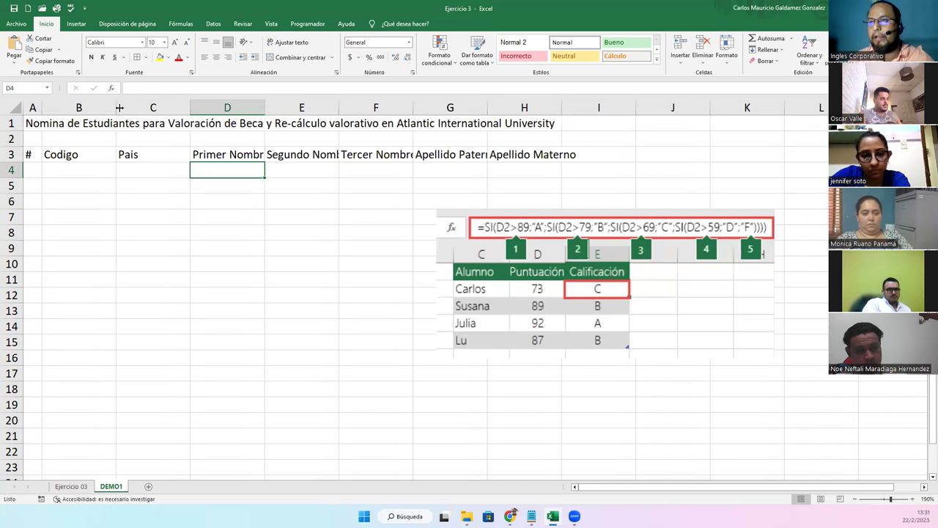
left_click_drag(115, 107, 119, 108)
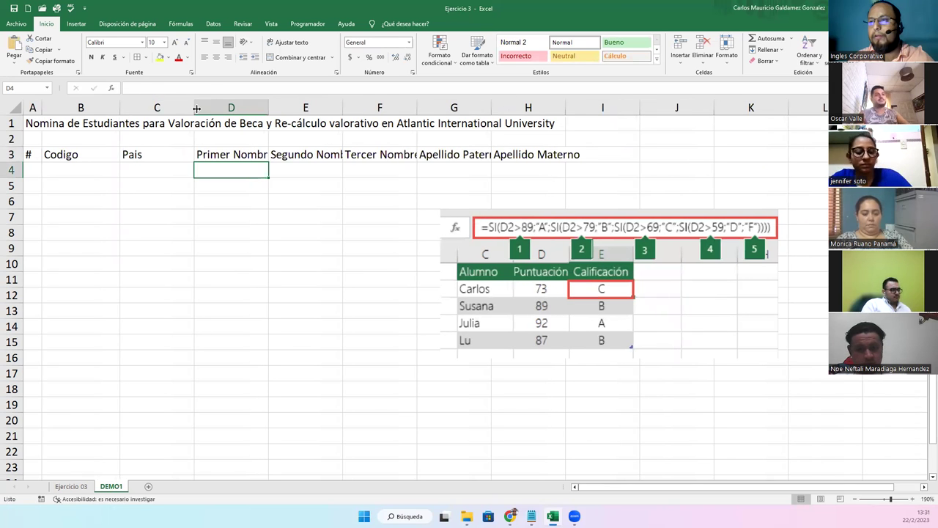
left_click_drag(190, 108, 199, 108)
left_click_drag(274, 107, 283, 108)
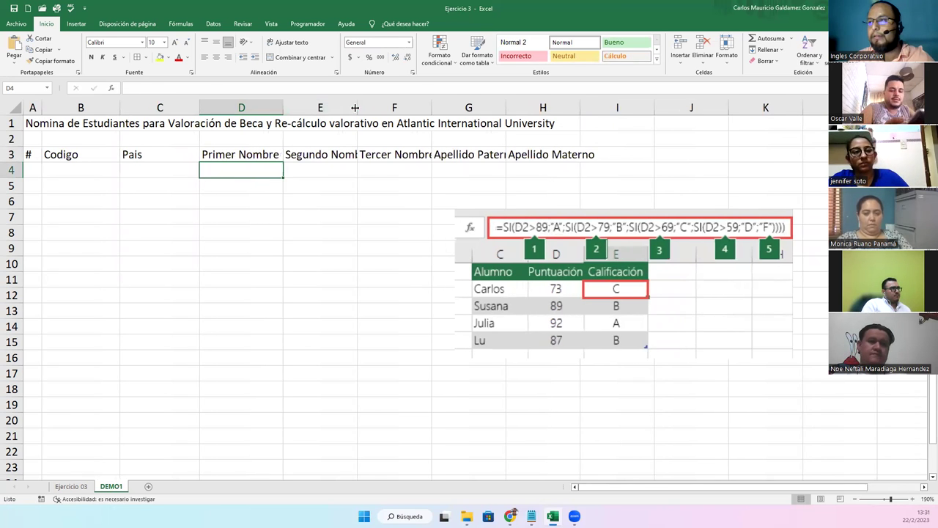
left_click_drag(357, 107, 374, 107)
left_click_drag(449, 107, 456, 107)
left_click_drag(530, 108, 546, 108)
left_click_drag(622, 108, 644, 108)
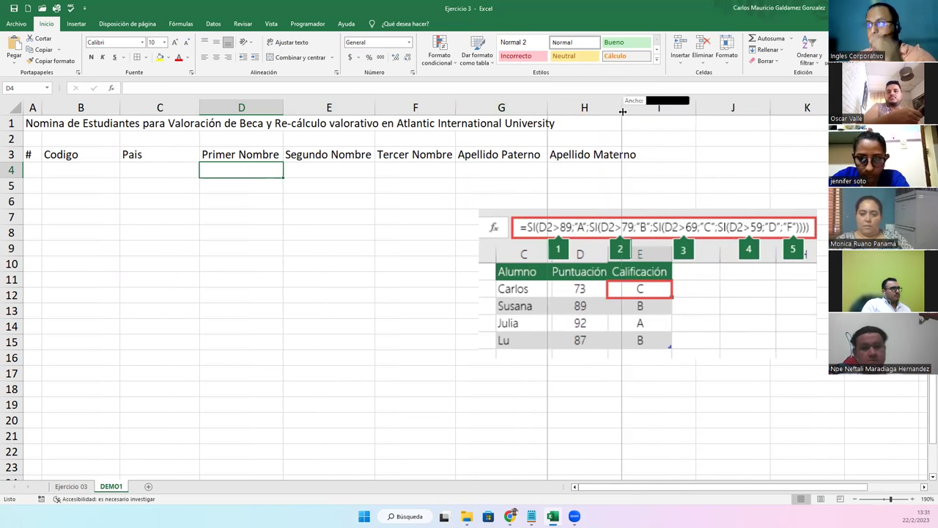
left_click(677, 155)
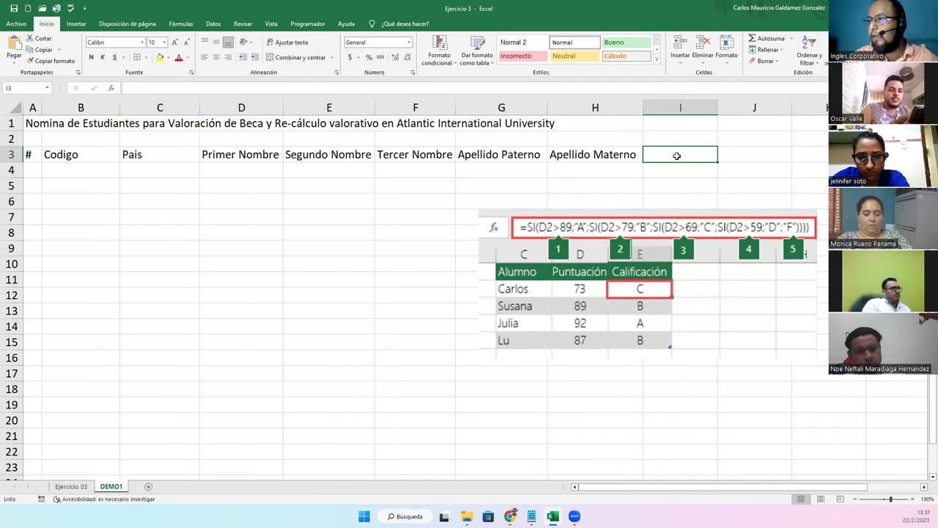
Add headers Puntuacion GL in I3 and Re-Cálculo in J3, then AutoFit columns I and J
type("aumen")
key("BackSpace")
key("BackSpace")
key("BackSpace")
key("BackSpace")
key("BackSpace")
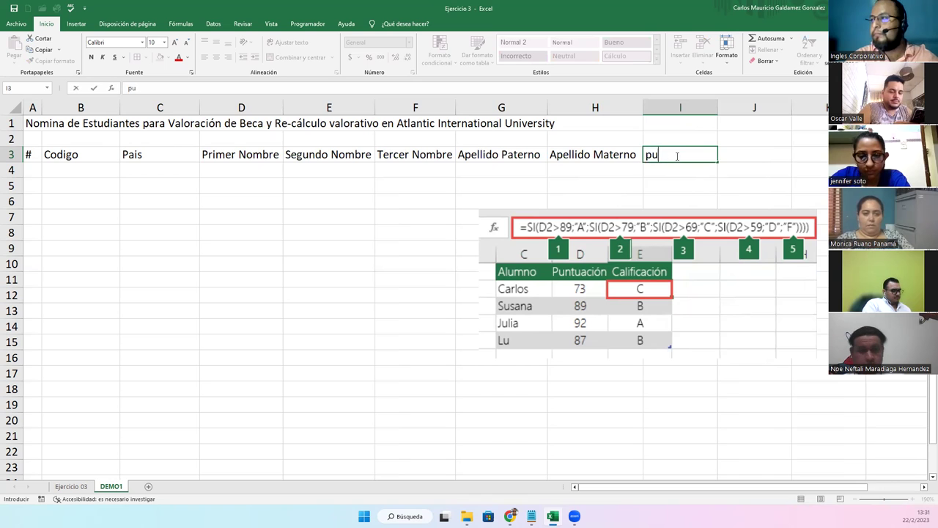
type("Punti")
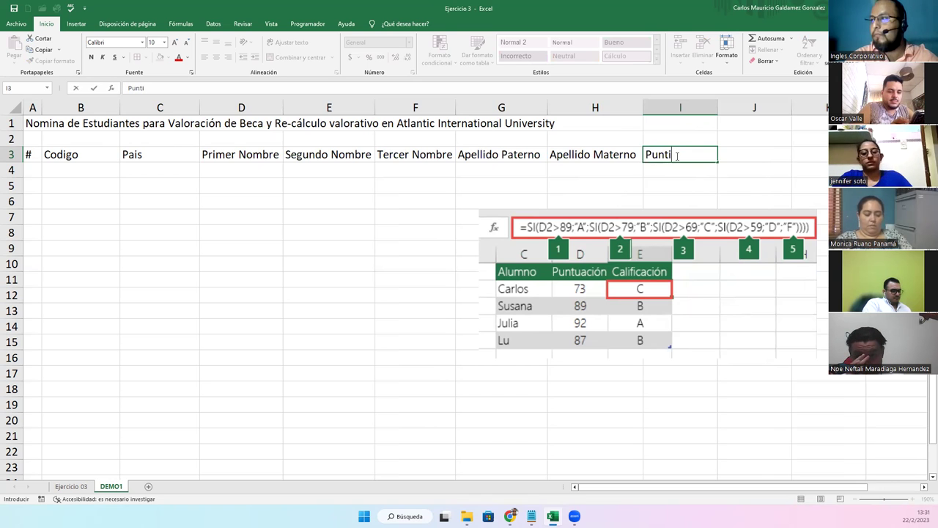
type("acion GL")
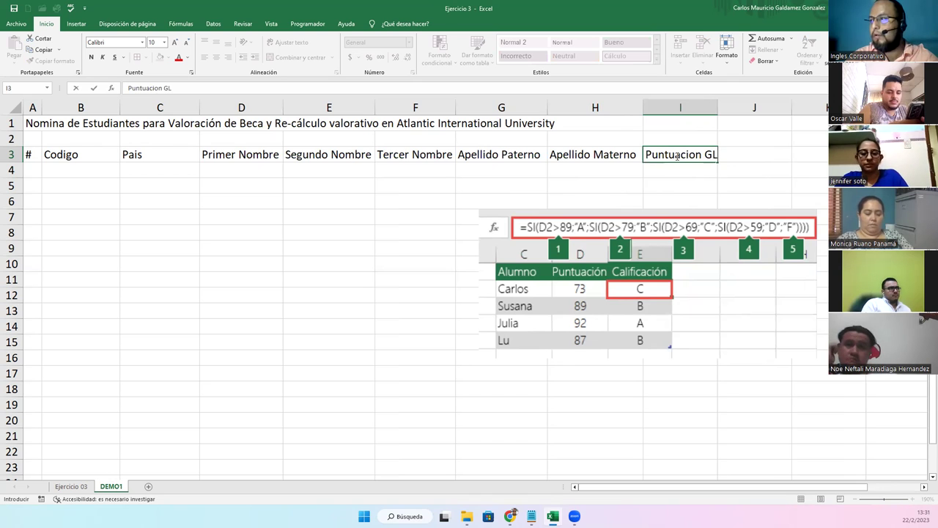
key("Tab")
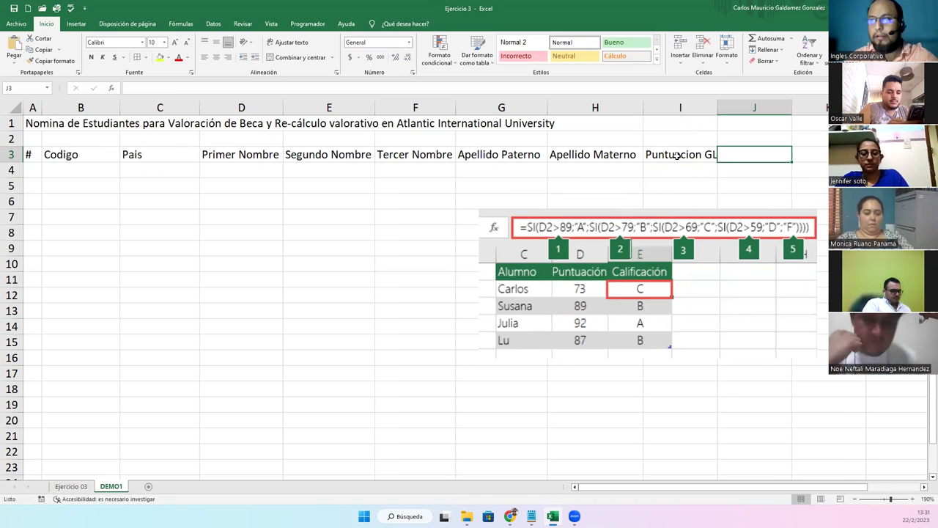
type("R")
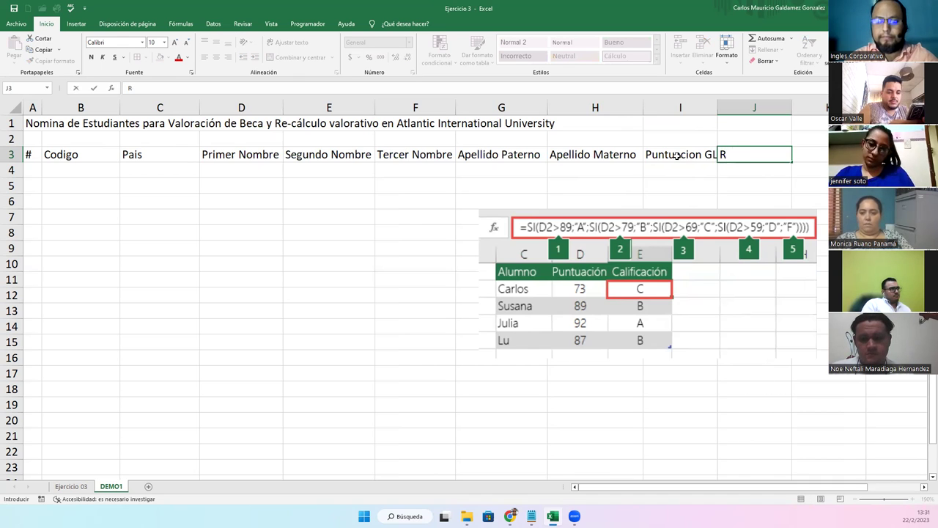
type("e-Cálculo")
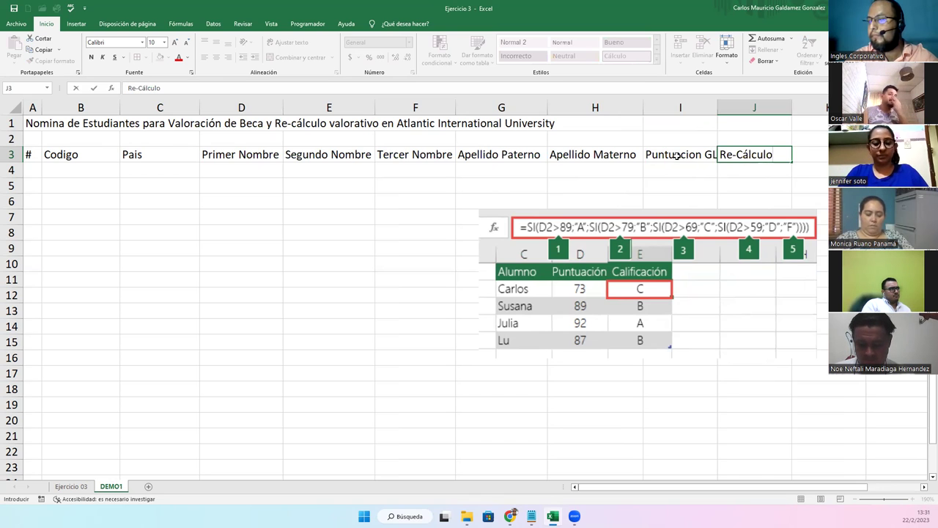
key("Return")
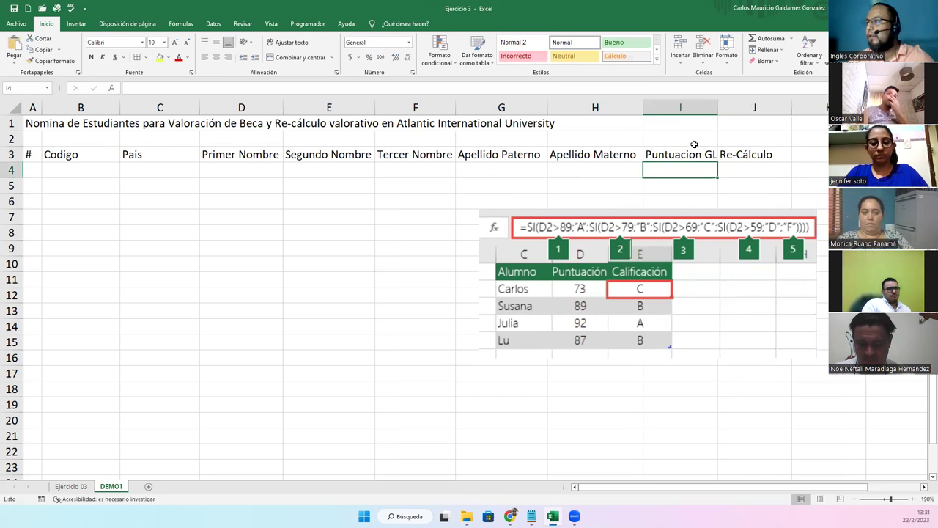
double_click(715, 109)
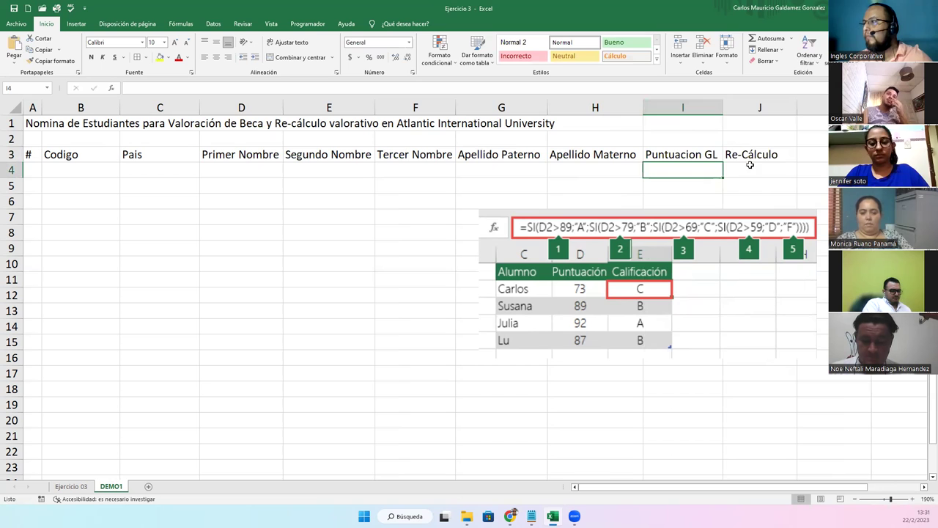
double_click(797, 107)
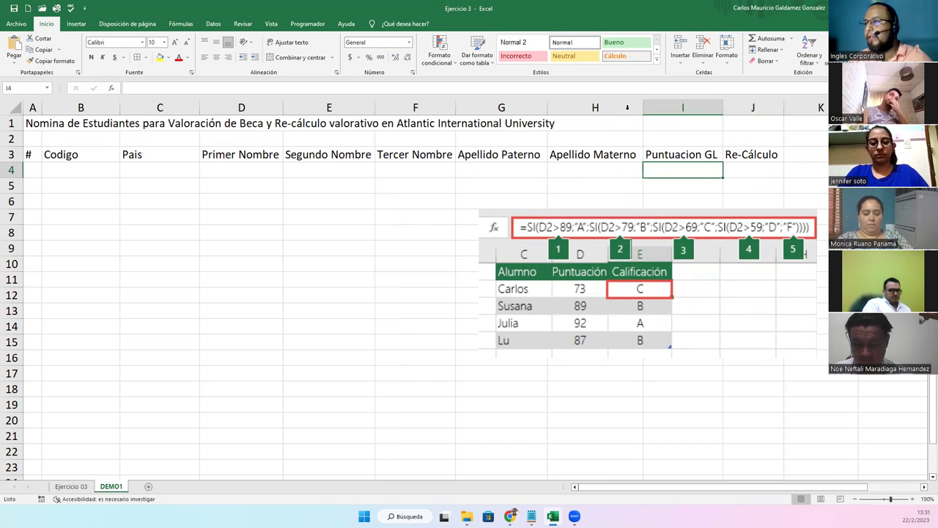
Number the student rows 1 to 15 down A4:A18 using the fill handle
left_click_drag(30, 154, 741, 359)
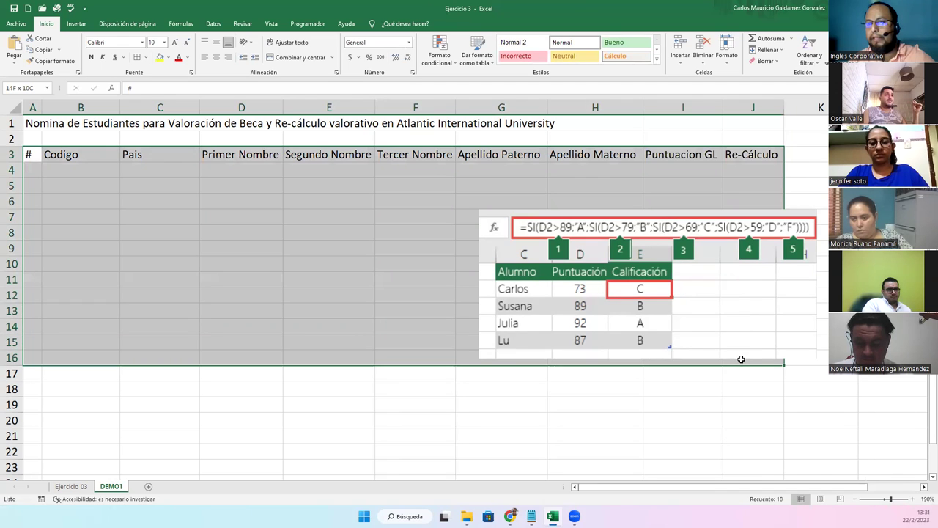
left_click(123, 186)
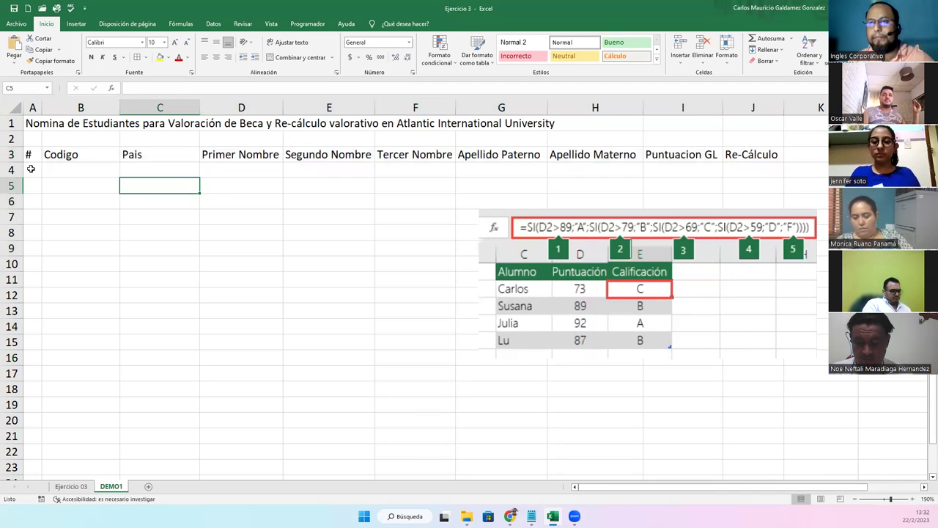
left_click(31, 169)
type("1")
key("Return")
type("2")
left_click(31, 168)
key("shift+Down")
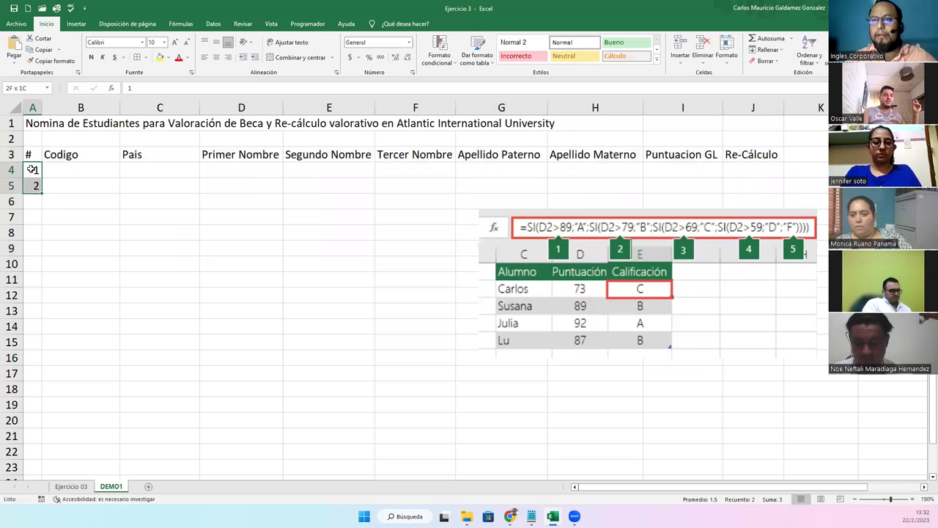
left_click_drag(40, 193, 36, 396)
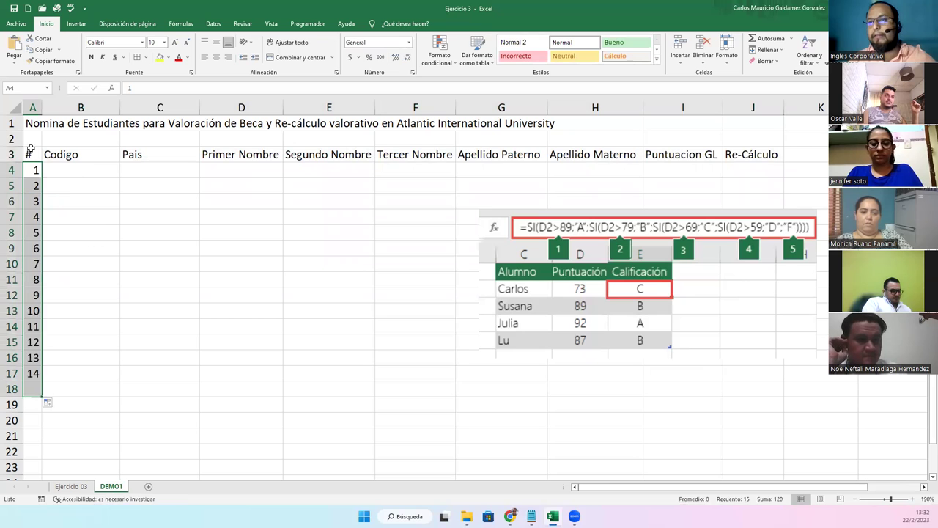
Give the table A3:J18 all borders and move the formula picture right and down
left_click_drag(31, 153, 741, 384)
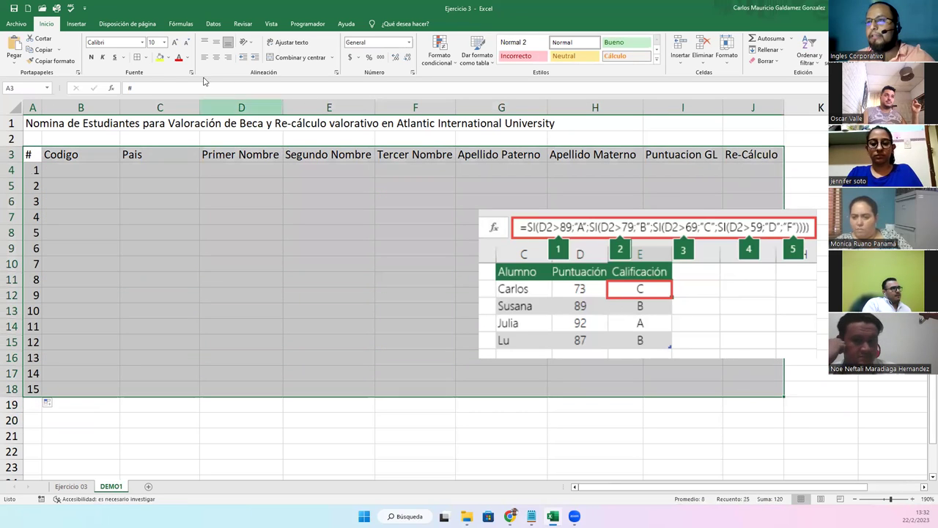
left_click(136, 59)
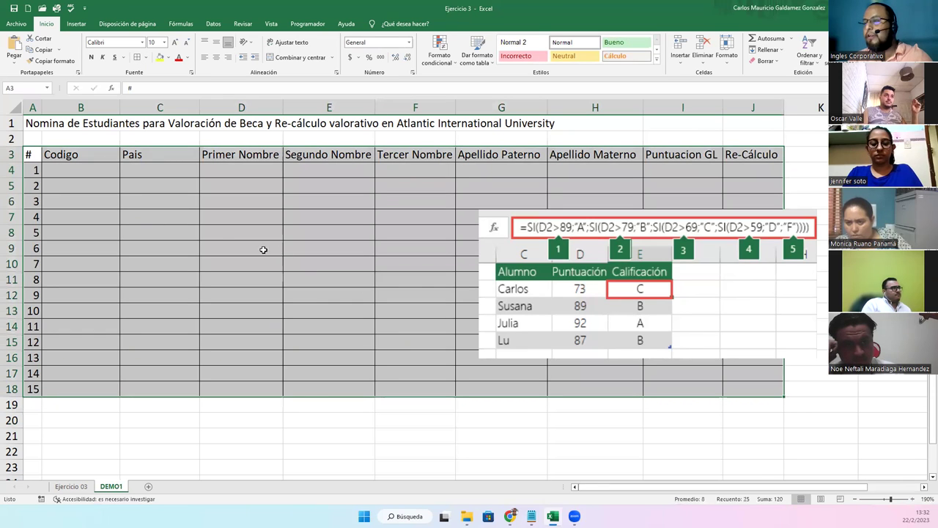
left_click_drag(522, 301, 625, 334)
Narrow column B and enter countries El Salvador, México and Pánama in C4:C6
left_click(56, 169)
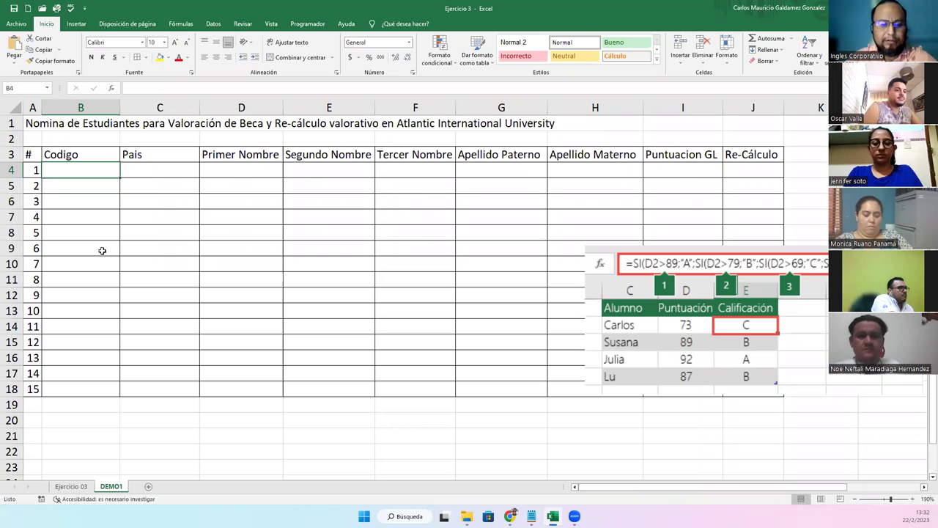
left_click_drag(119, 110, 100, 111)
left_click(133, 172)
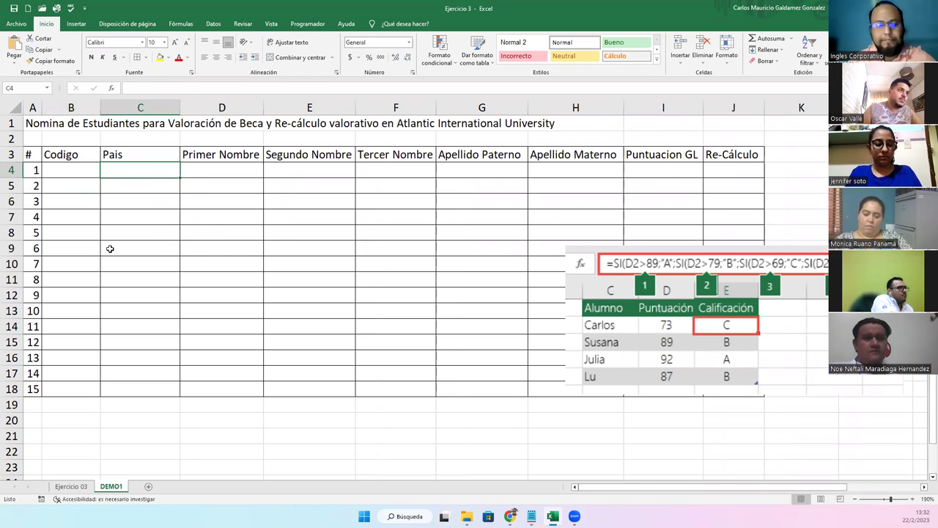
type("El Salvador")
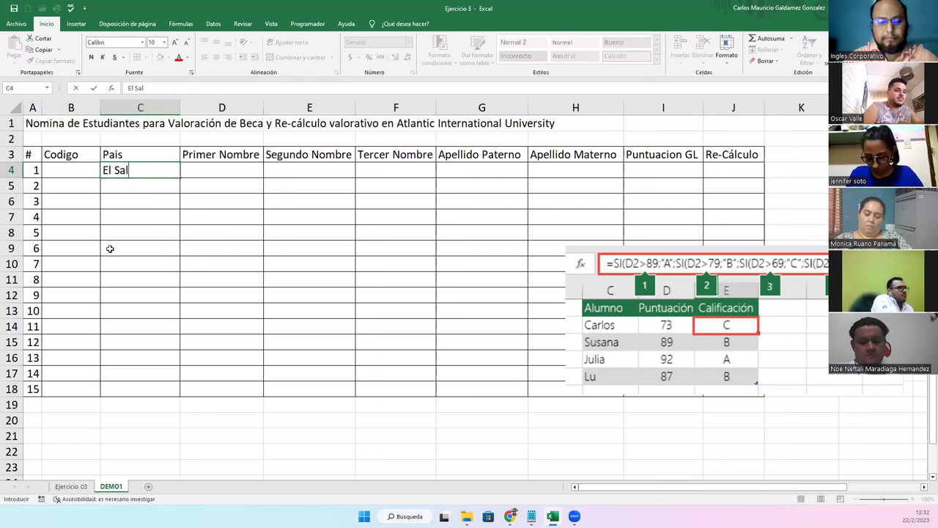
key("Return")
type("Mexico")
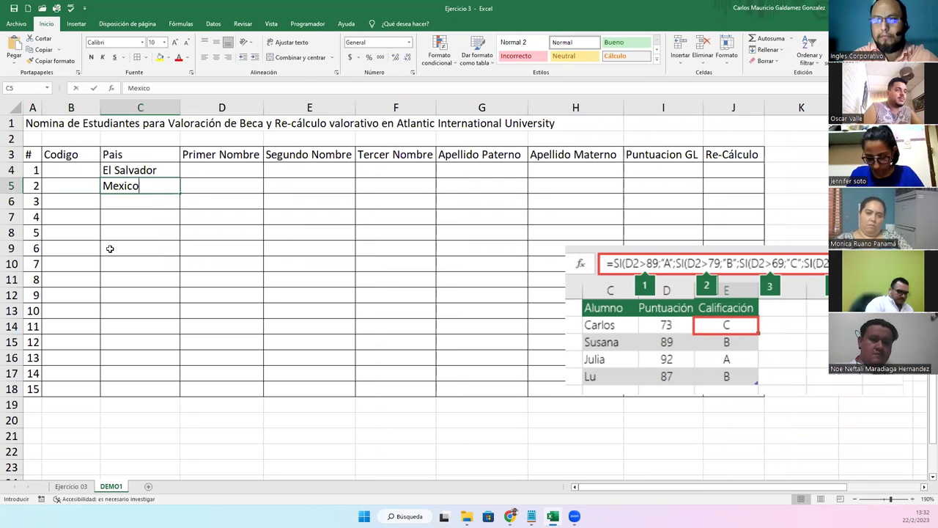
key("Escape")
type("Méci")
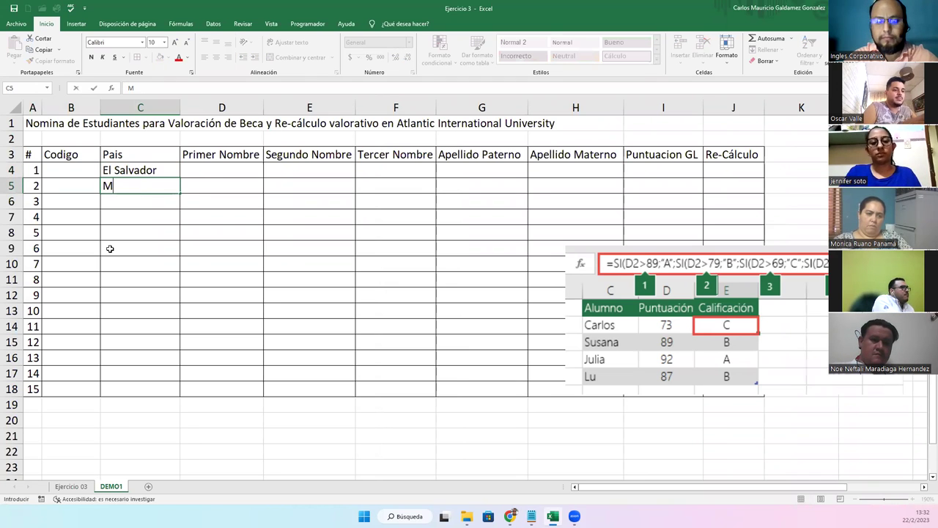
type("xico")
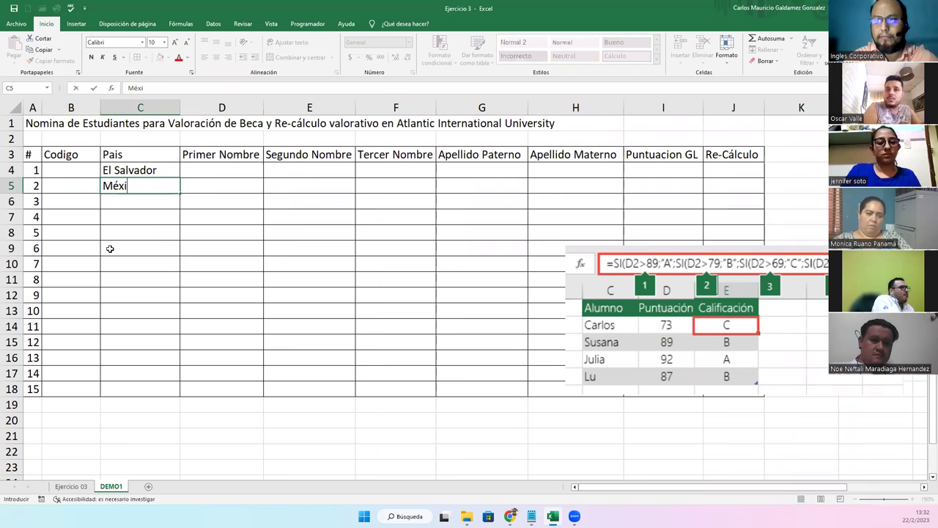
key("Return")
type("Pana")
key("BackSpace")
key("BackSpace")
key("BackSpace")
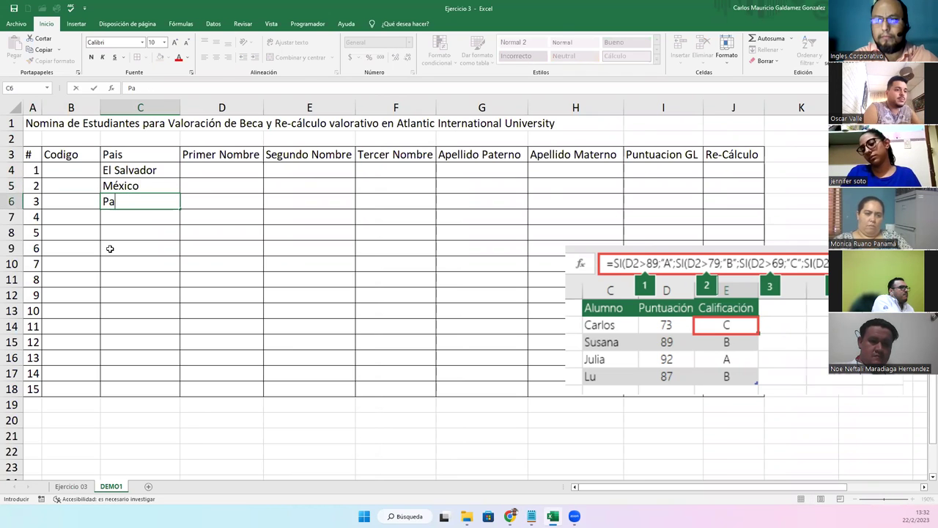
type("ánama")
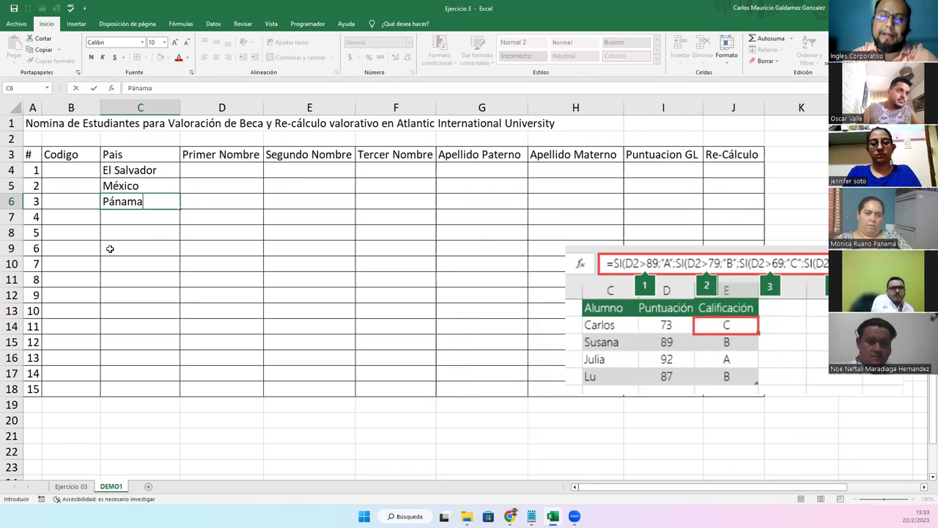
key("Return")
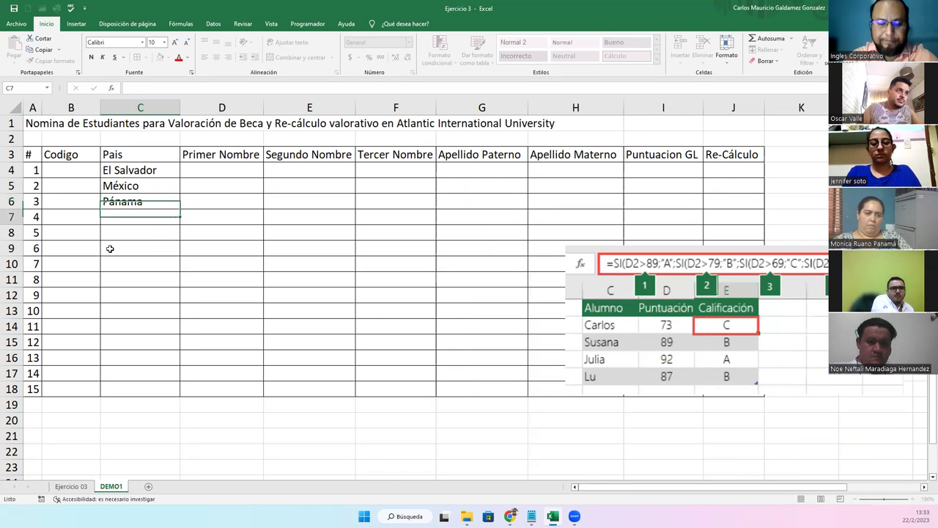
Enter Costa Rica, El Salvador three times, Argentina and Bolivia twice in C7:C13
type("Costa Rica")
key("Return")
type("El Salvador")
key("Return")
type("El Salvador")
key("Return")
type("El Salvador")
key("Return")
type("Argentina")
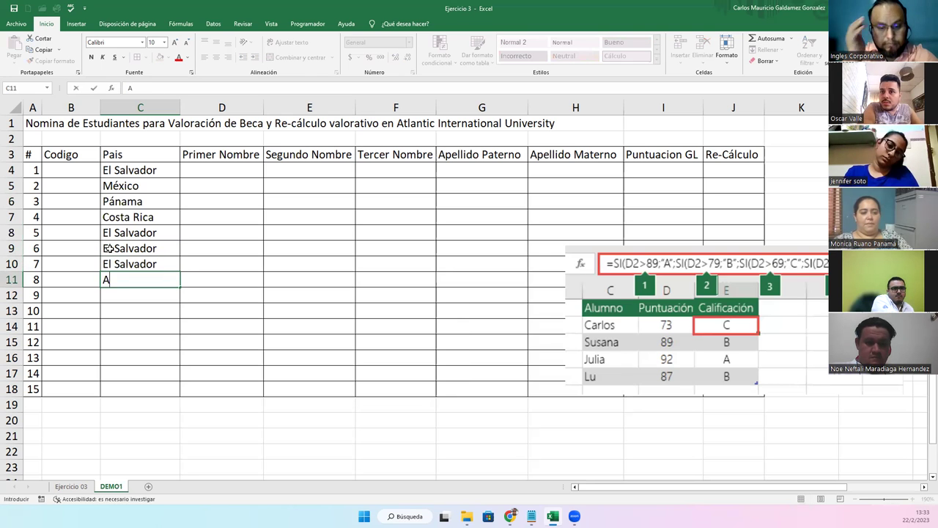
key("Return")
type("Bolivia")
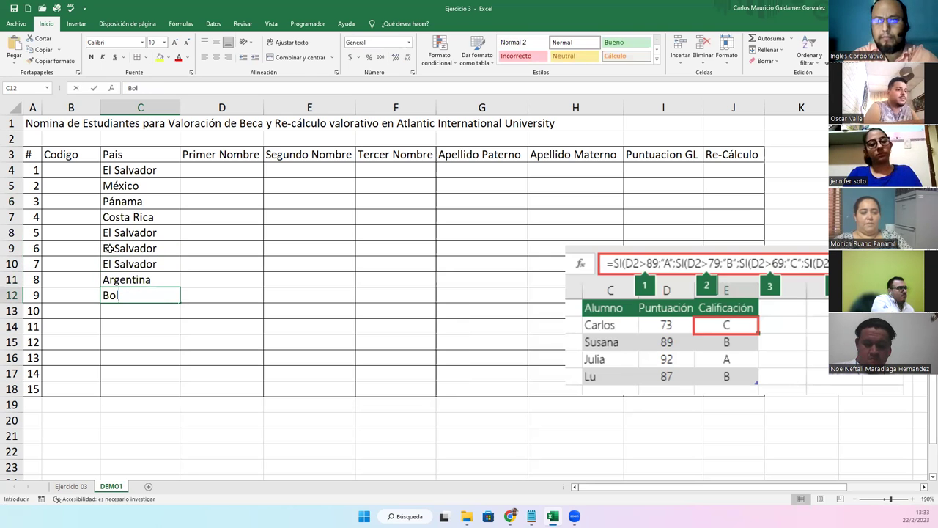
key("Return")
type("Bolivia")
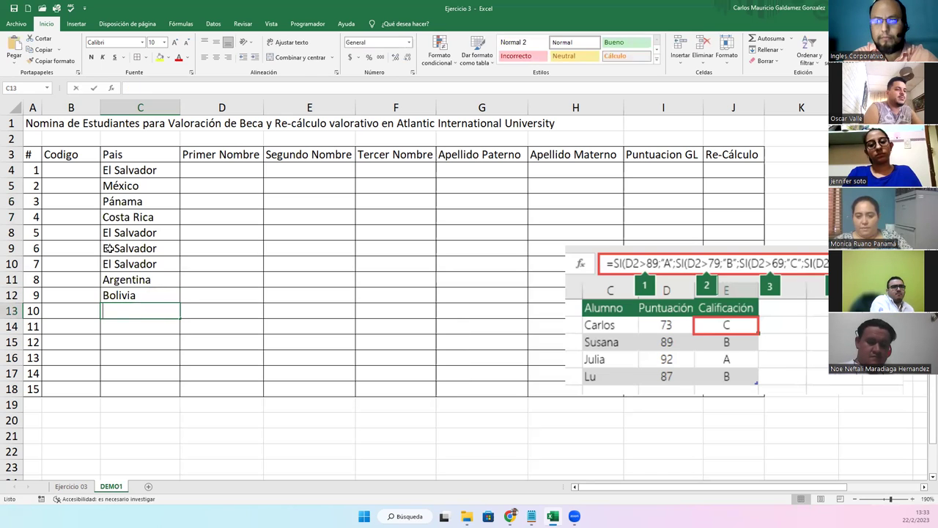
key("Return")
Enter Bolivia, El Salvador, Argentina, Brasil and Argentina in C14:C18
type("B")
key("Return")
type("El Salvador")
key("Return")
type("Argentina")
key("Return")
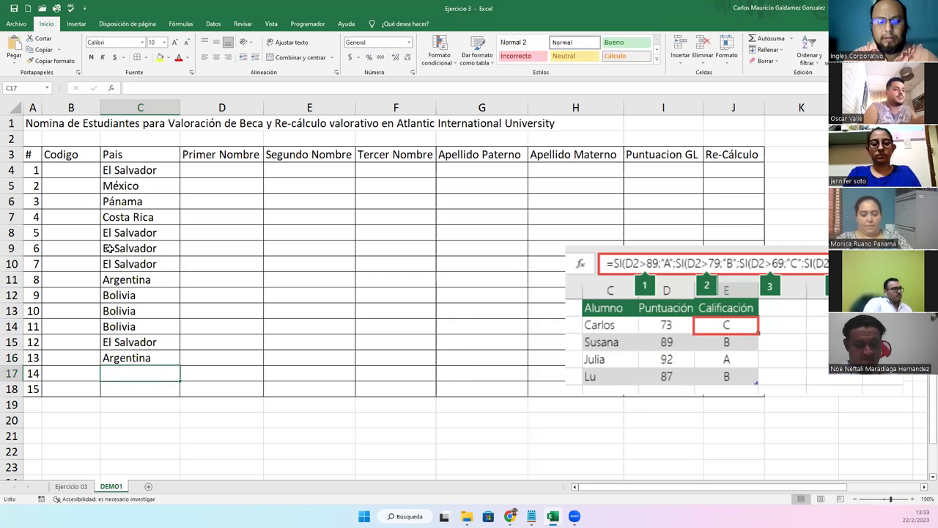
type("Brazi")
key("BackSpace")
key("BackSpace")
type("sil")
key("Return")
type("Argentina")
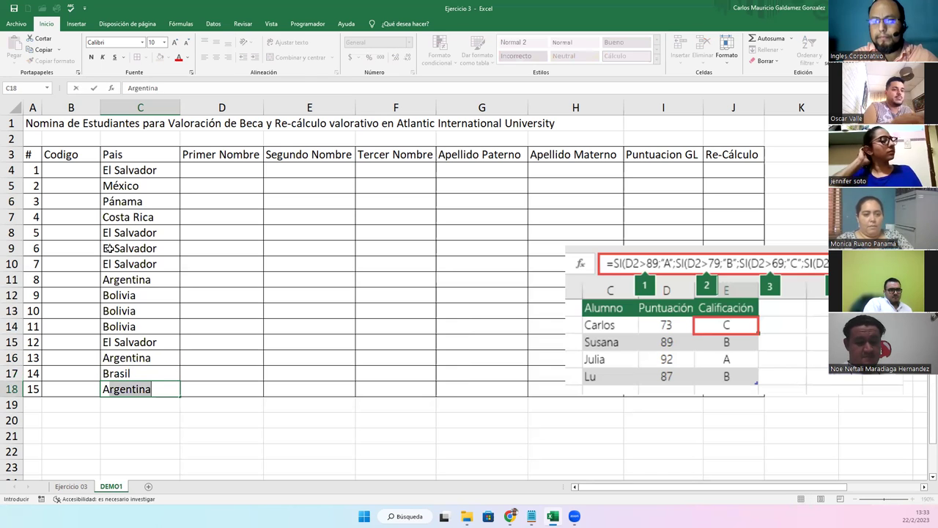
key("Return")
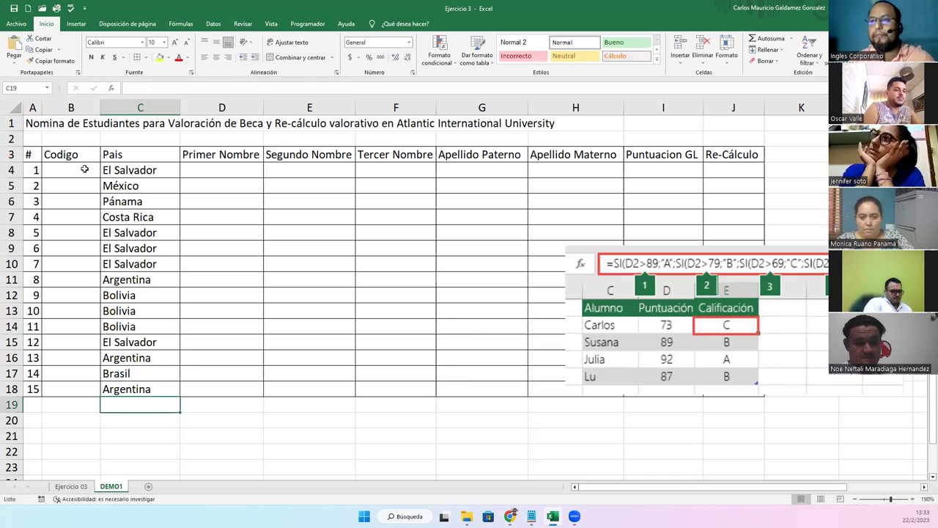
Enter country codes SV and MX in B4 and B5, fixing the mistyped accented letter
left_click(85, 169)
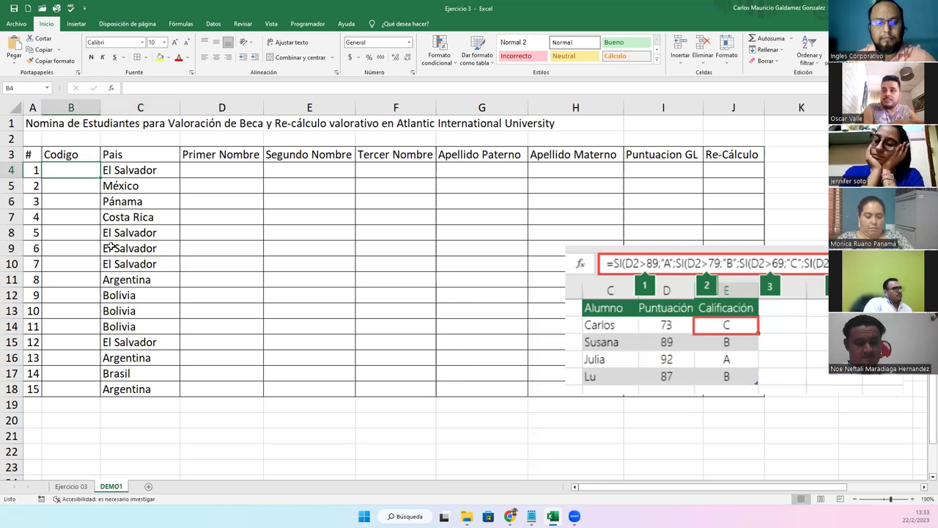
type("SV")
key("Return")
type("MÉ")
key("BackSpace")
type("X")
key("Return")
Enter code PA for the Panamá row in B6 and CR in B7
type("PA")
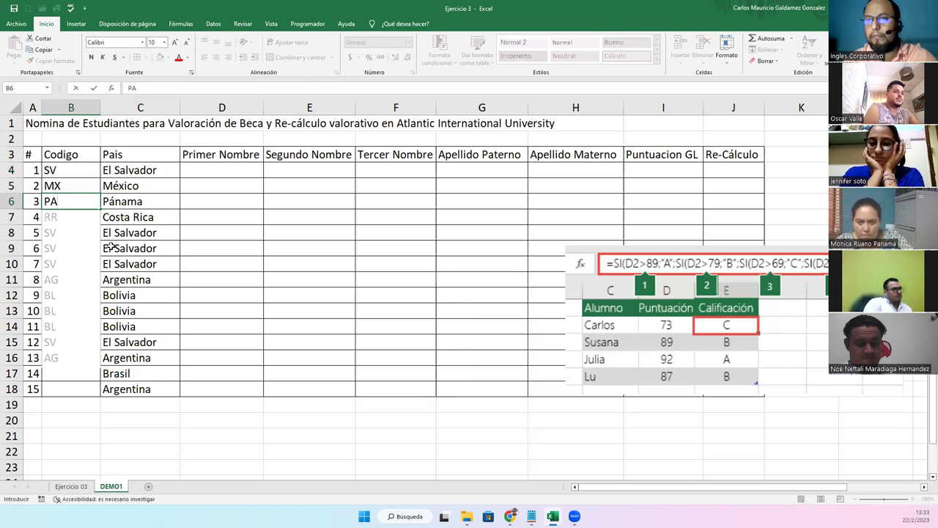
key("BackSpace")
key("BackSpace")
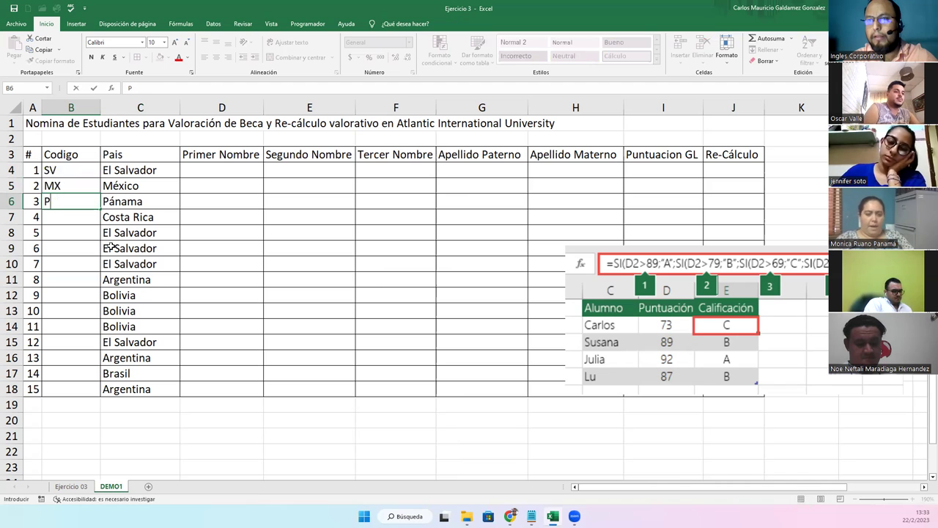
type("PA")
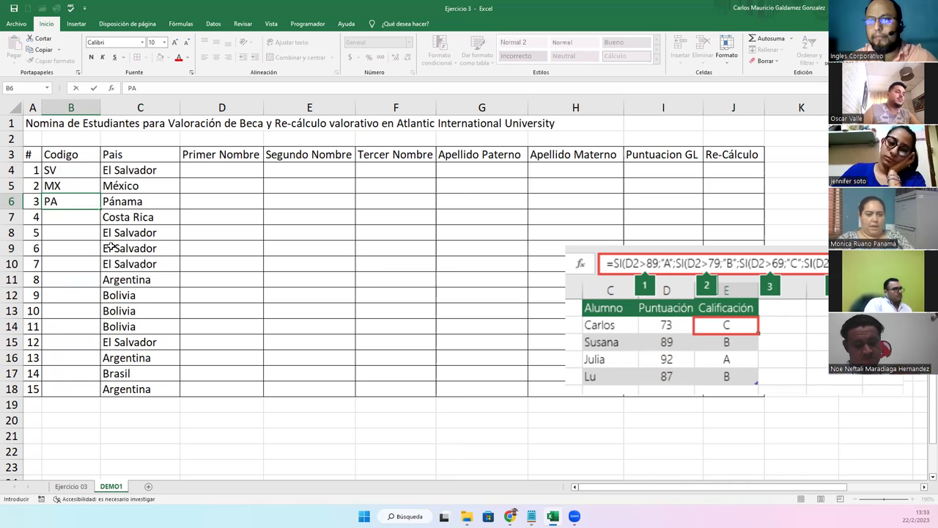
key("BackSpace")
key("BackSpace")
key("Return")
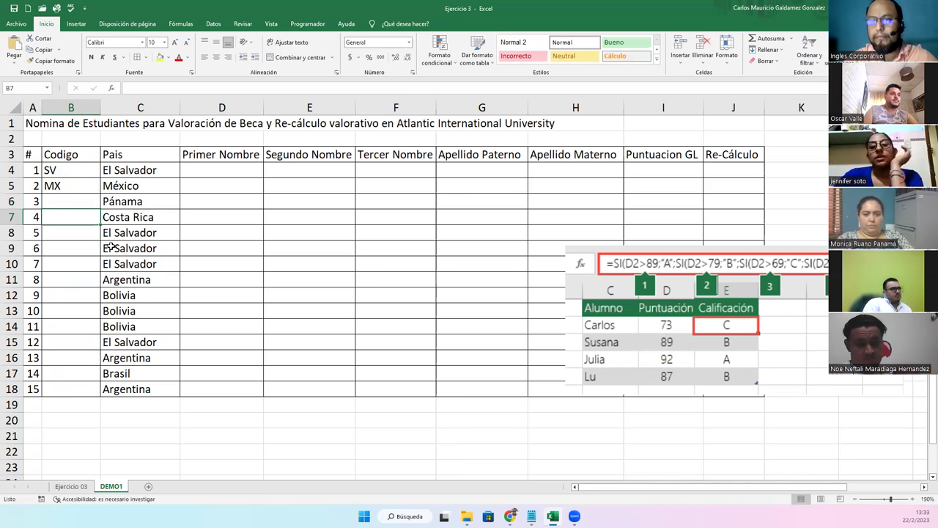
key("Up")
type("PA")
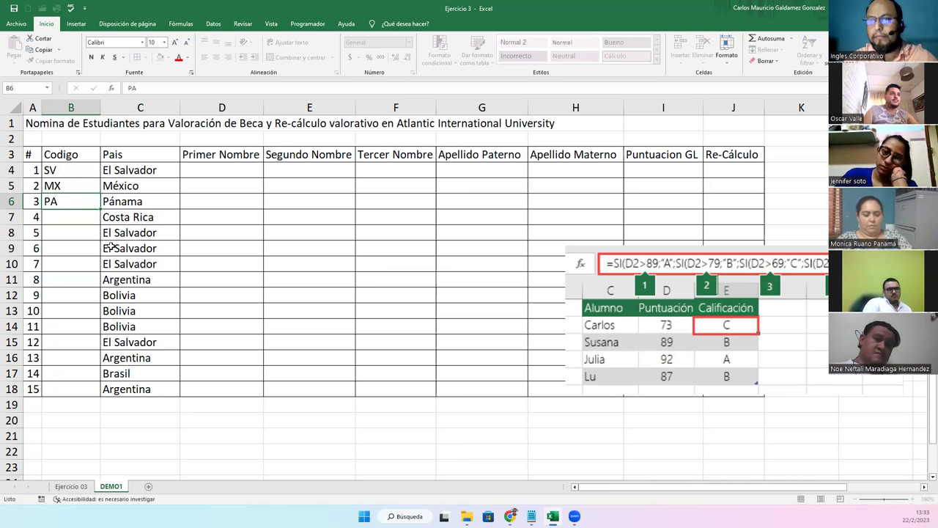
key("Return")
type("CR")
key("Return")
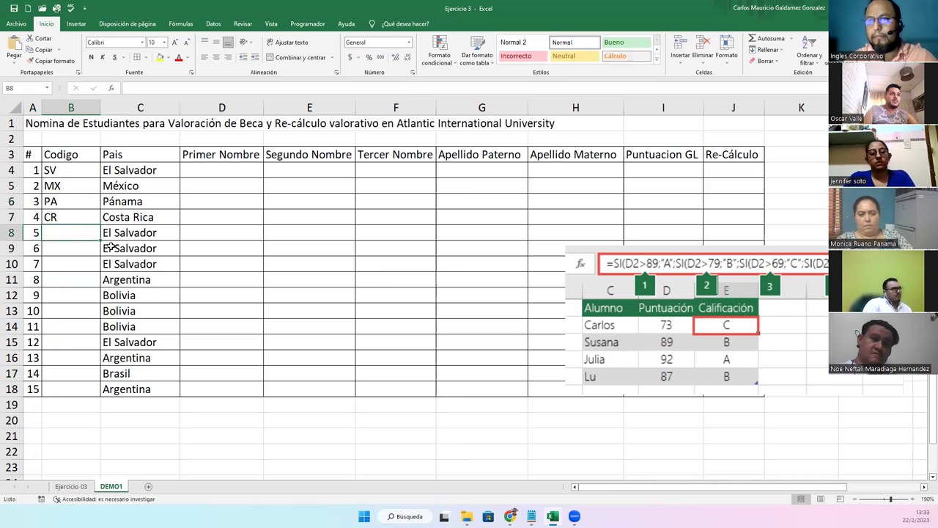
Fill B8:B14 with codes SV, SV, SV, AR, BO, BO, BO
type("SV")
key("Return")
type("SV")
key("Return")
type("SV")
key("Return")
type("AR")
key("Return")
type("BO")
key("Return")
type("BO")
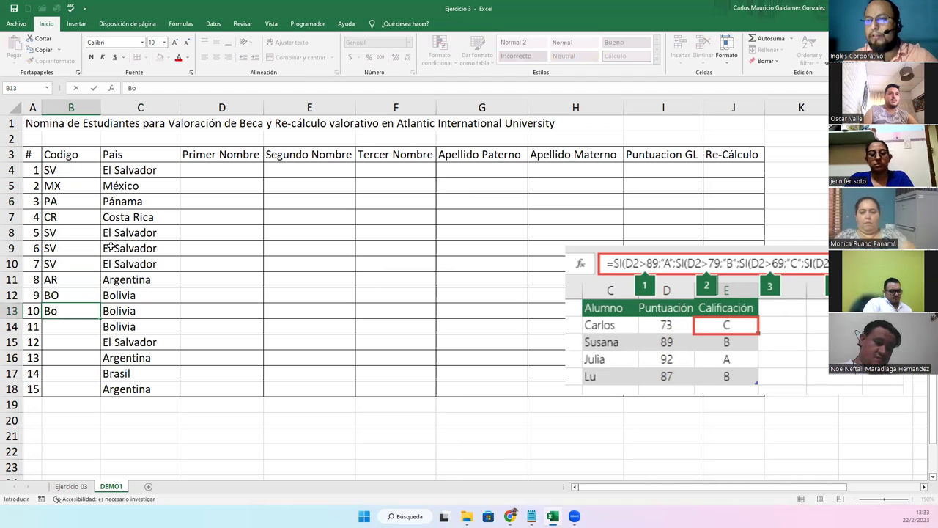
key("Return")
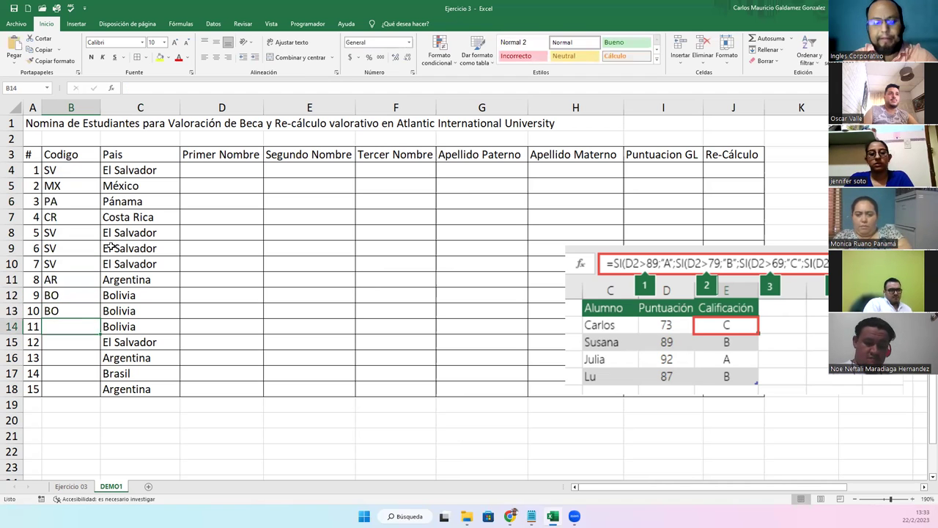
type("BO")
key("Return")
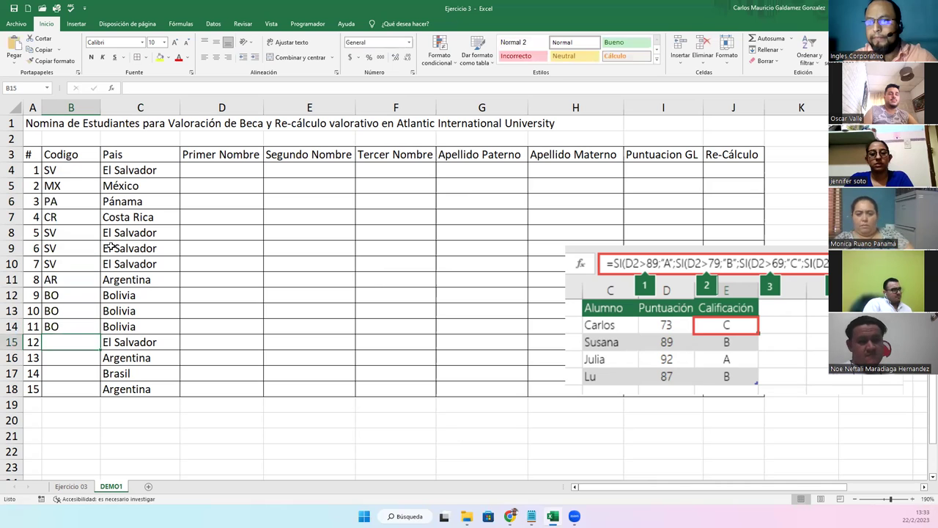
Fill B15:B18 with codes SV, AR, BR and AR
type("SV")
key("Return")
type("AR")
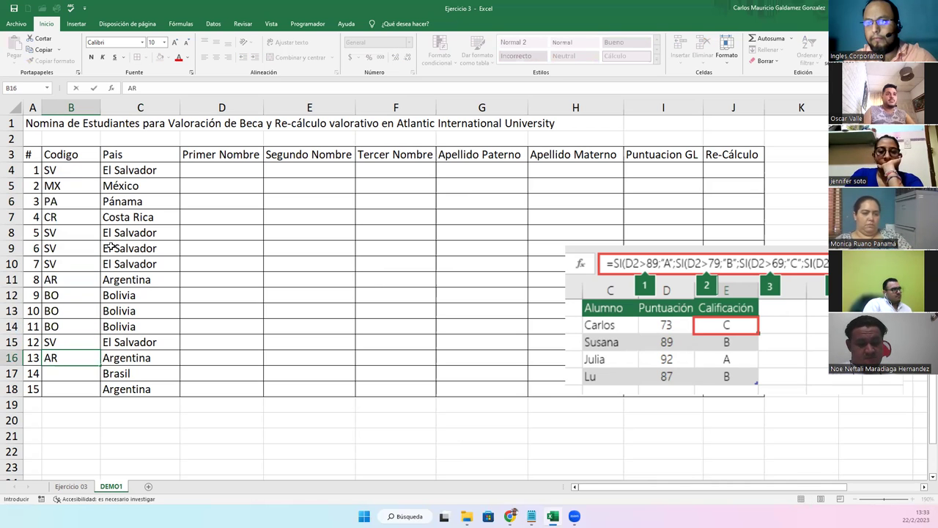
key("Return")
type("BO")
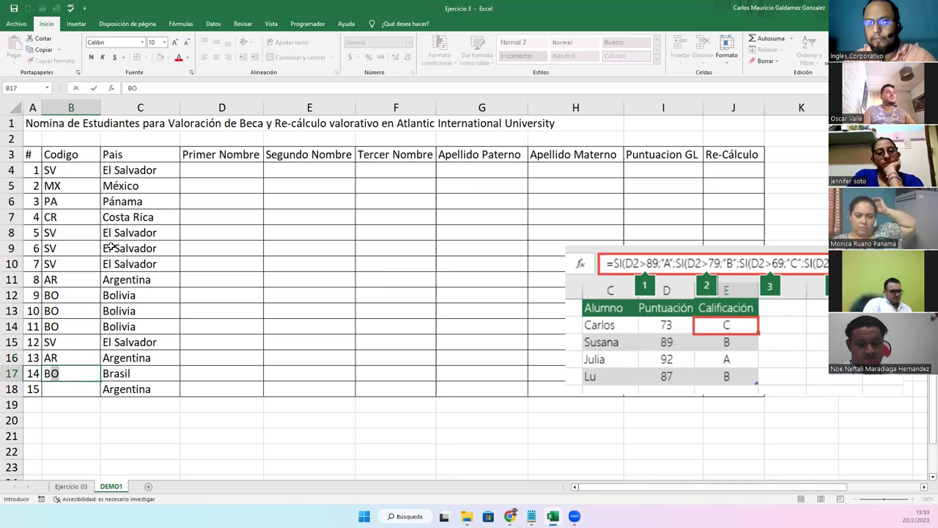
key("BackSpace")
type("R")
key("Return")
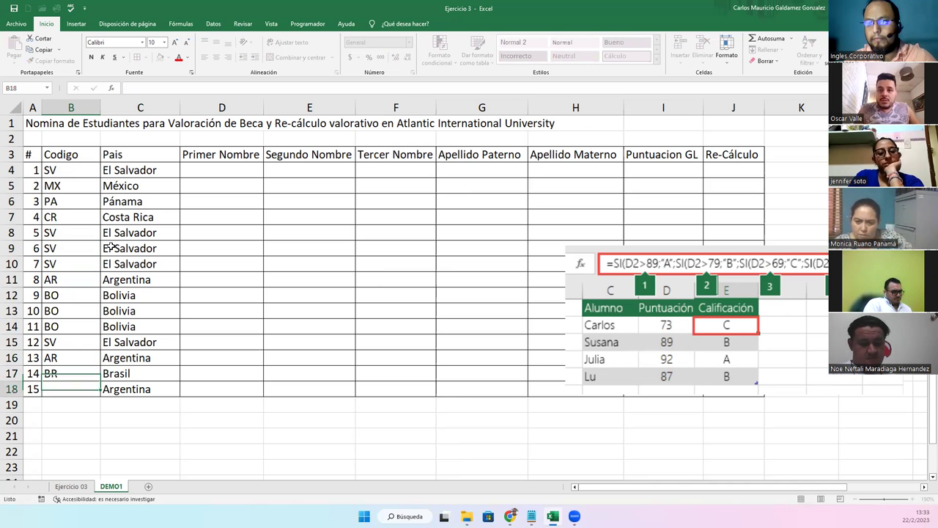
type("AR")
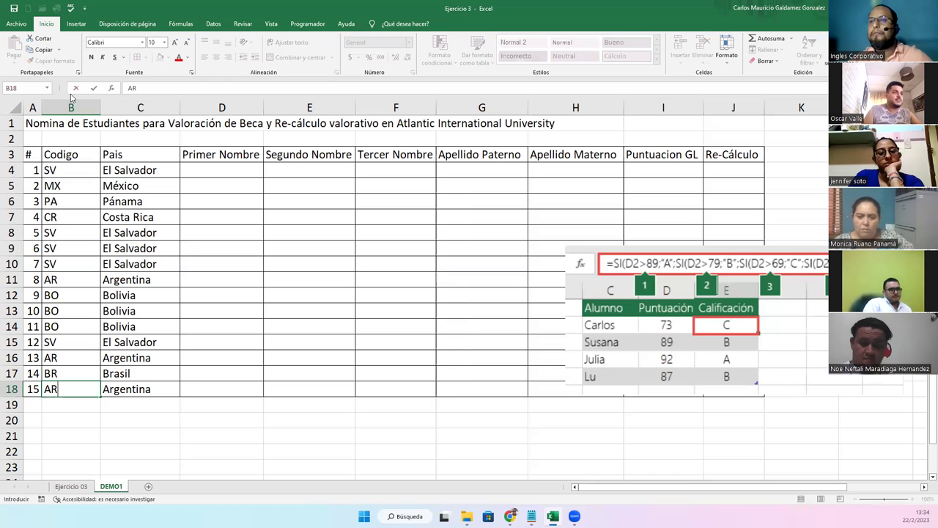
left_click(247, 171)
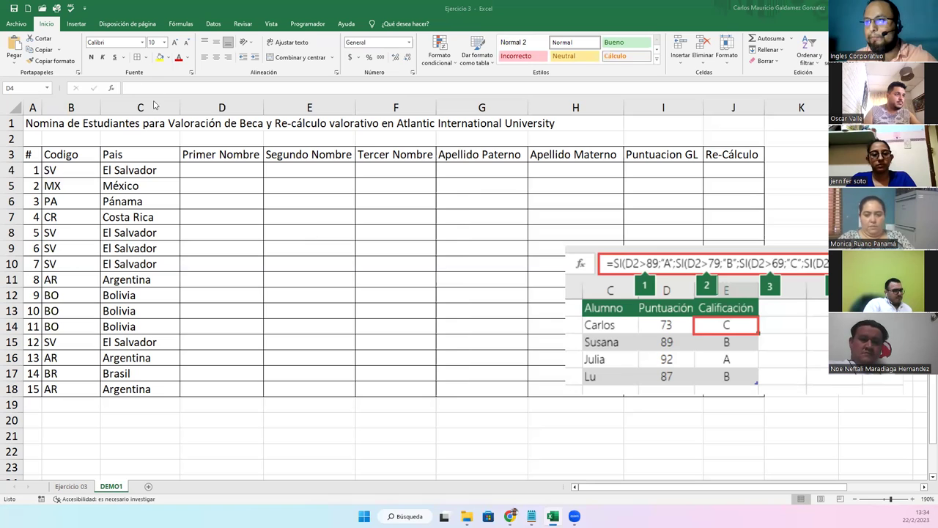
Autofit the País column and enter the first student's given names and surnames in row 4
double_click(180, 111)
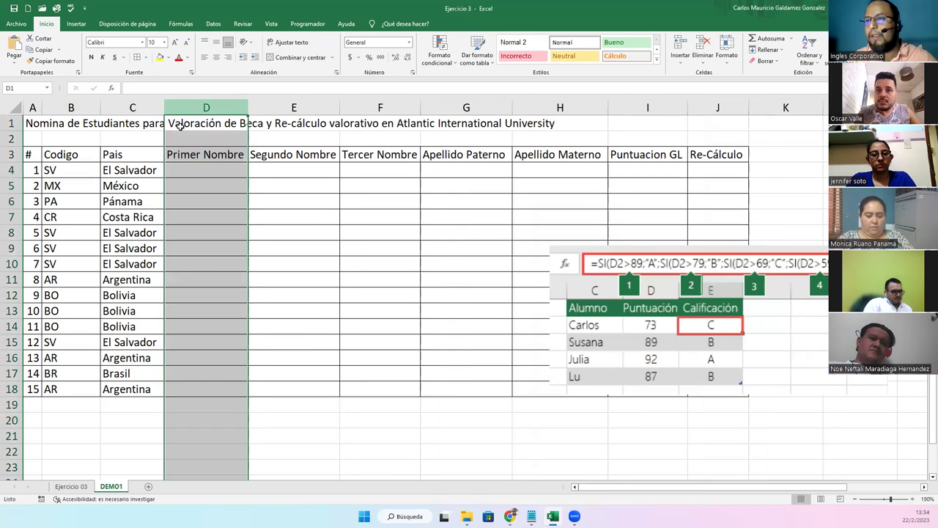
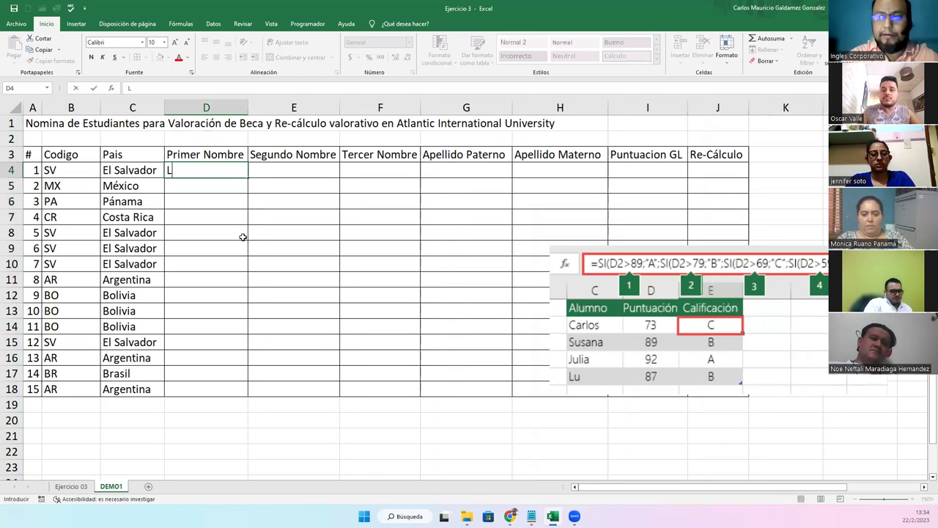
key("Tab")
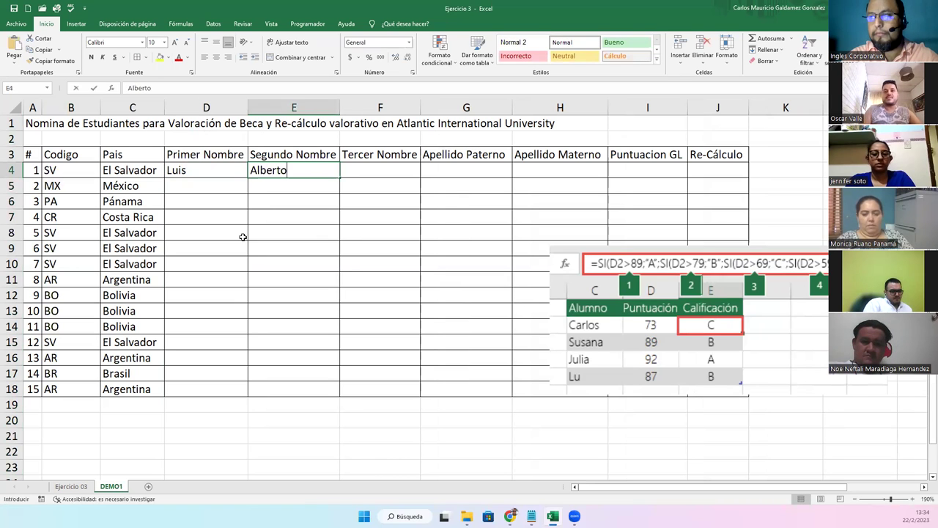
key("Tab")
key("Tab")
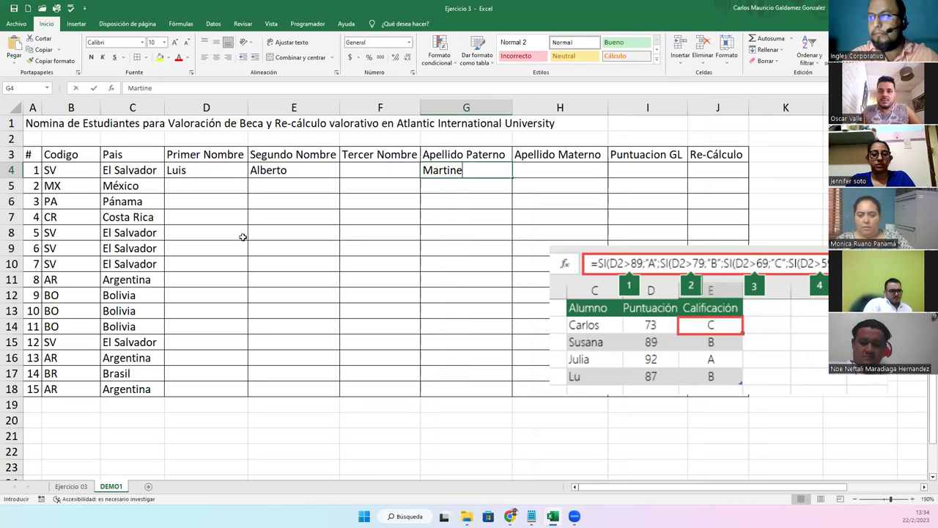
key("Tab")
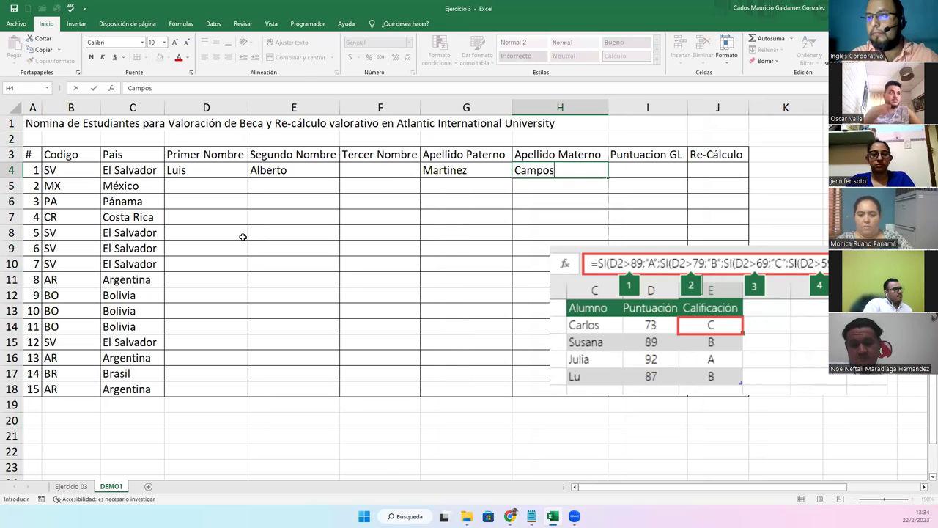
key("Return")
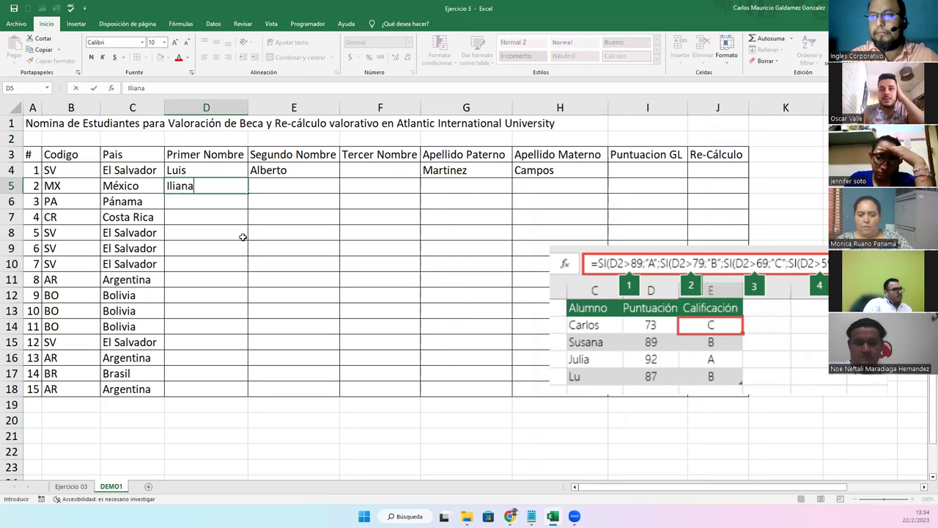
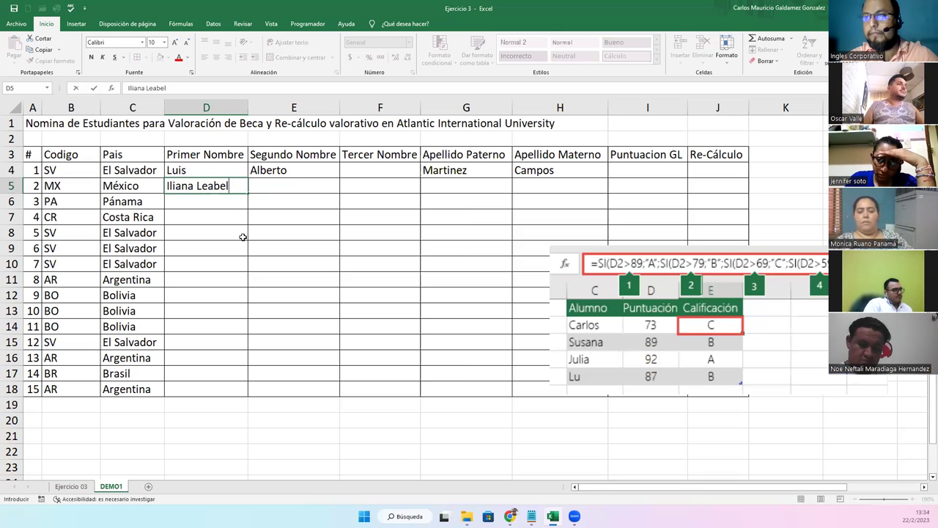
Enter the second student's two given names and two surnames across row 5
key("Tab")
key("Left")
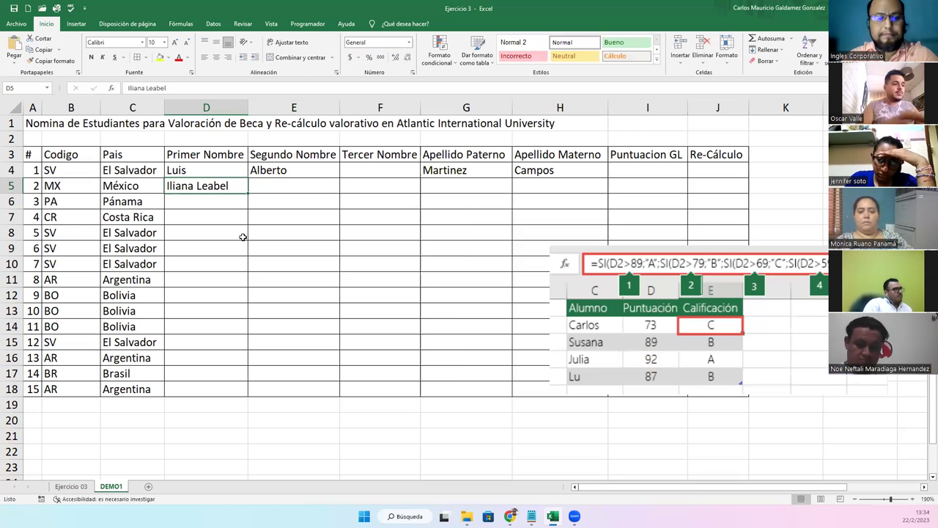
key("F2")
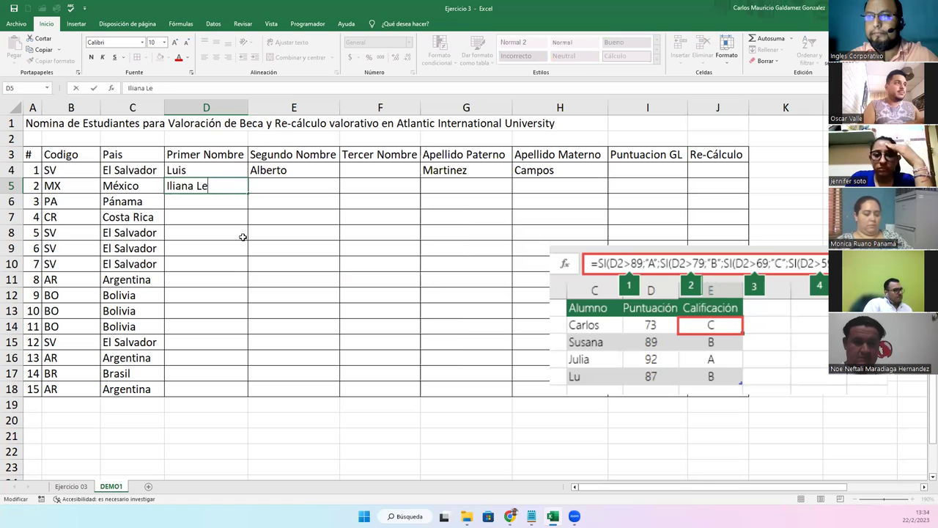
key("Tab")
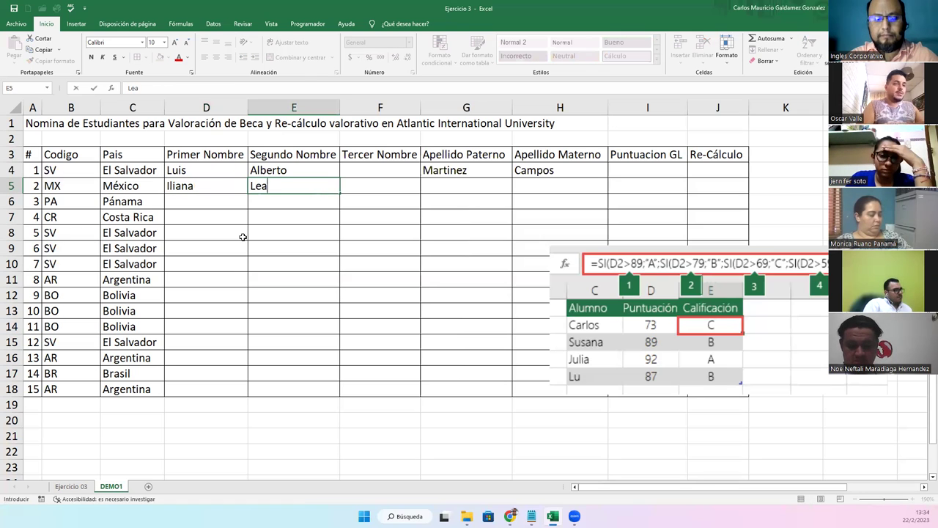
key("Tab")
key("Tab")
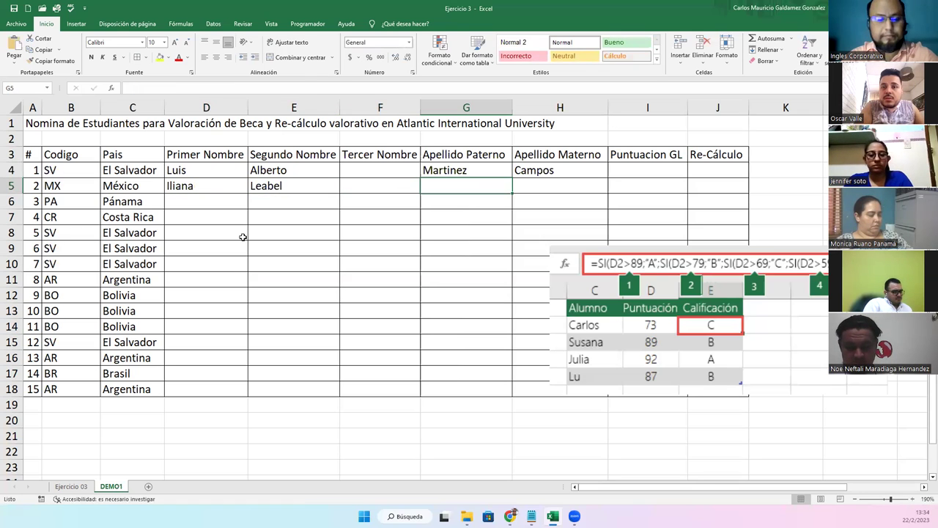
key("Tab")
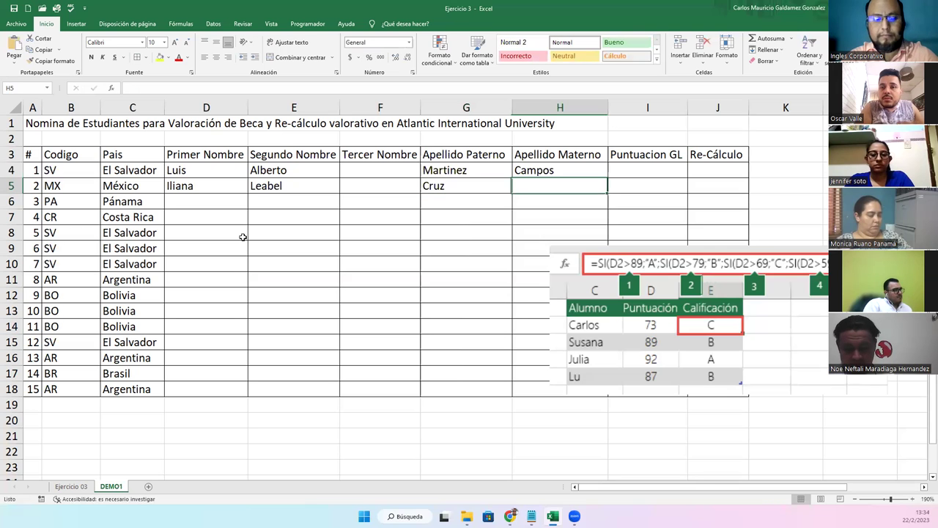
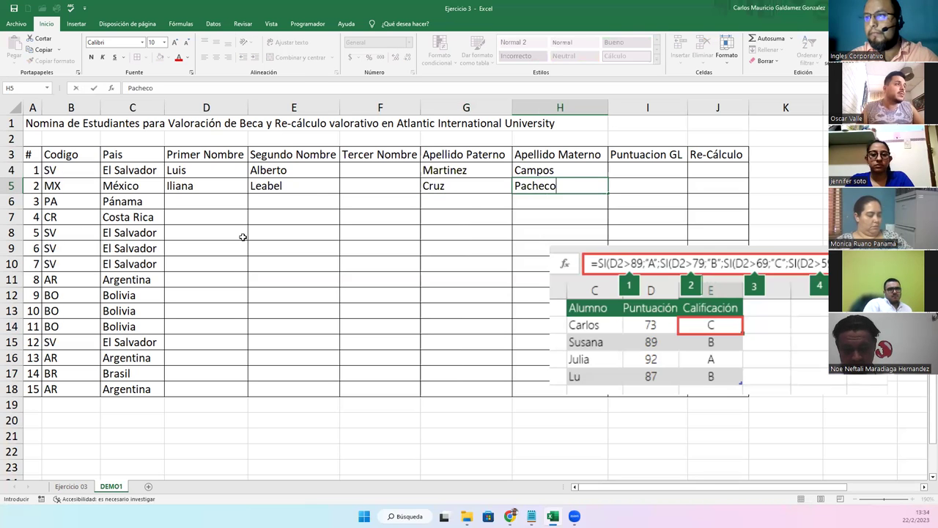
key("Return")
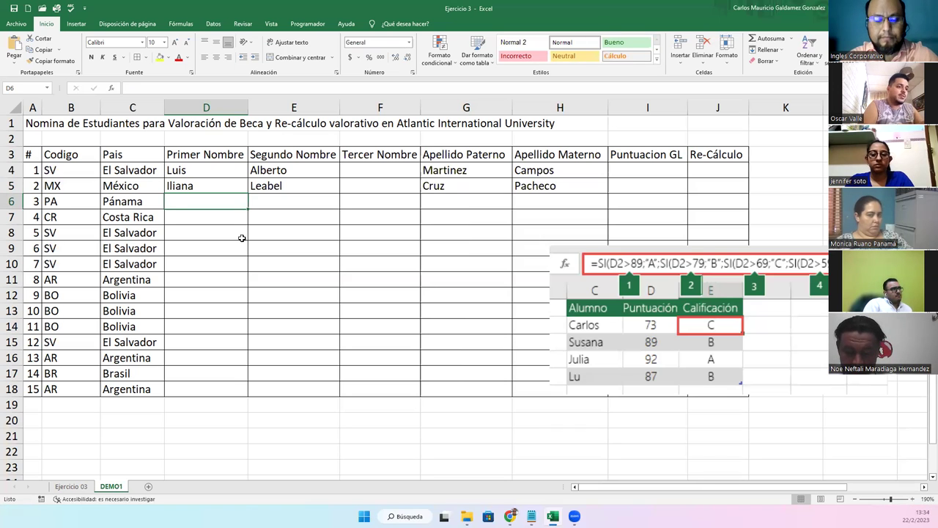
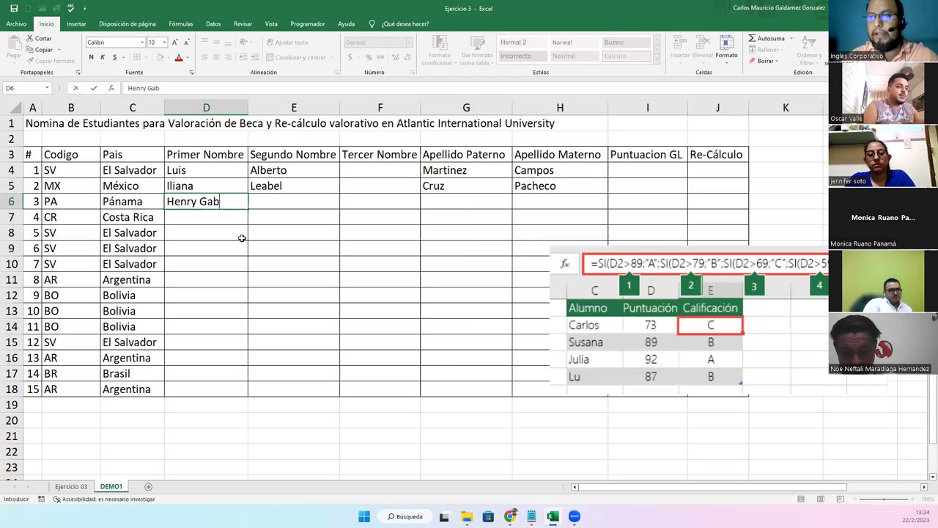
Enter the third student's three given names and two surnames in row 6, accenting the first surname
key("Tab")
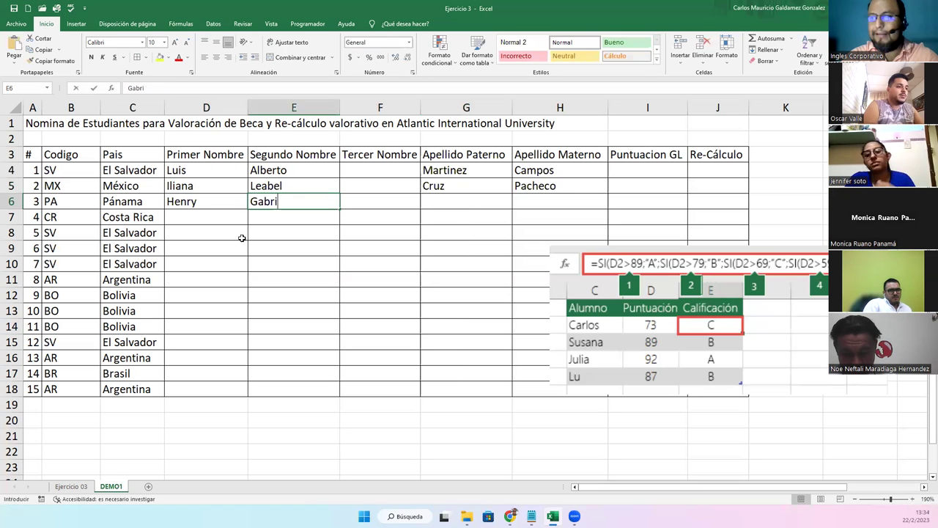
key("Tab")
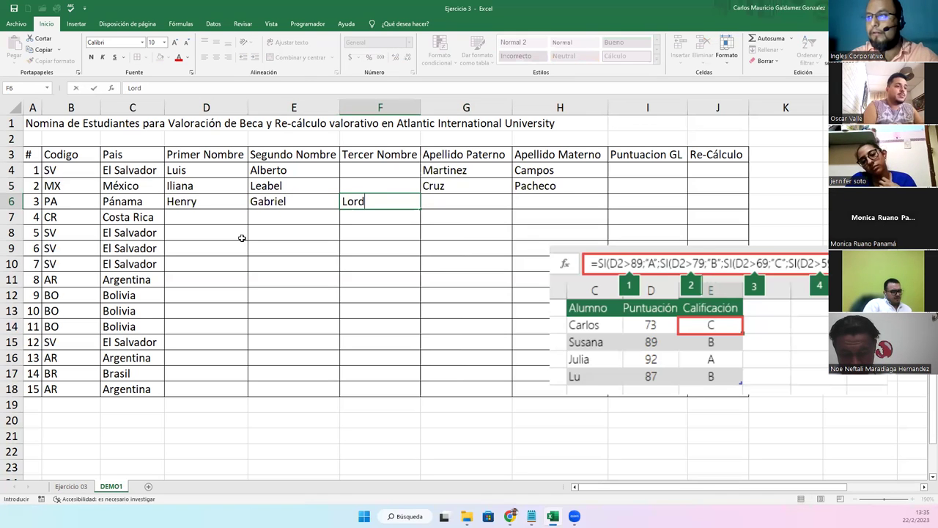
key("Tab")
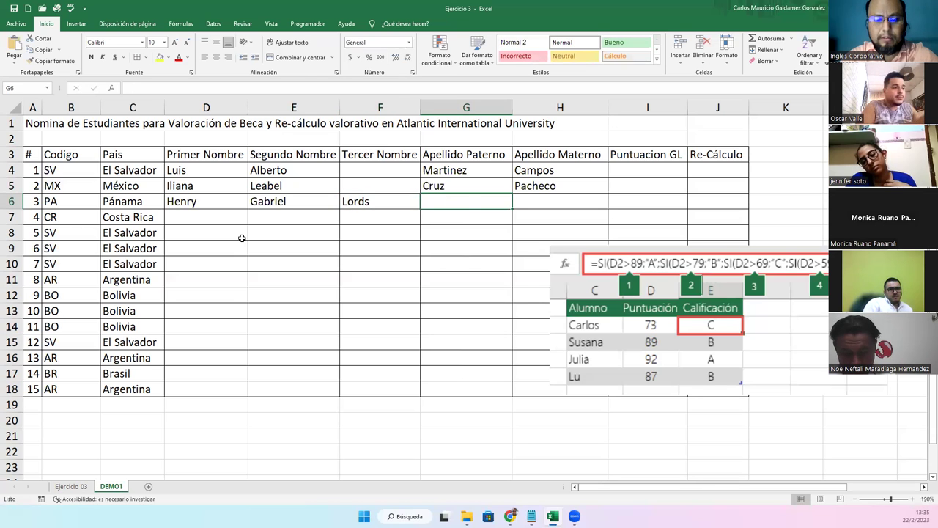
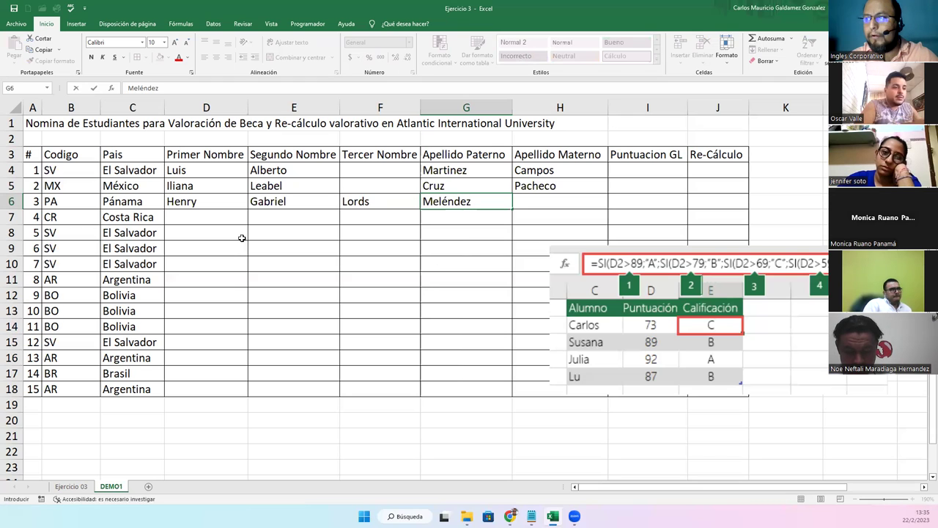
key("Tab")
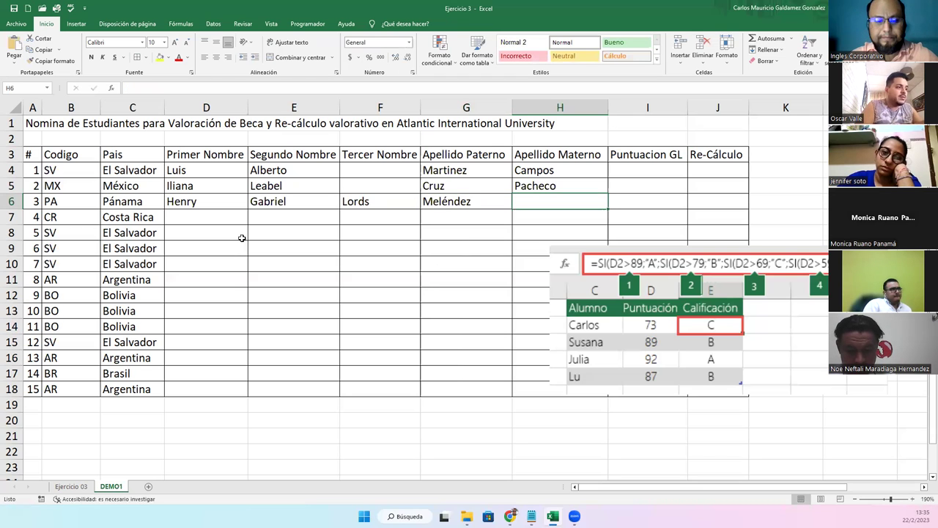
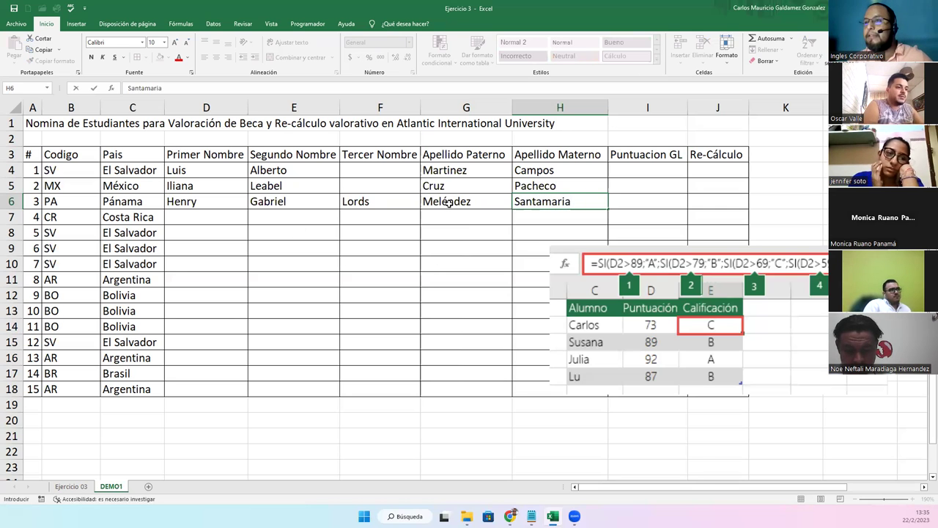
left_click(639, 173)
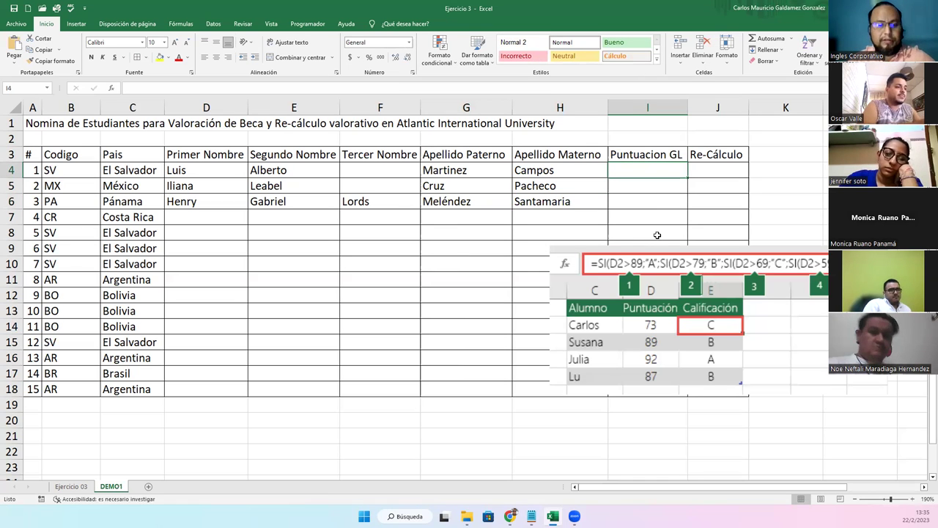
Enter Puntuación GL scores 79, 68 and 91 in I4, I5 and I6
type("79")
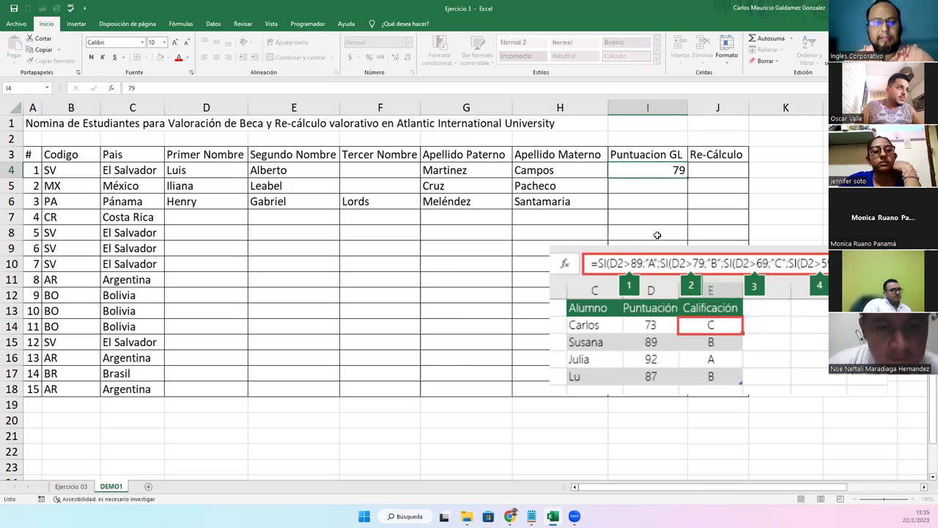
key("Return")
type("68")
key("Return")
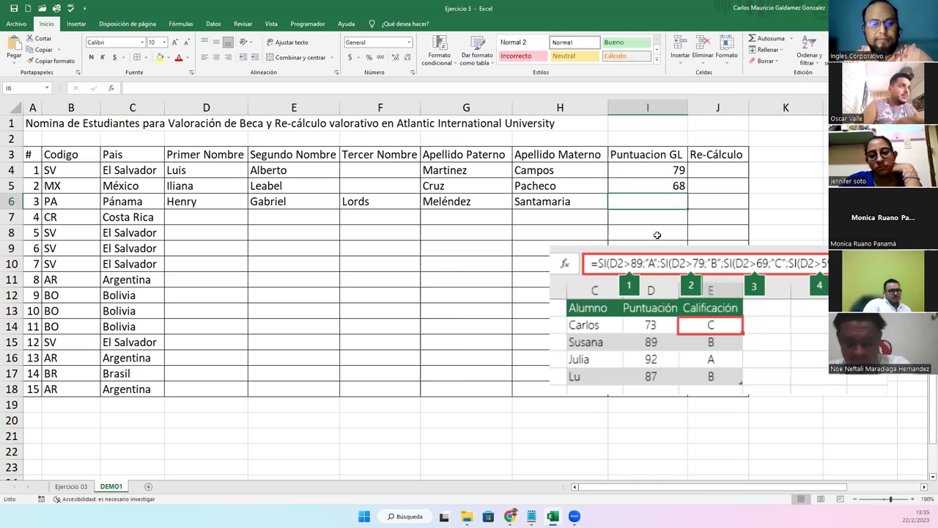
type("8")
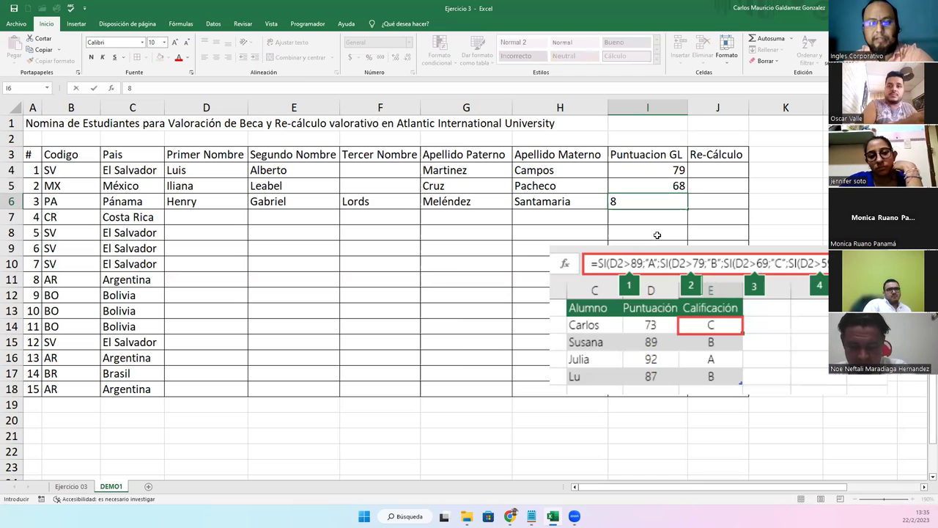
type("91")
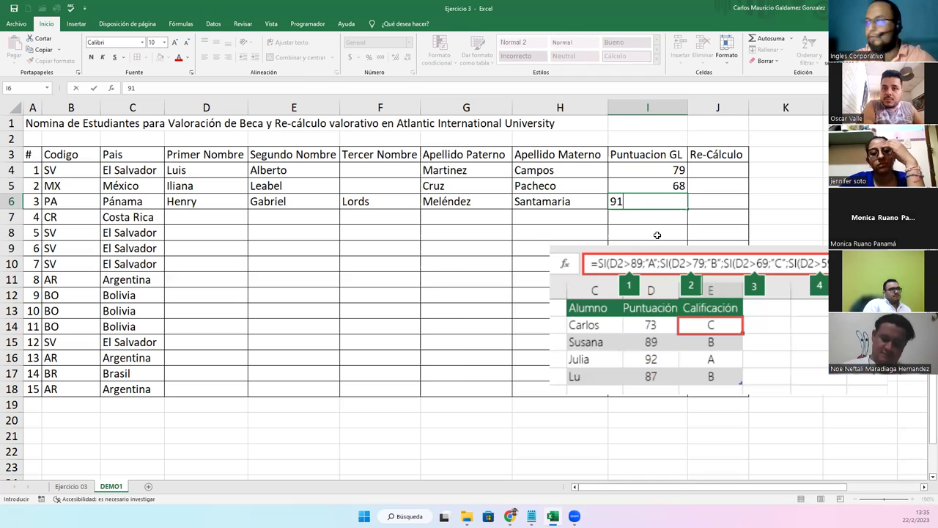
key("Return")
Crop the formula picture to its formula line and move it to rows 20-21
left_click_drag(711, 170, 710, 209)
left_click(667, 303)
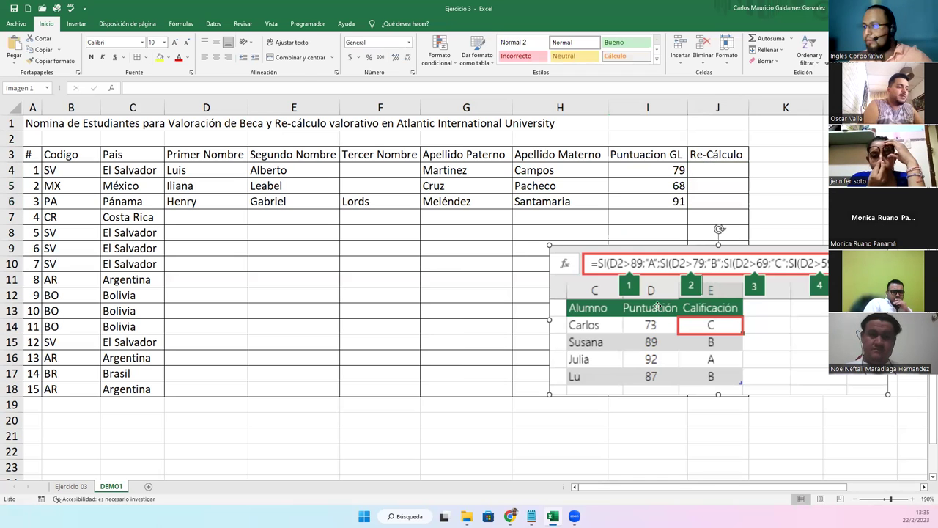
double_click(666, 356)
left_click(825, 50)
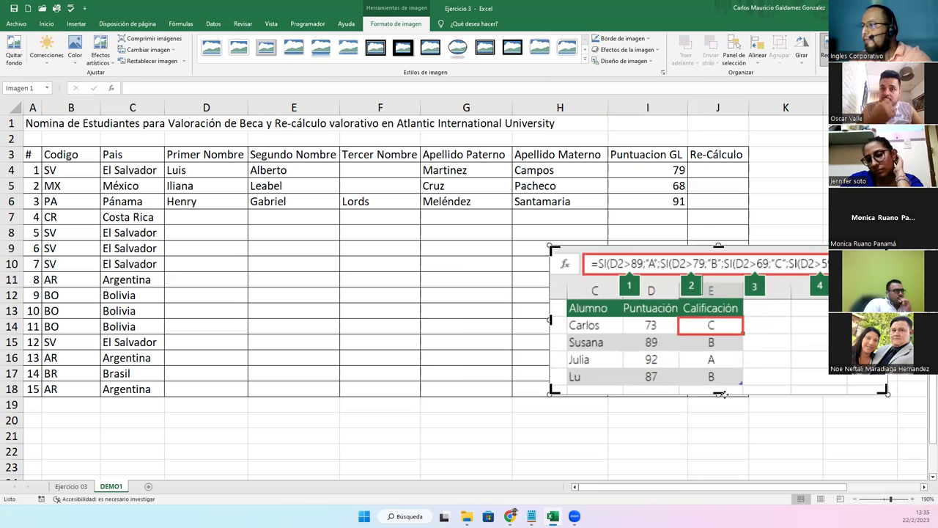
left_click_drag(718, 393, 719, 273)
left_click(808, 198)
left_click_drag(776, 261, 622, 427)
left_click_drag(660, 171, 653, 202)
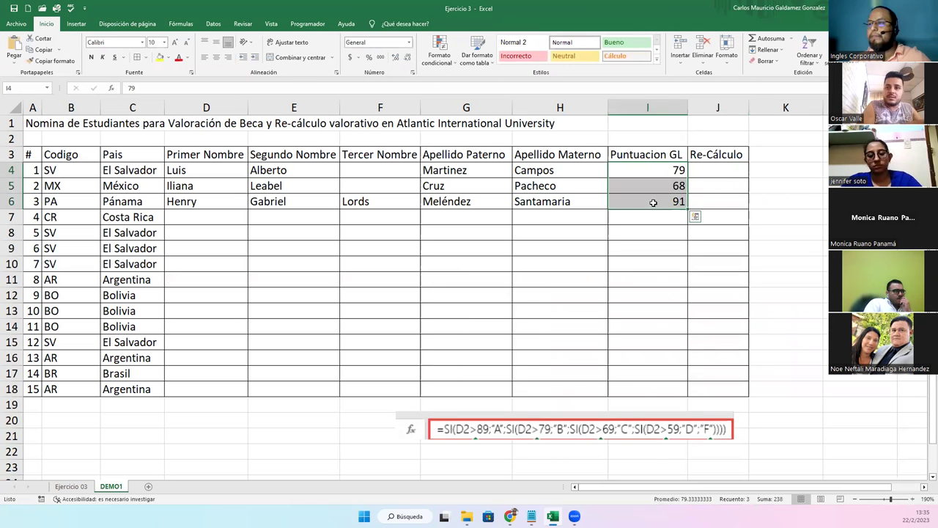
Format the roster range A3:J18 as a banded table with header filters
left_click(29, 156)
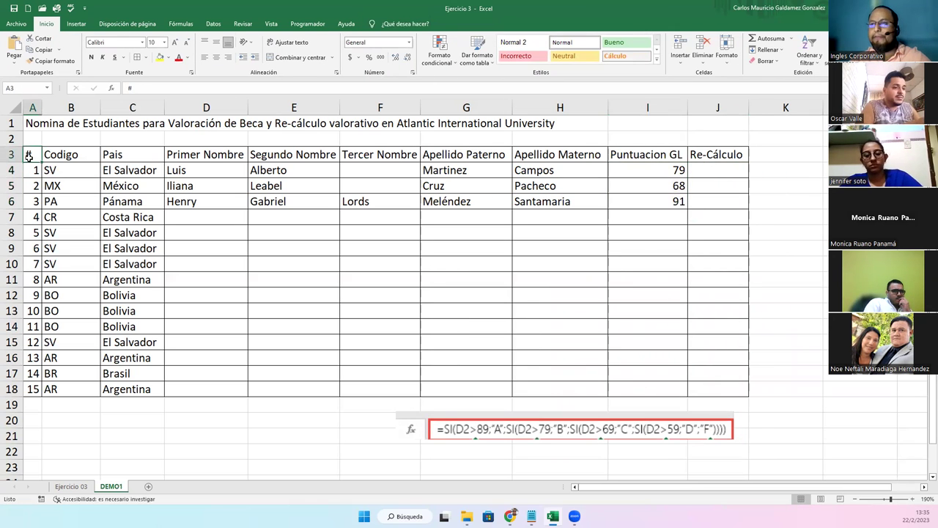
left_click(71, 24)
left_click(90, 52)
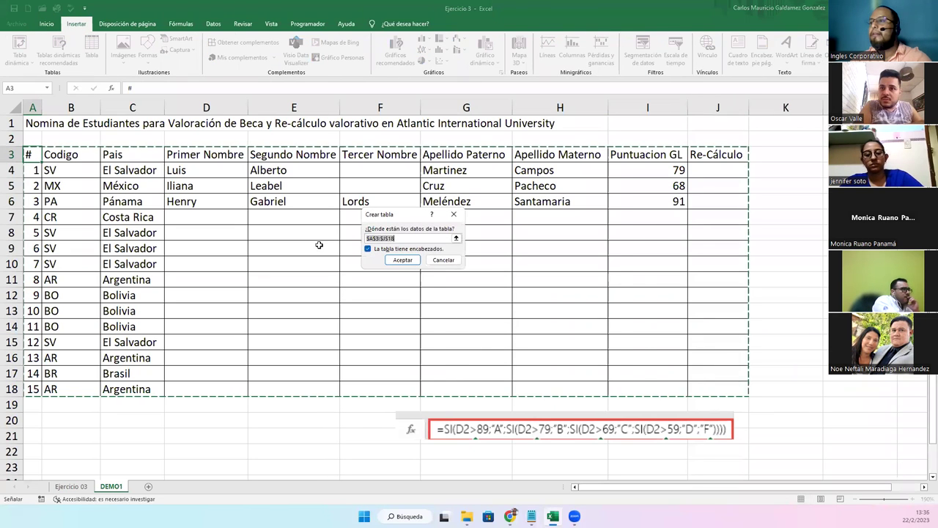
left_click(387, 264)
left_click(372, 279)
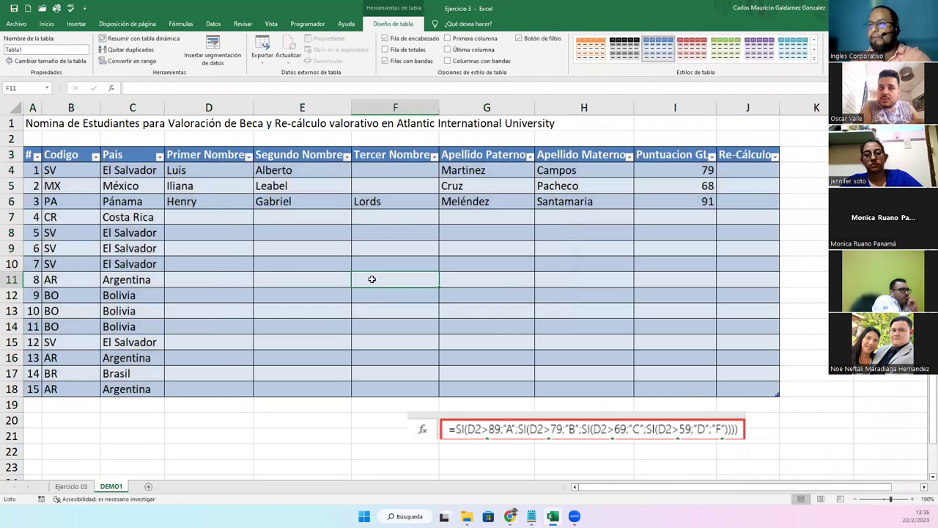
left_click(45, 124)
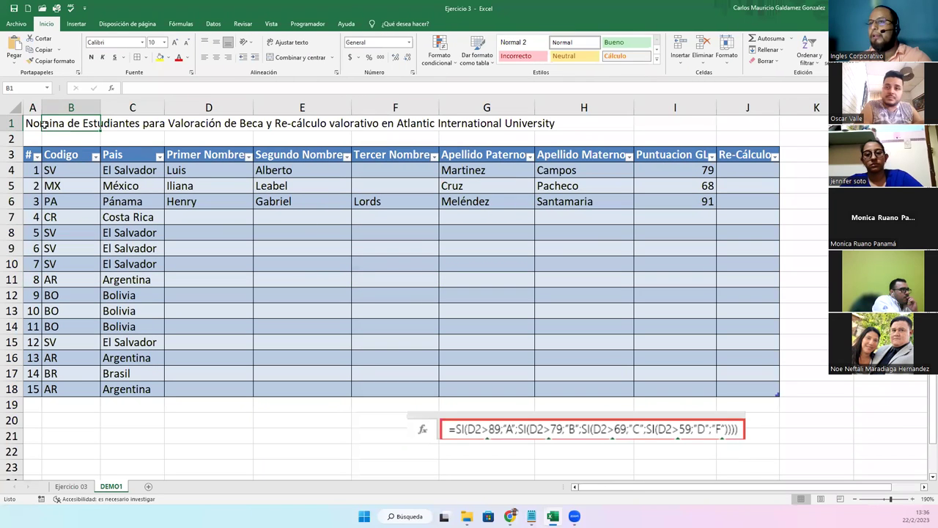
Merge and centre the title across A1:J1, make it bold, and set it in Bodoni MT
left_click_drag(37, 123, 762, 124)
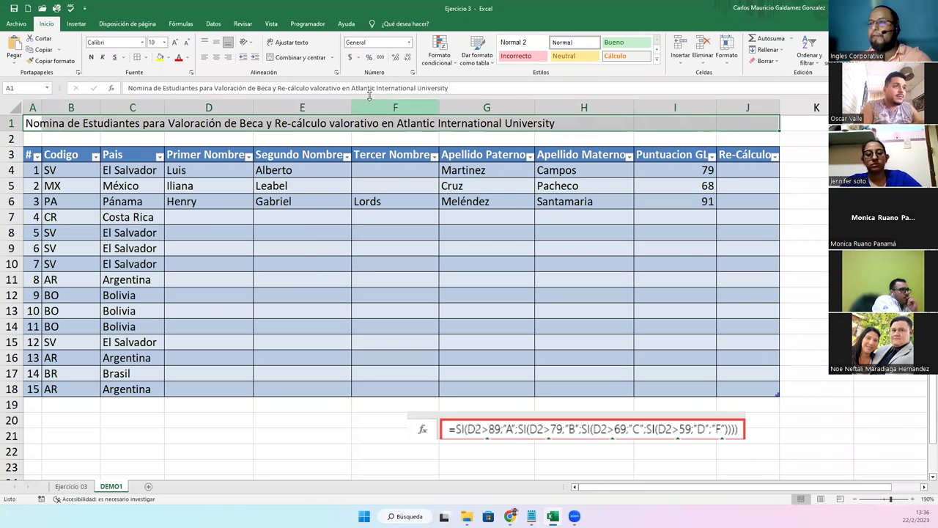
left_click(278, 58)
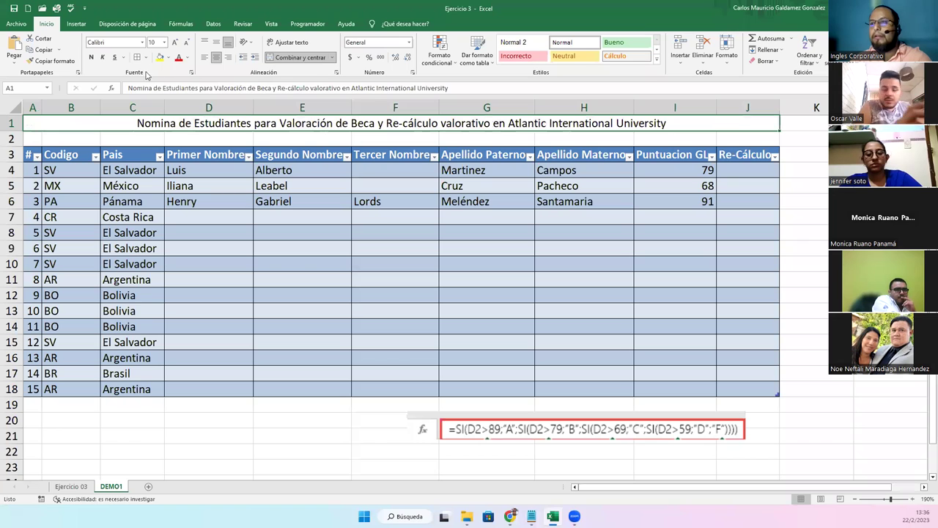
left_click(91, 57)
left_click(142, 42)
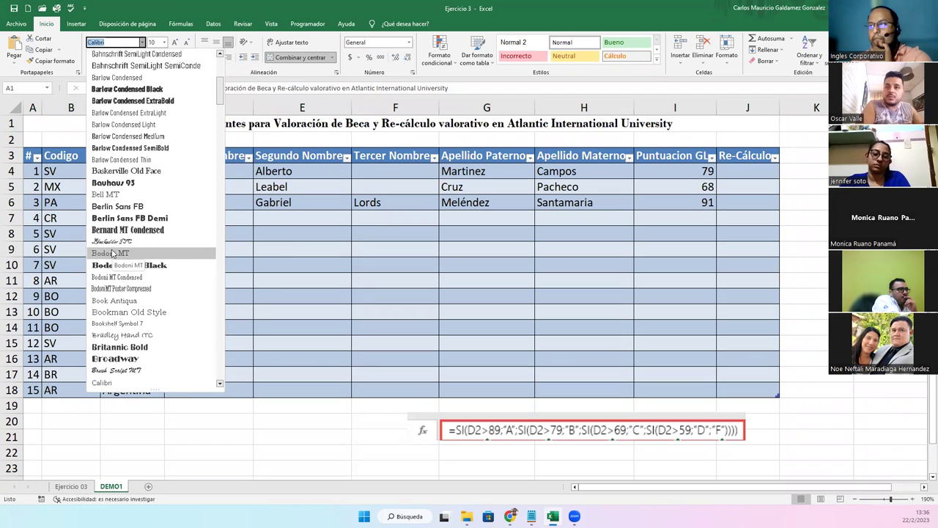
left_click(306, 310)
left_click(265, 279)
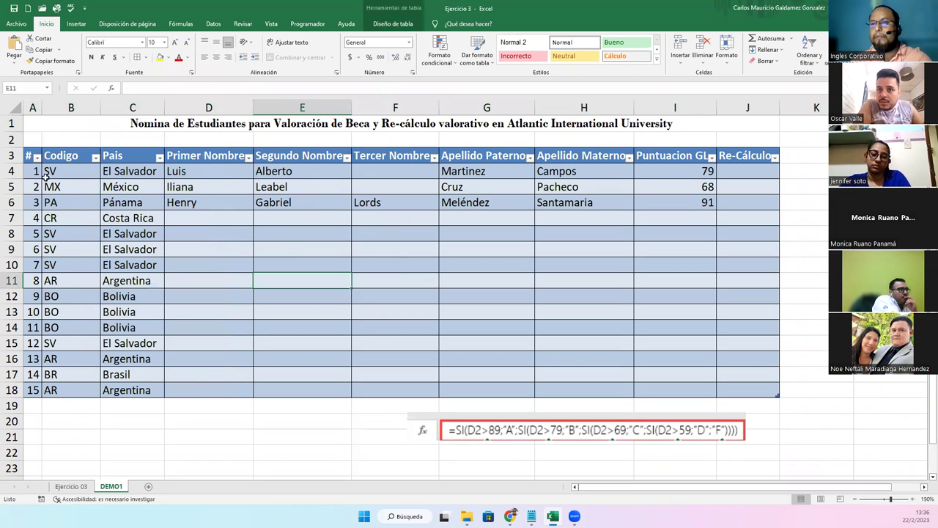
left_click_drag(52, 175, 755, 393)
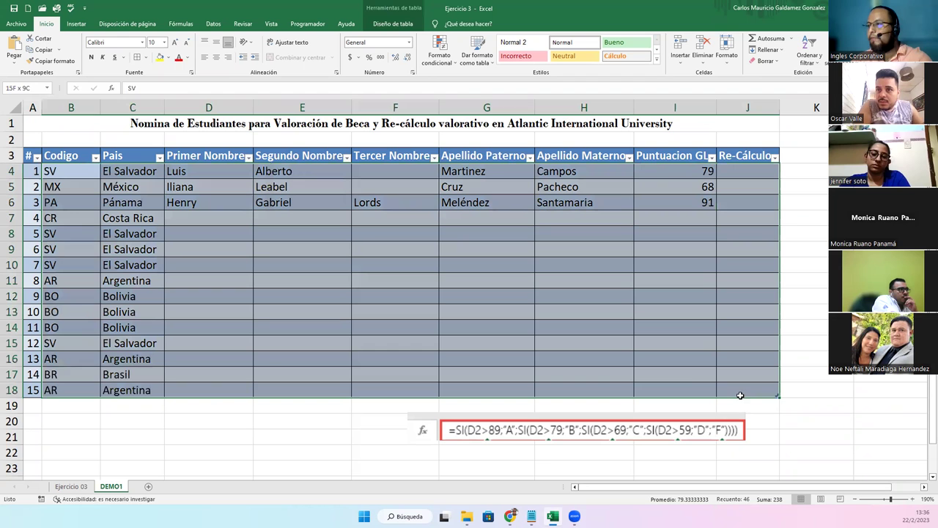
left_click(142, 41)
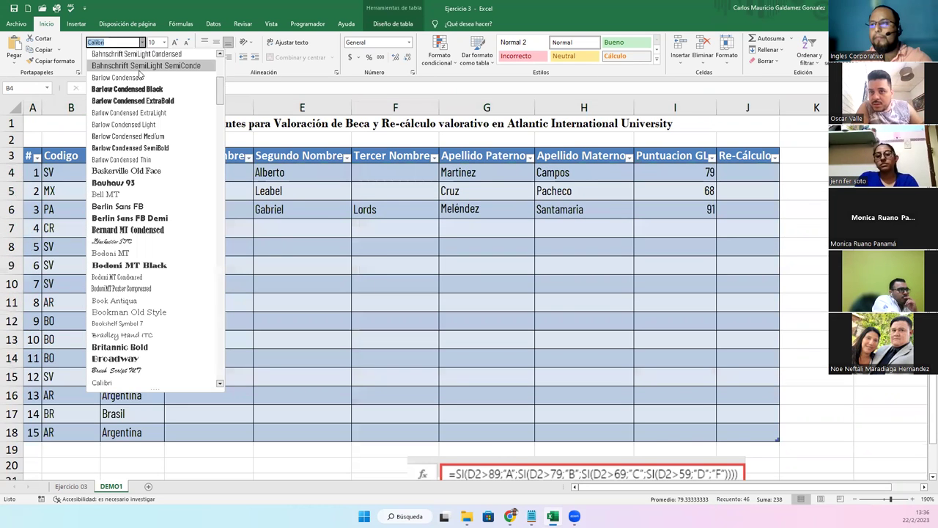
Set the table body to Bahnschrift SemiLight SemiCondensed and correct the B3 header to Código
left_click(146, 65)
left_click(325, 245)
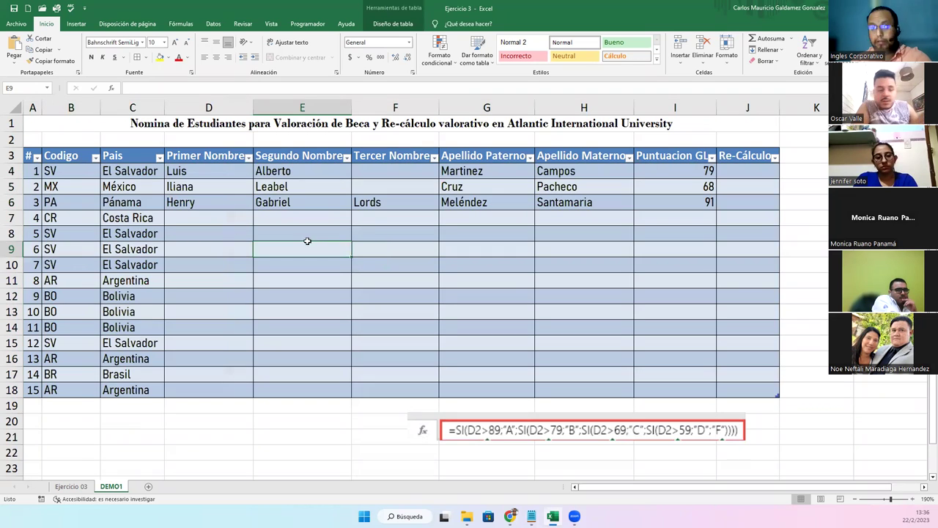
double_click(50, 155)
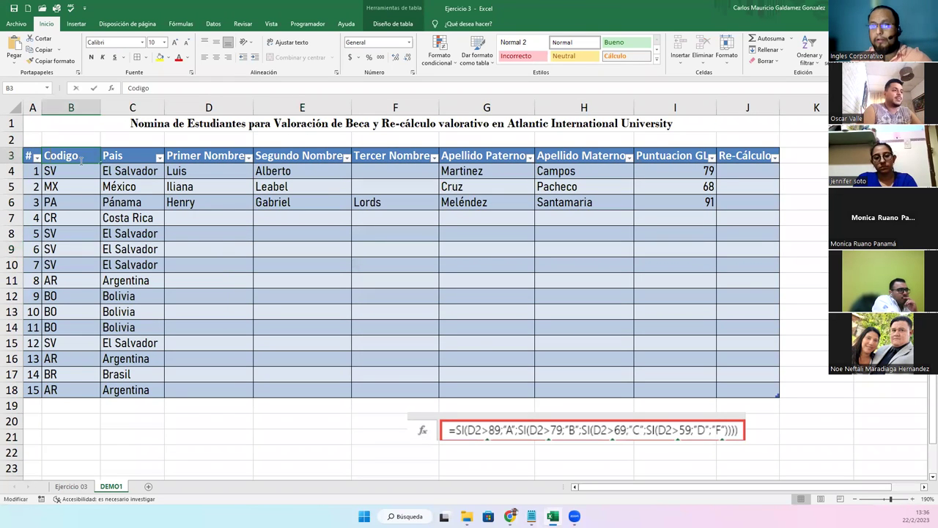
key("BackSpace")
type("ó")
key("Tab")
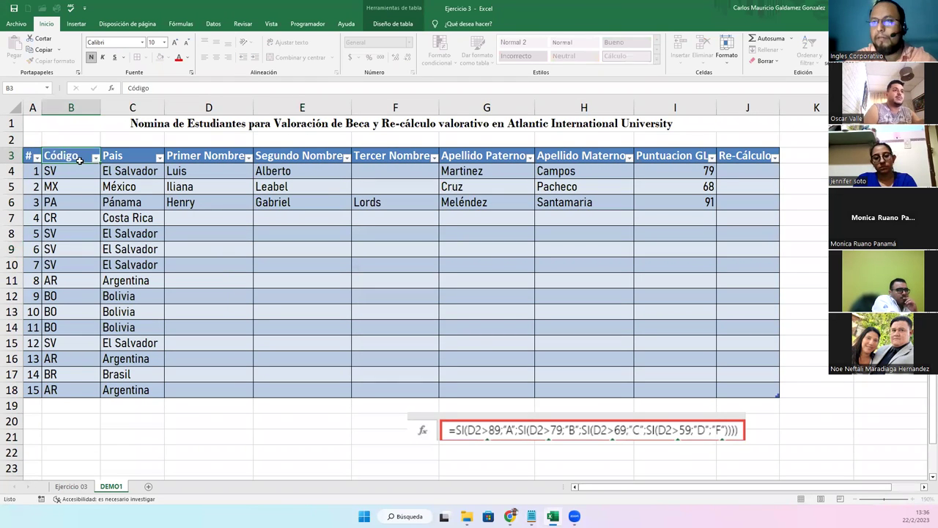
Add accents to the headers so they read País and Puntuación GL
key("F2")
key("BackSpace")
key("BackSpace")
type("ís")
key("Tab")
key("Tab")
key("Tab")
key("Tab")
key("Tab")
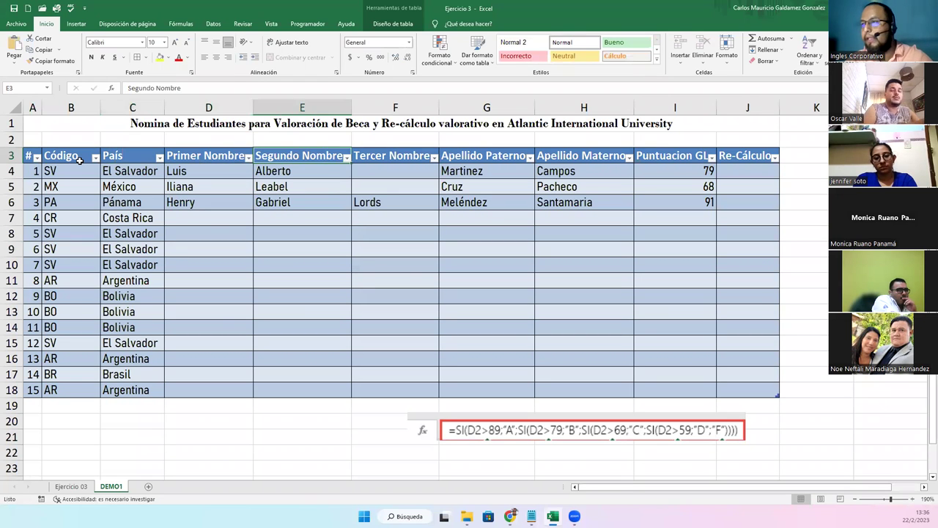
key("Tab")
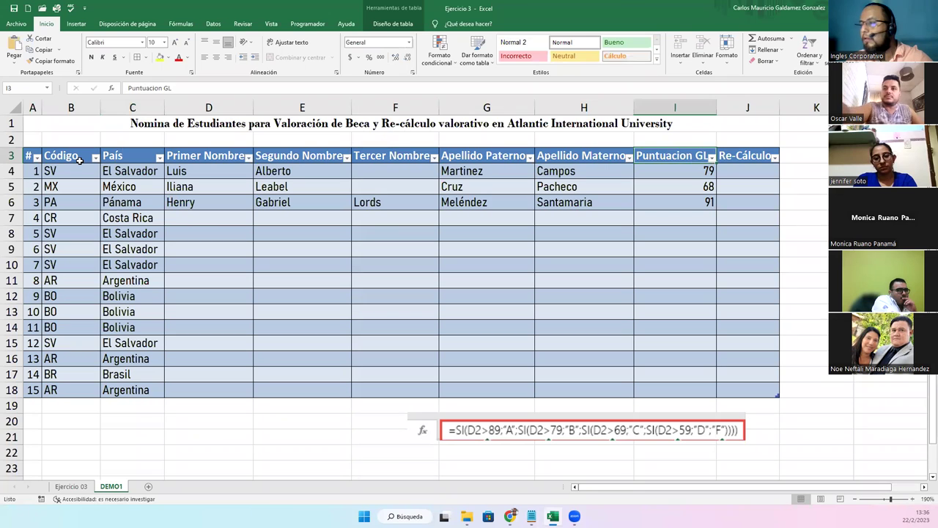
key("F2")
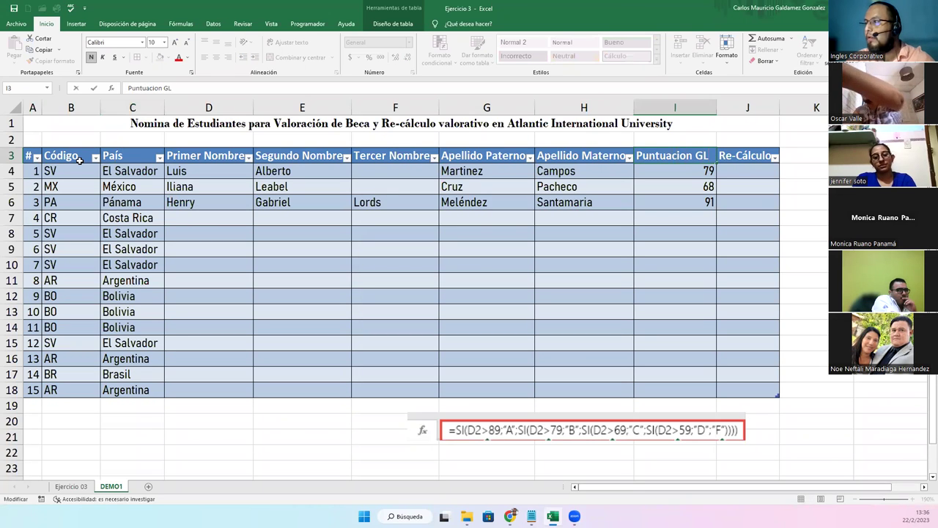
key("BackSpace")
type("ó")
key("Tab")
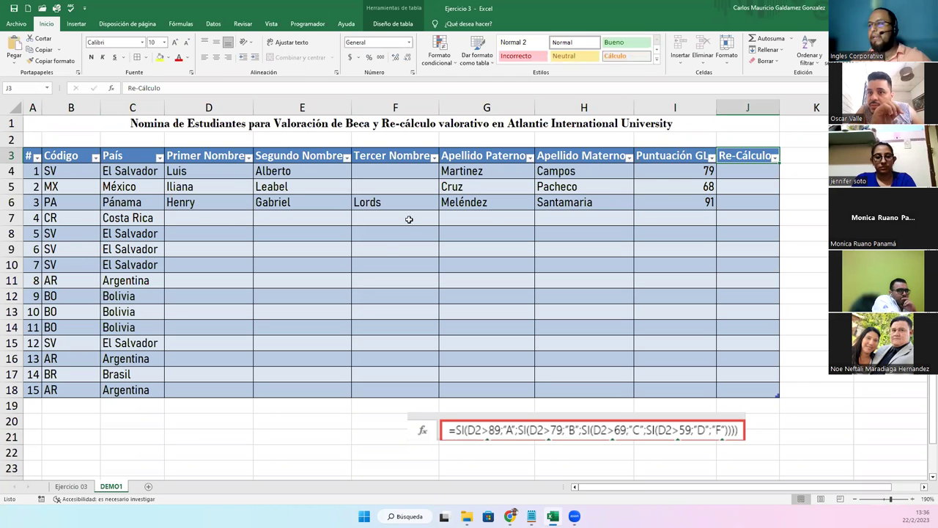
Centre the Código and País entries in B4:C18 and autofit column C
left_click_drag(73, 170, 110, 391)
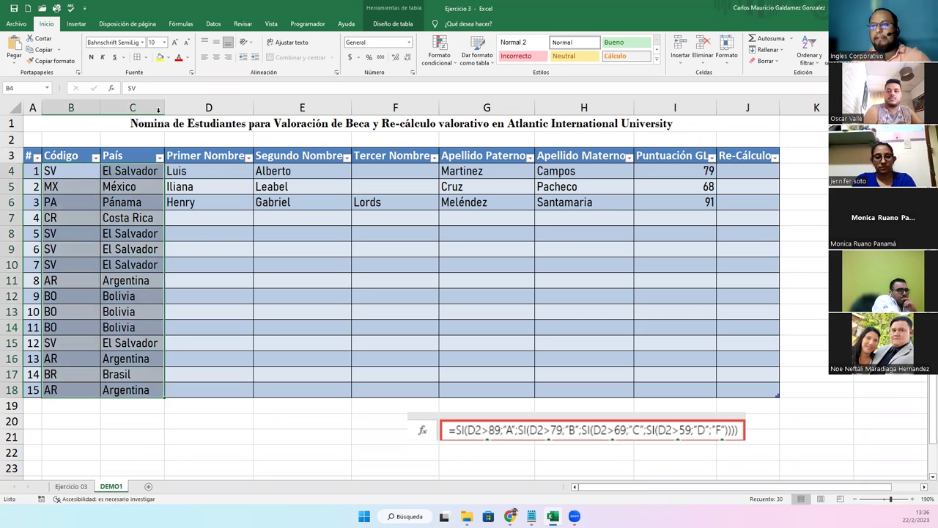
left_click(217, 57)
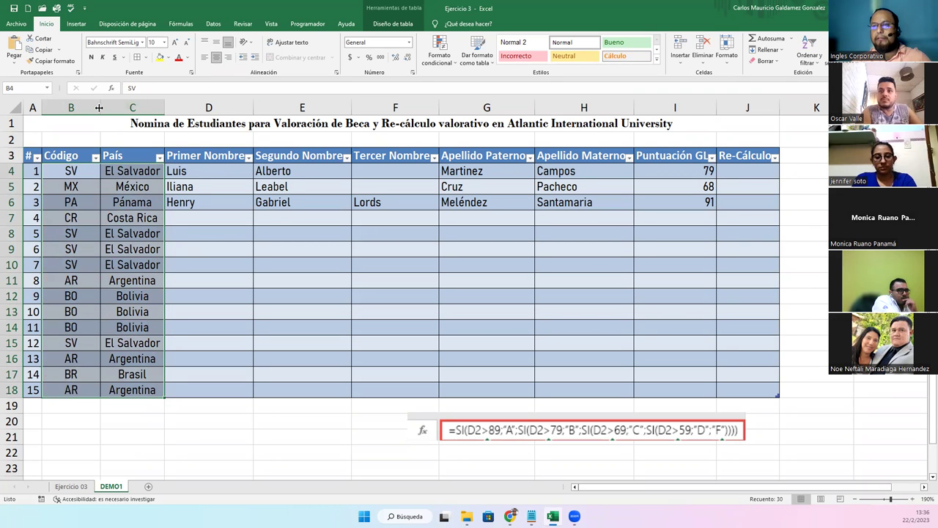
double_click(161, 108)
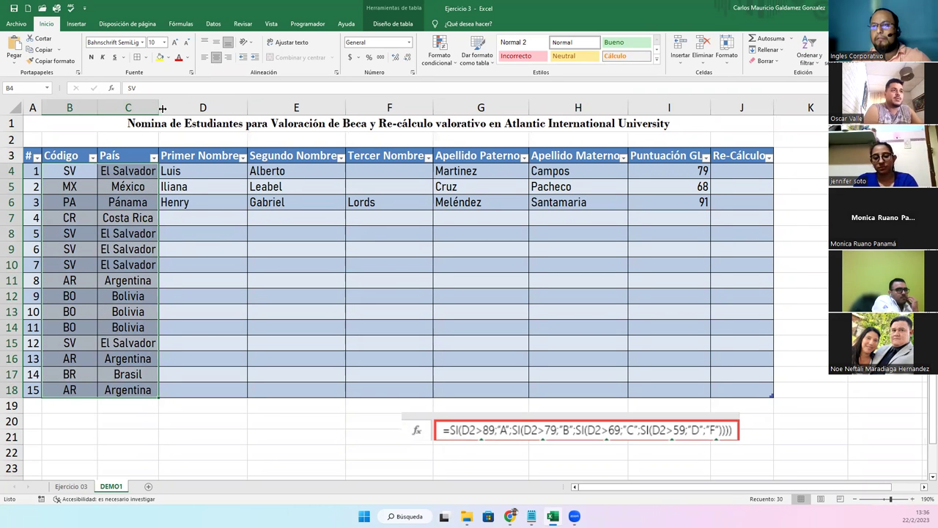
Autofit columns D through I so the names and Puntuación GL header show in full
double_click(247, 108)
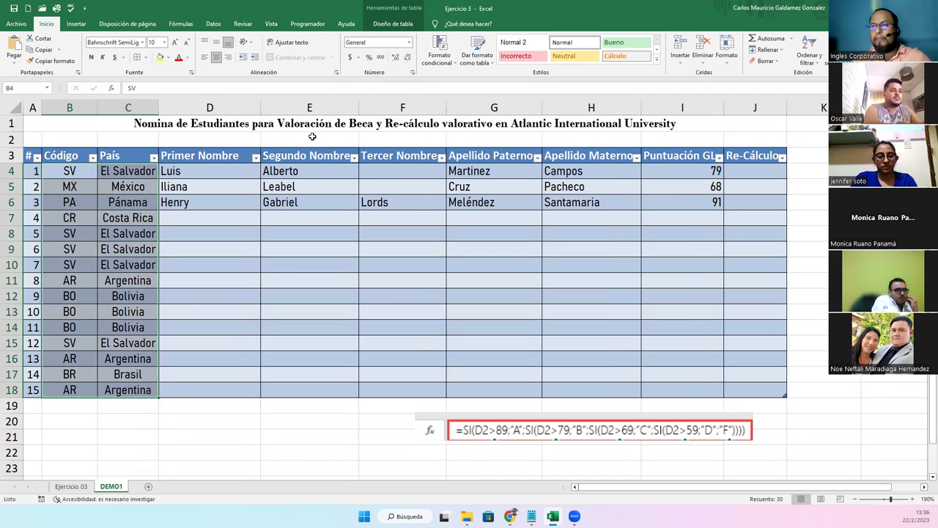
left_click_drag(260, 108, 240, 110)
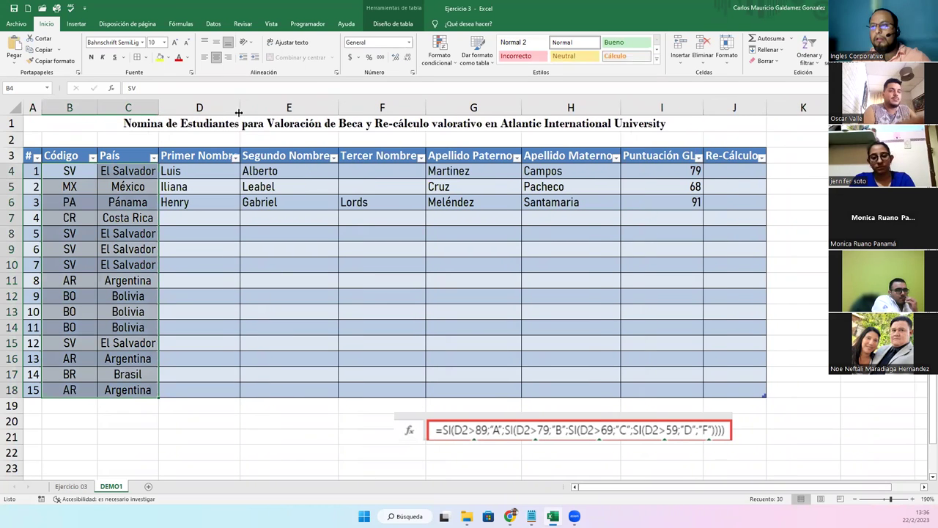
double_click(240, 108)
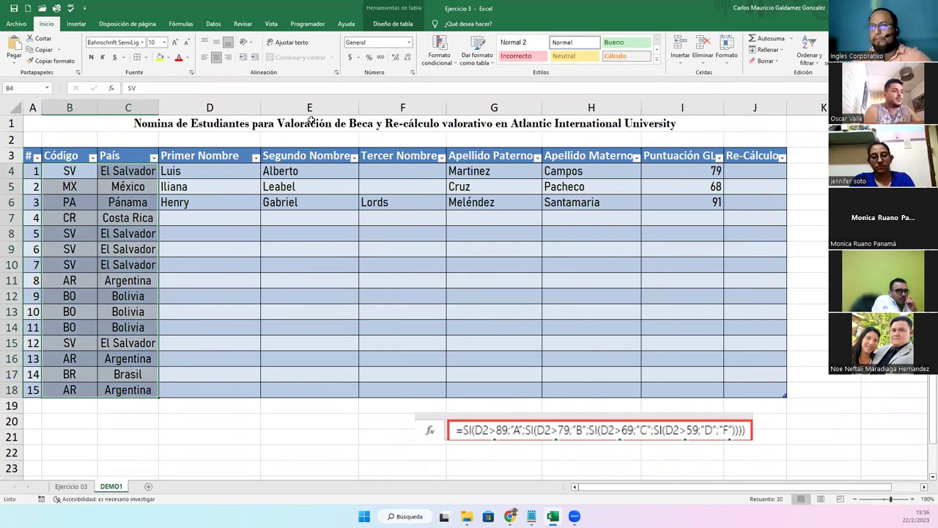
double_click(358, 107)
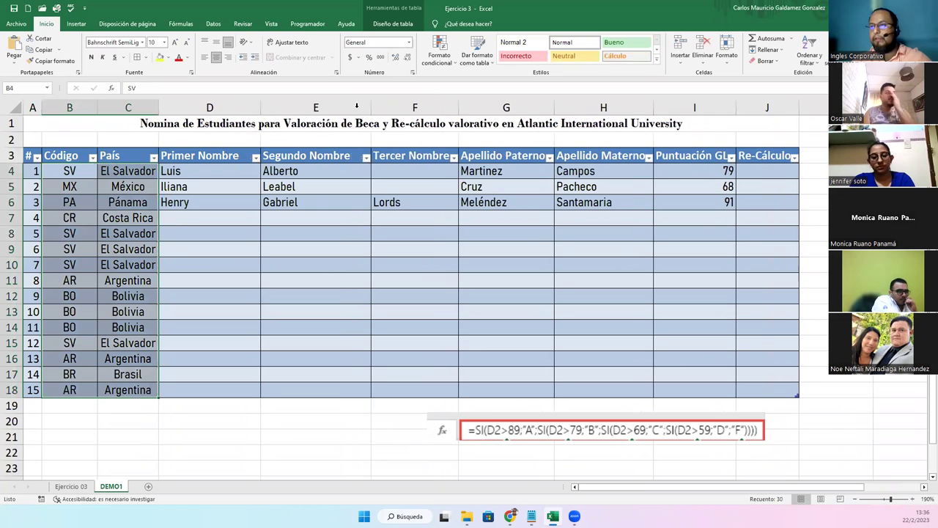
double_click(458, 107)
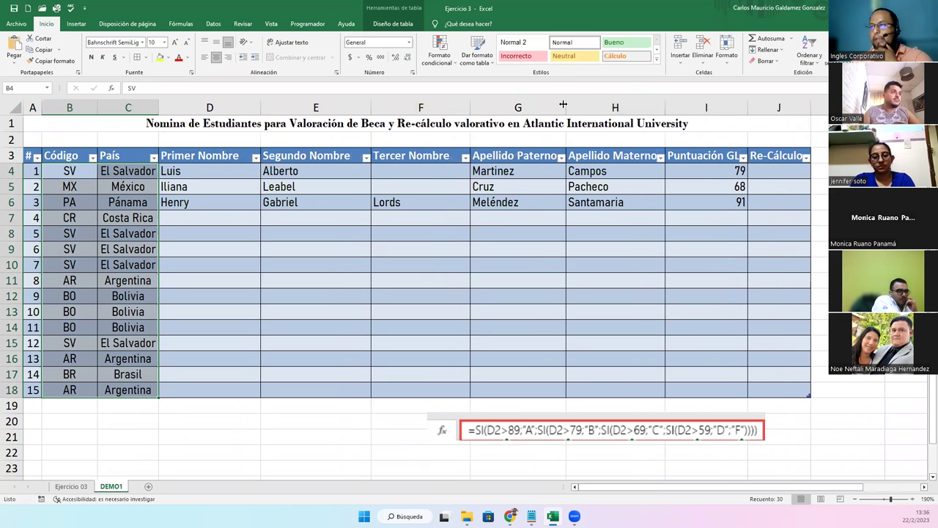
double_click(566, 108)
double_click(676, 108)
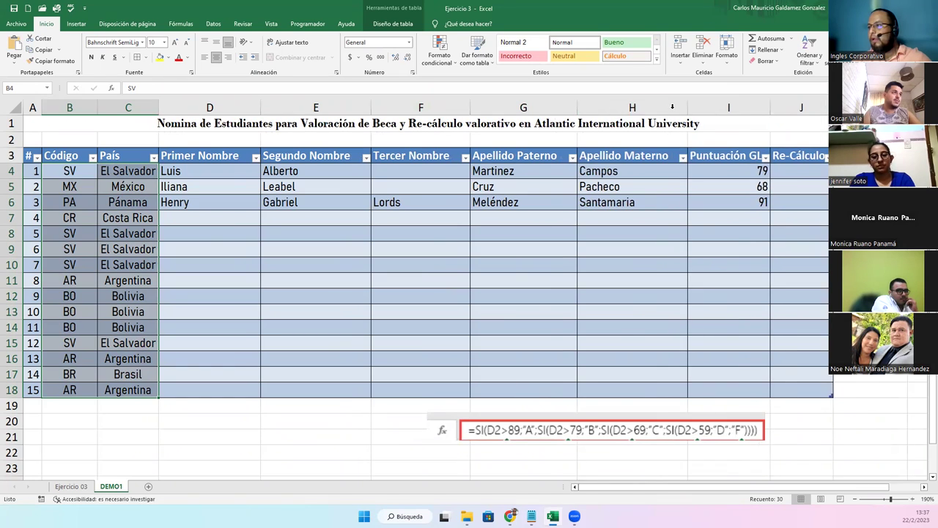
double_click(769, 108)
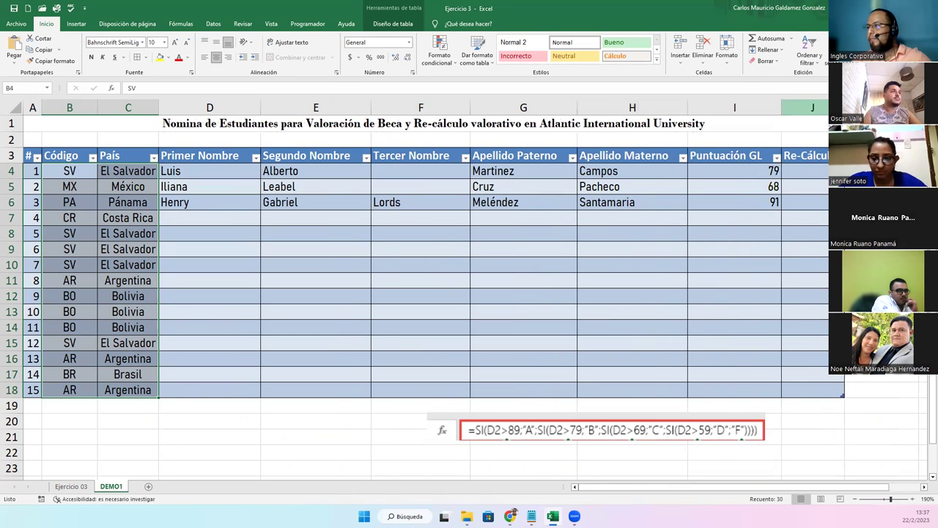
left_click(807, 107)
Narrow column F and turn on text wrapping for the header row A3:J3
left_click_drag(821, 154, 35, 155)
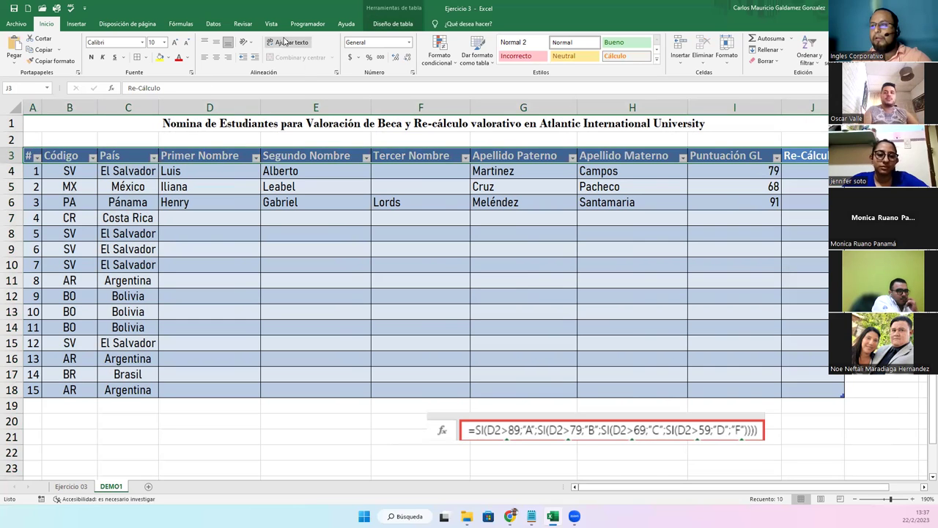
left_click(462, 222)
left_click_drag(469, 109, 447, 112)
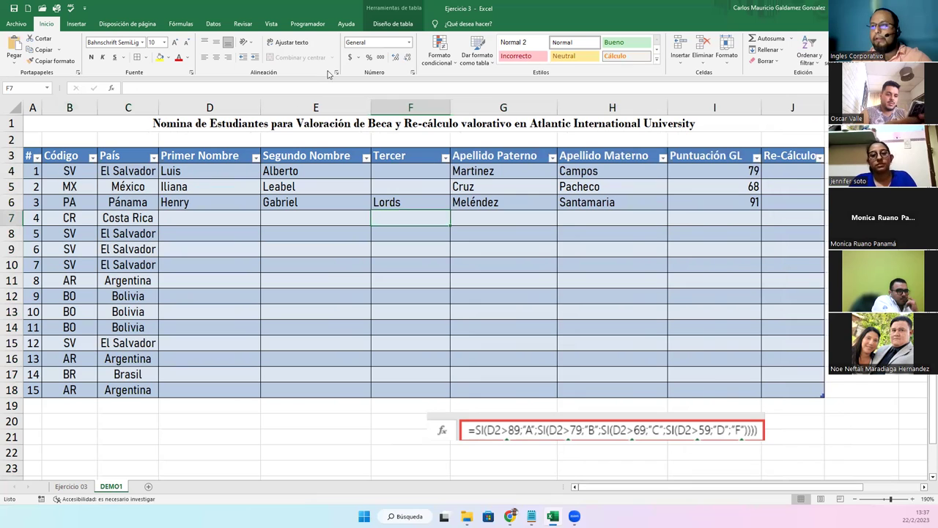
left_click(395, 157)
left_click(288, 42)
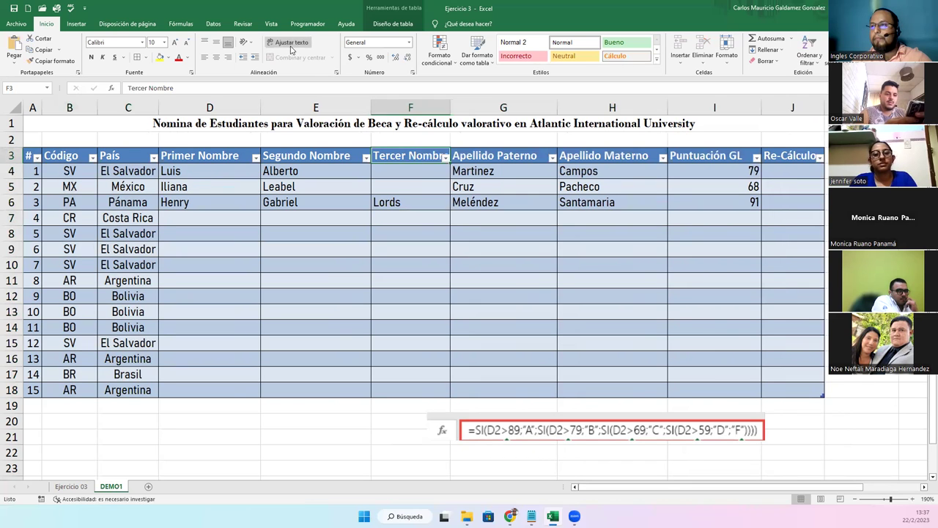
left_click(288, 42)
Narrow columns G through J and centre the headers vertically and horizontally
left_click_drag(557, 107, 525, 119)
left_click_drag(637, 107, 599, 115)
left_click_drag(694, 110, 33, 161)
left_click(214, 42)
left_click(216, 57)
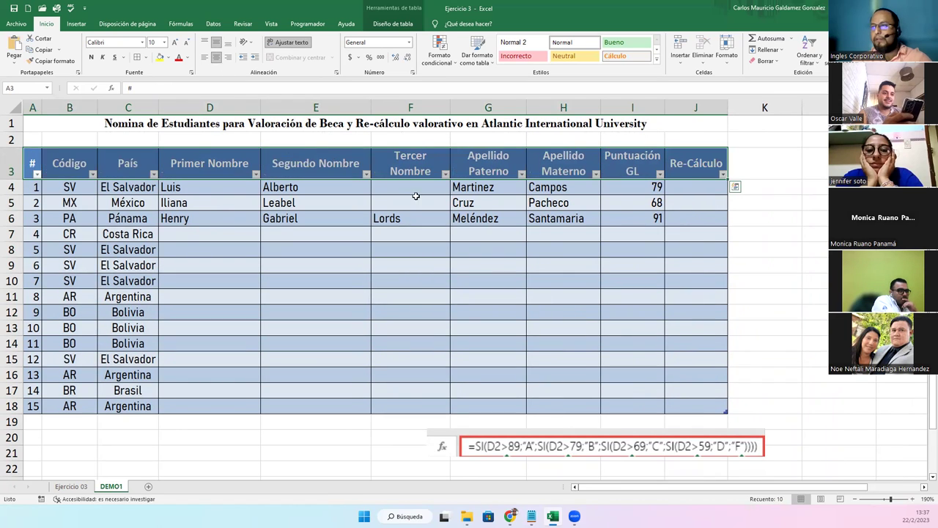
left_click(530, 235)
left_click_drag(727, 110, 720, 111)
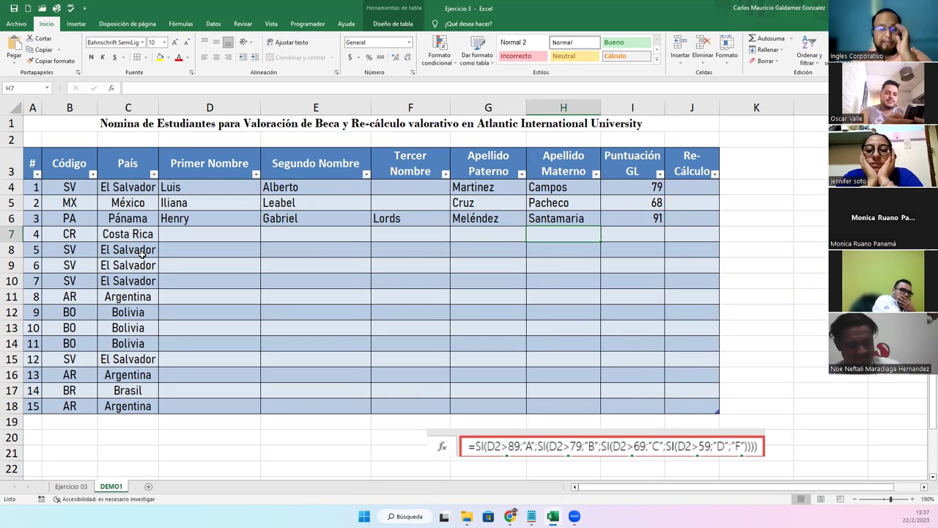
Centre the Puntuación GL scores (79, 68, 91) down column I4:I18
left_click(257, 264)
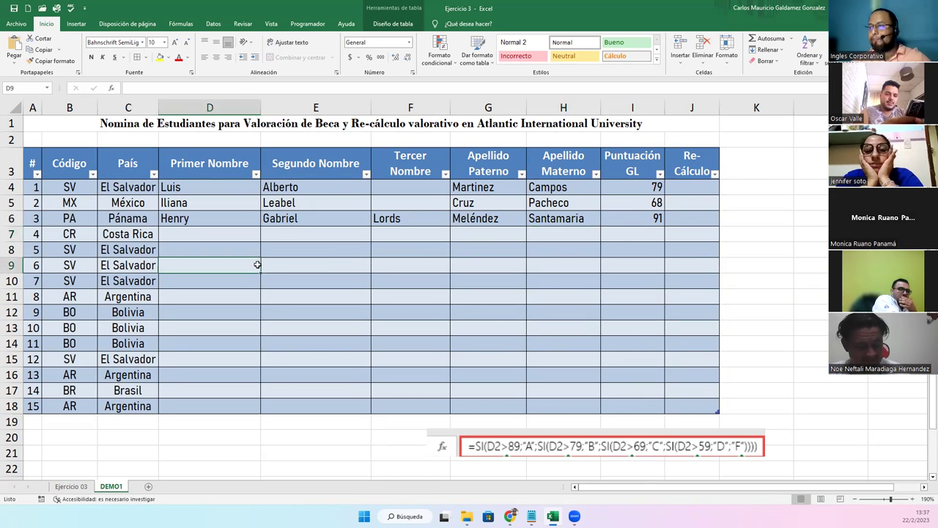
left_click_drag(647, 187, 637, 217)
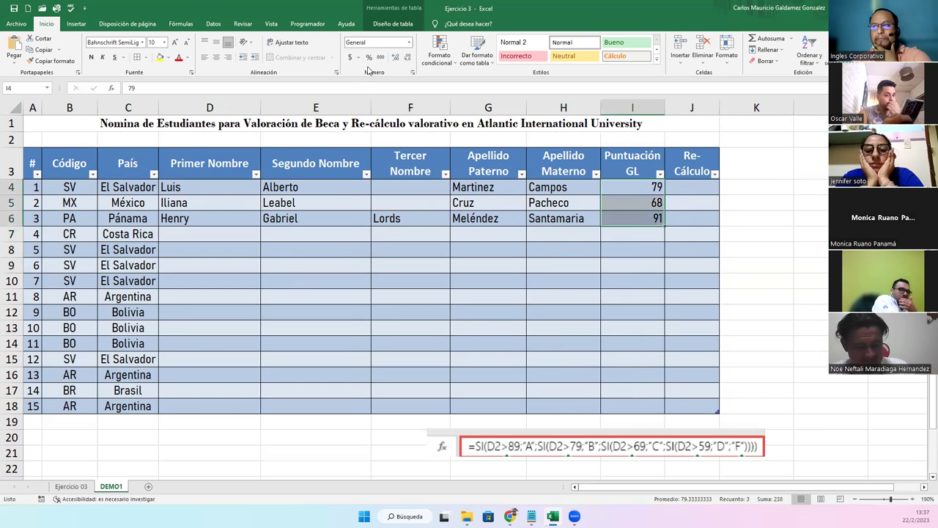
left_click(215, 58)
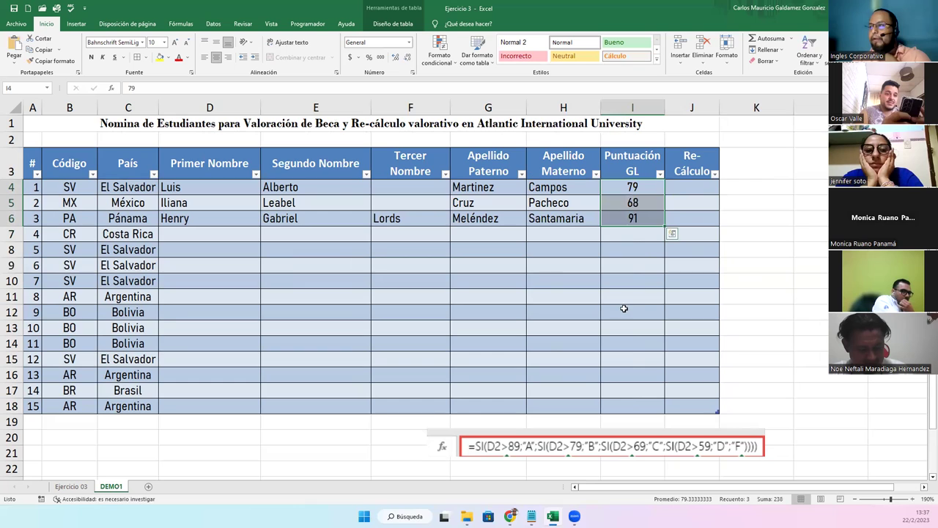
left_click(683, 189)
left_click_drag(653, 190, 627, 412)
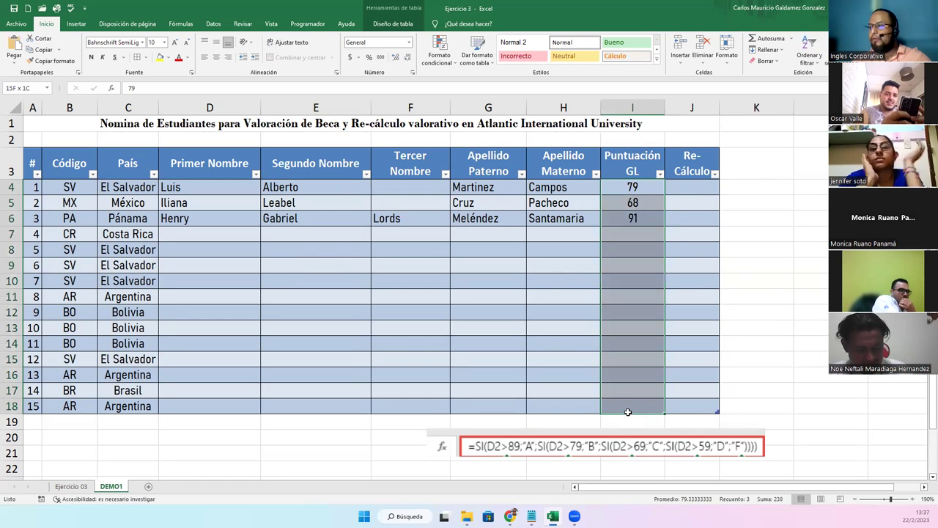
left_click(216, 59)
left_click(216, 58)
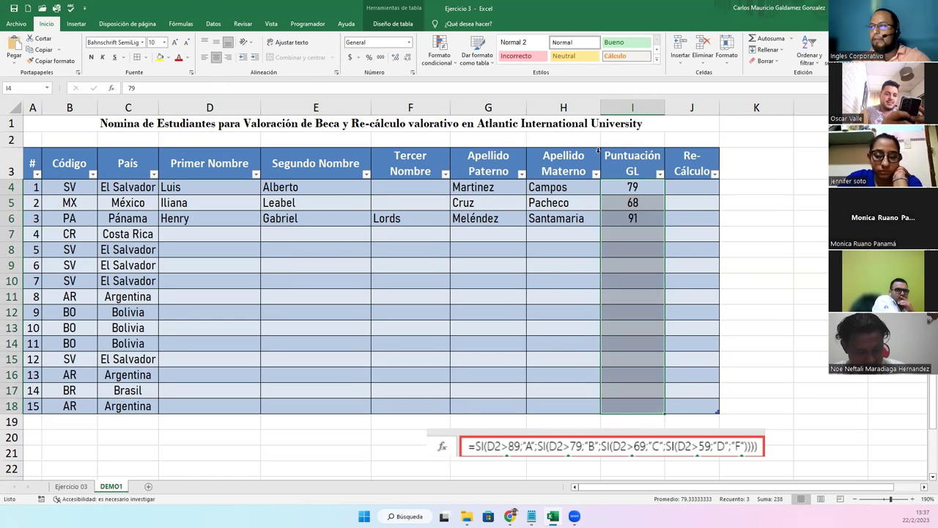
left_click_drag(674, 186, 670, 405)
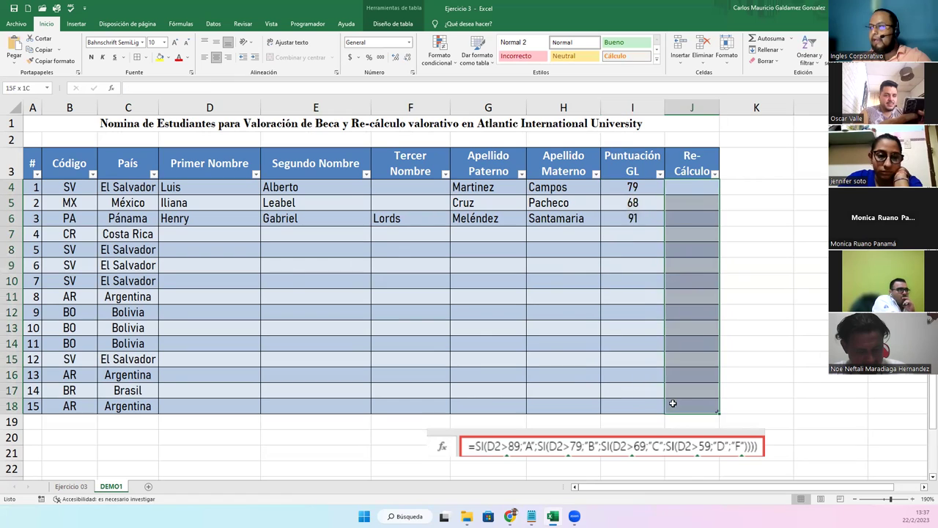
left_click(467, 285)
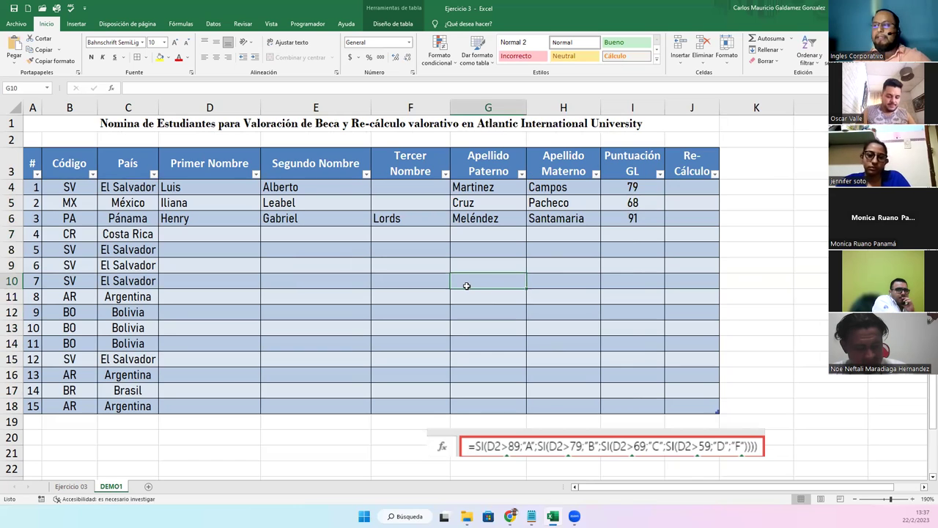
Rename the score header to 'Puntuación GL-CUM'
double_click(644, 176)
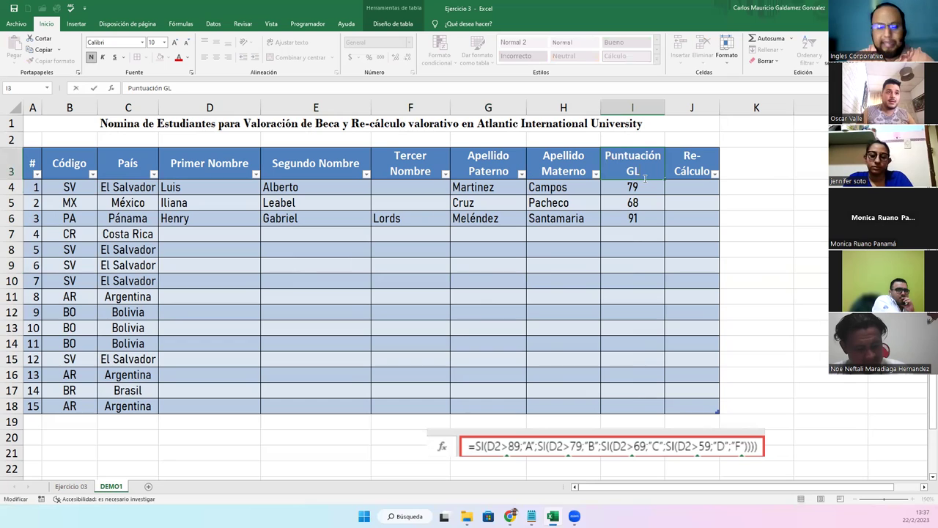
type("-CUM")
key("Return")
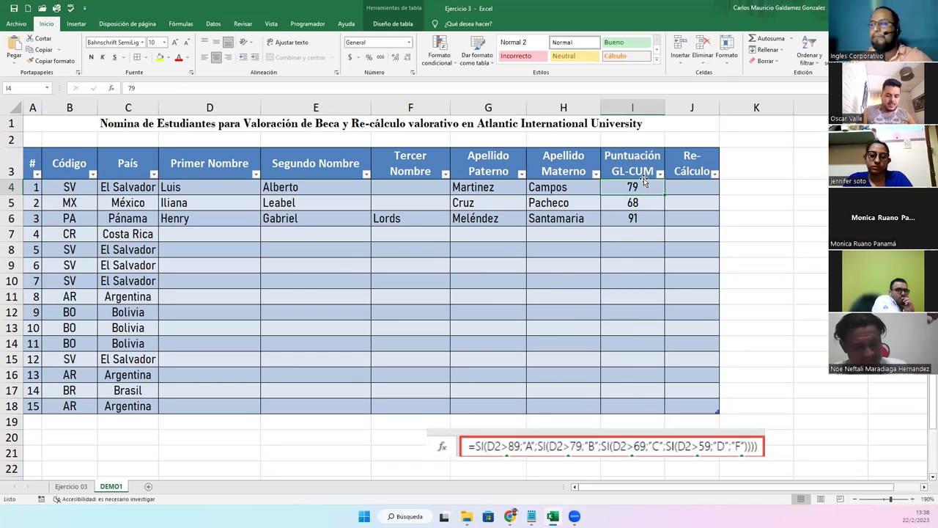
Change the first two students' scores to 87 and 78
left_click_drag(622, 188, 623, 209)
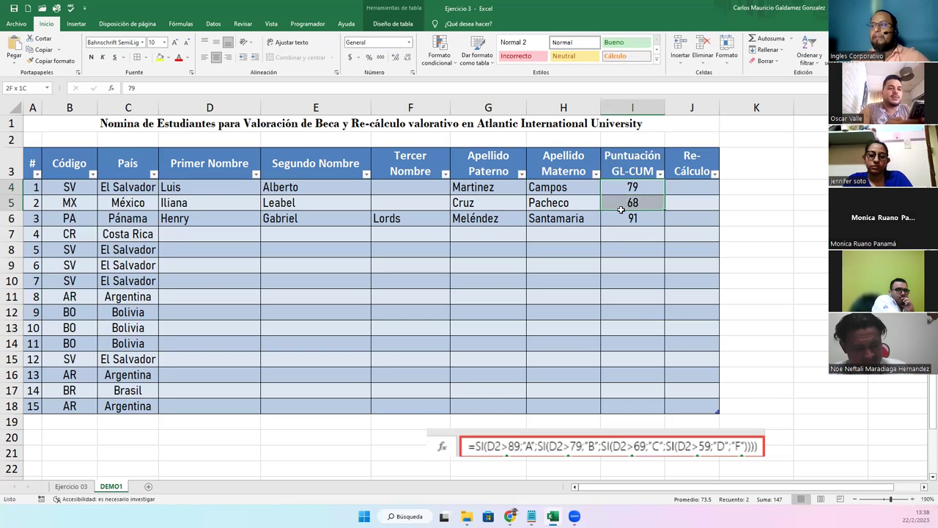
key("shift+Up")
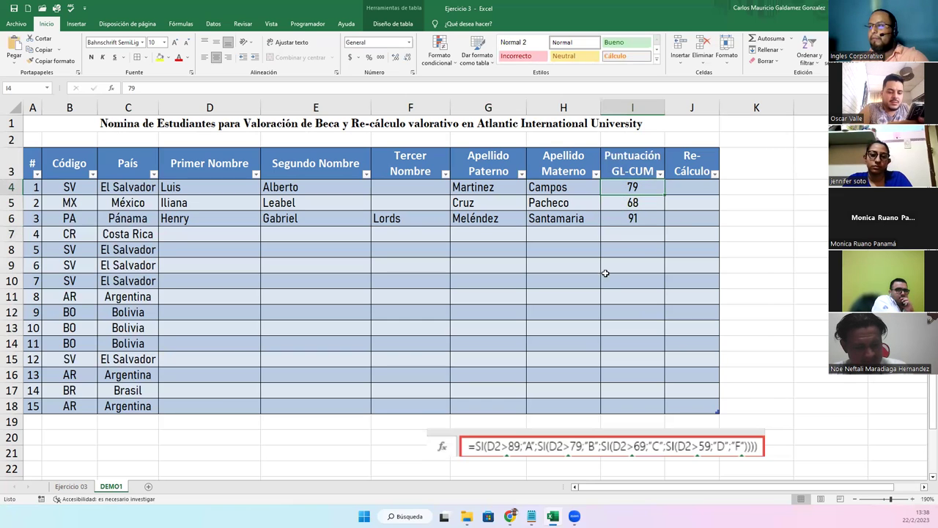
type("87")
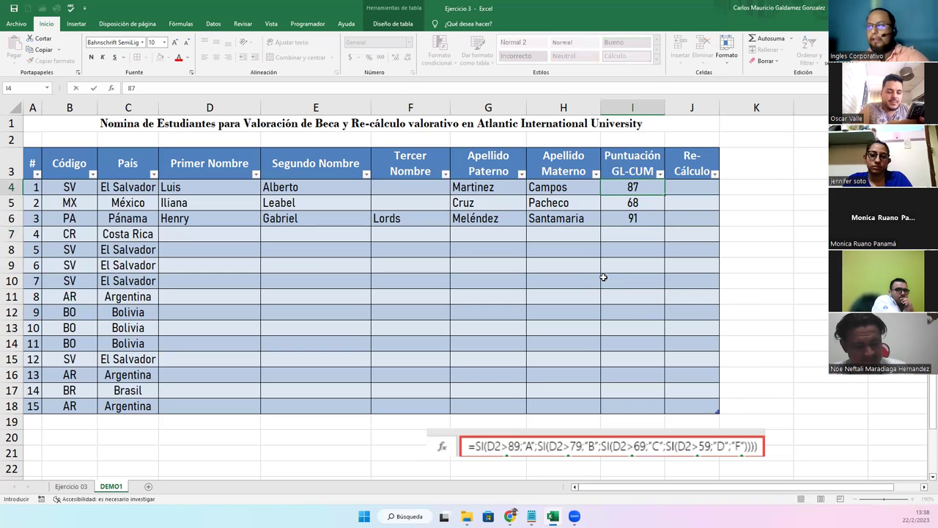
key("Return")
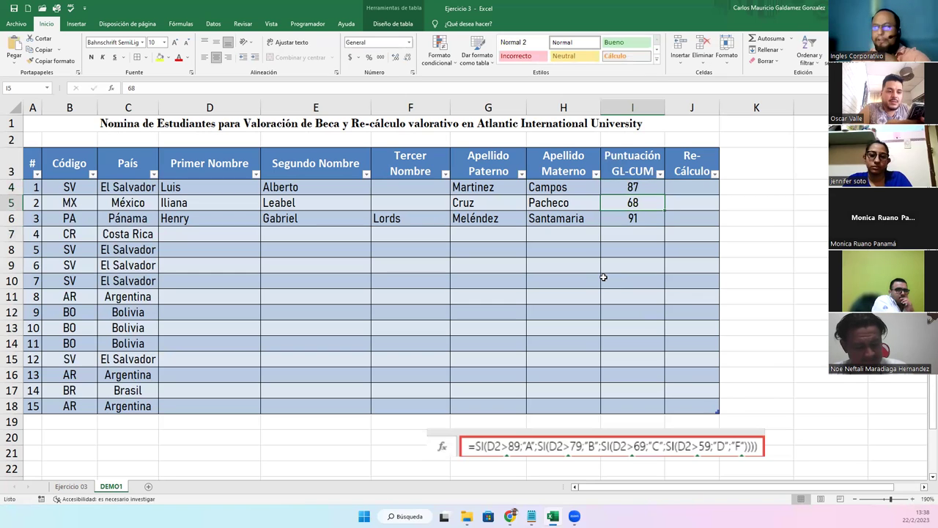
type("78")
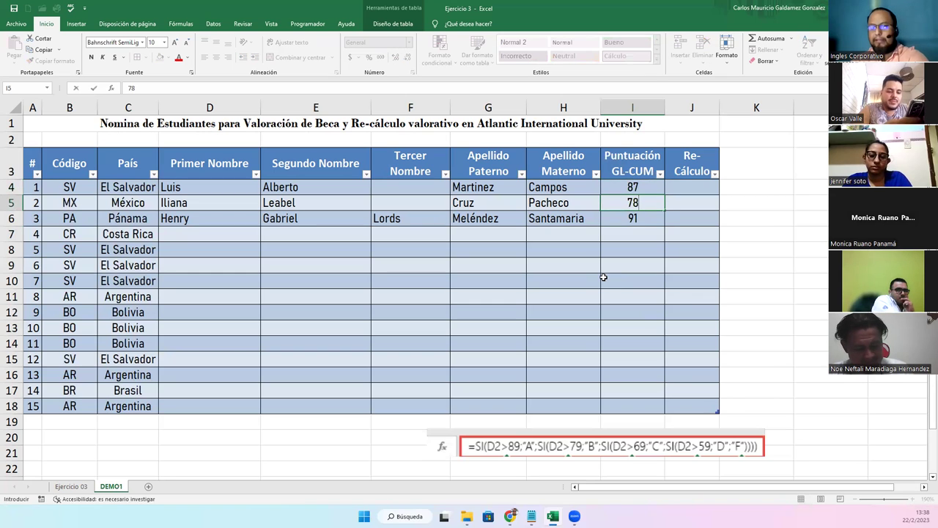
key("Return")
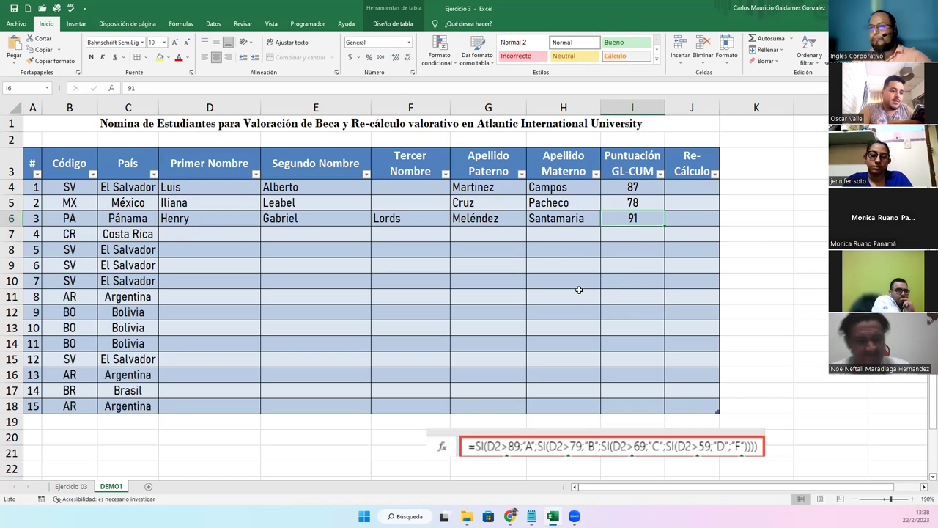
left_click(500, 270)
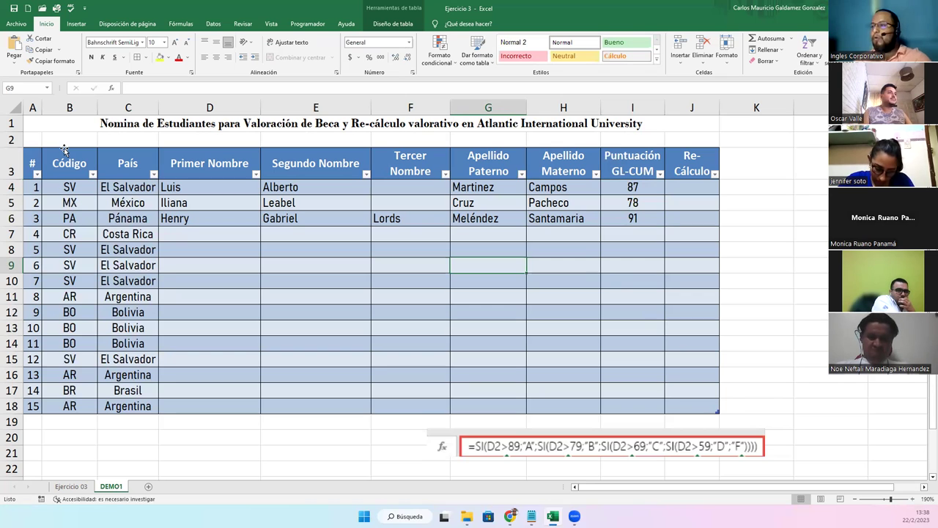
Start a formula in J4, cancel it with Esc, and select L8 for the legend
left_click(681, 190)
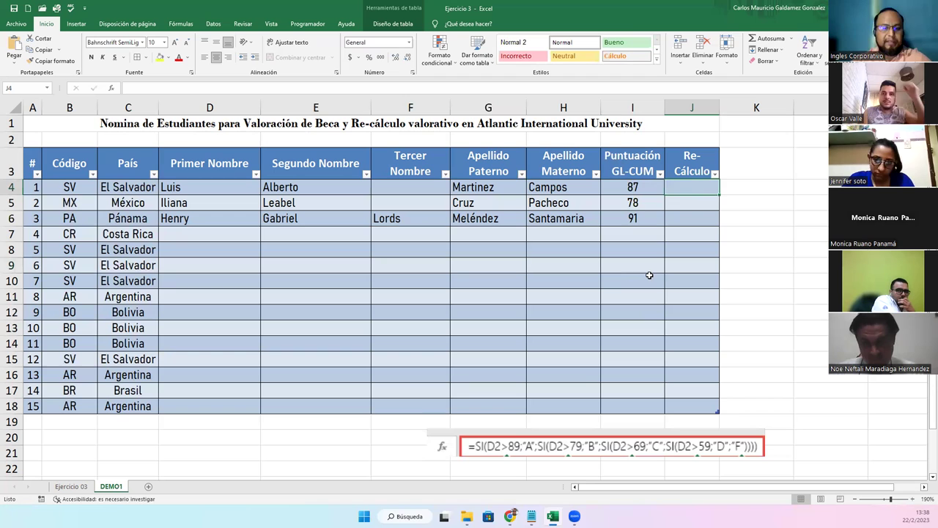
type("=")
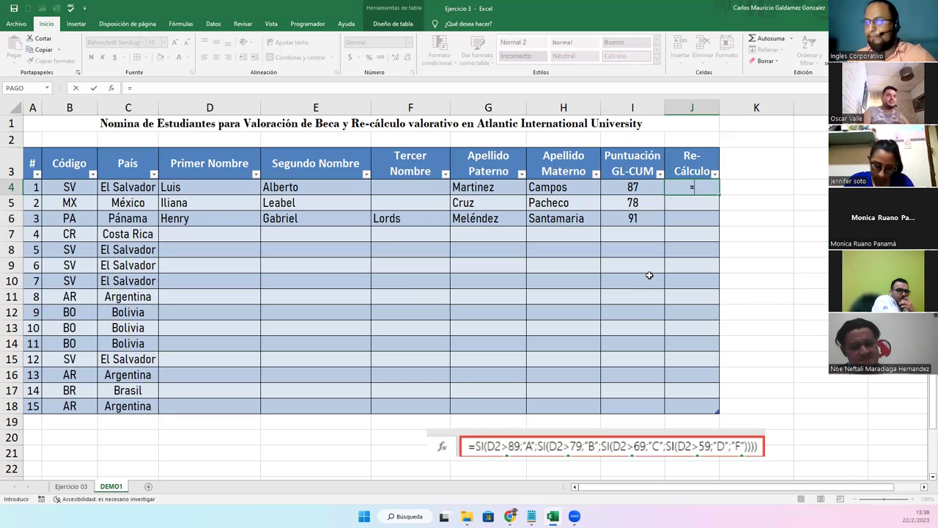
key("Escape")
left_click(804, 253)
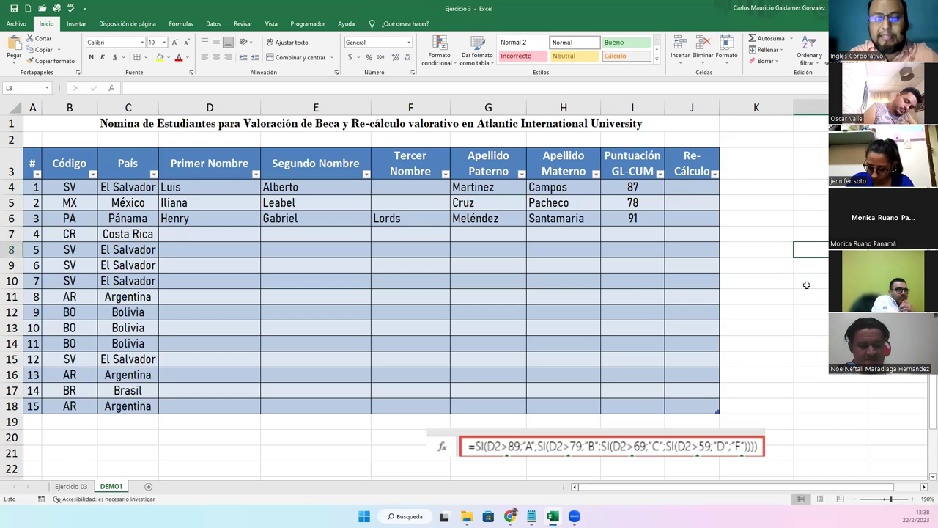
Type the 'Rango' heading in L8 and begin a Puntuación heading beside it
type("Punt")
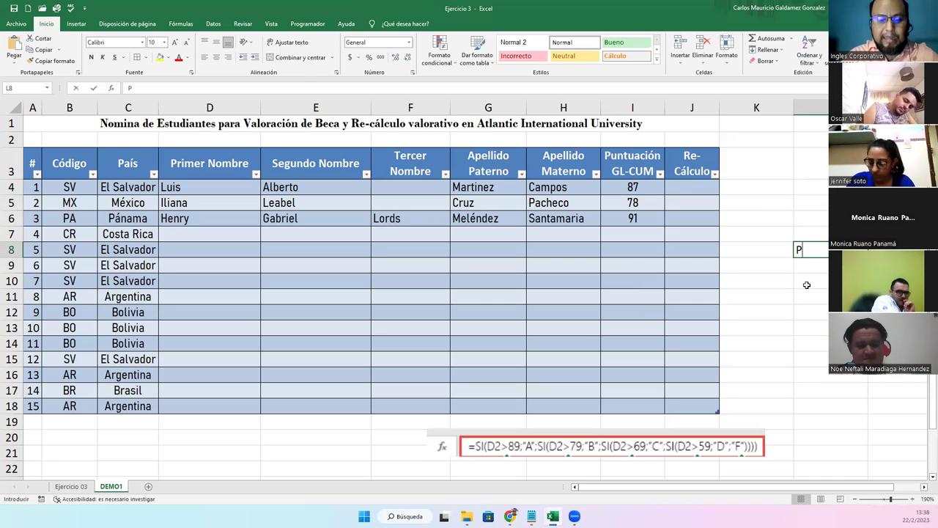
key("BackSpace")
key("BackSpace")
key("BackSpace")
key("BackSpace")
type("Rango")
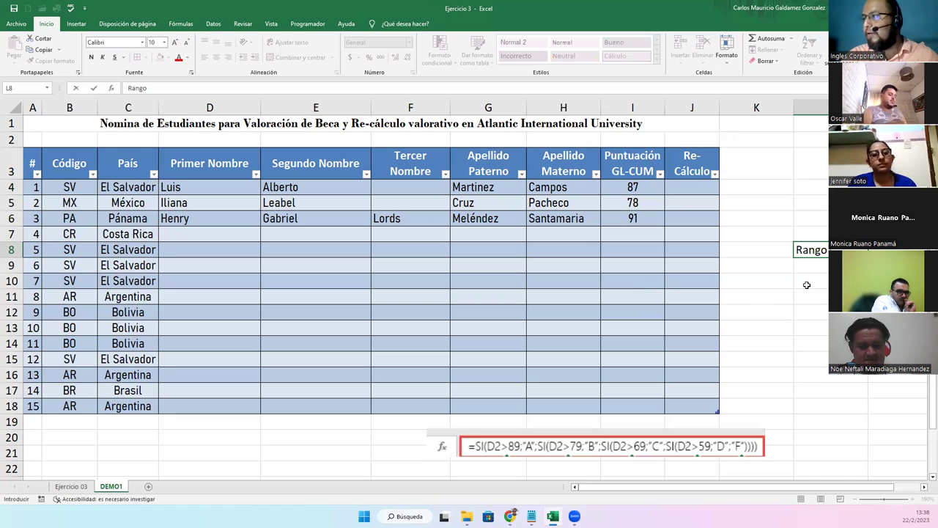
key("Tab")
type("Puntuacio")
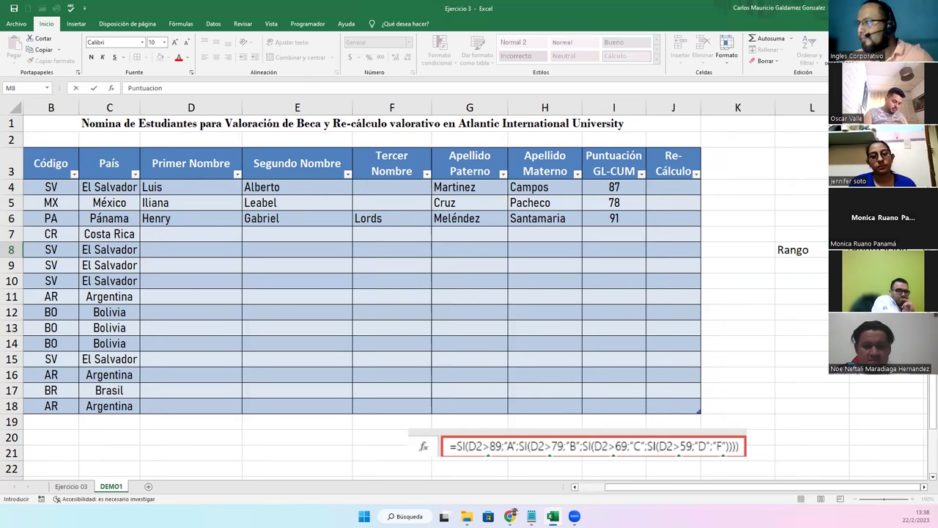
left_click(822, 107)
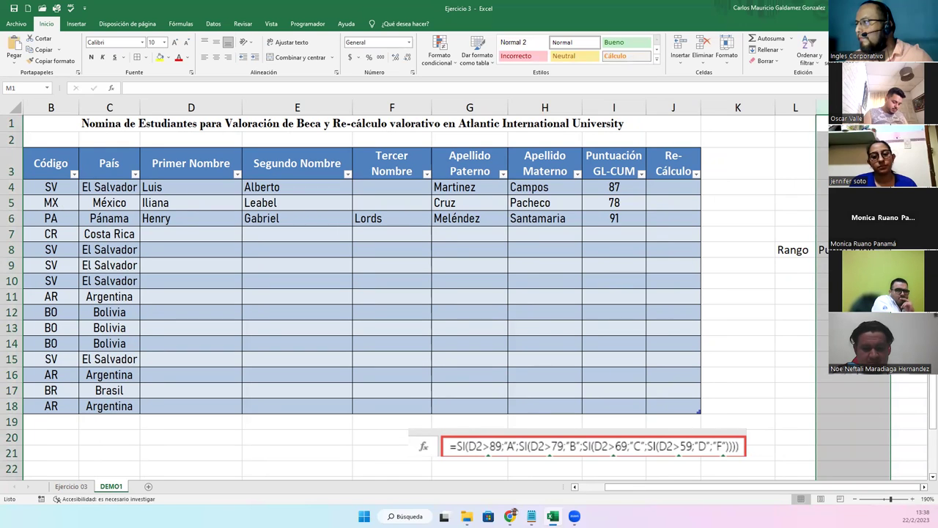
left_click(797, 264)
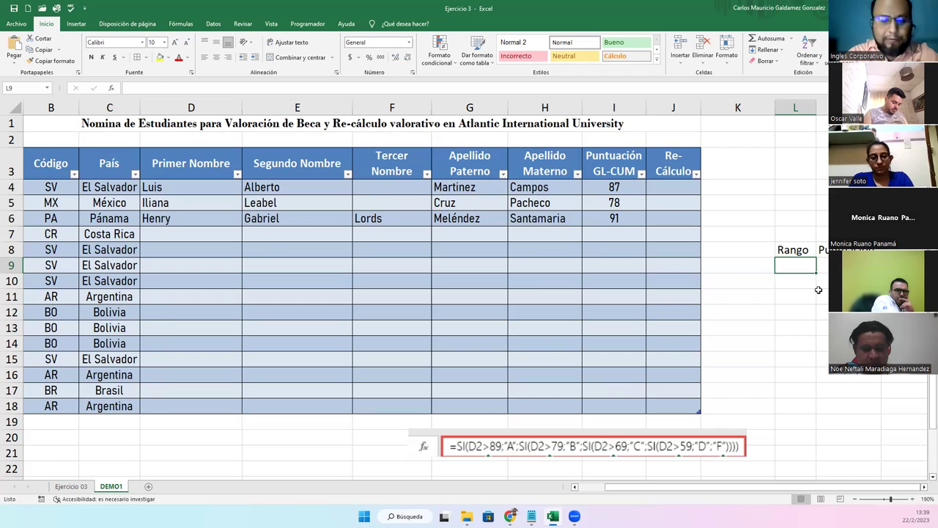
Enter the first legend rows: >=90 with grade A and >80 with grade B
type("<")
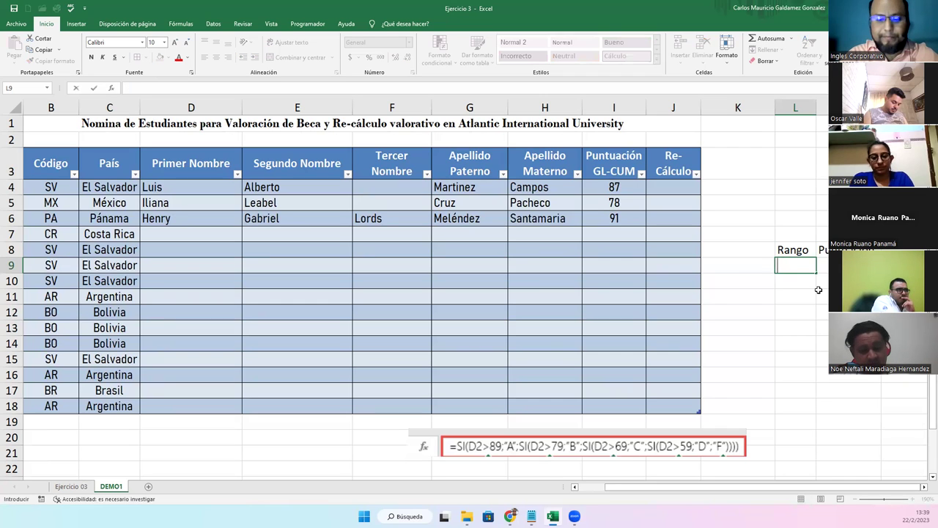
type("=90")
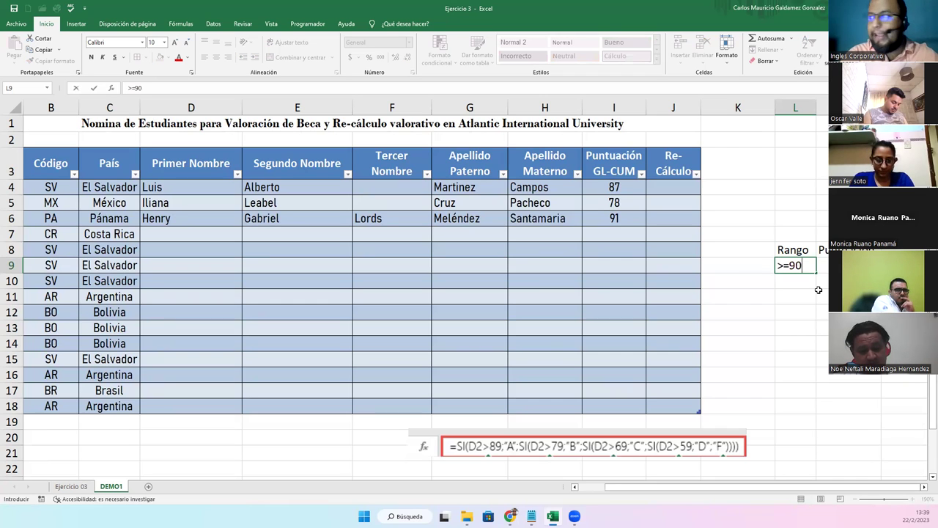
key("Tab")
type("A")
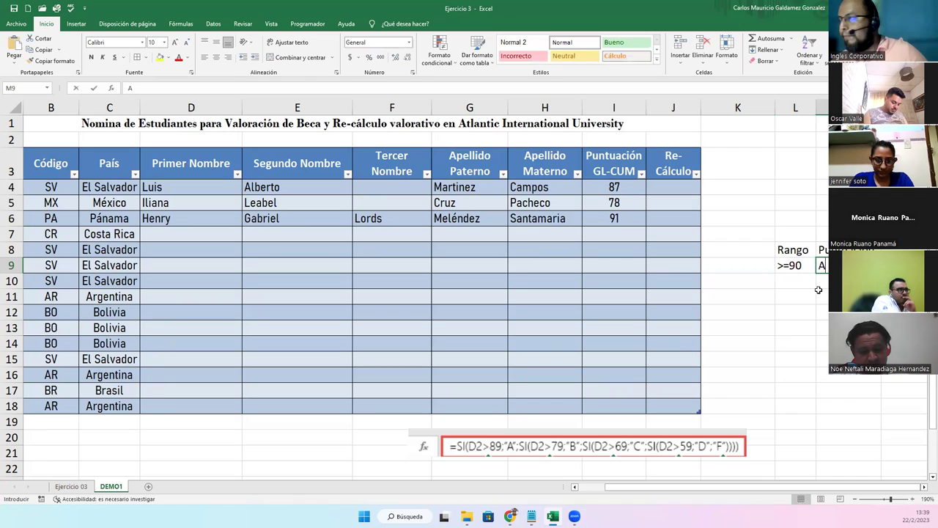
key("Return")
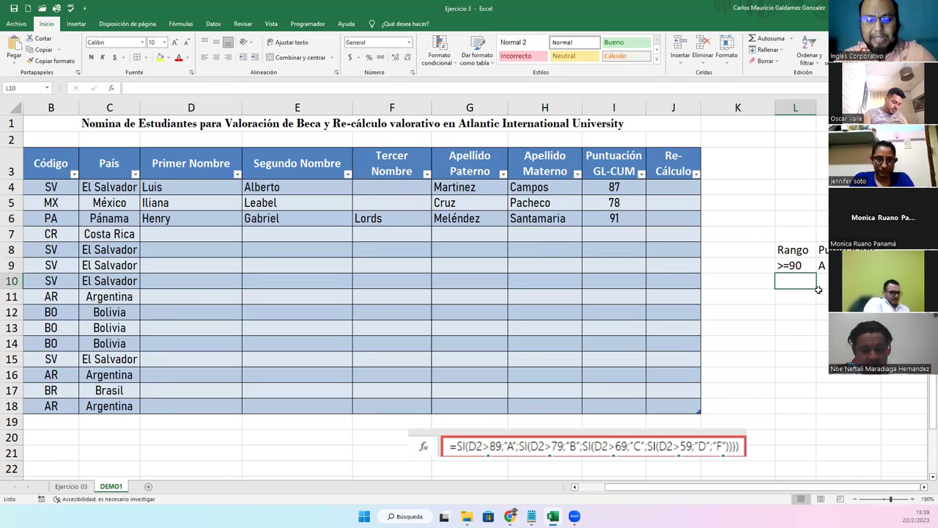
type(">80")
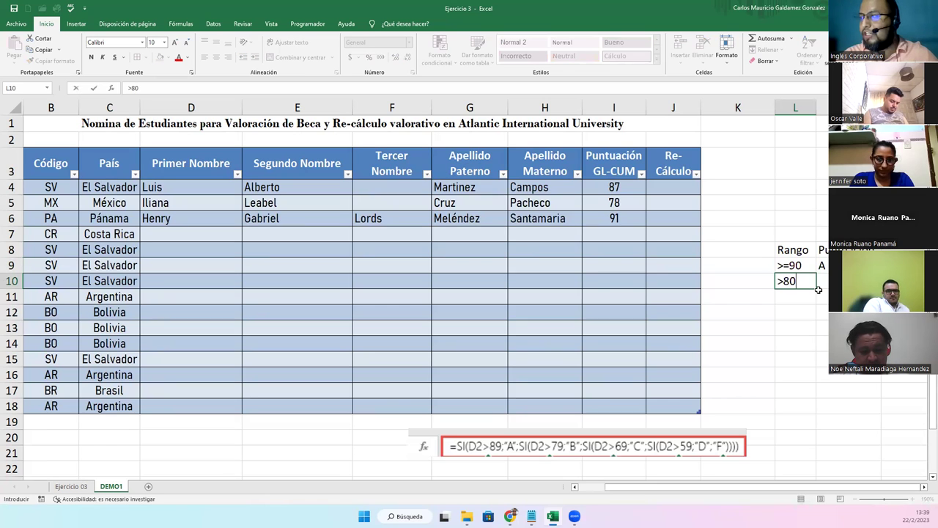
key("Tab")
type("B")
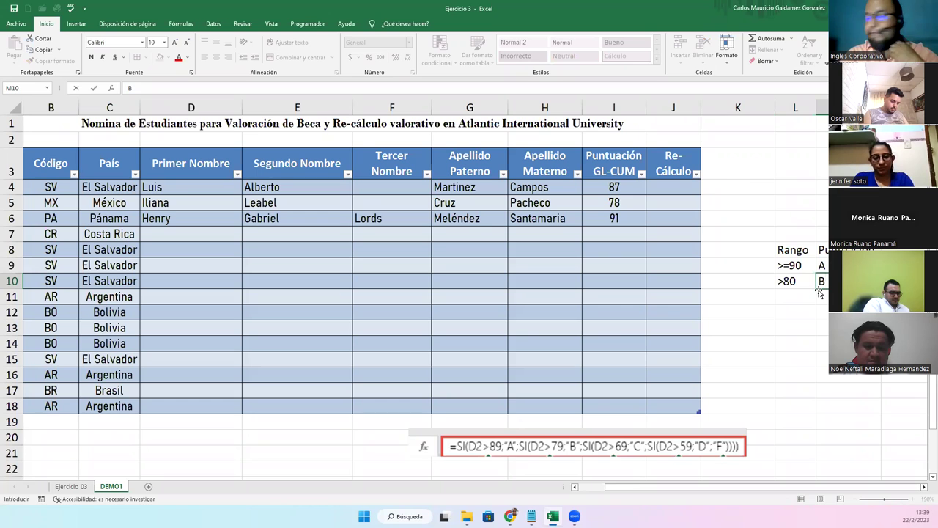
key("Return")
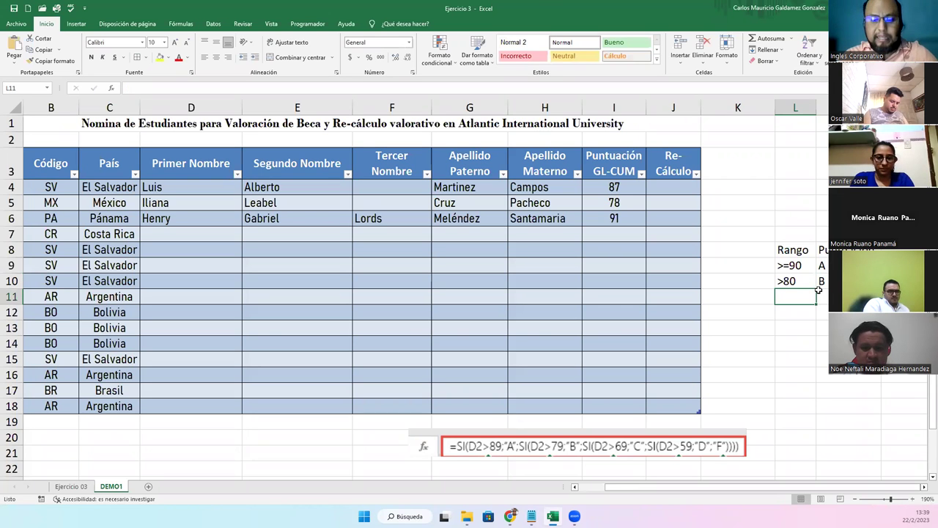
Add the remaining legend rows: >70 C, >60 D and >1 F
type(">70")
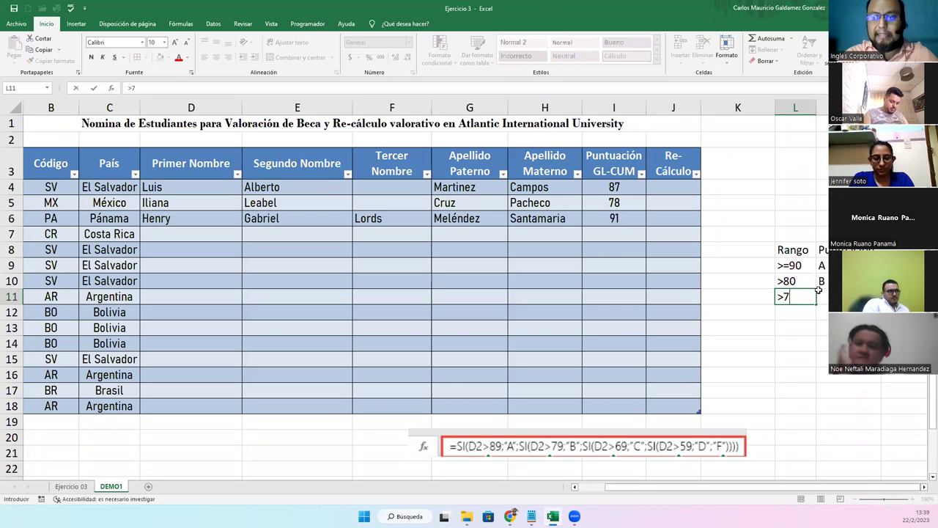
key("Tab")
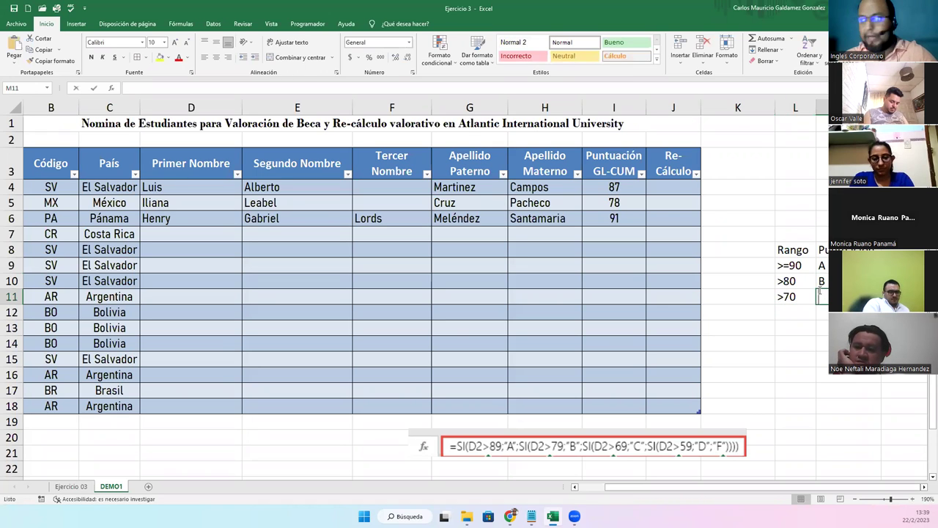
type("C")
key("Return")
type(">")
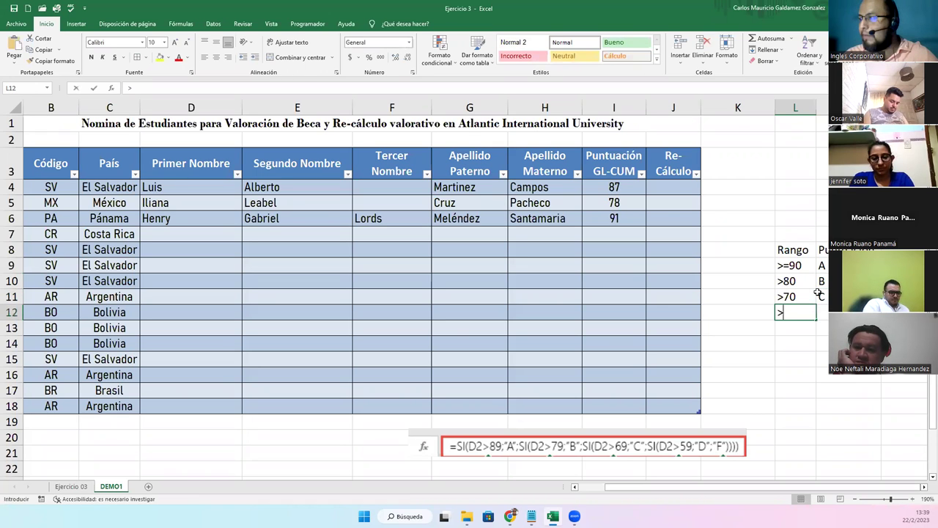
type("60")
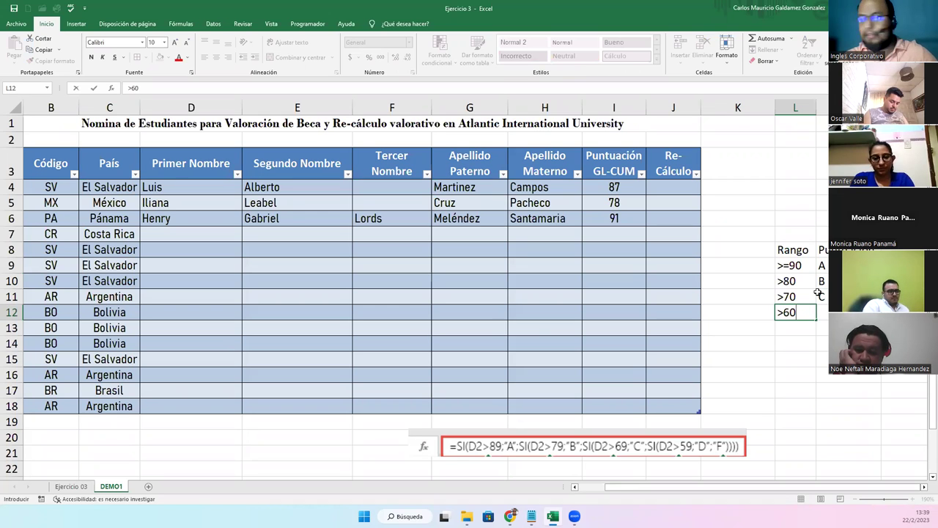
key("Tab")
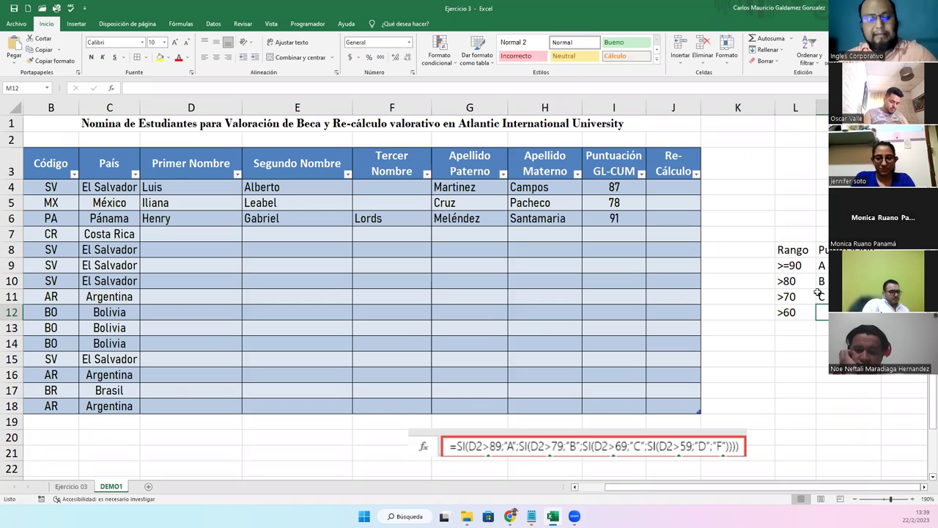
type("D")
key("Return")
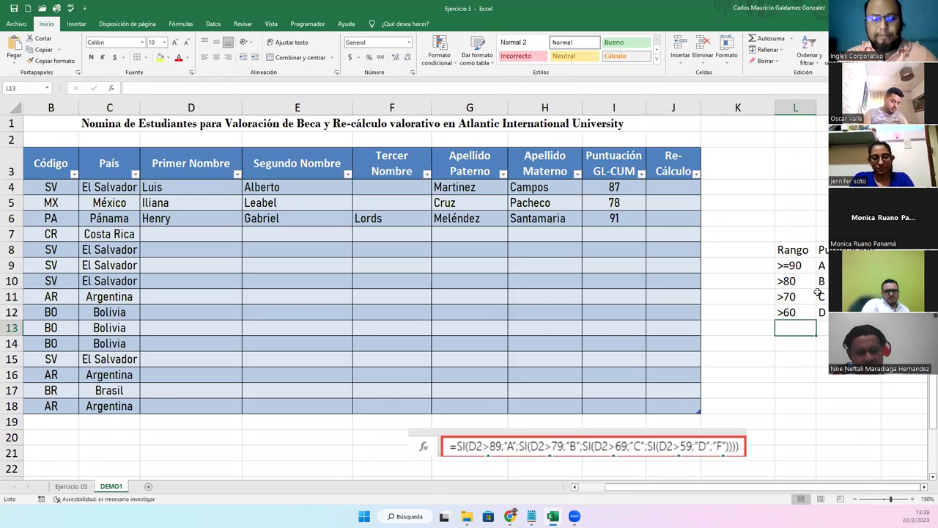
type(">1")
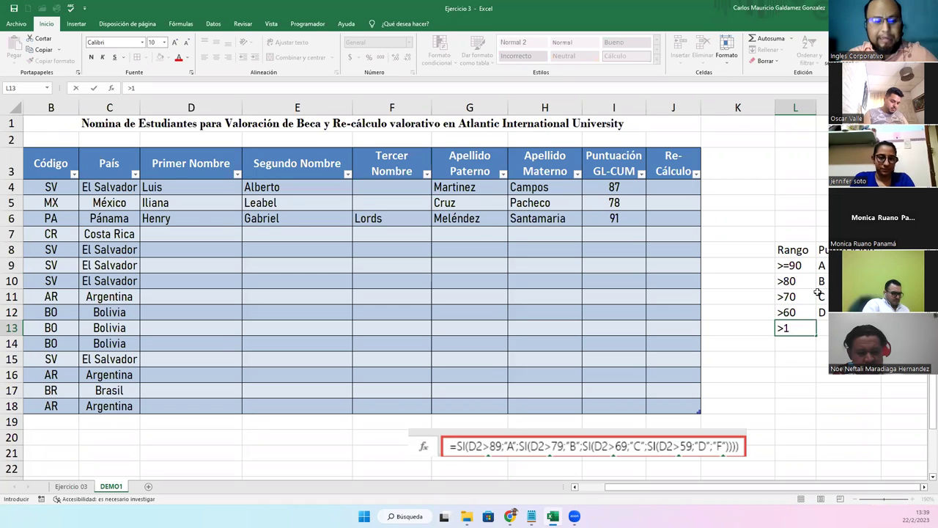
key("Tab")
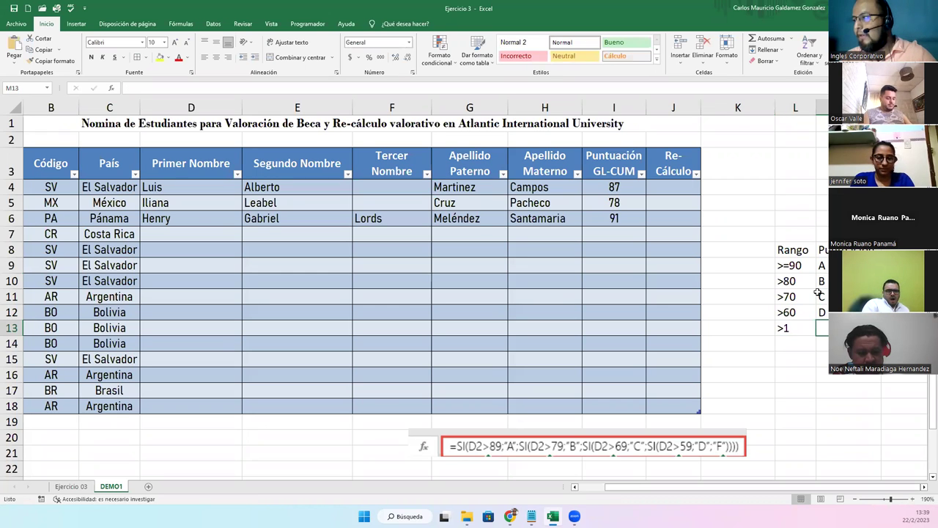
type("F")
key("Return")
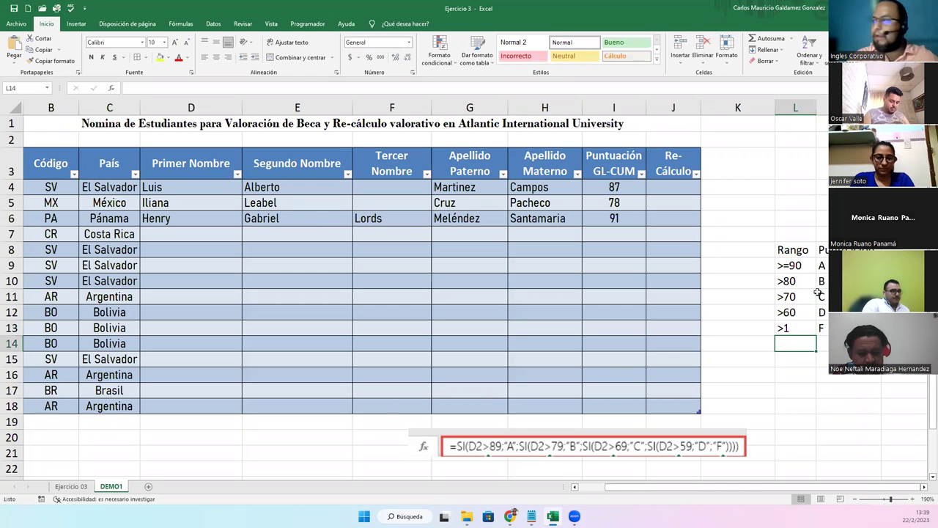
Centre-align the legend cells and try a table style, undoing it for lacking headers
left_click_drag(799, 327, 821, 328)
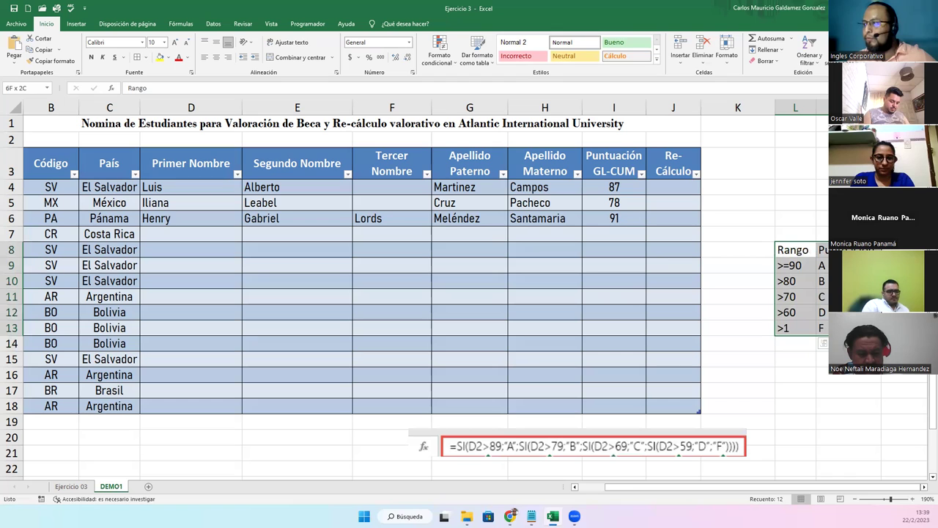
left_click(216, 58)
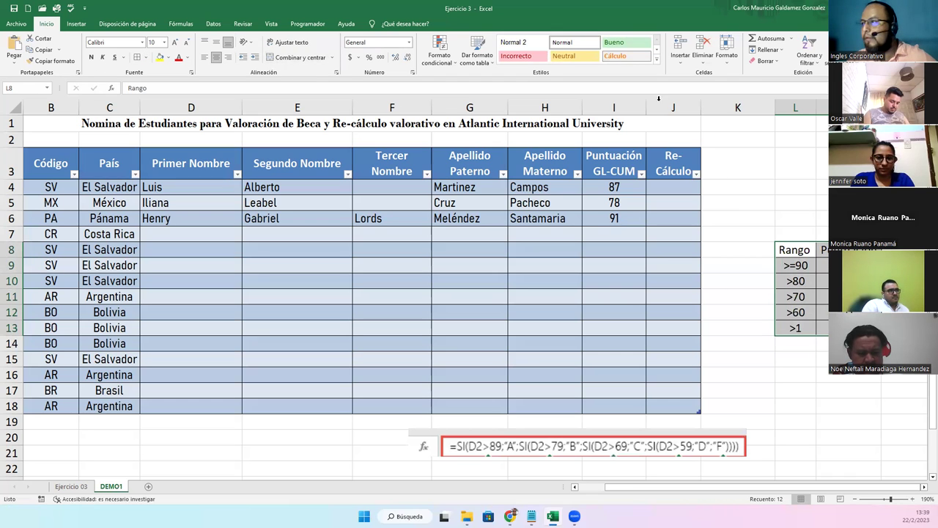
left_click(477, 55)
left_click(504, 126)
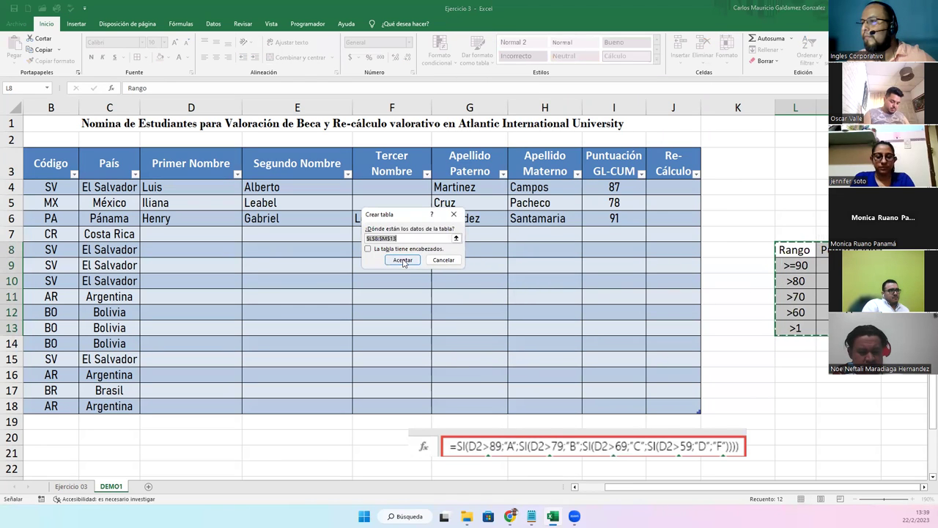
left_click(403, 264)
left_click(792, 327)
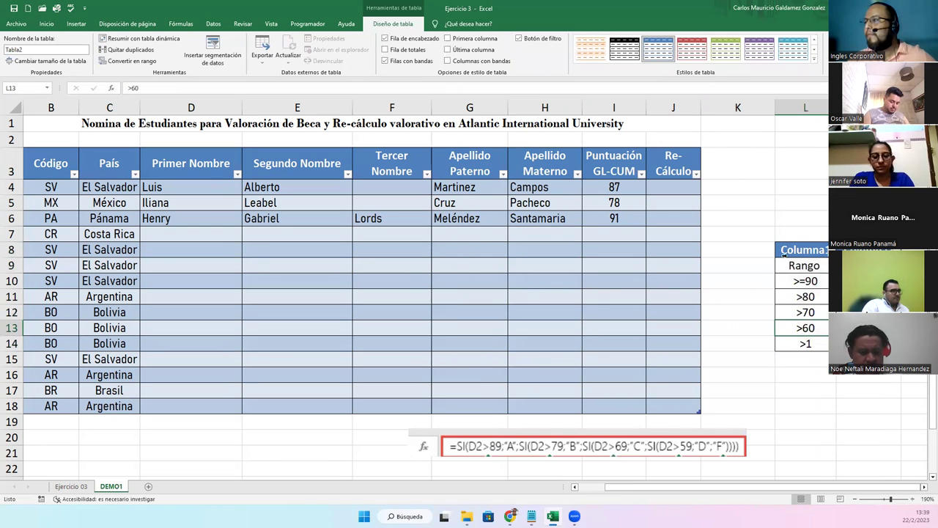
key("ctrl+z")
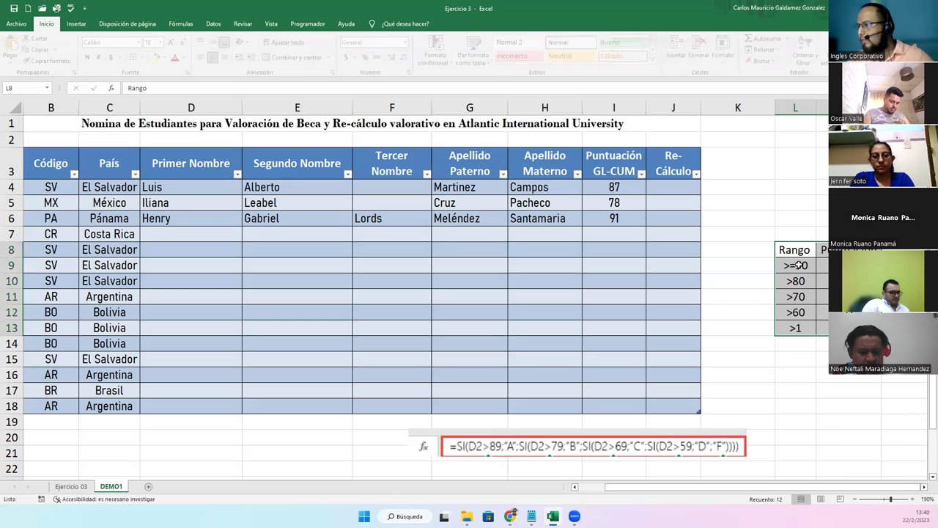
Format the legend as a table with headers, autofit column L and narrow column K
left_click(477, 55)
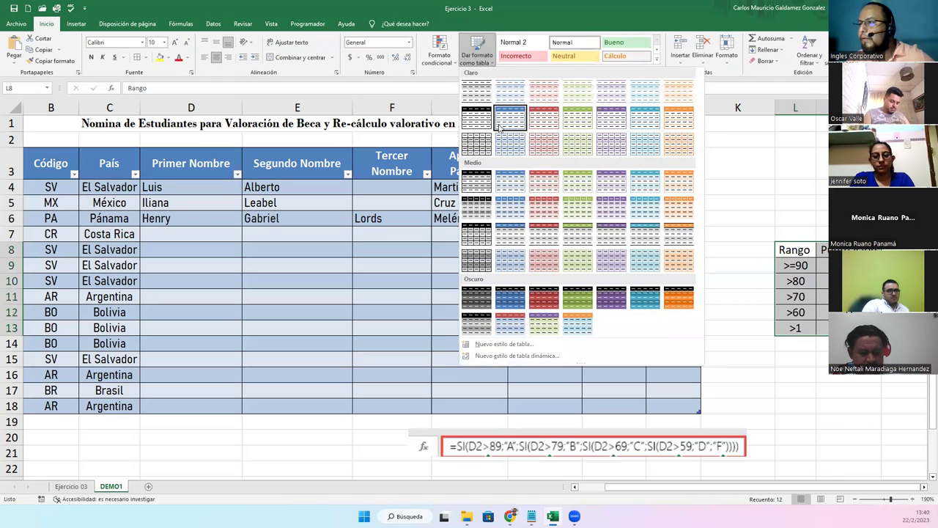
left_click(490, 114)
left_click(391, 259)
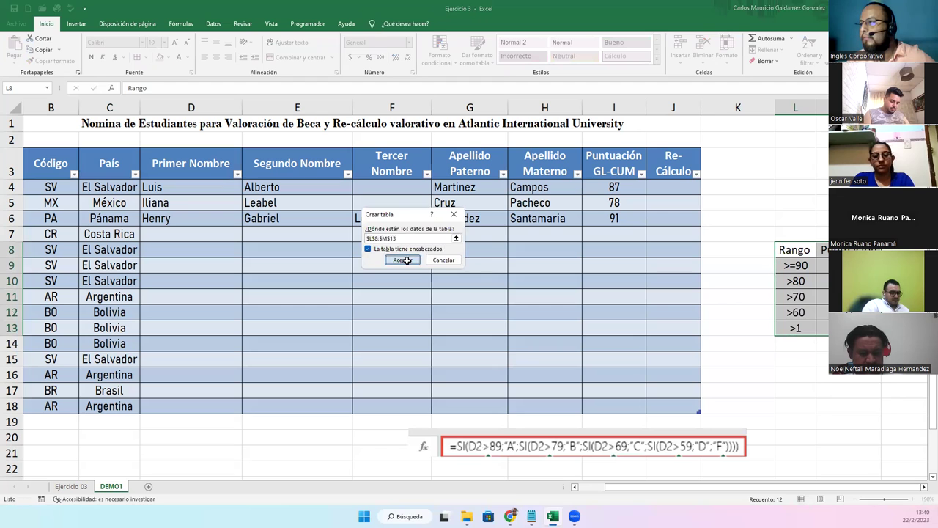
left_click(800, 299)
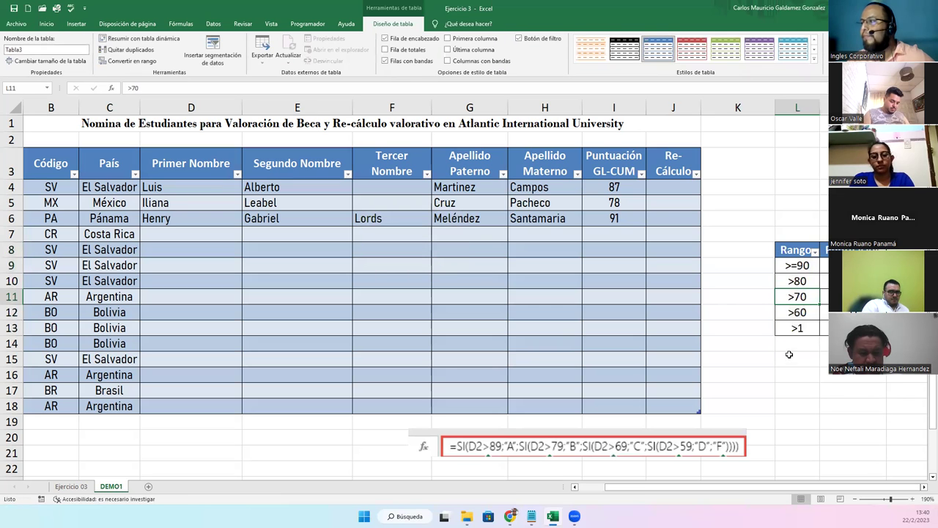
double_click(819, 107)
left_click_drag(773, 108, 734, 110)
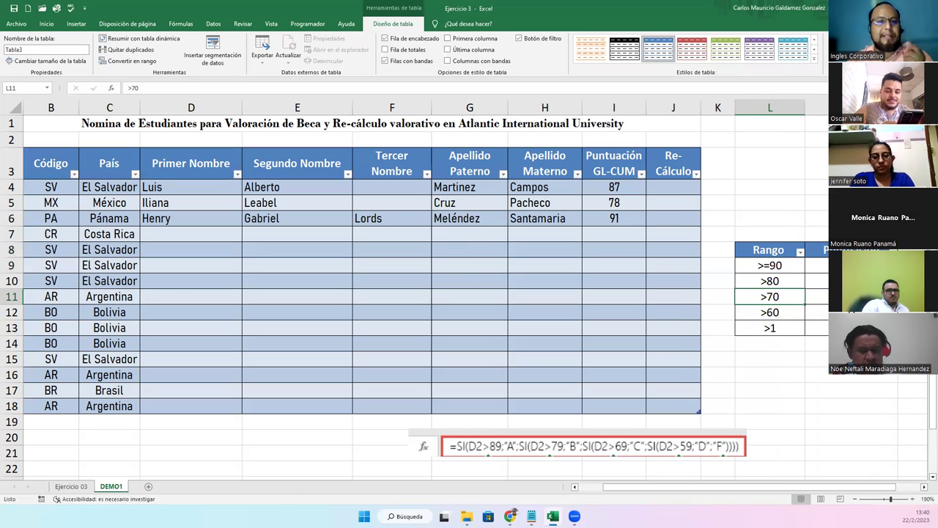
Start J4's formula as =SI(Puntuación GL-CUM>=90;"A"
left_click(673, 190)
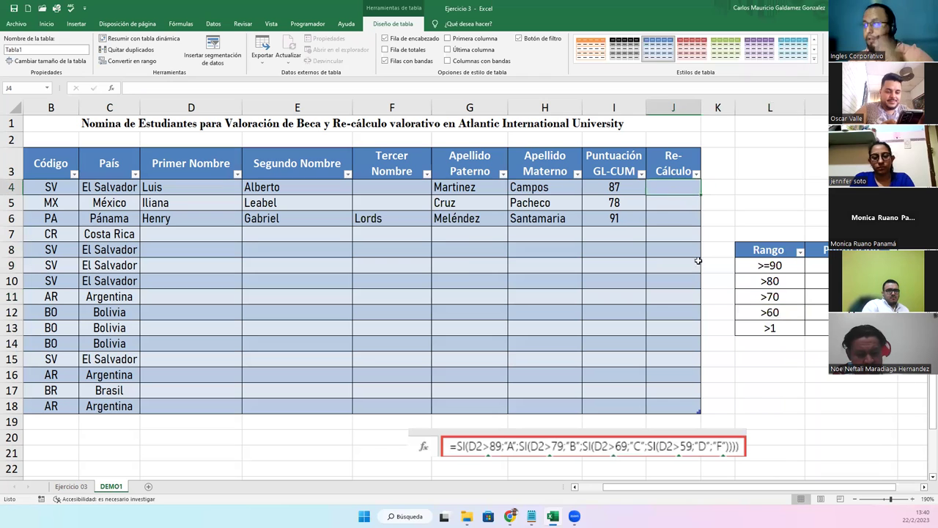
left_click(618, 448)
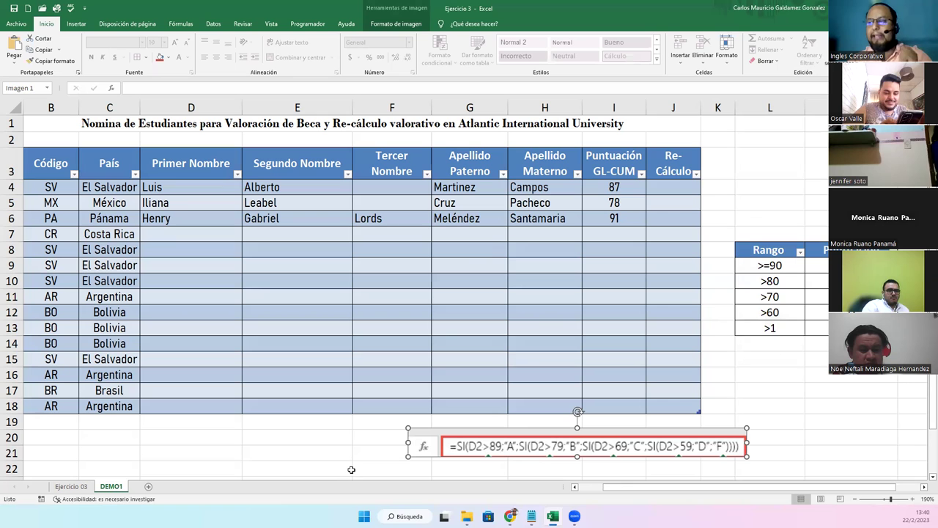
left_click(662, 189)
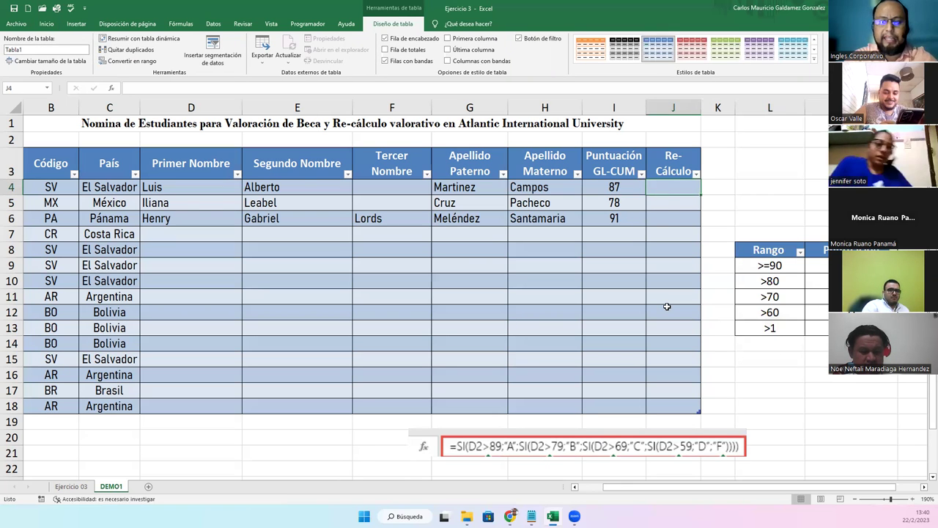
type("=SI(")
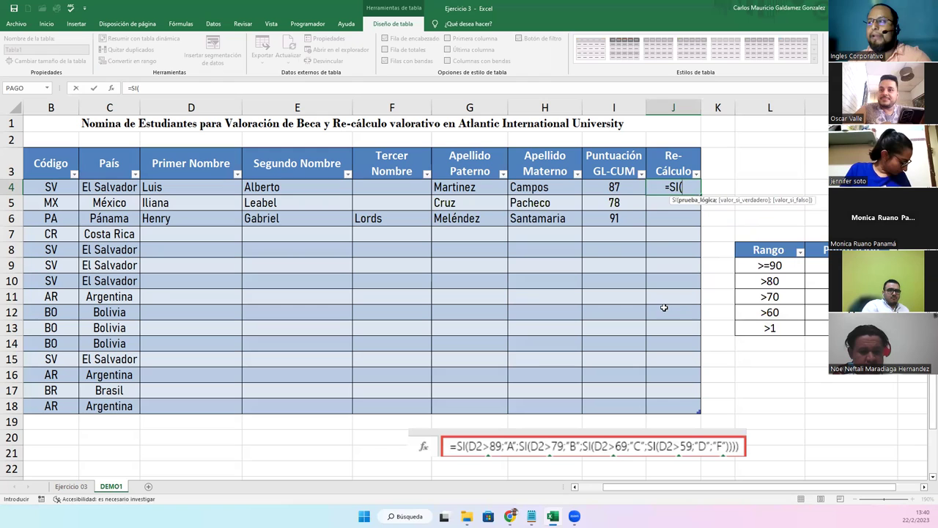
left_click(605, 187)
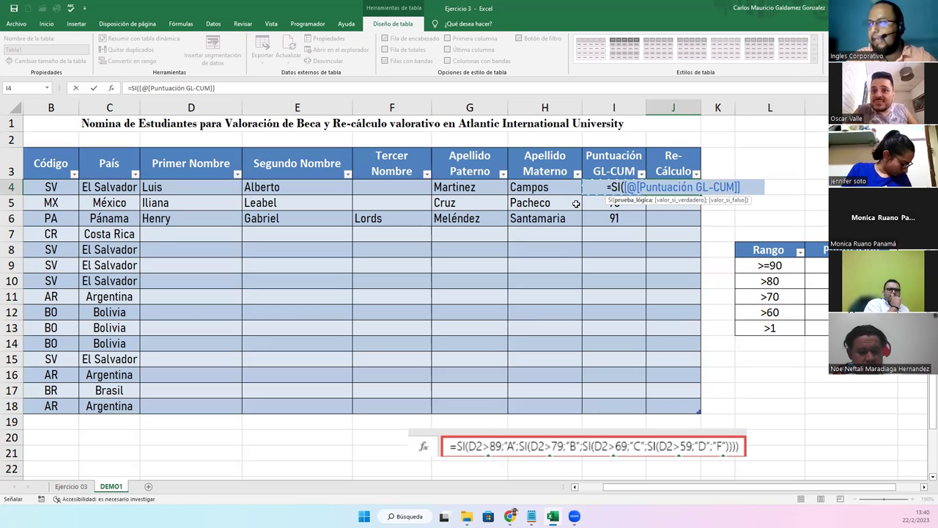
type(">")
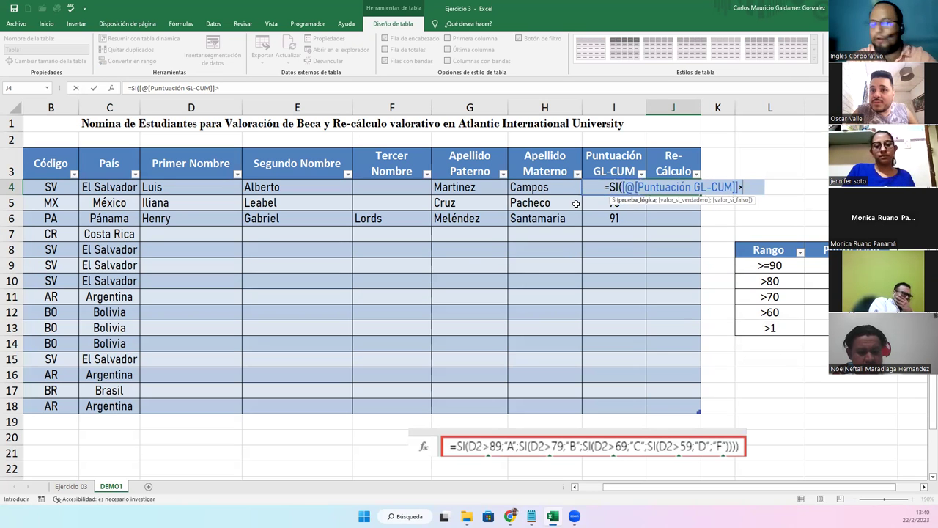
type("=90")
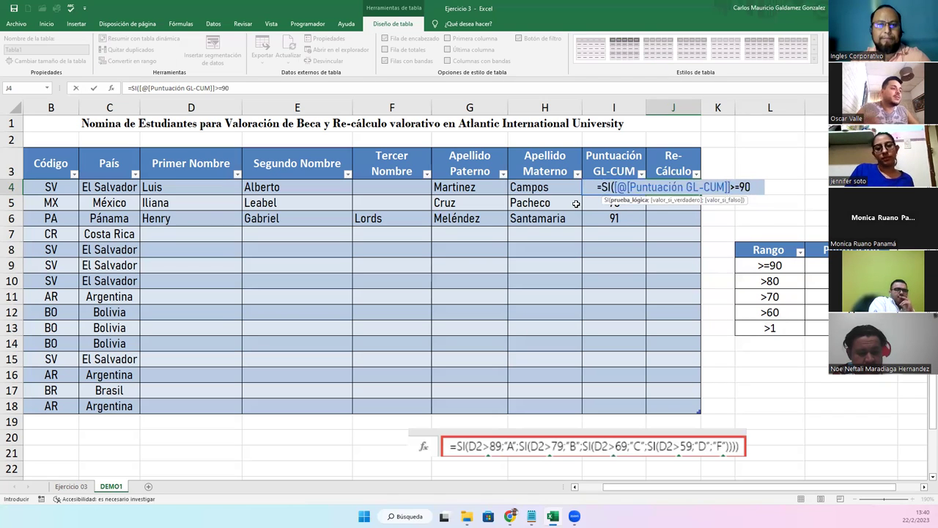
type(";")
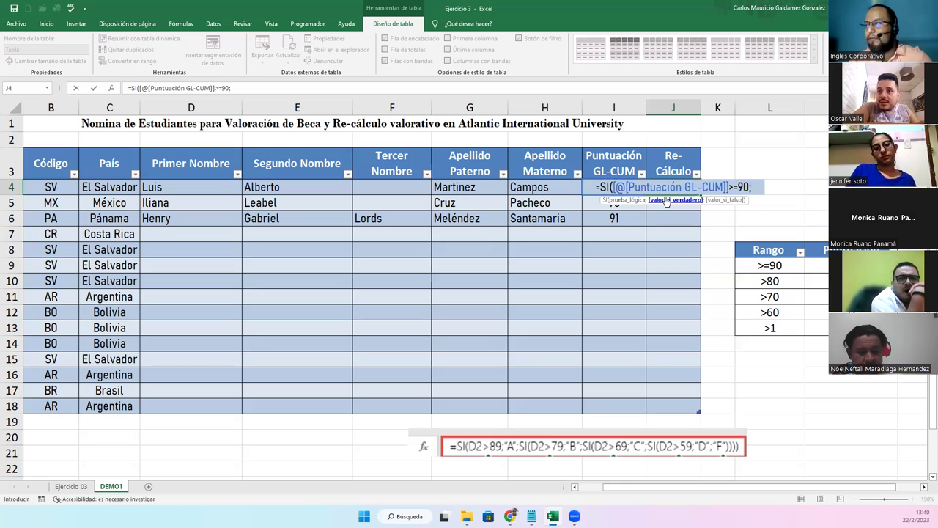
type("\"A\"")
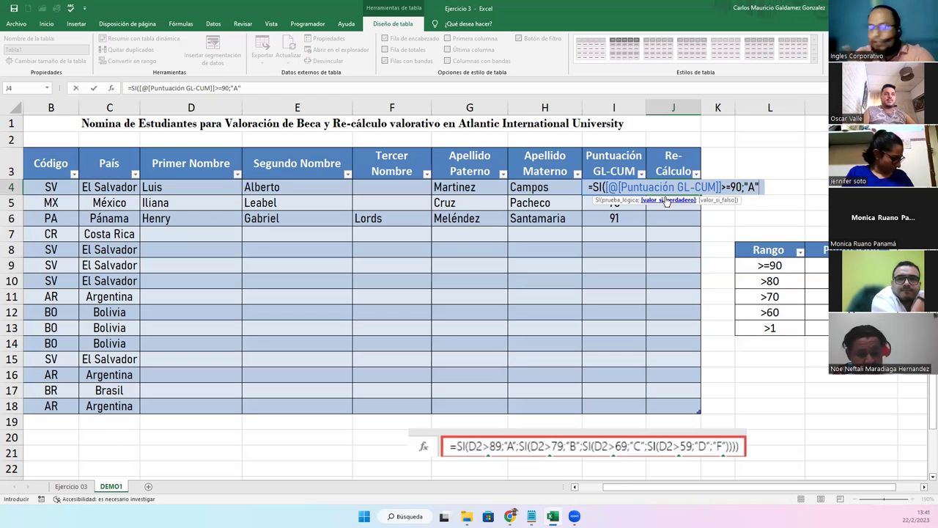
Nest SI tests giving "B" for >80 and "C" for >70, opening another SI
type(";")
type("si")
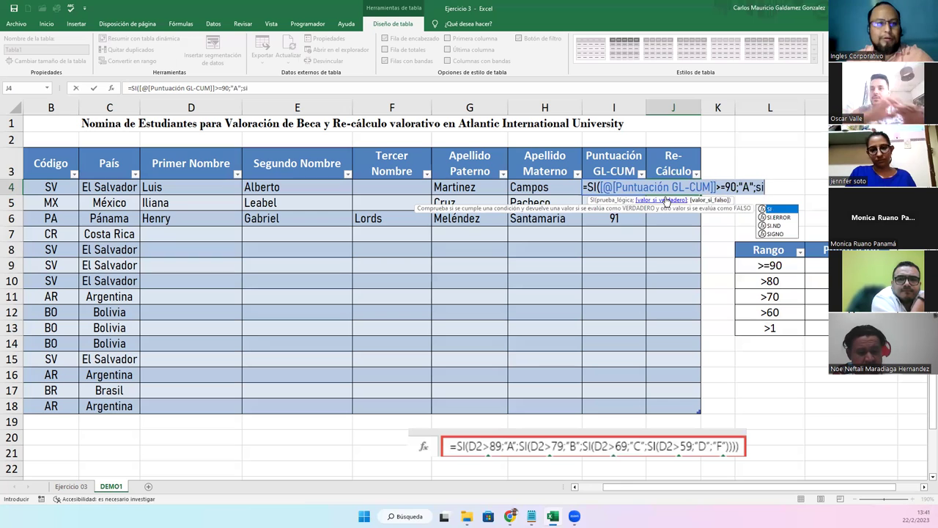
key("Tab")
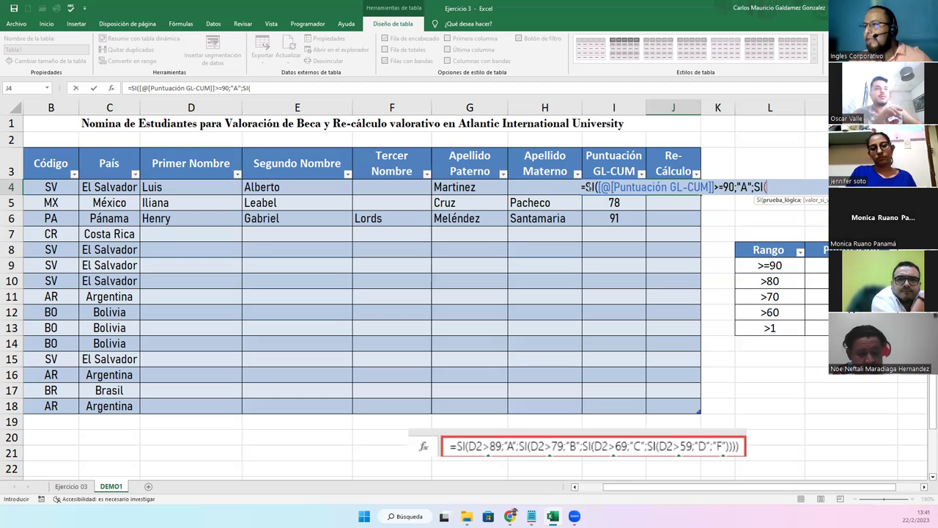
left_click(597, 201)
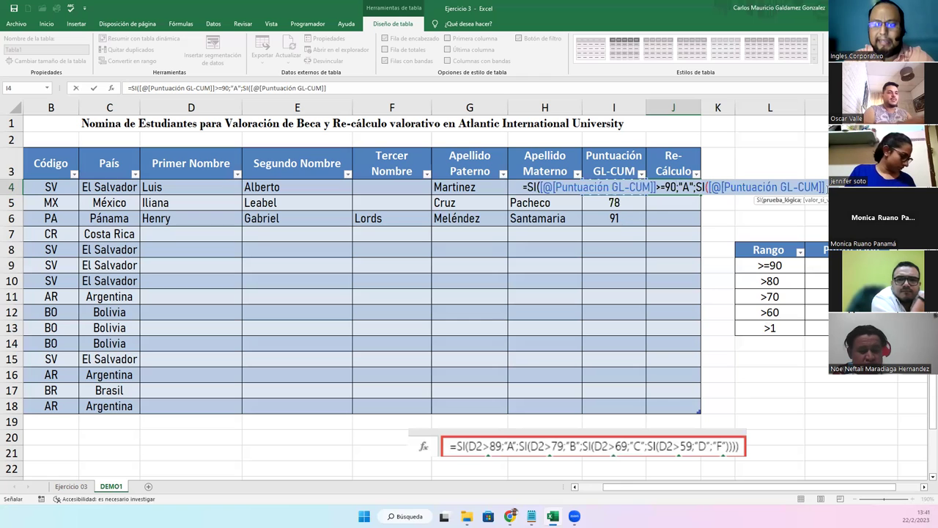
type(">")
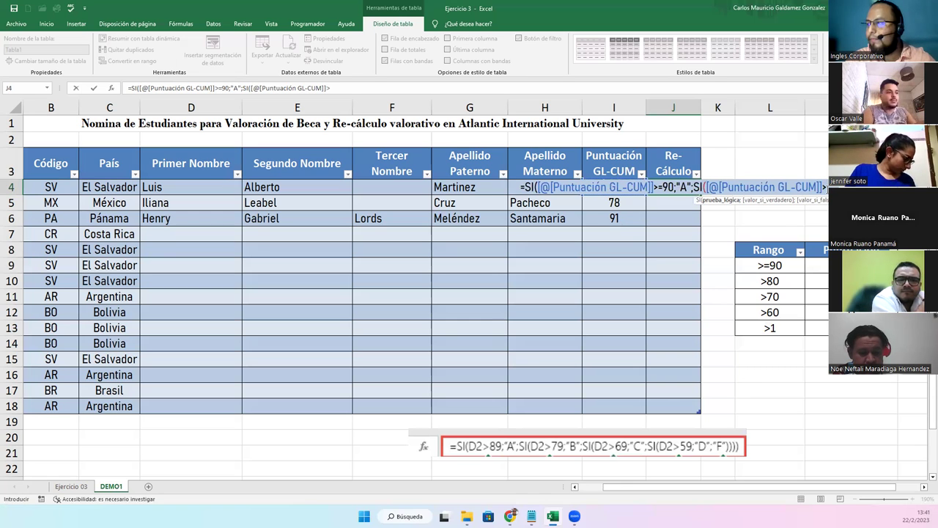
type("80")
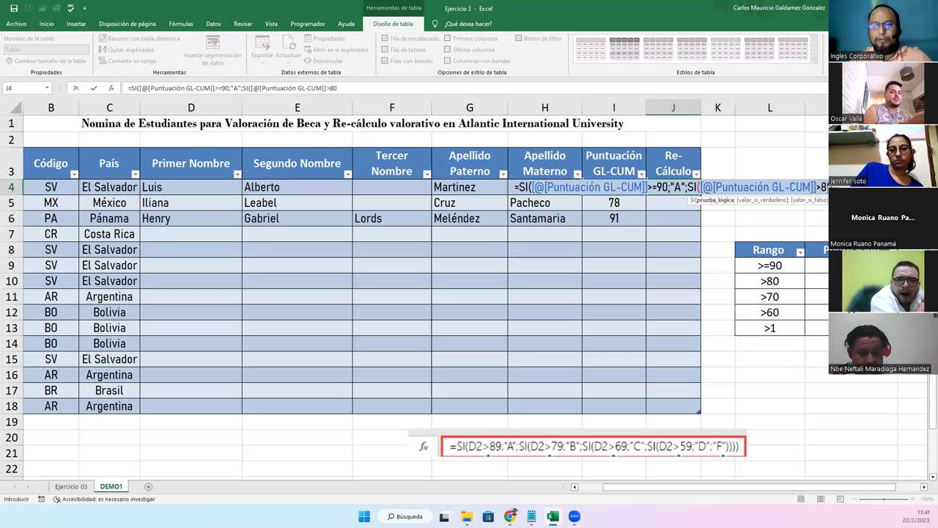
type(";")
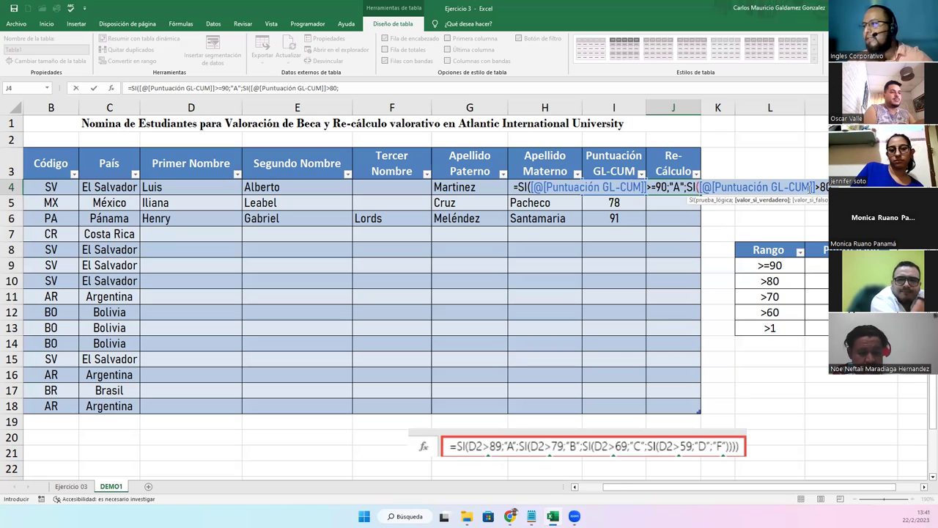
type("\"B\"")
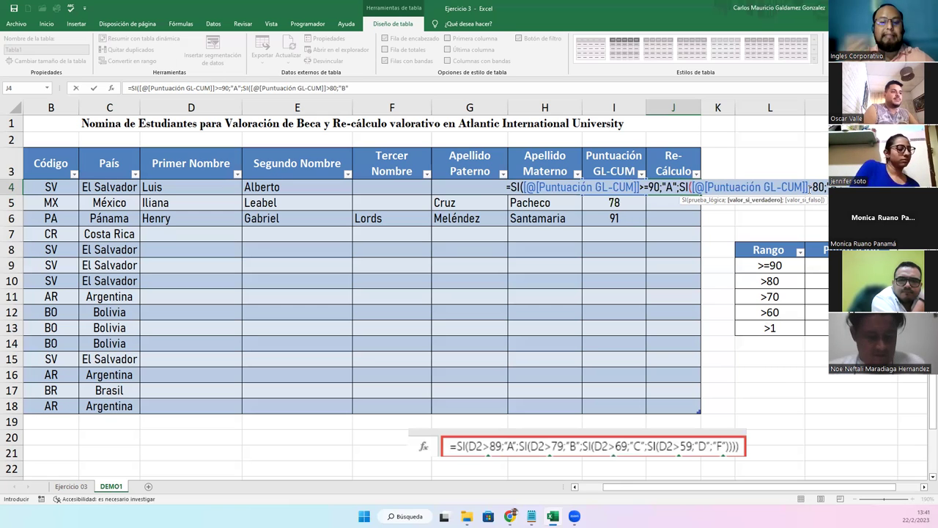
type(";")
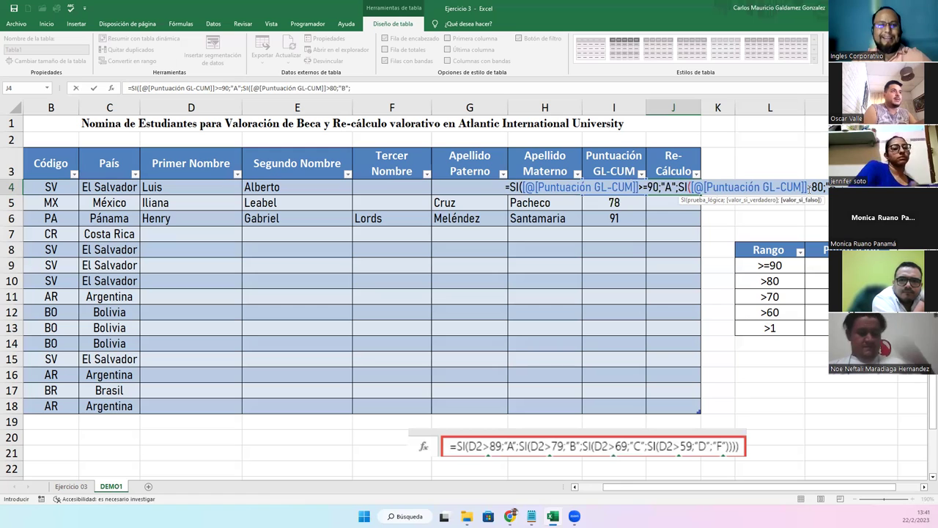
type("SI(")
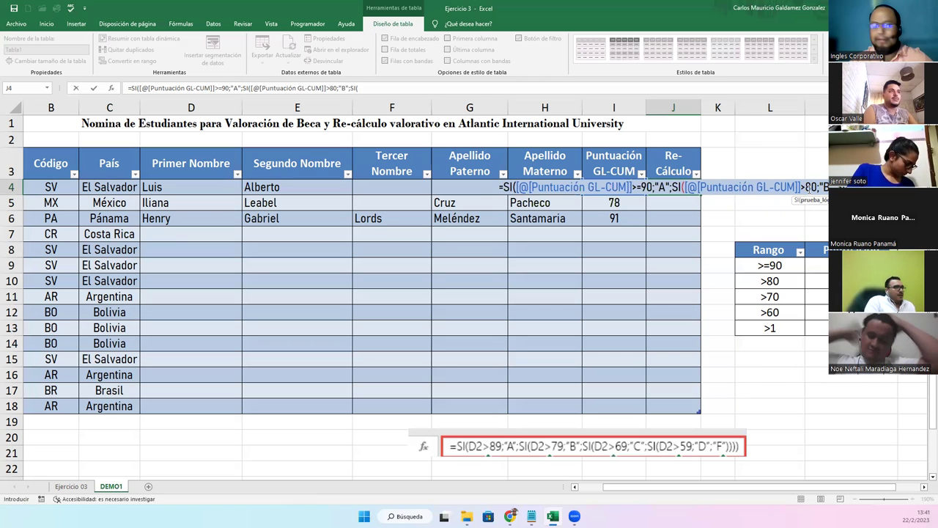
type("[")
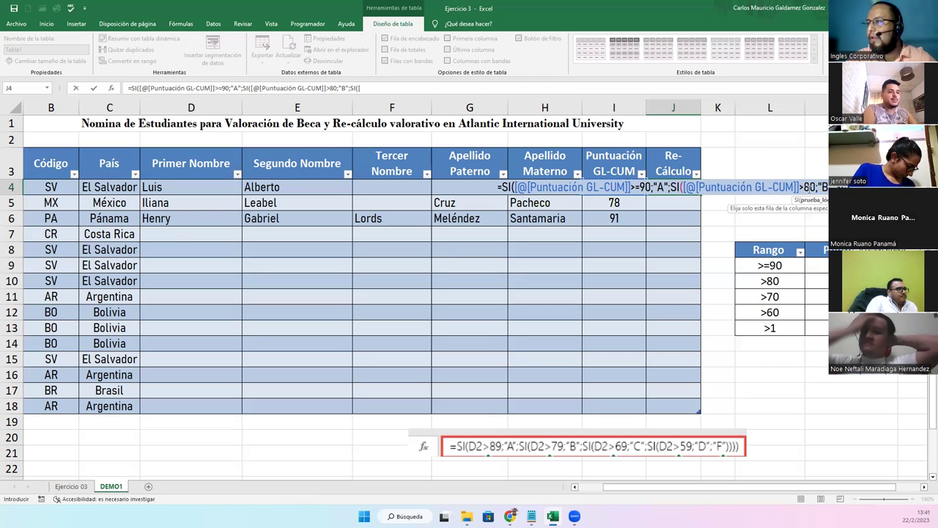
type("@")
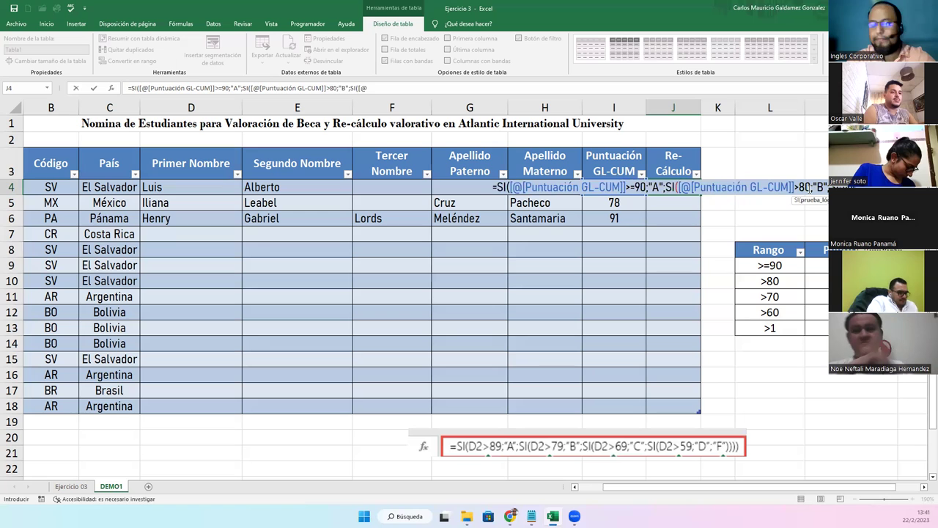
type("[")
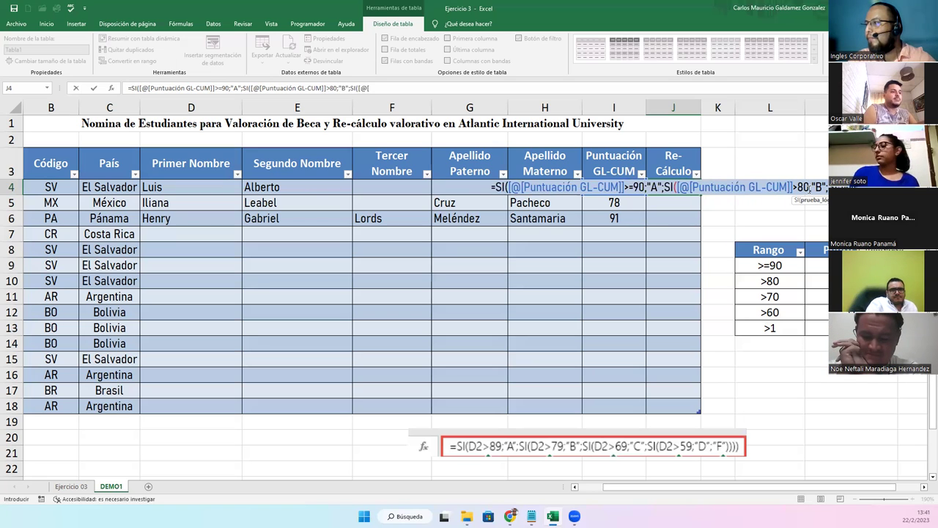
key("Tab")
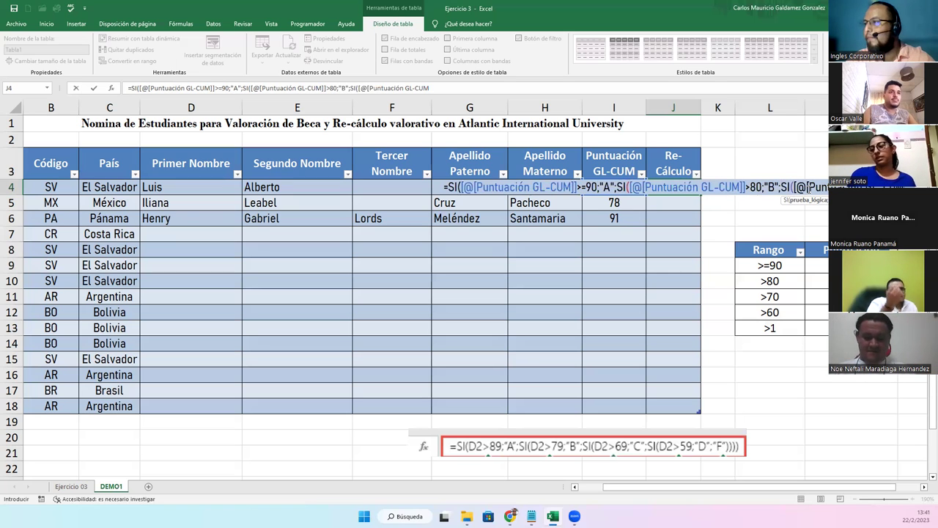
type("]]")
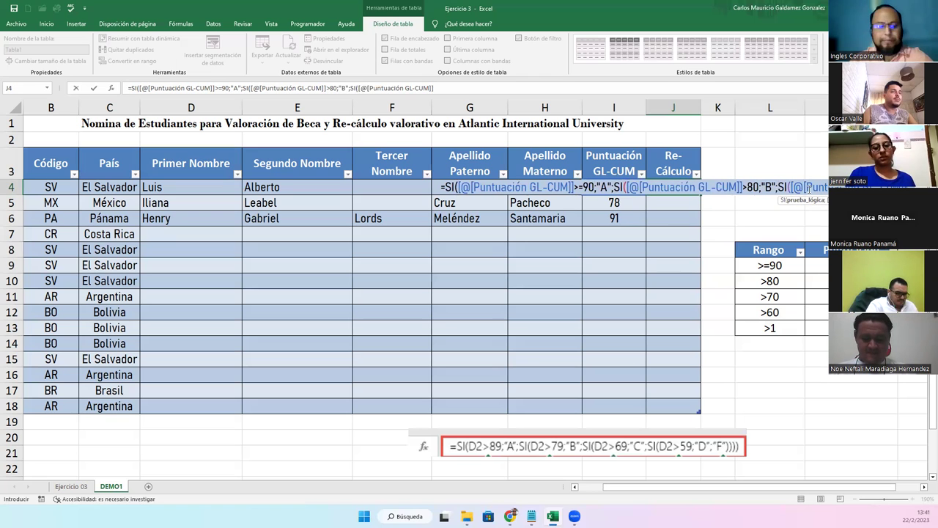
type(">")
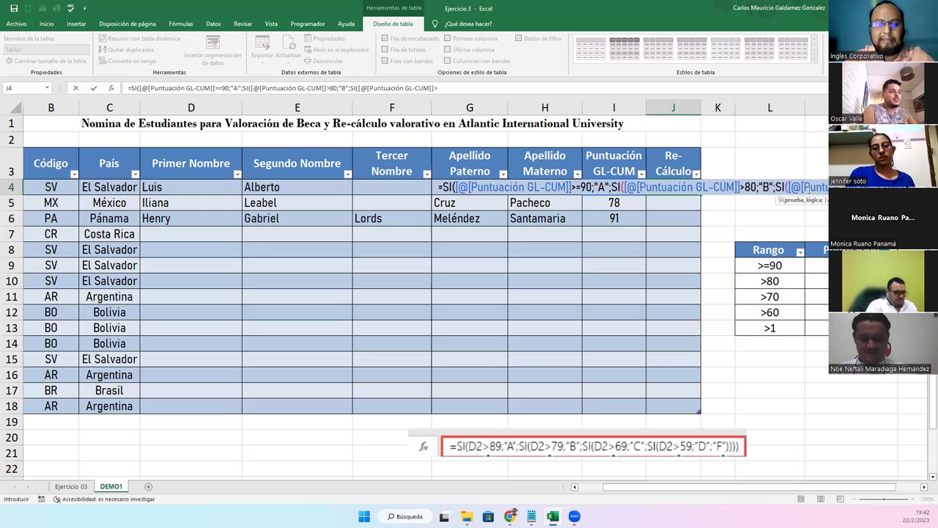
type("70")
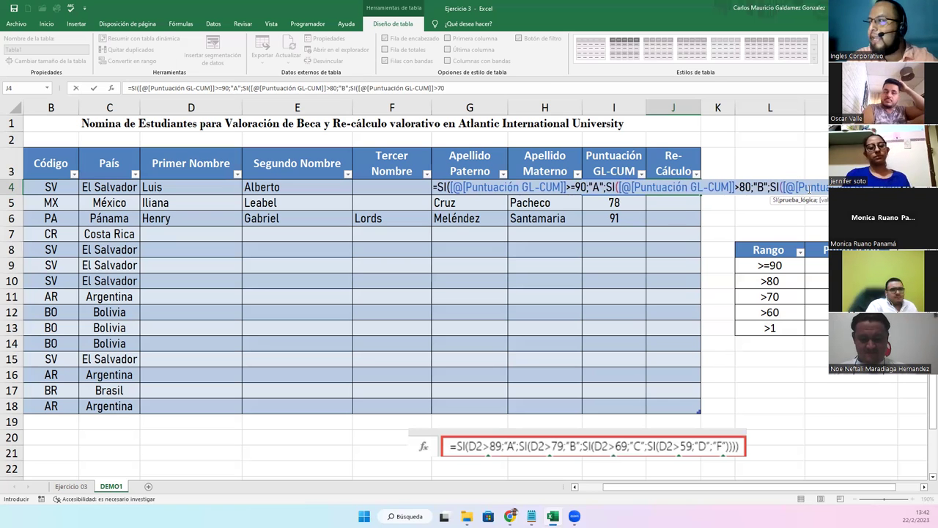
type(";")
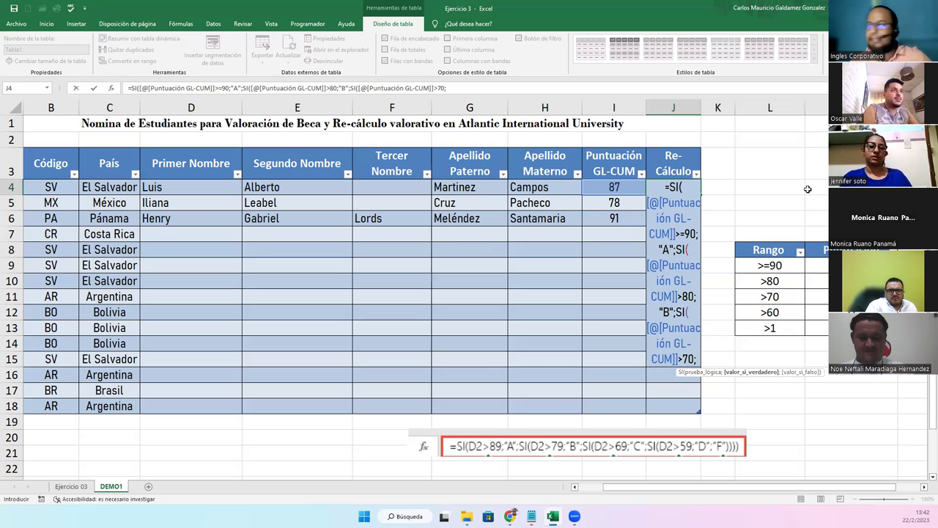
type("\"")
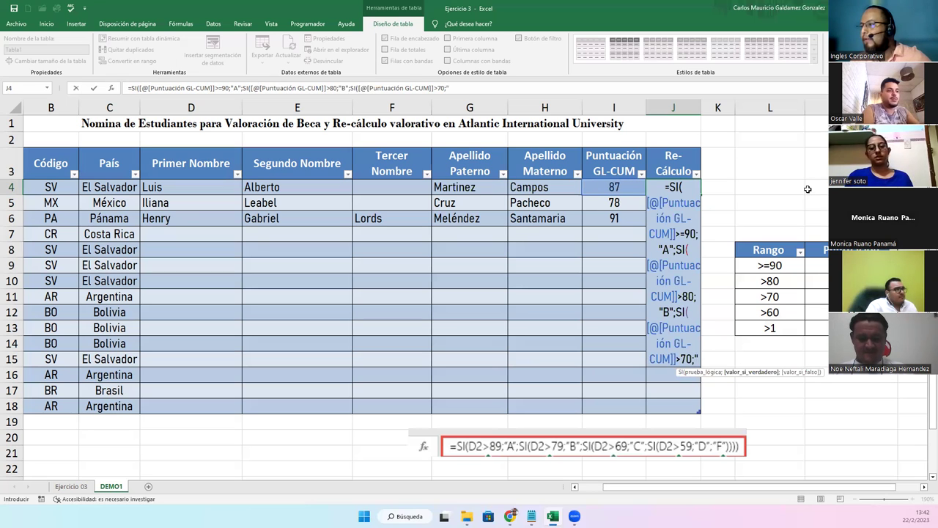
type("C\"")
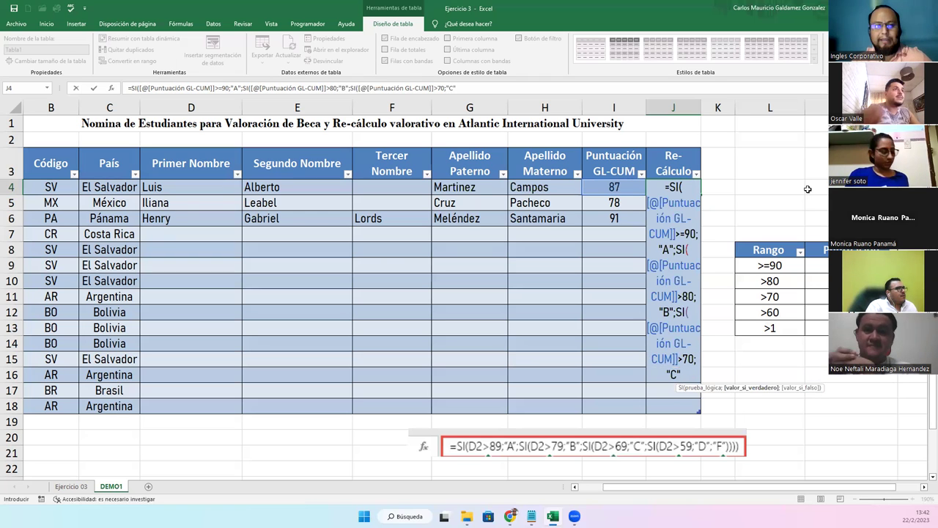
type(";")
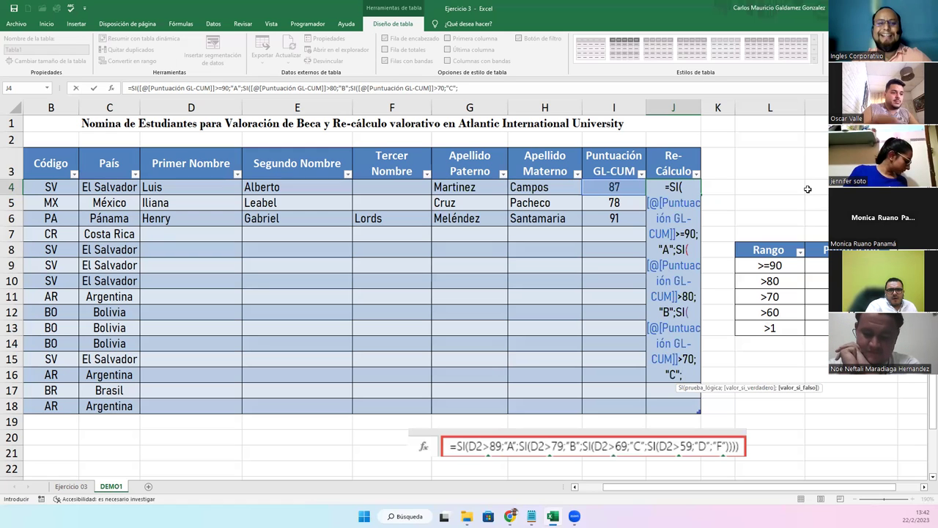
type("SI(")
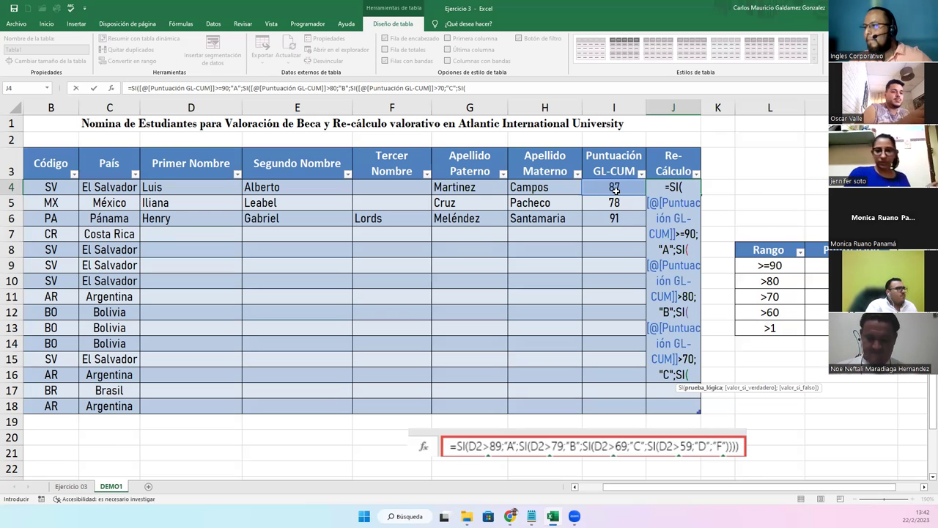
Finish J4's formula with Puntuación GL-CUM>60;"D";"F" and close all four parentheses
left_click(614, 188)
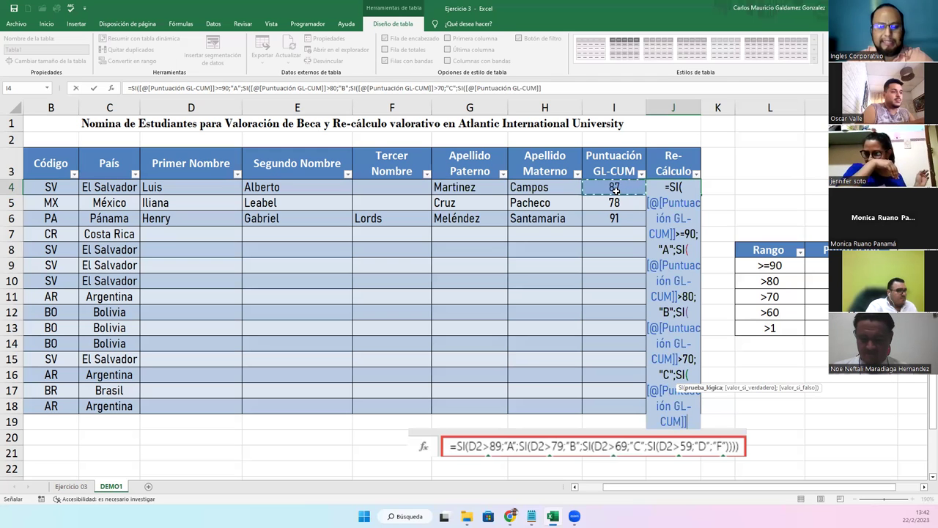
type(">")
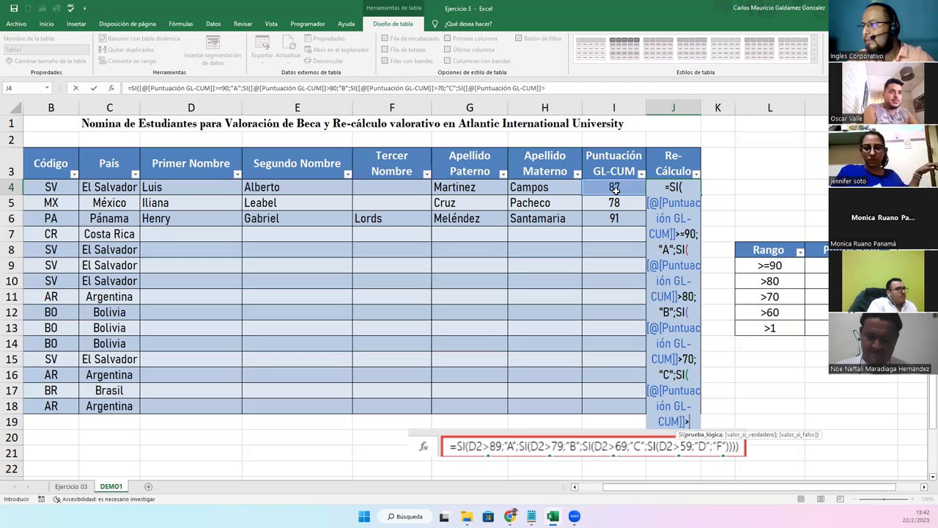
type("60")
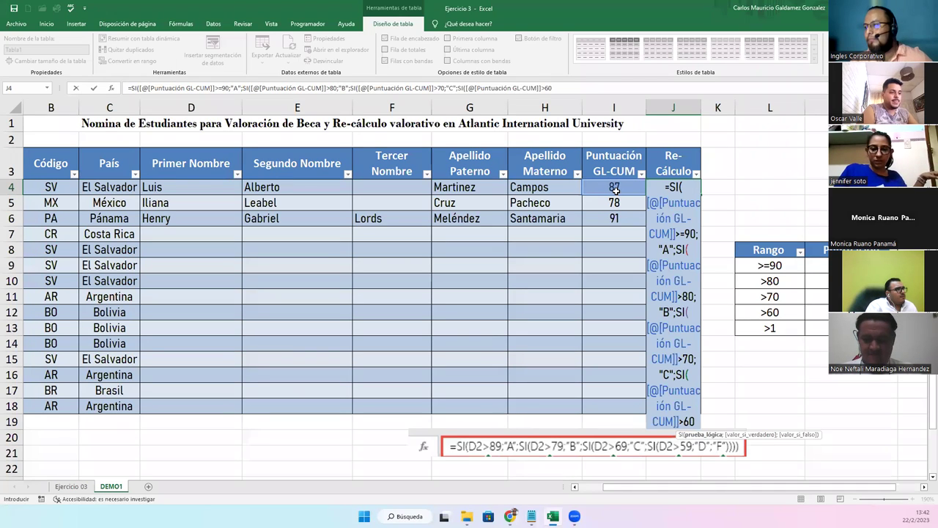
type(";\"")
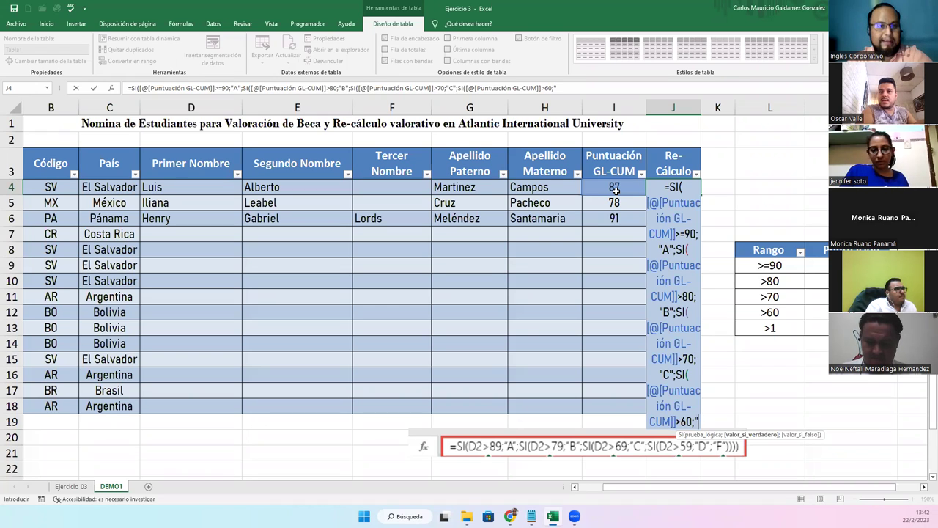
type("D\"")
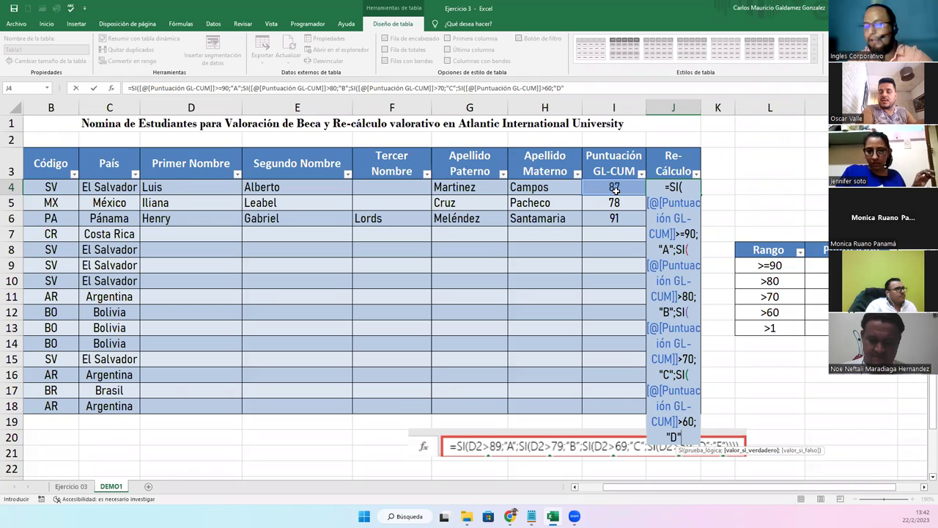
type(";")
type("\"F#")
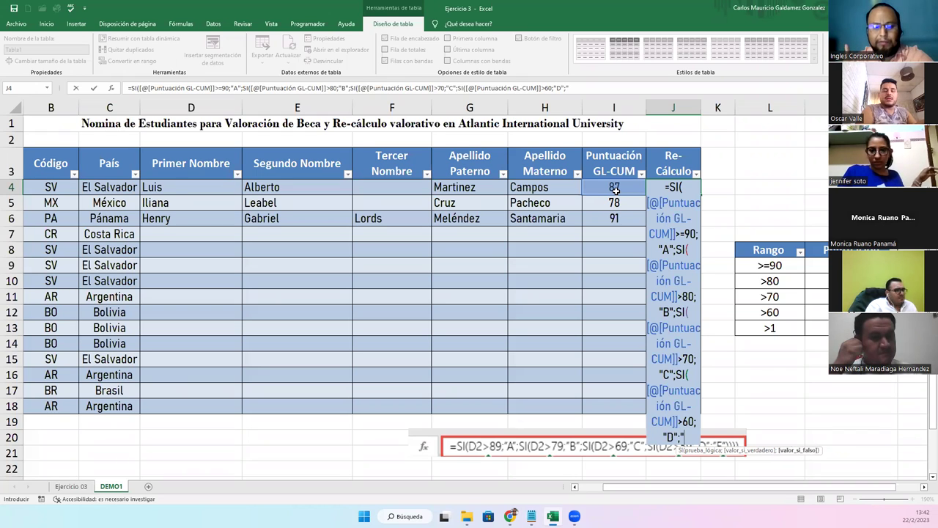
key("BackSpace")
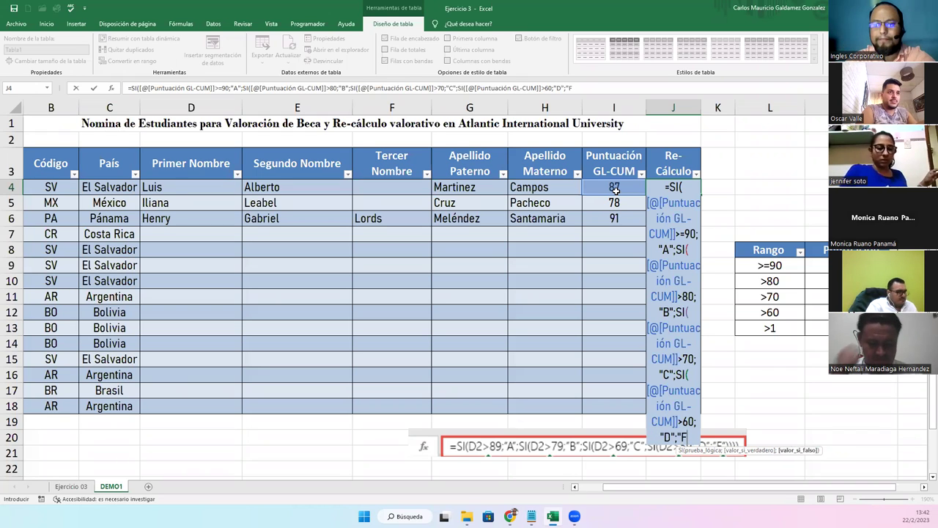
type("\"")
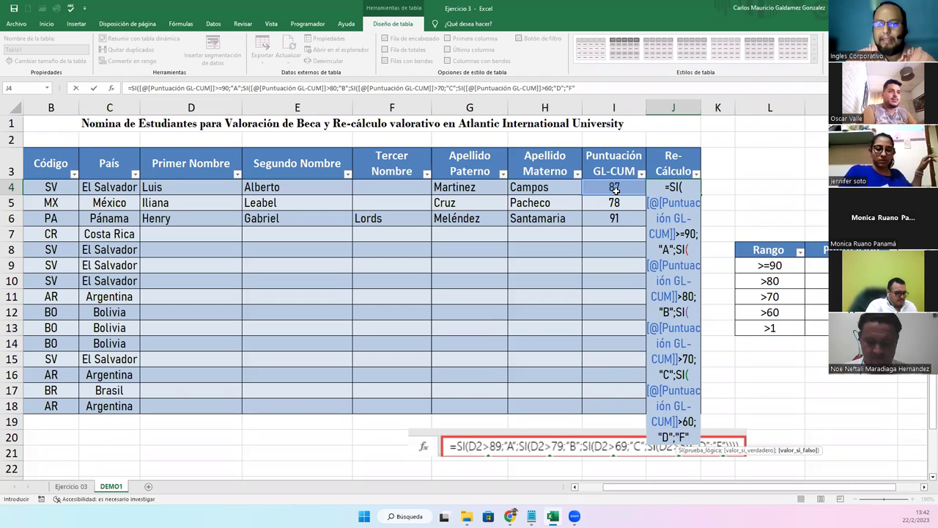
type("=")
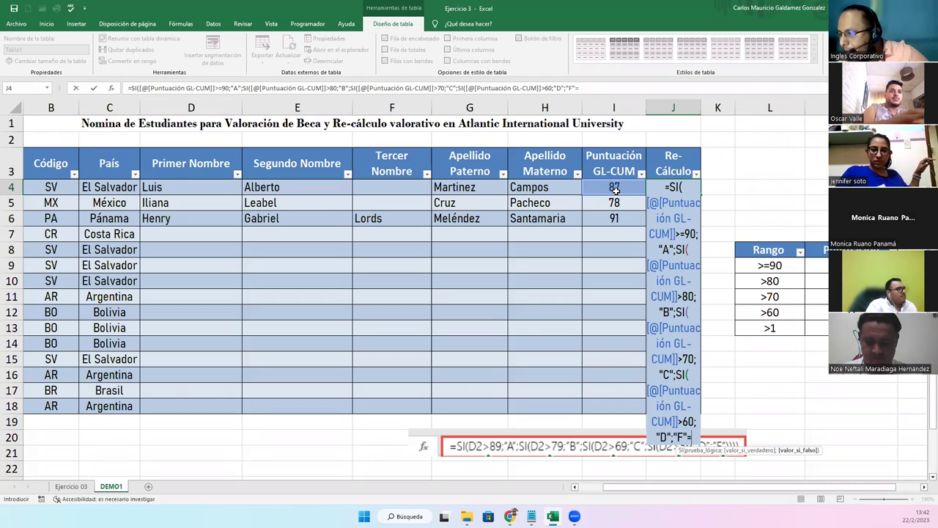
key("BackSpace")
type(")")
type("))")
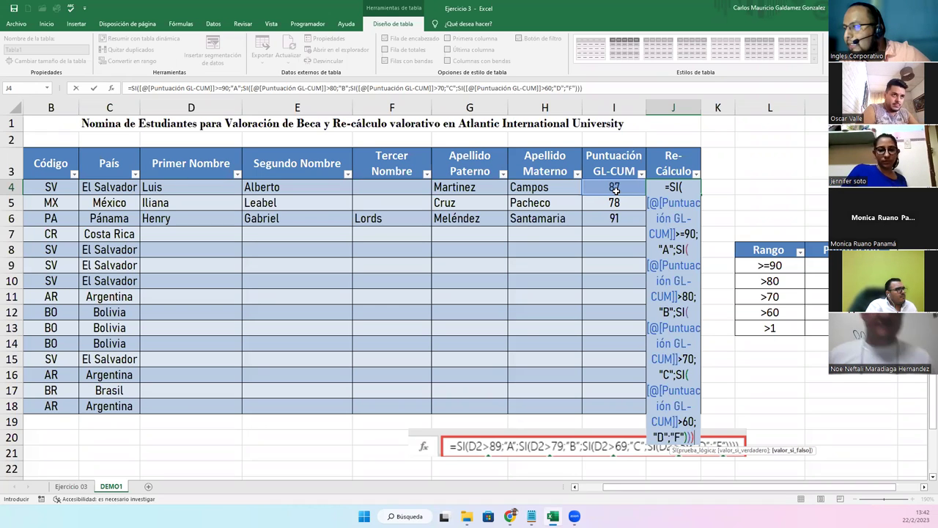
type(")")
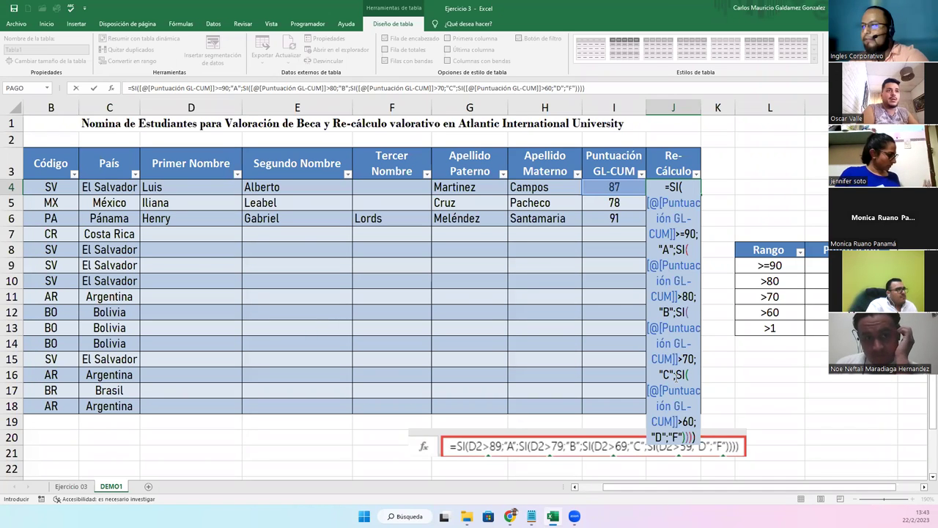
Commit the nested SI formula so the Re-Cálculo column fills with grades
key("Return")
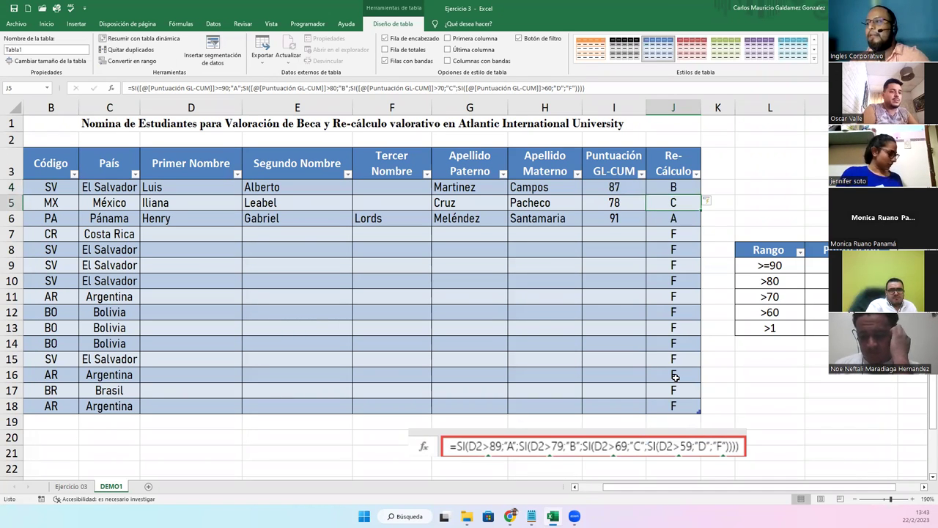
left_click(675, 189)
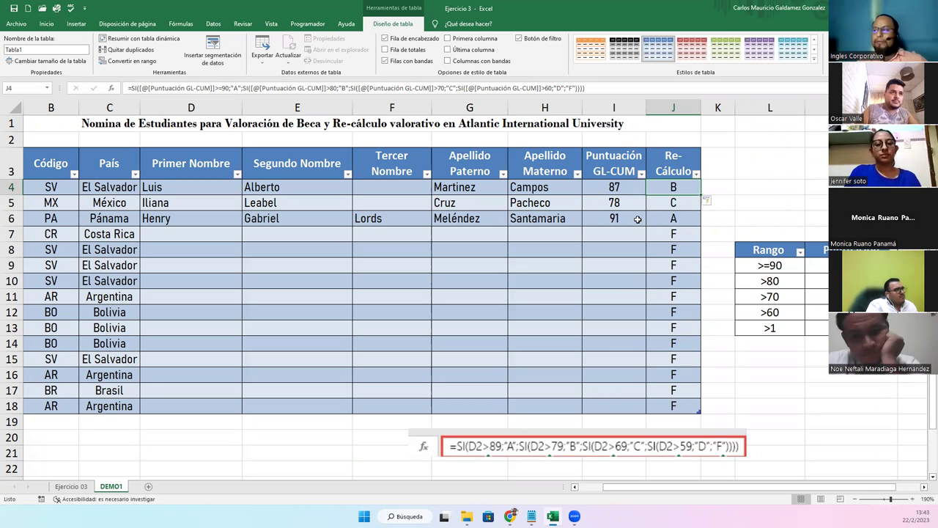
left_click_drag(664, 235, 662, 406)
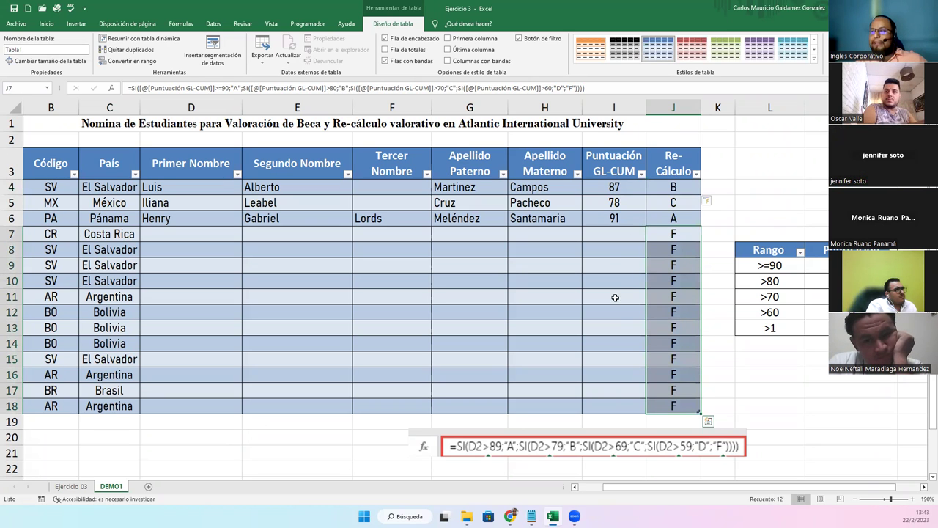
left_click(668, 188)
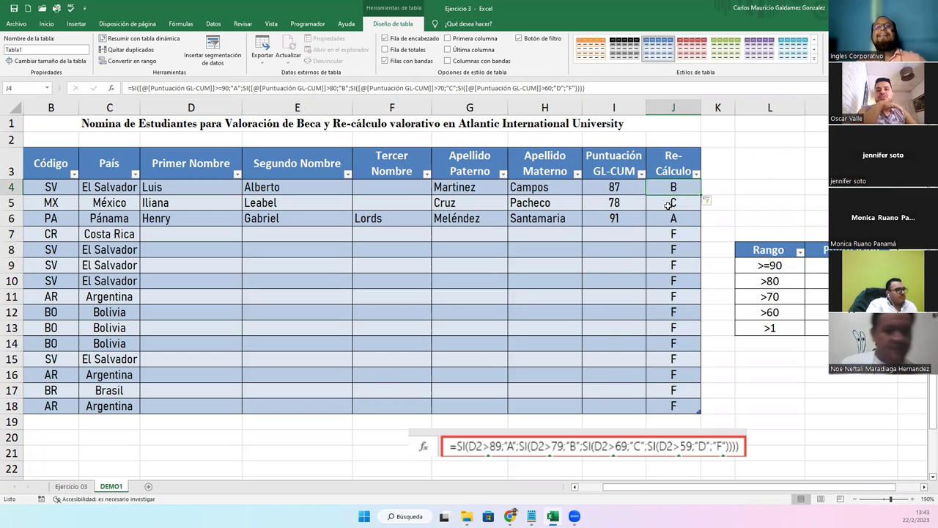
Enter a test score of 0 in I7, clear it again, and select D7
left_click(610, 237)
type("0")
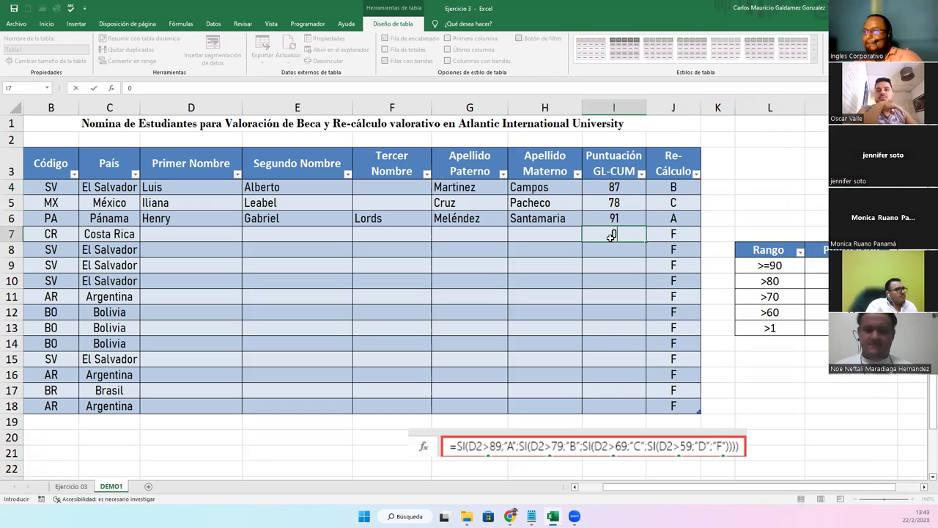
key("Return")
left_click(610, 237)
key("Delete")
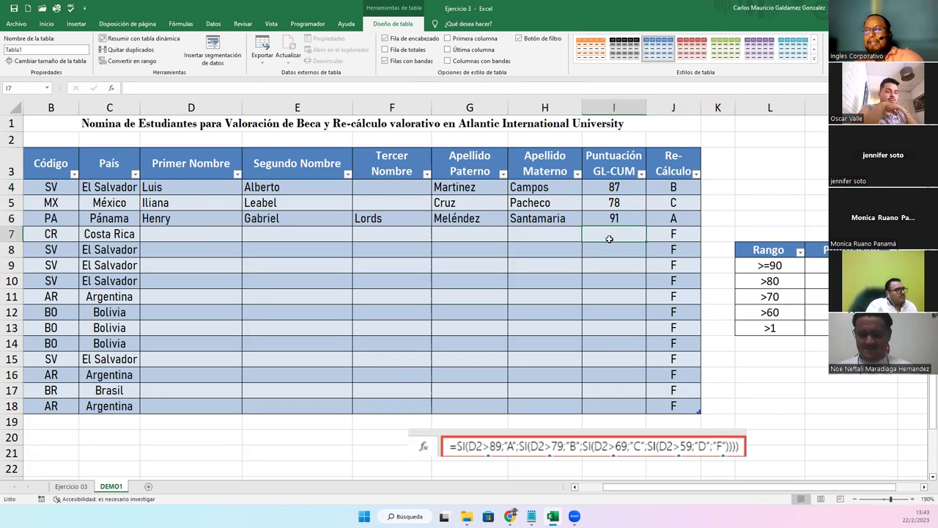
left_click(168, 231)
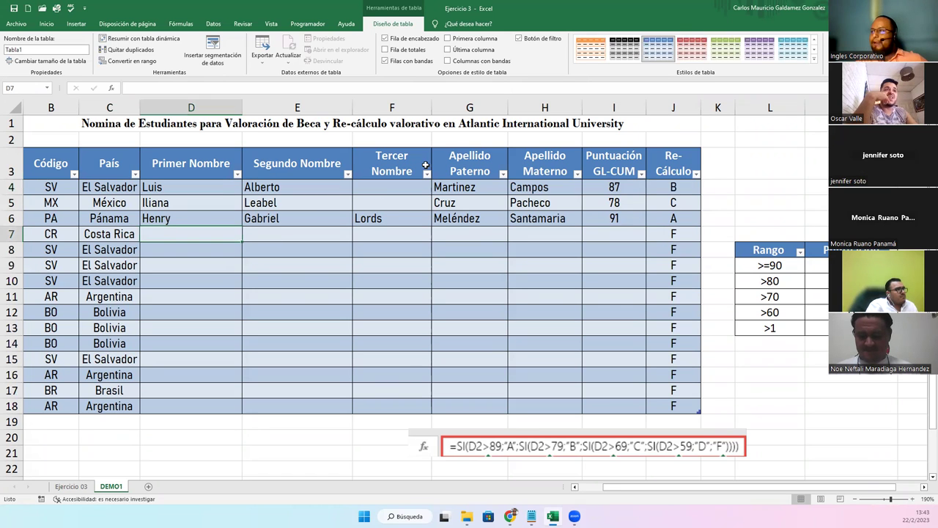
left_click(47, 24)
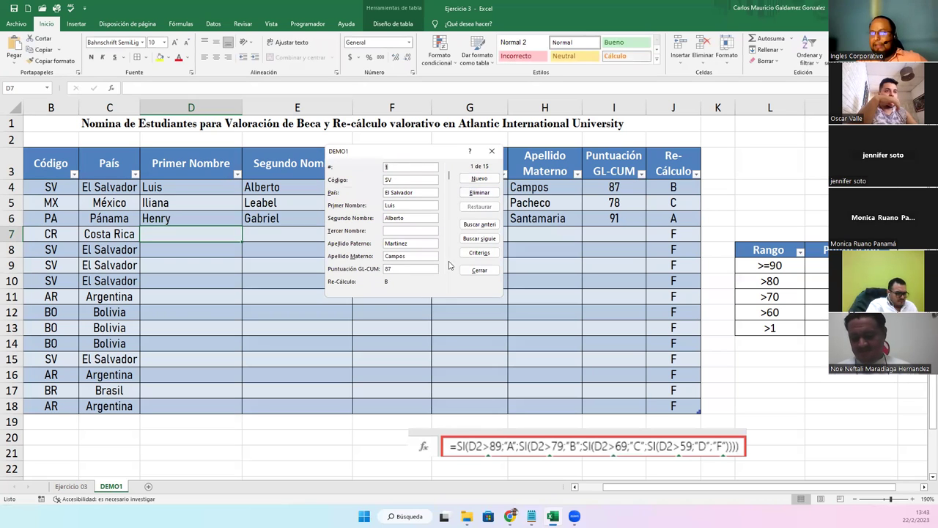
In the data form, go to record 4 (Costa Rica) and enter the student's first name
left_click(487, 239)
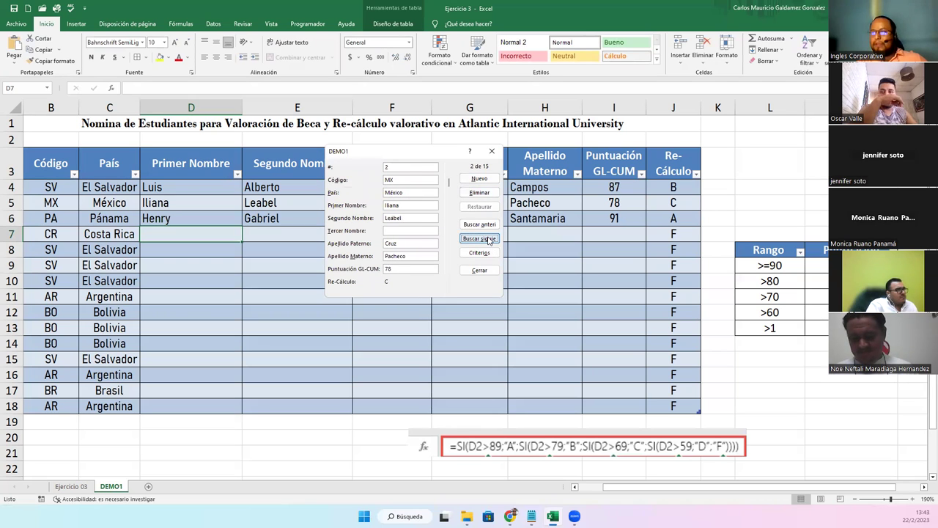
left_click(489, 239)
left_click(489, 240)
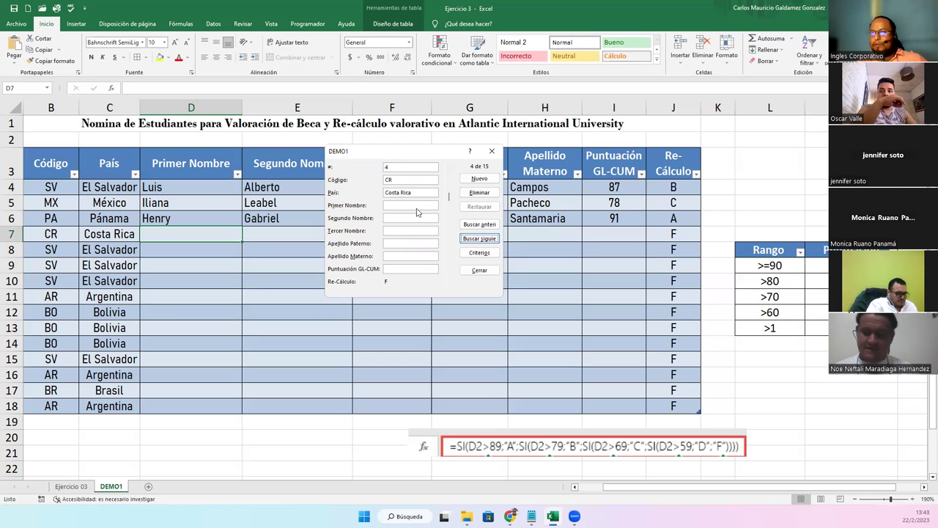
type("Juan Pa")
key("BackSpace")
key("BackSpace")
key("BackSpace")
key("Tab")
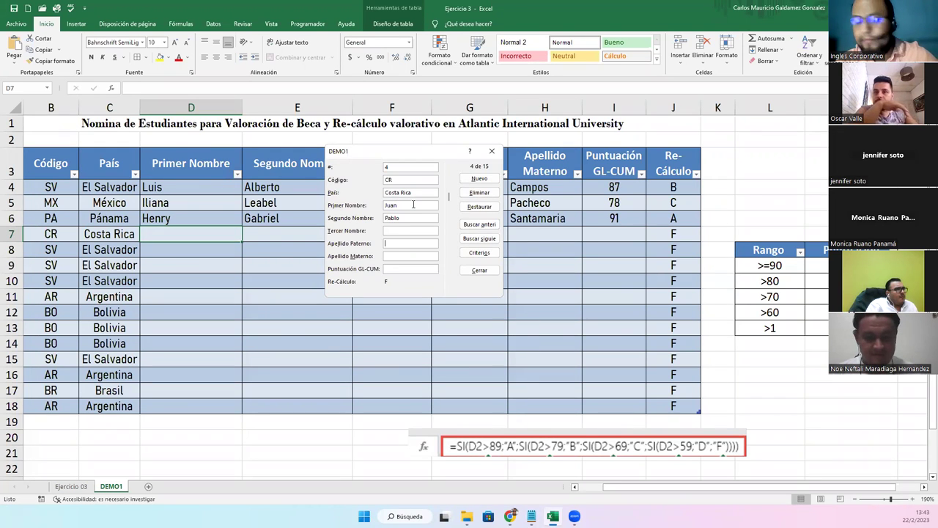
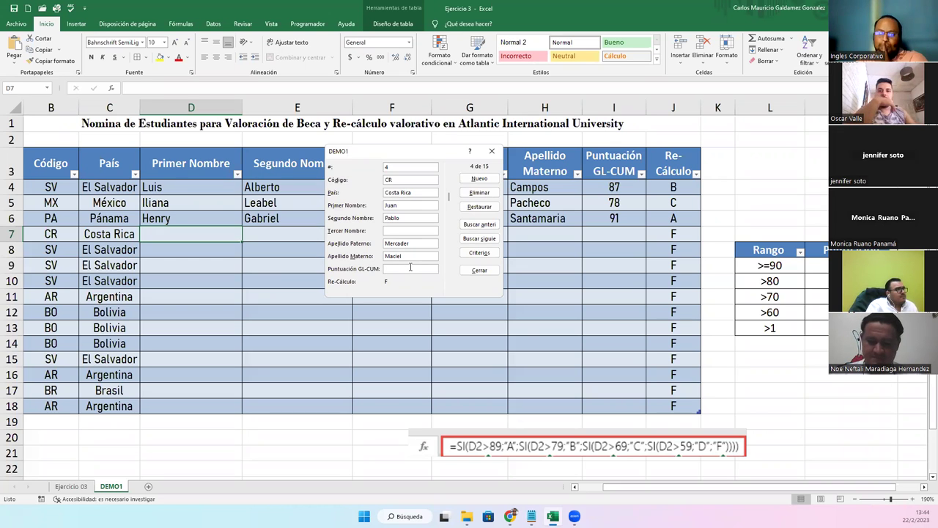
Fill in the second name, both surnames and score 71, save the record and close the form
type("71")
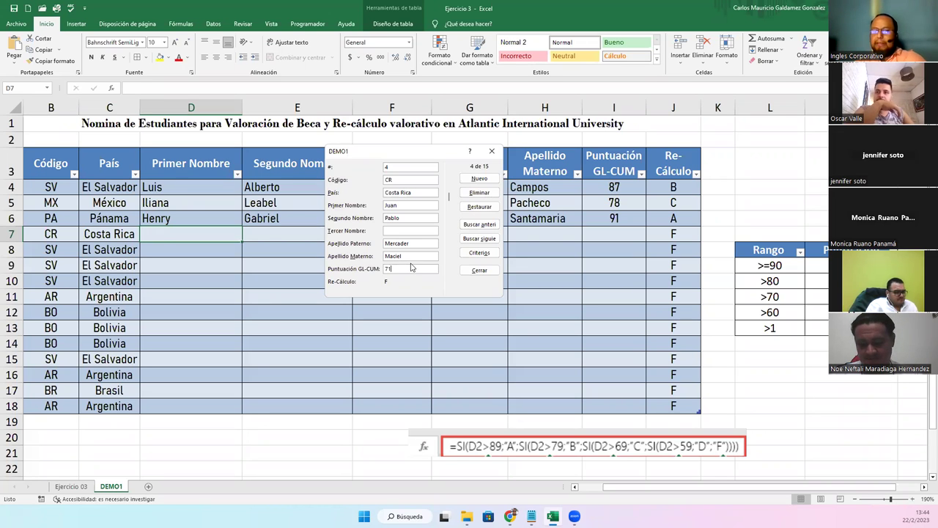
key("Return")
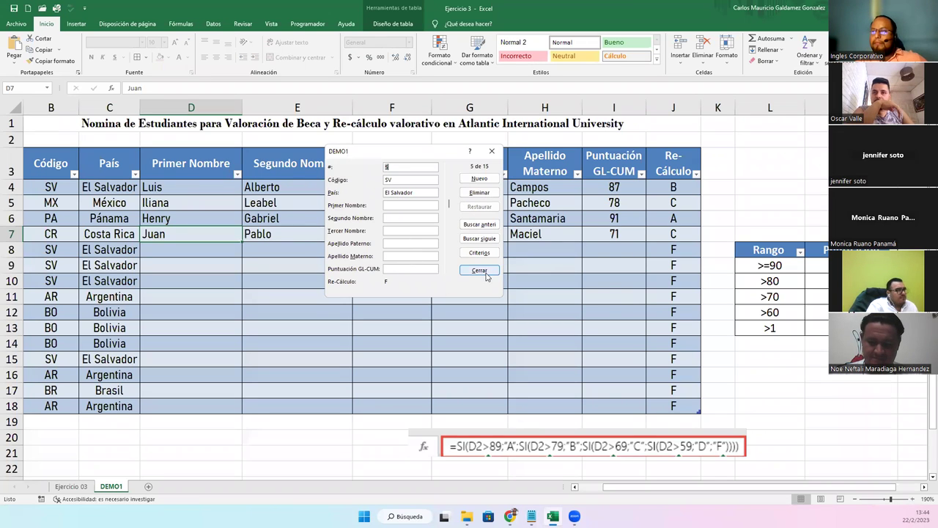
left_click(479, 270)
left_click(677, 233)
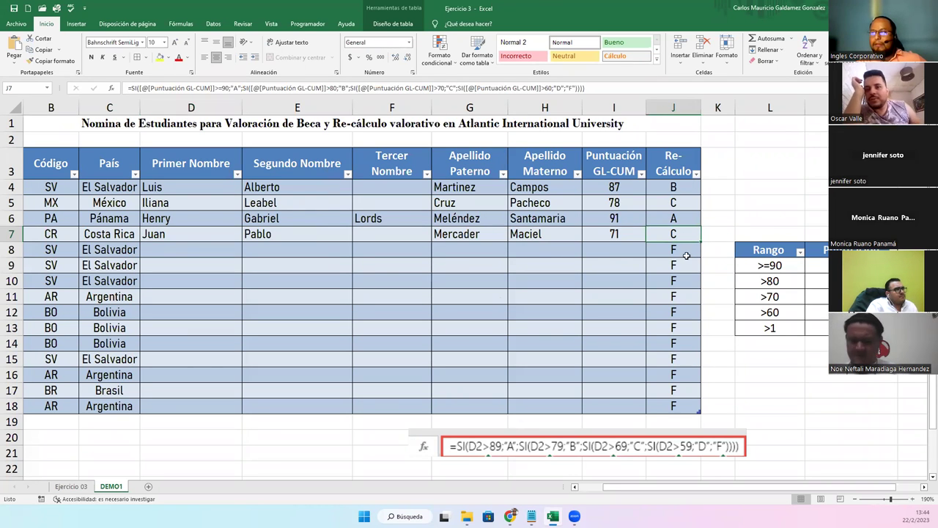
left_click(674, 187)
double_click(674, 187)
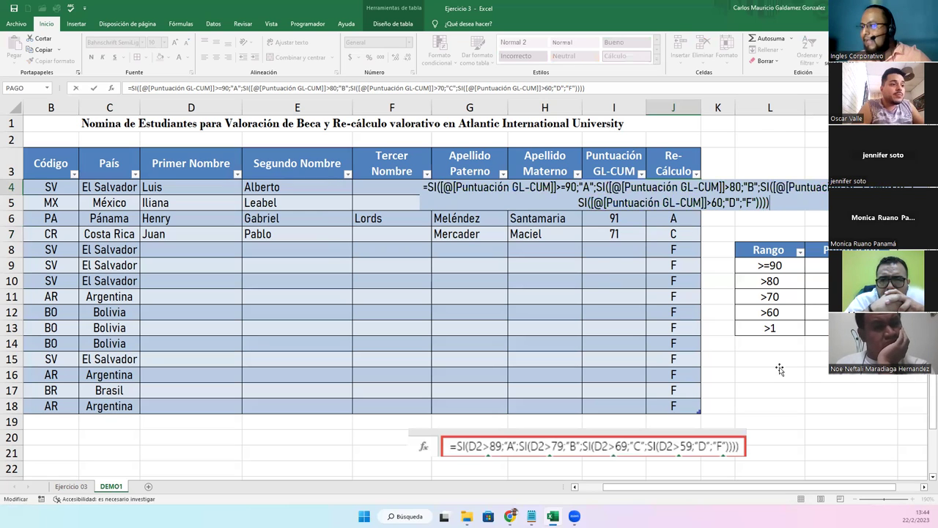
left_click(773, 375)
Add a STATUS header in K3 and autofit column K to it
left_click(710, 160)
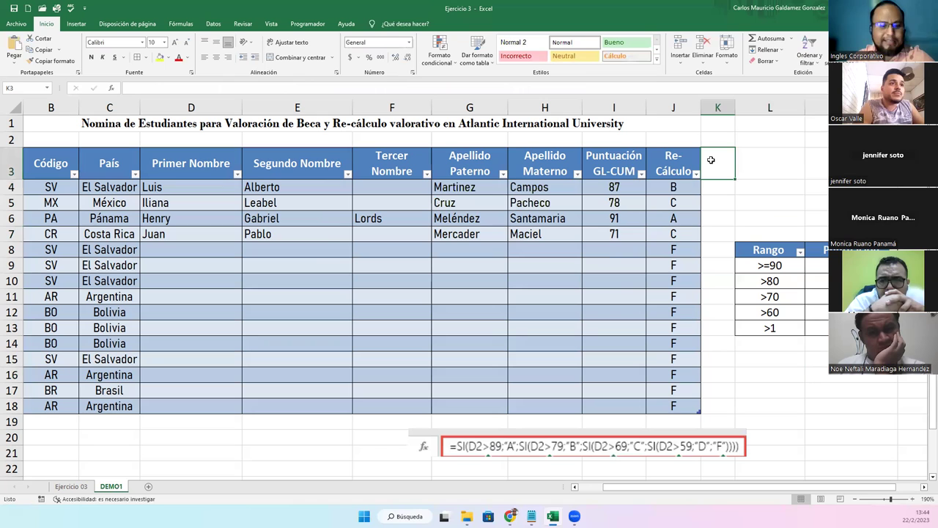
type("STATIS")
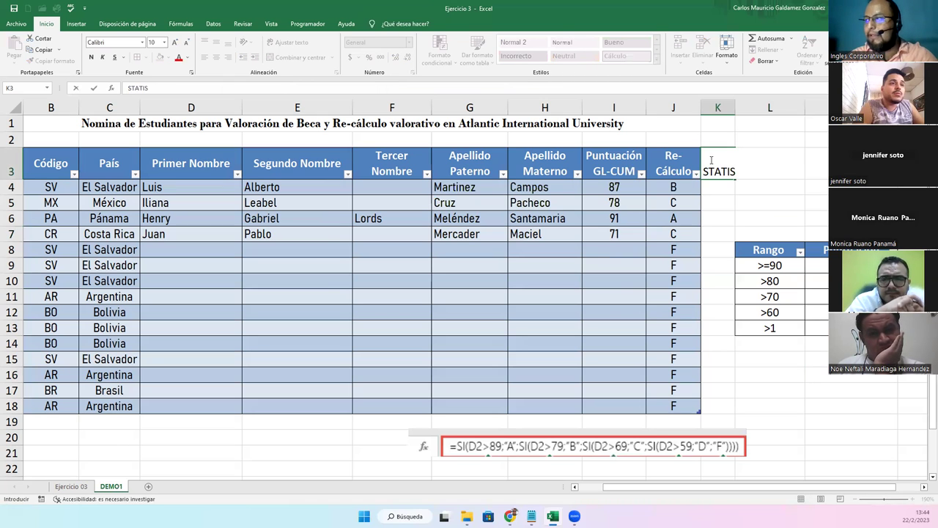
key("BackSpace")
key("BackSpace")
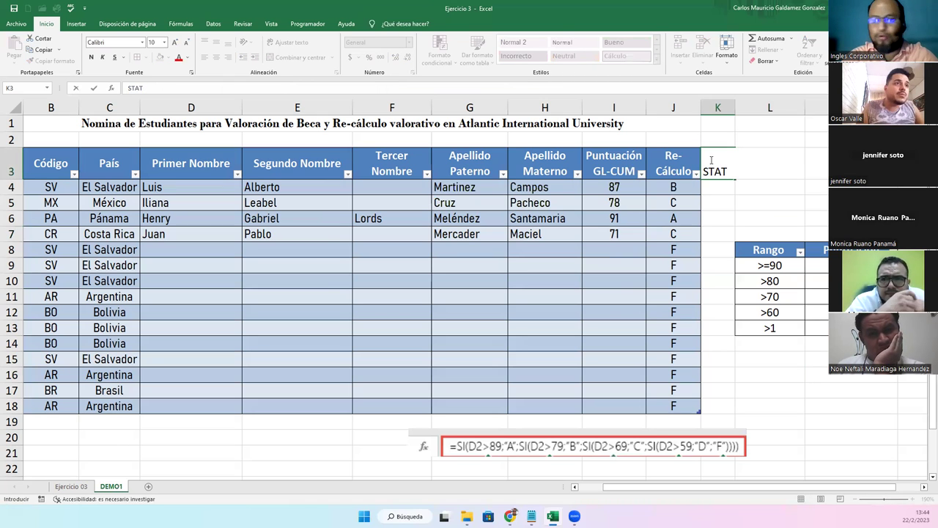
type("US")
key("Return")
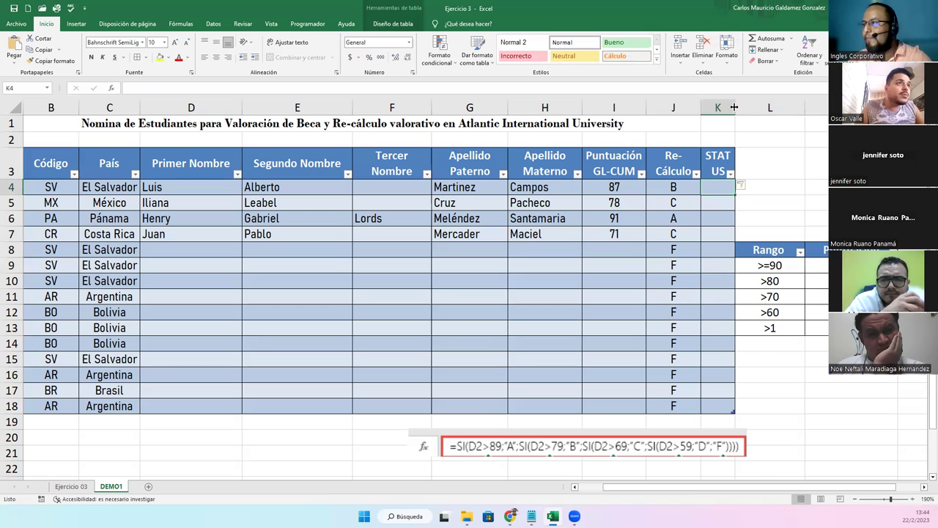
double_click(735, 108)
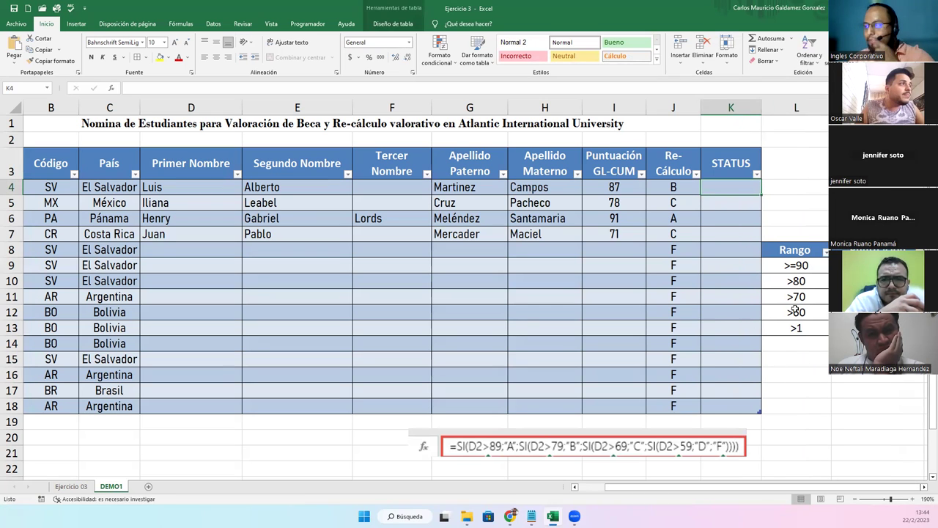
Insert an empty column L to separate the table from the Rango legend
right_click(799, 109)
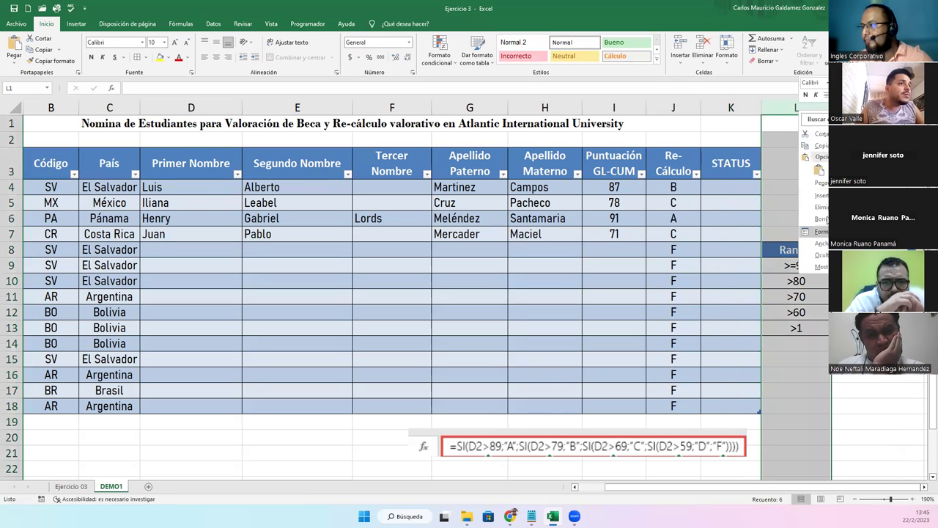
left_click(823, 197)
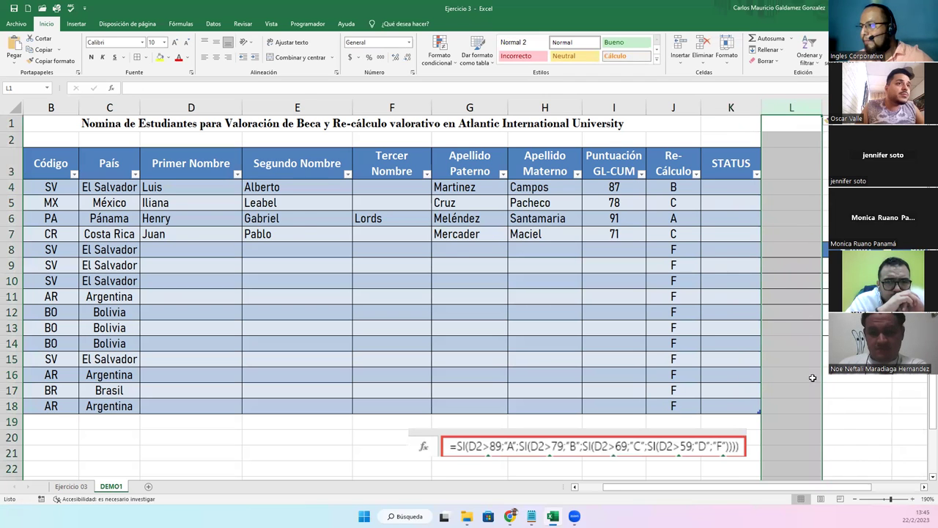
scroll(790, 371, "down", 1)
left_click(784, 342)
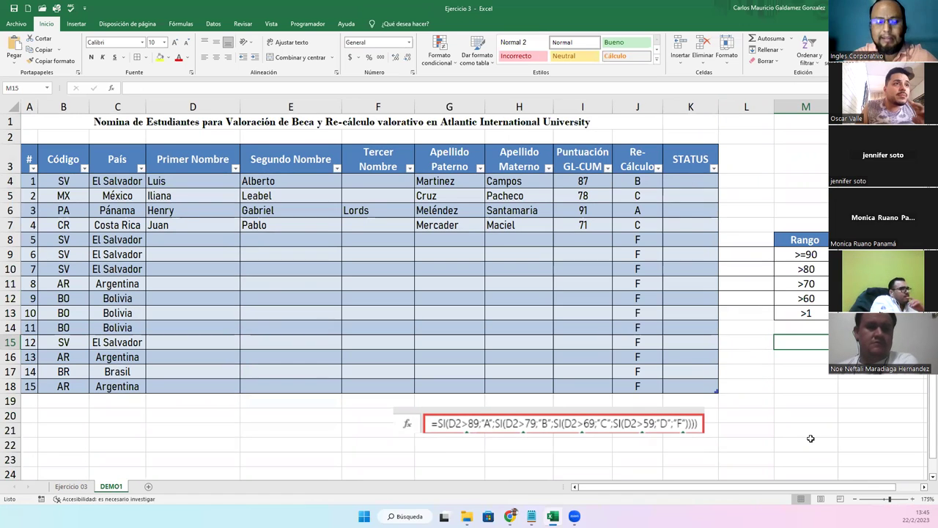
Enter the legend labels PRO in M15 and MED in M16
type("=")
key("BackSpace")
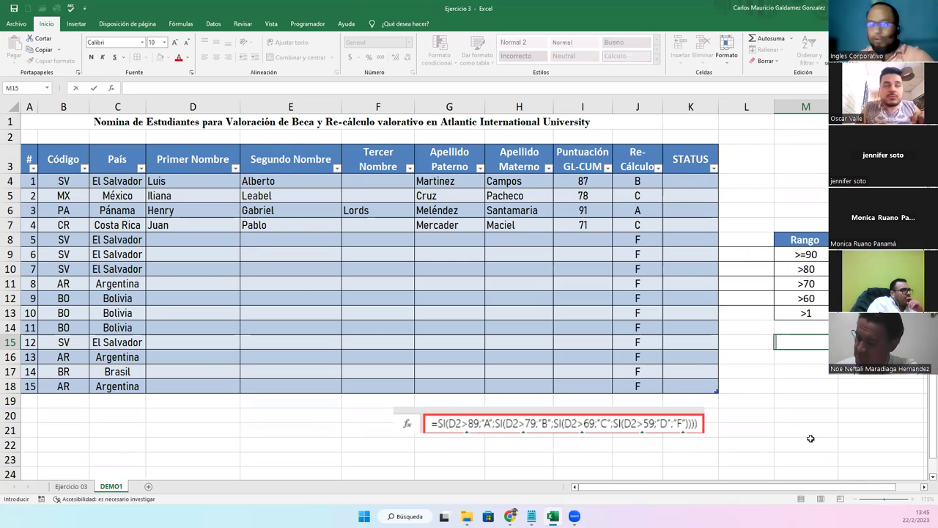
type("PRO")
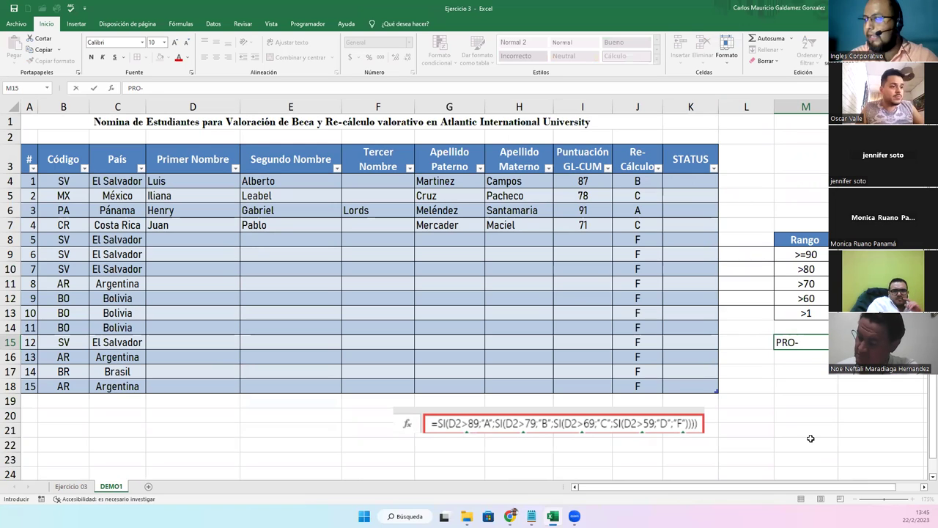
key("Return")
type("MED")
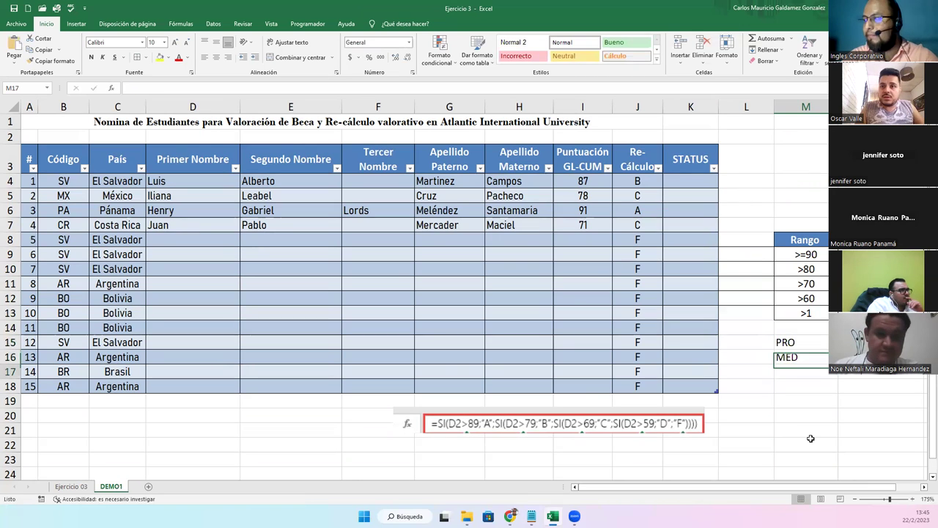
key("Return")
Add the note Ingresar beside both PRO and MED in N15:N16
key("Up")
key("Right")
key("Up")
type("Ingresar")
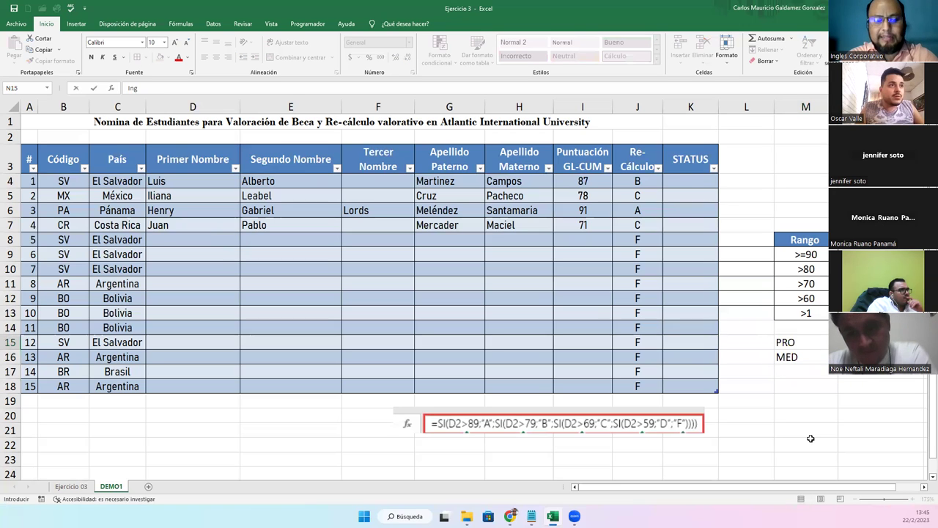
key("Return")
type("Ingresar")
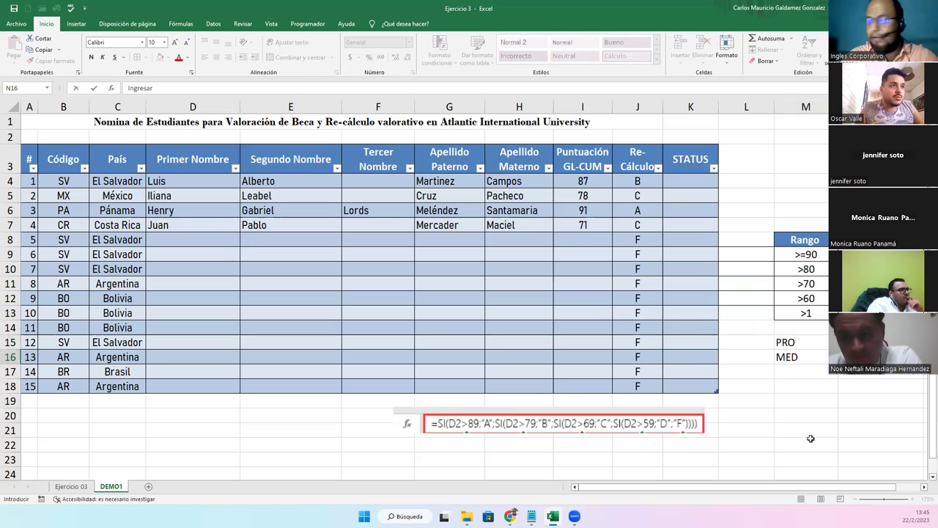
key("Return")
Enter BAJ in M17 with the note No aplica beside it
key("Left")
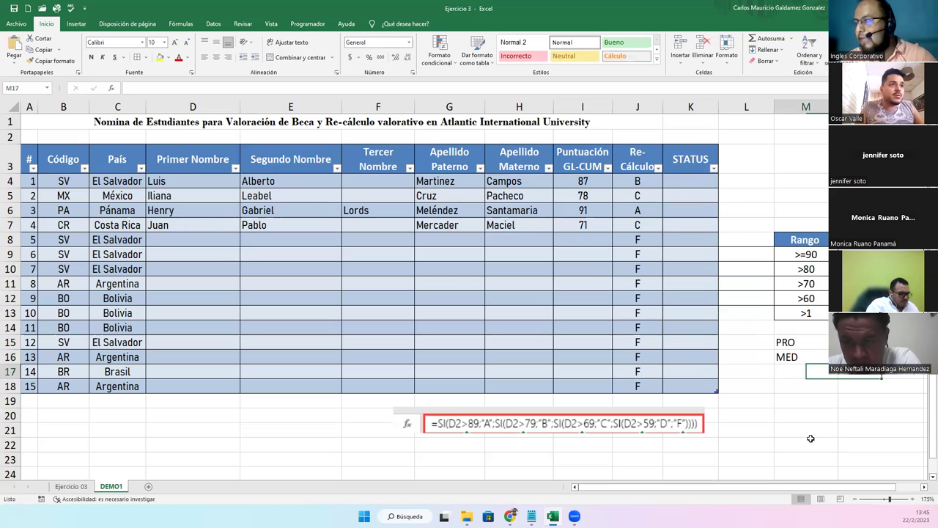
type("O")
key("BackSpace")
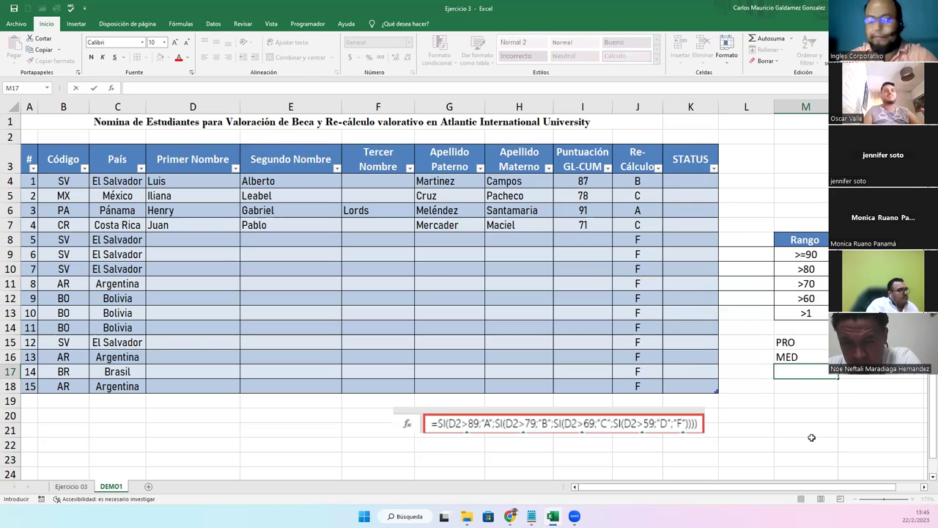
type("BAJ")
key("Tab")
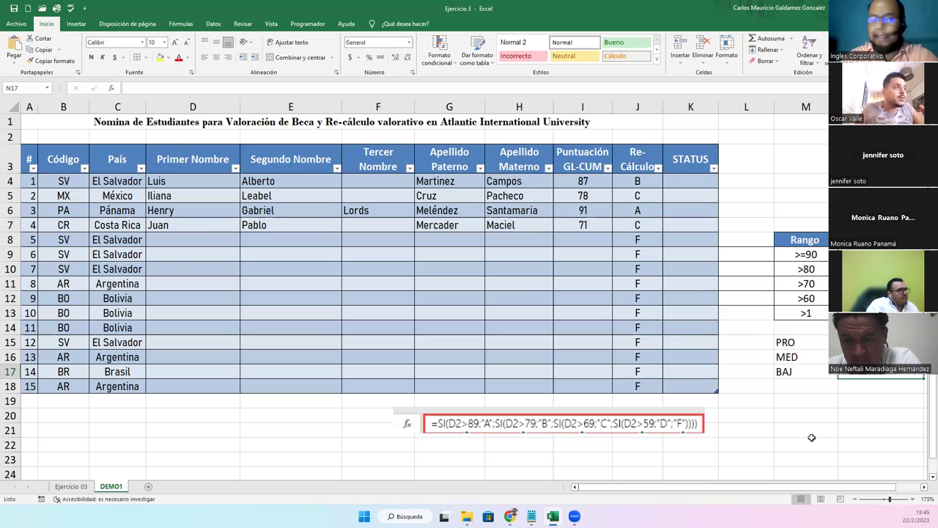
type("No aplica")
key("Return")
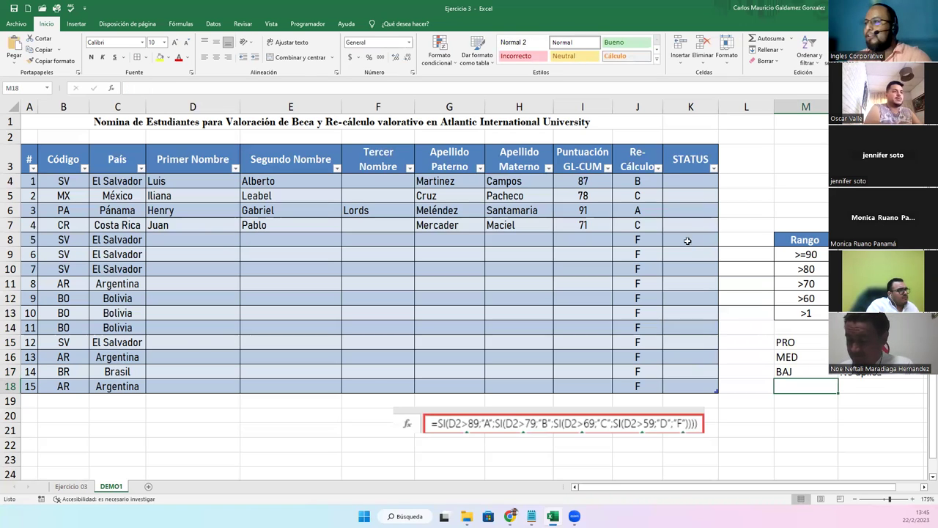
Change the legend labels to PRO: A and MED: B-C
left_click(790, 342)
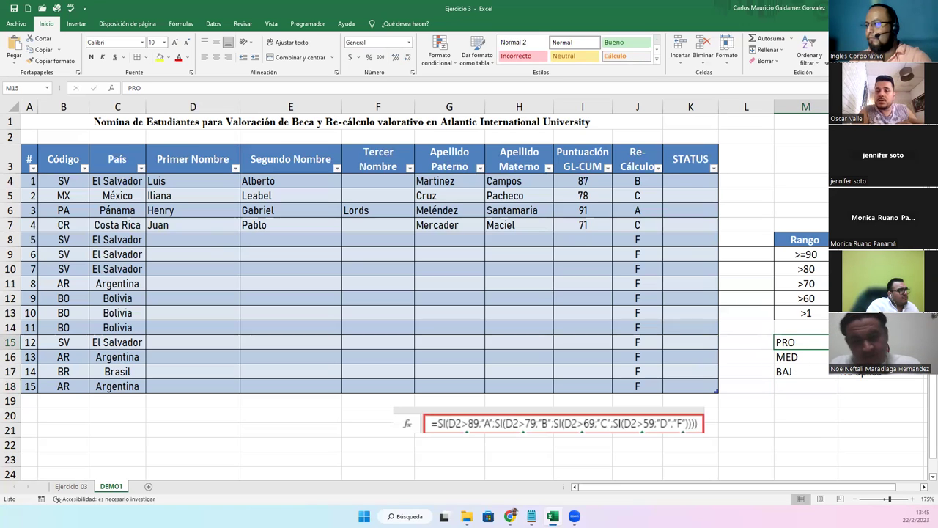
double_click(814, 347)
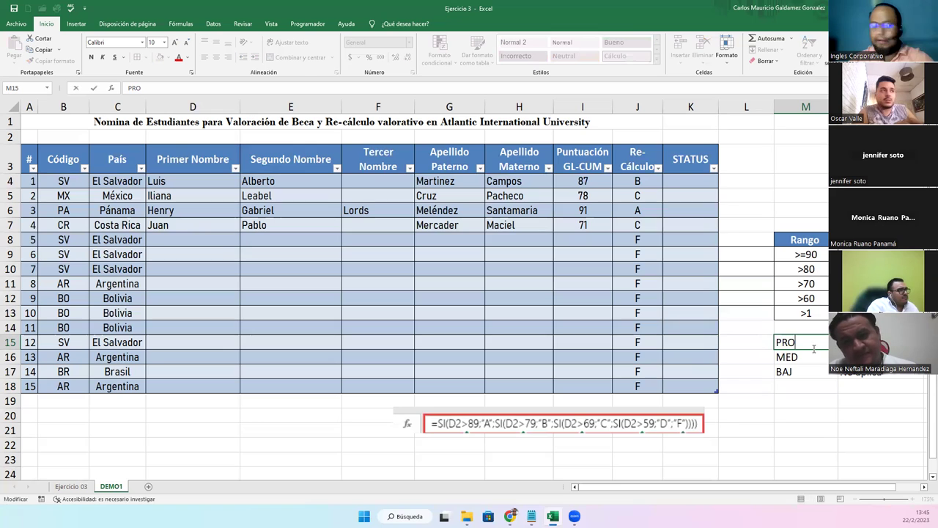
type(": A")
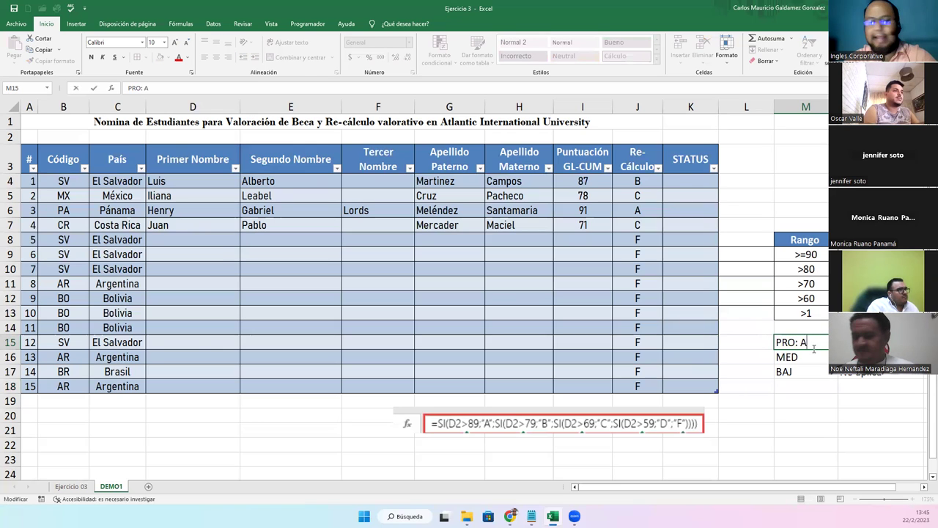
key("Return")
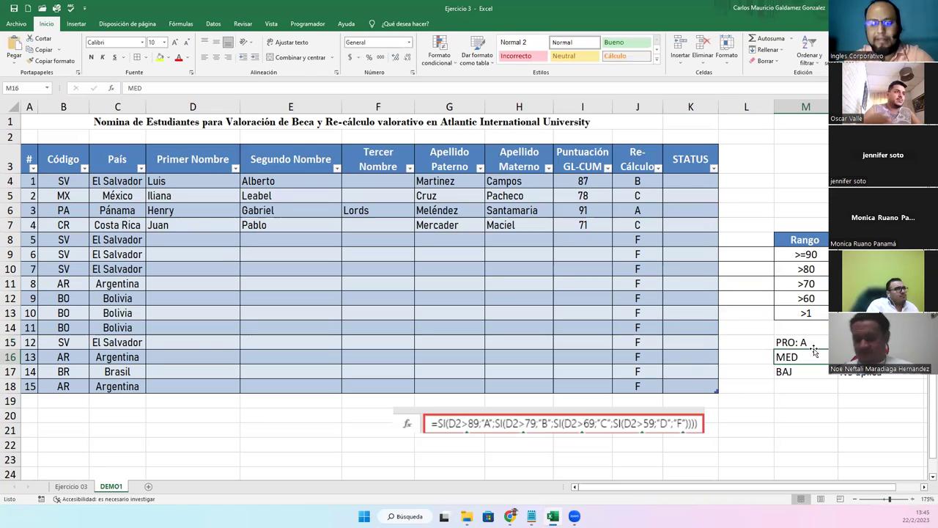
type(":")
key("Escape")
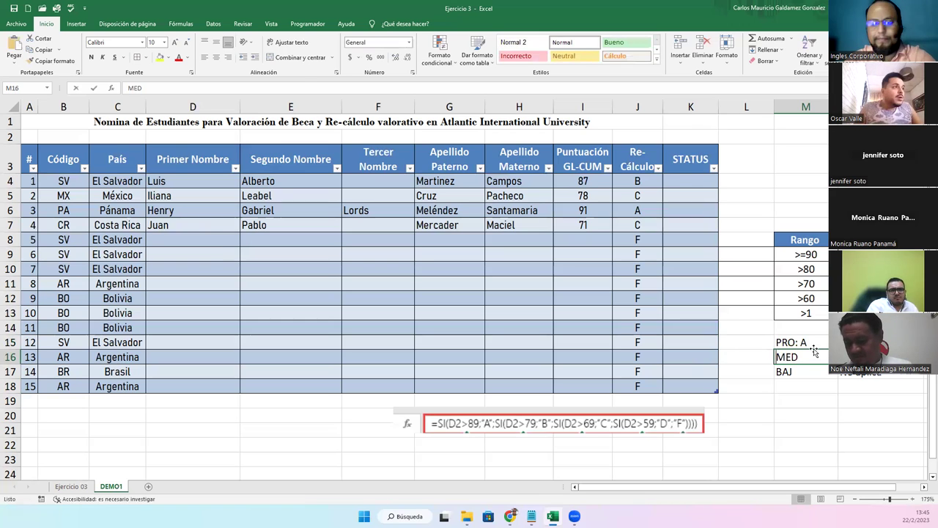
key("F2")
type(": B-C")
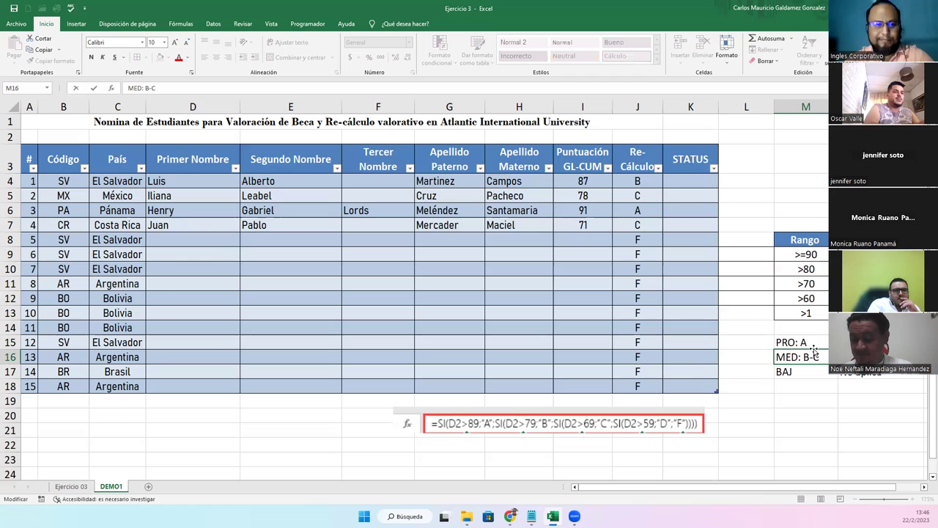
key("Return")
Change the third legend label to BAJ: Resto
type(":")
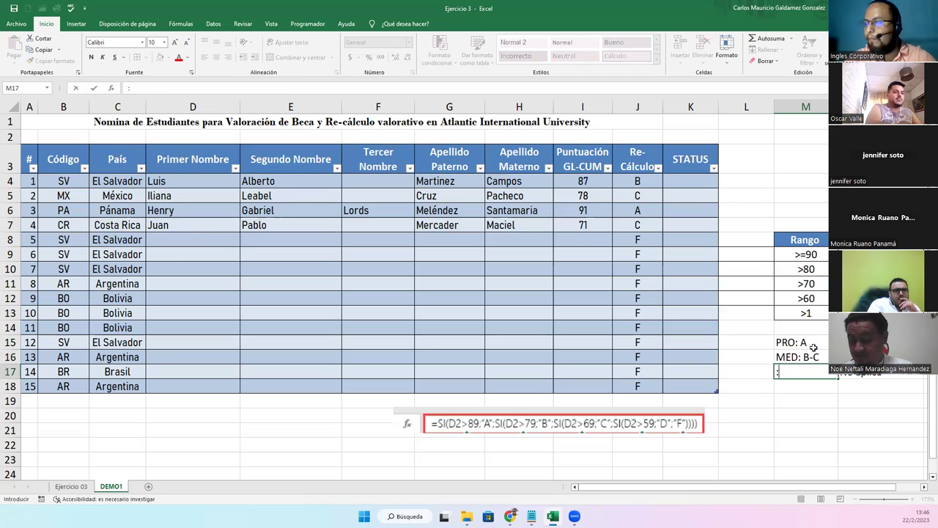
key("Escape")
key("F2")
type(": ")
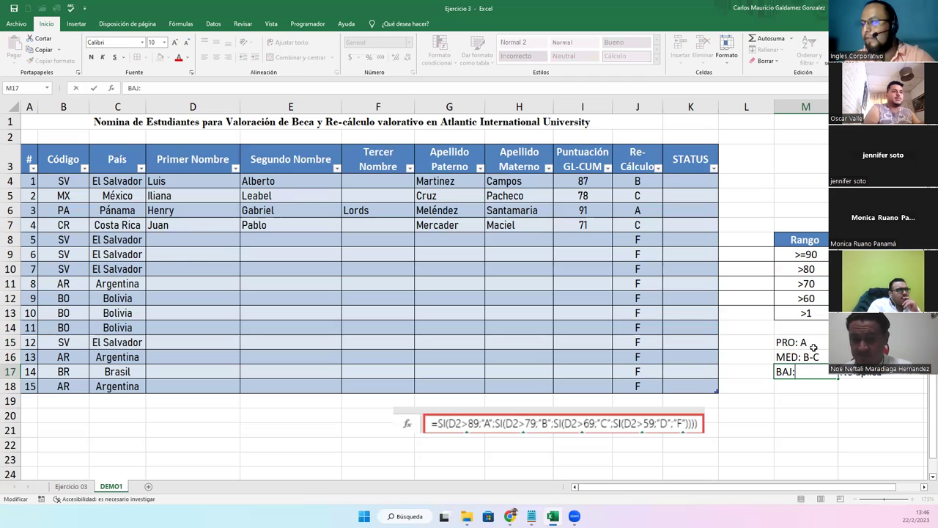
type("Resto")
key("Return")
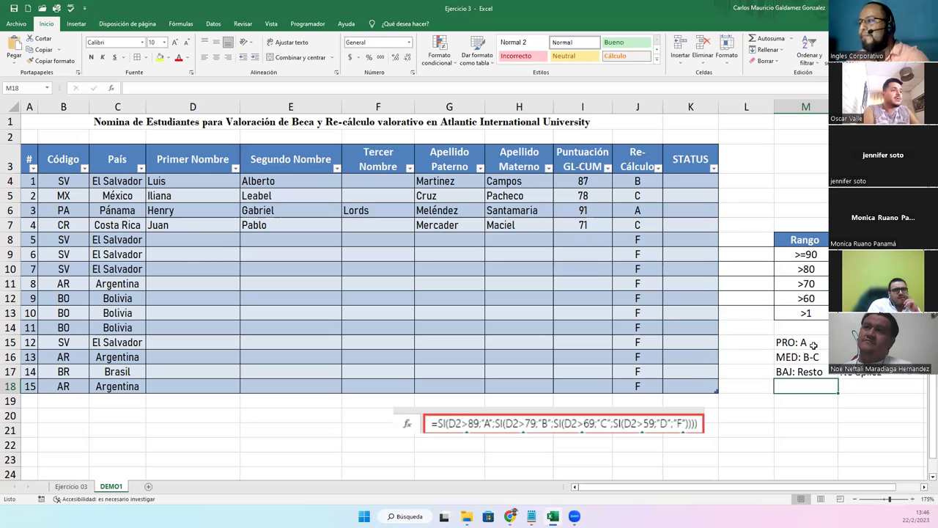
Fill in record 5's first and second names and both surnames from D8
left_click(174, 239)
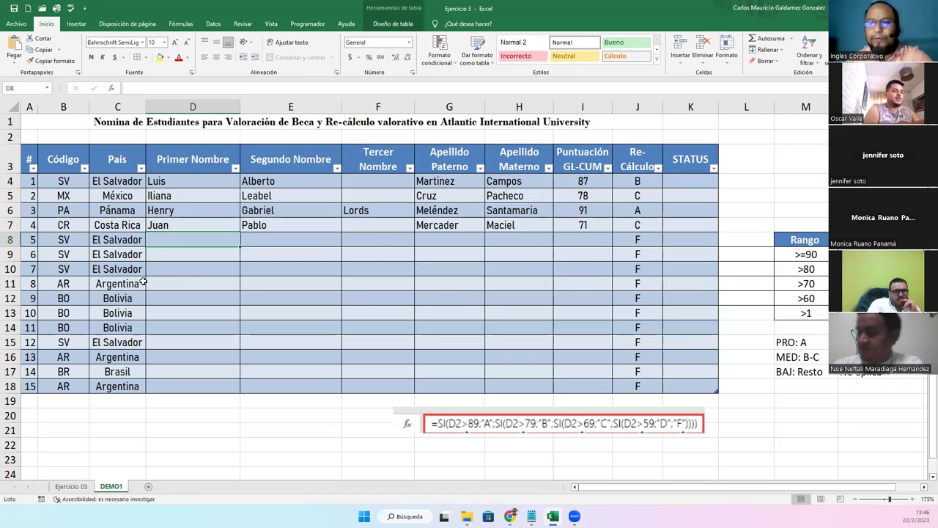
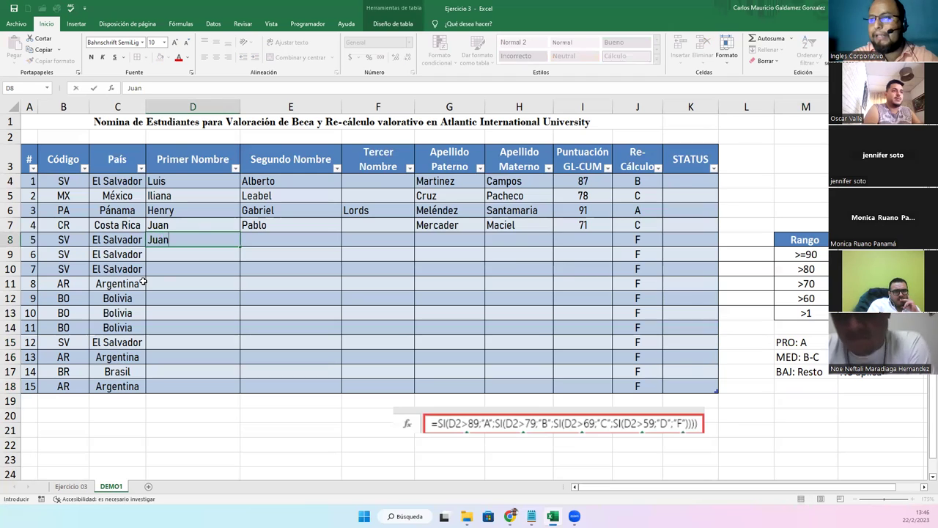
key("Tab")
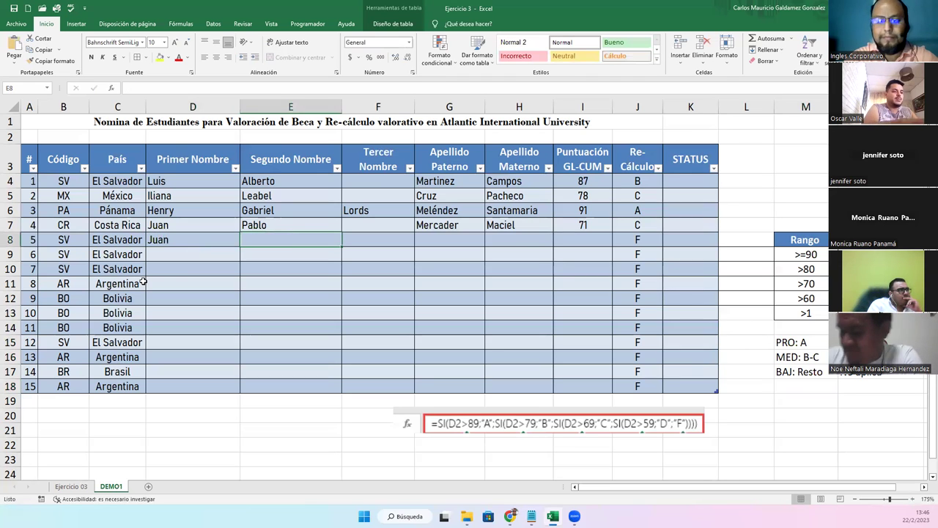
key("Tab")
key("Tab")
key("Tab")
key("Tab")
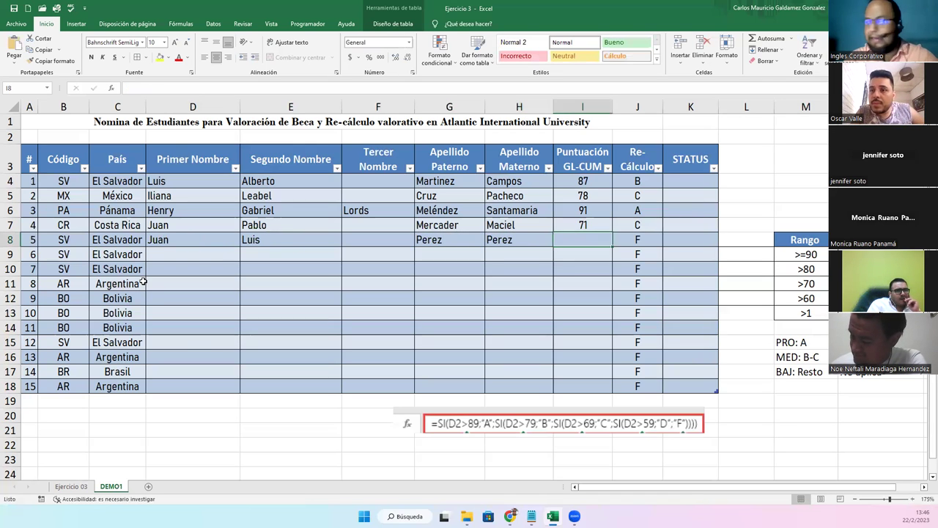
Set record 5's score to 62, correcting the mistyped 51, so it grades D
type("5")
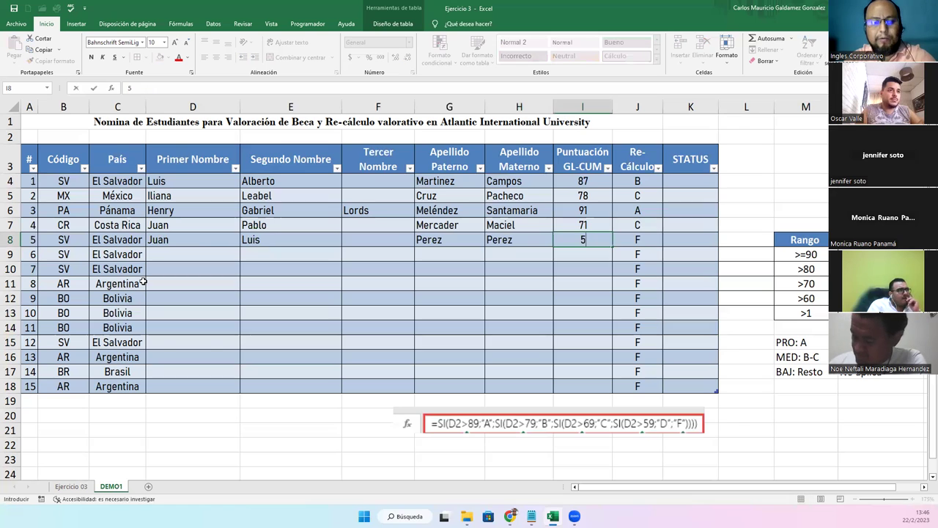
type("1")
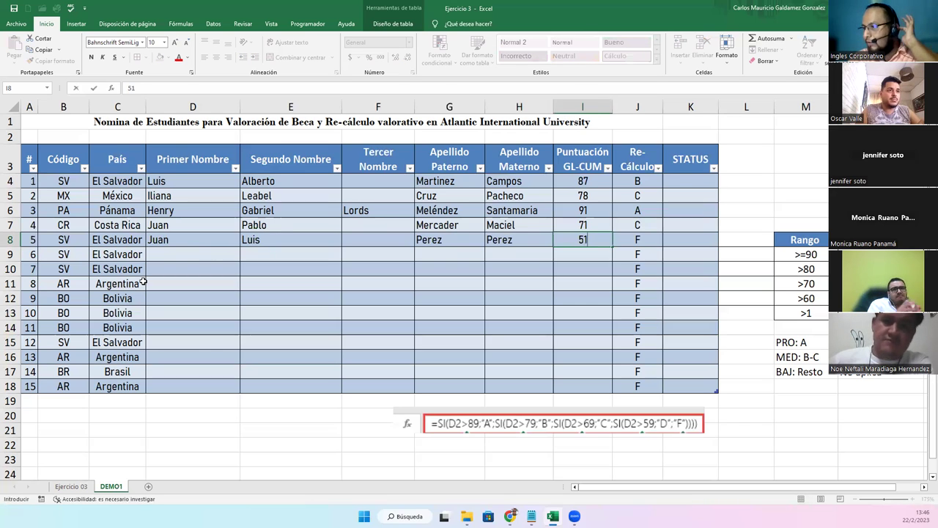
key("Tab")
key("Left")
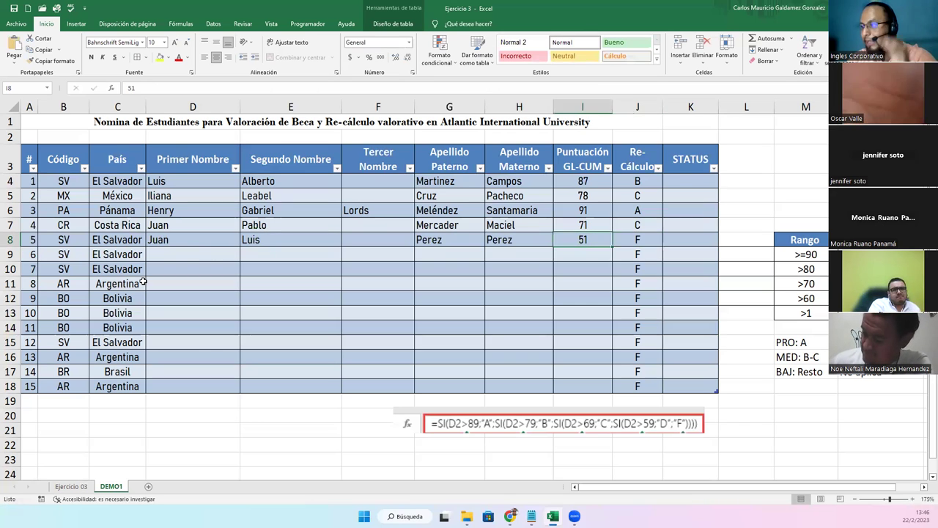
type("62")
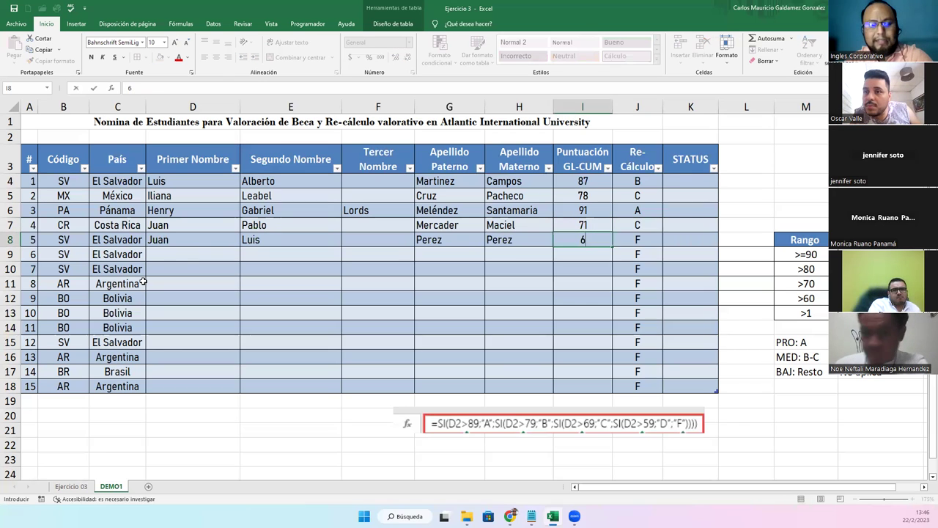
key("Return")
key("Right")
key("Up")
key("Right")
key("Up")
key("Up")
key("Up")
key("Up")
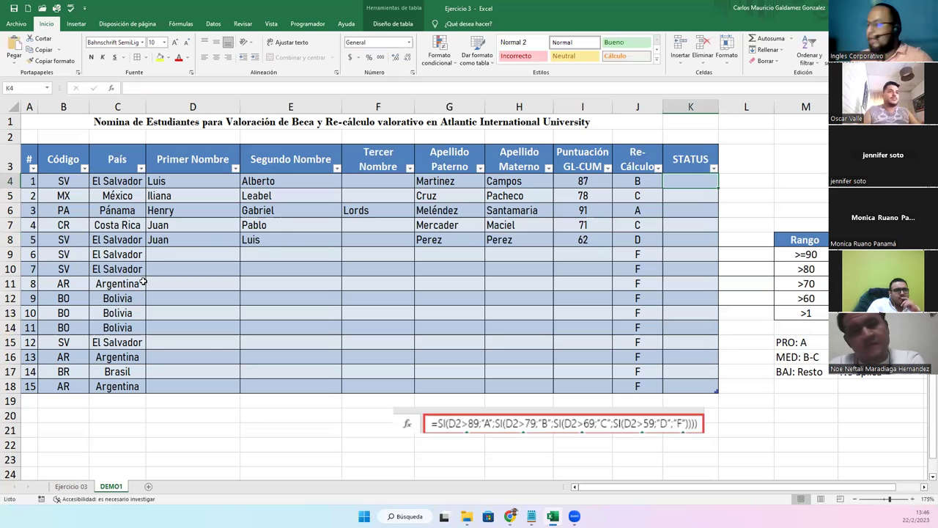
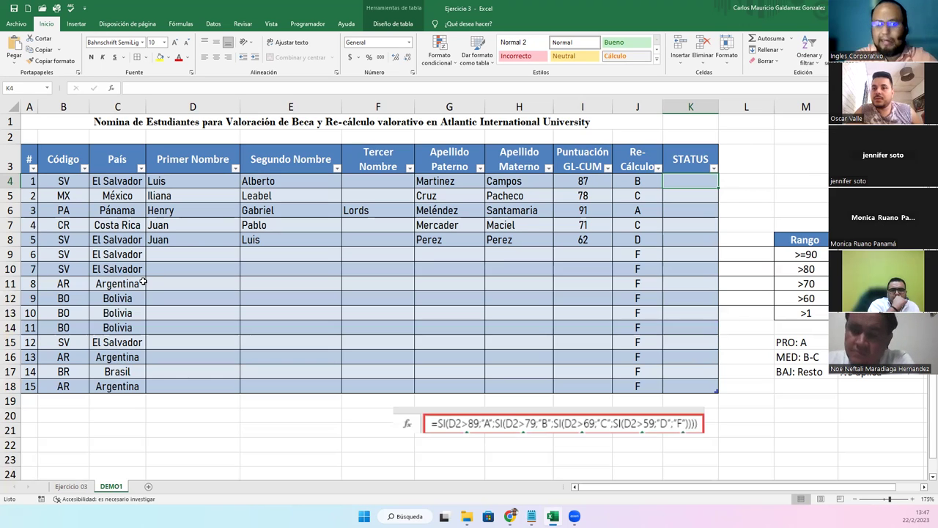
Start K4's nested =SI formula returning "PRO" when Re-Cálculo is "A"
type("=")
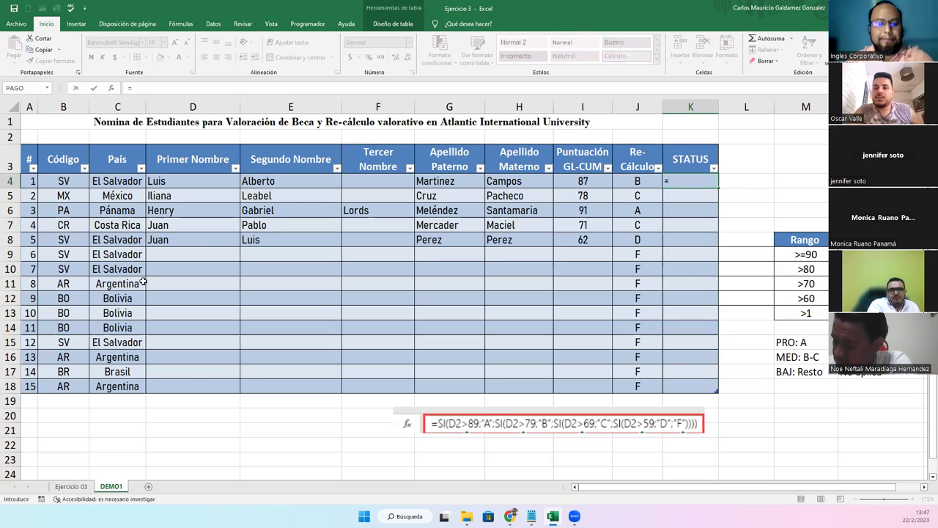
type("SI(")
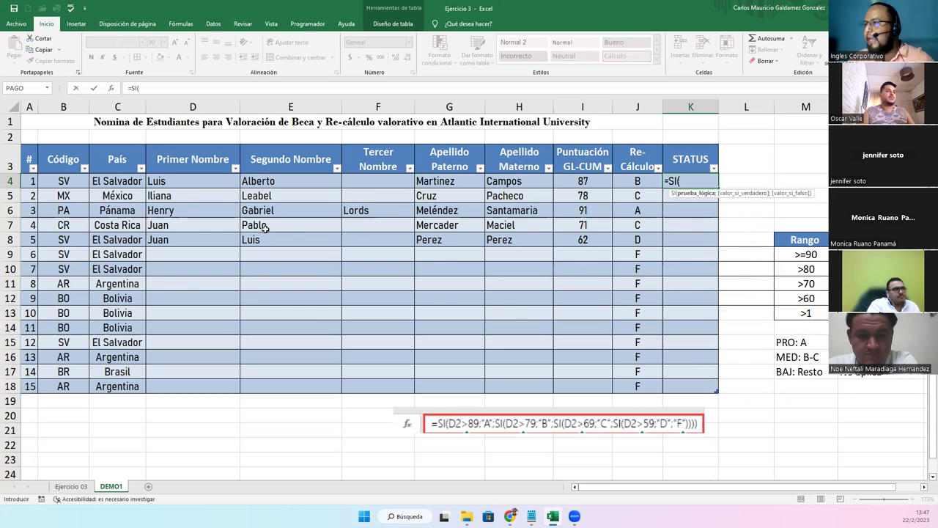
left_click(638, 185)
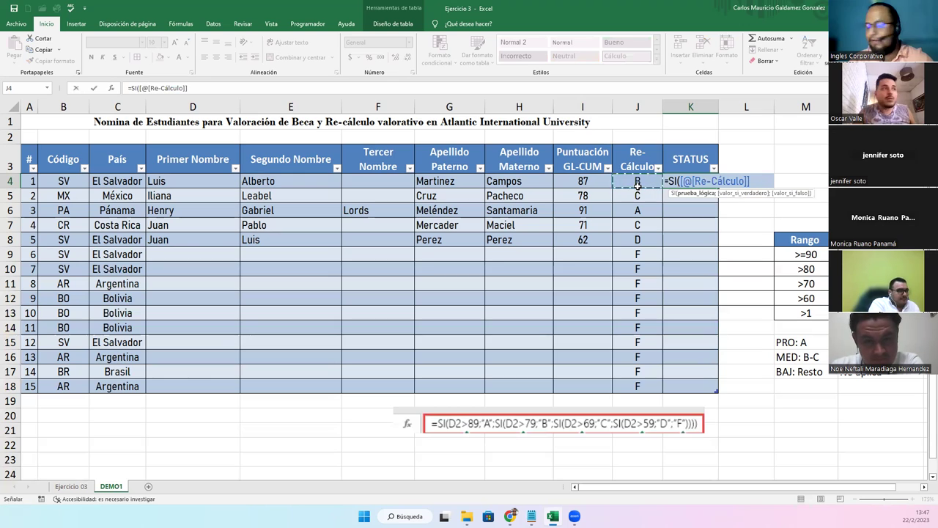
type("=\"A\"")
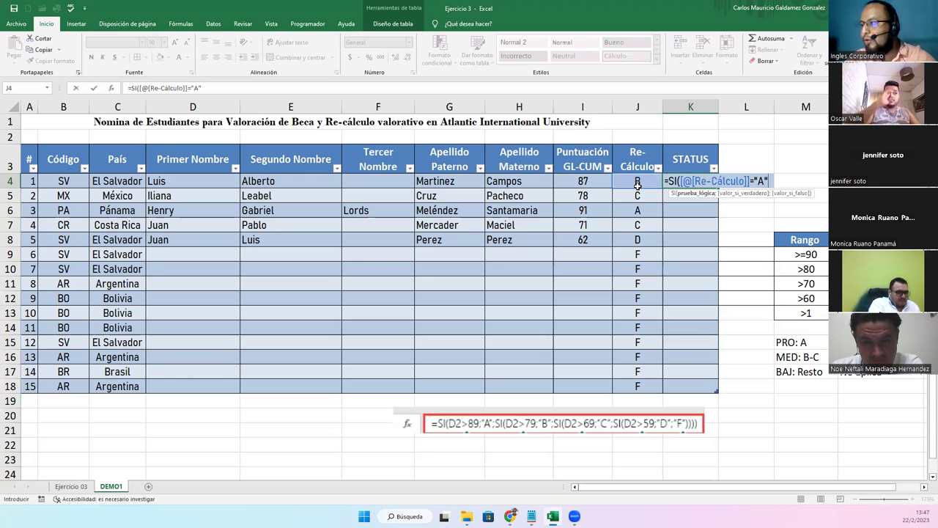
type(";\"PRO")
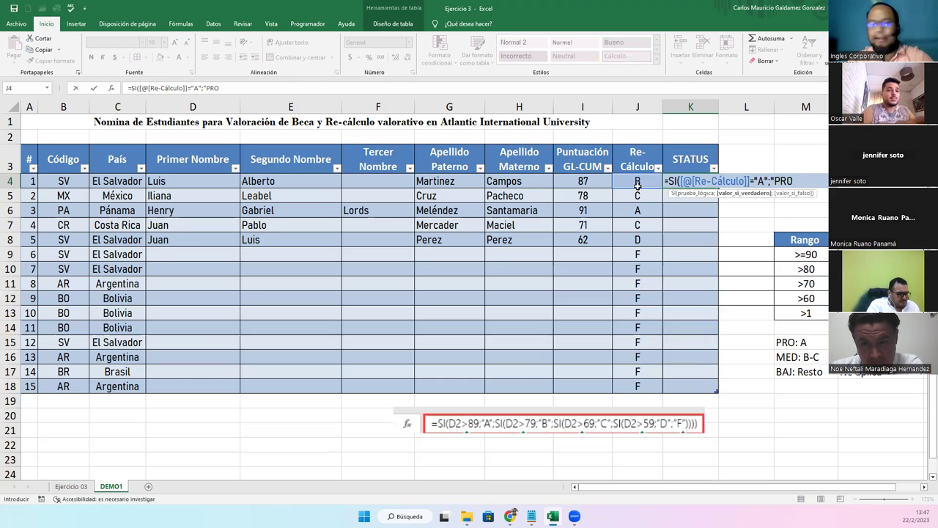
type("\"")
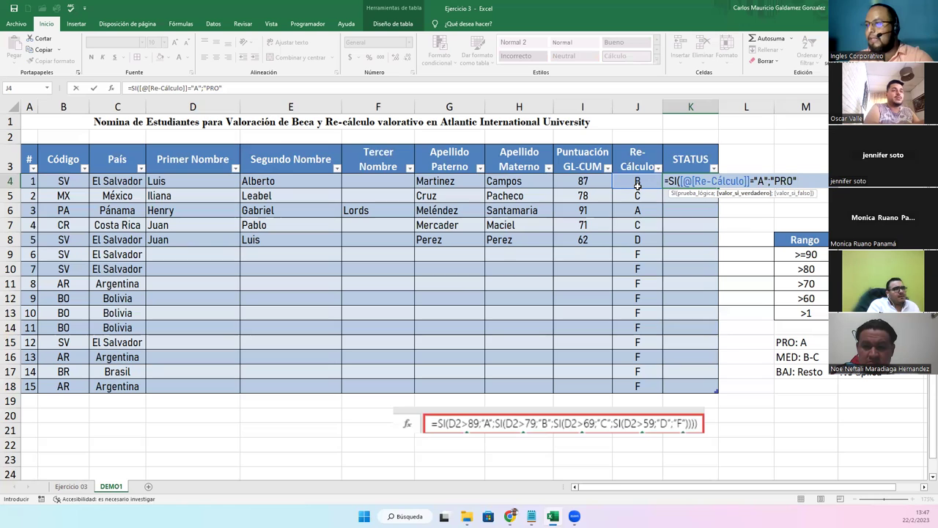
type(";")
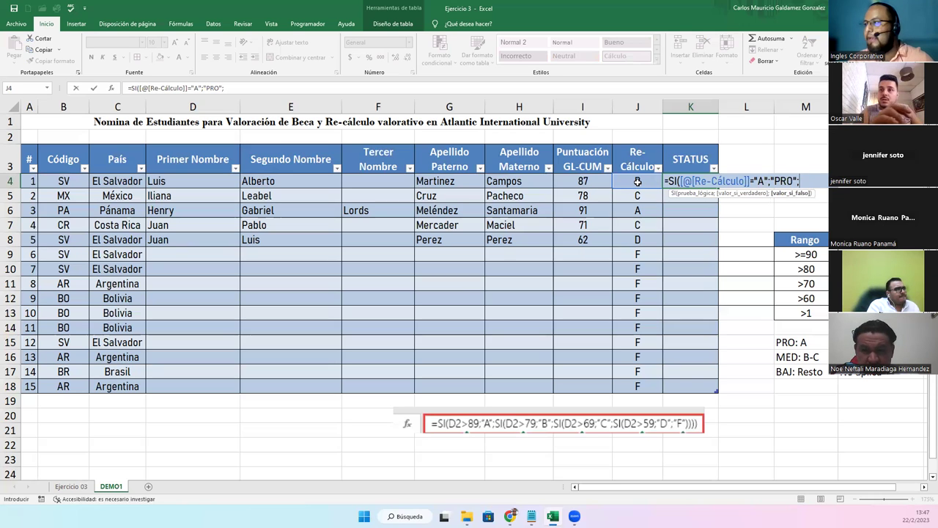
type("SI(")
Add the second test returning "MED" when Re-Cálculo is "B", opening a third SI
left_click(638, 181)
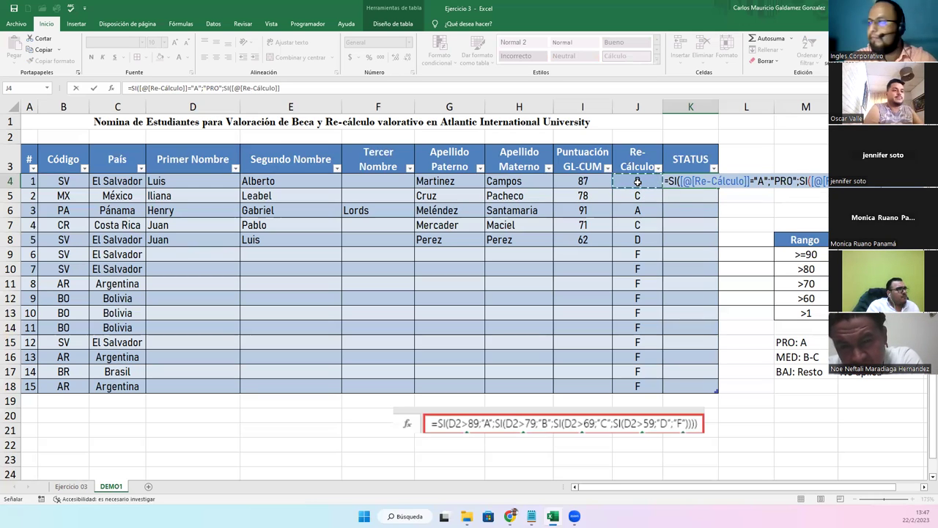
key("alt")
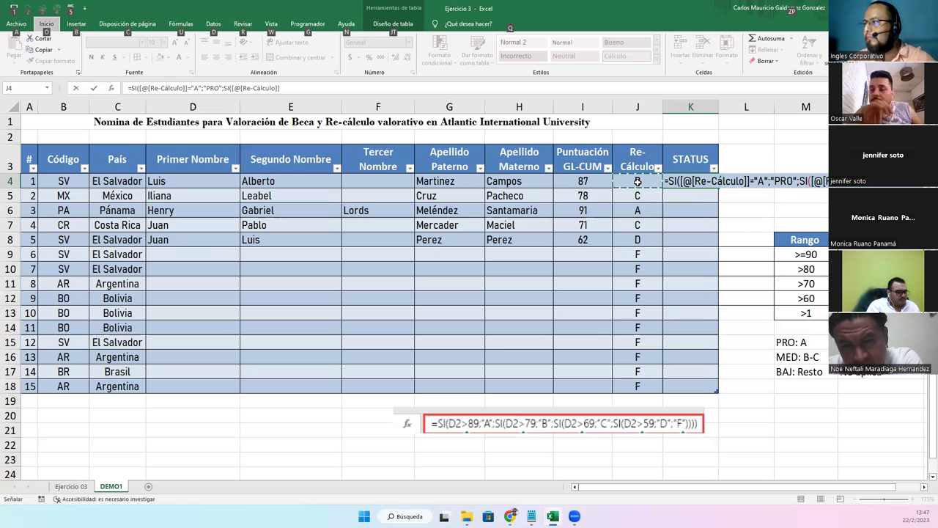
key("alt")
type("=\"B")
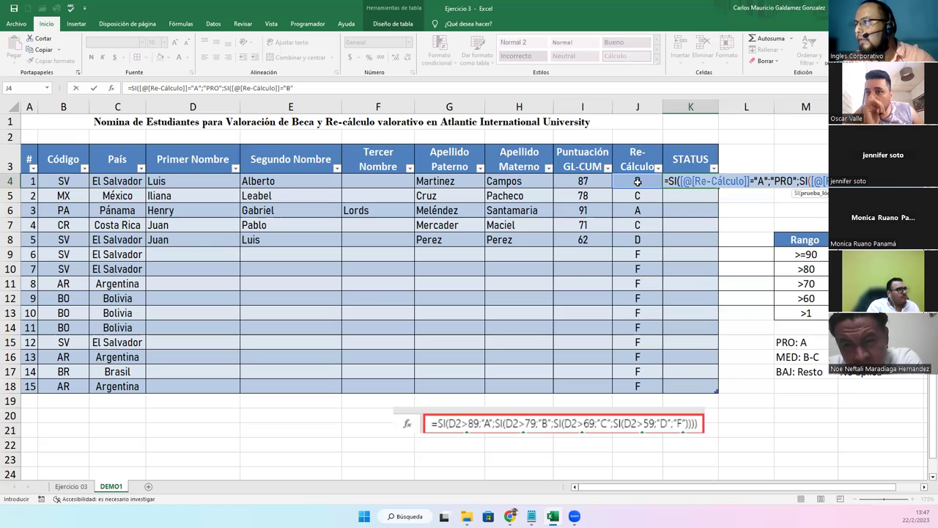
type("\";")
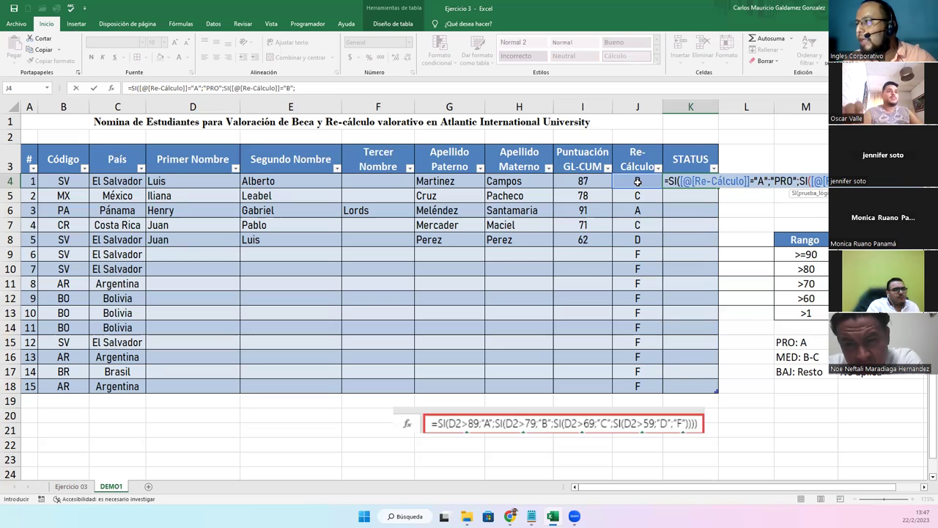
type("PR")
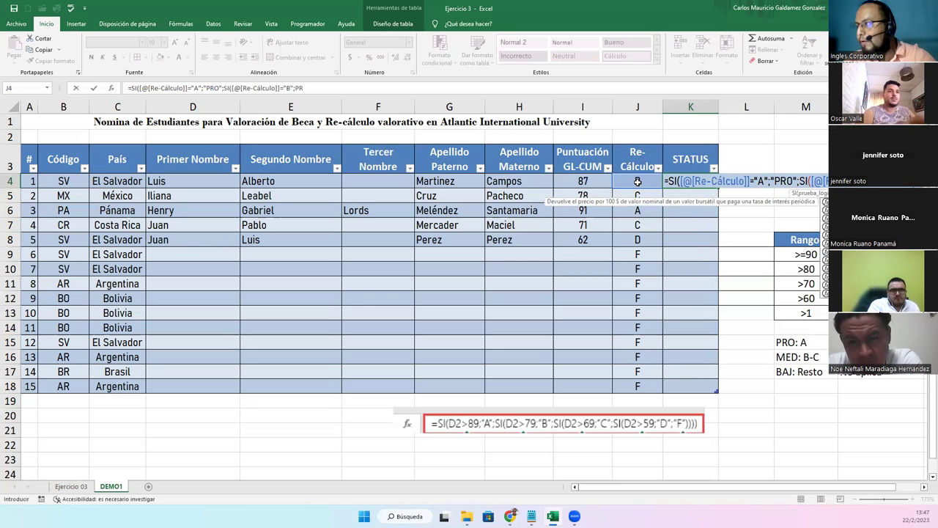
key("BackSpace")
key("BackSpace")
type("ME")
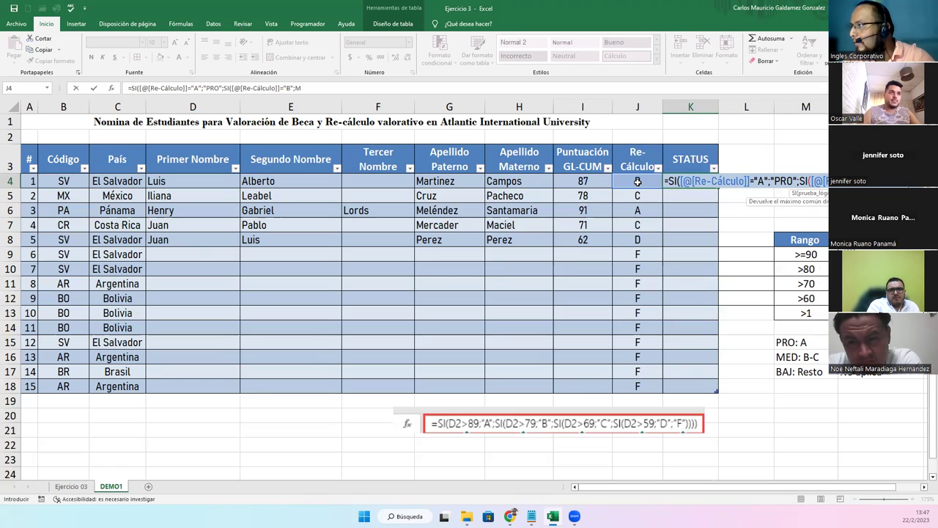
type("D")
key("BackSpace")
key("BackSpace")
key("BackSpace")
type("\"MED\";")
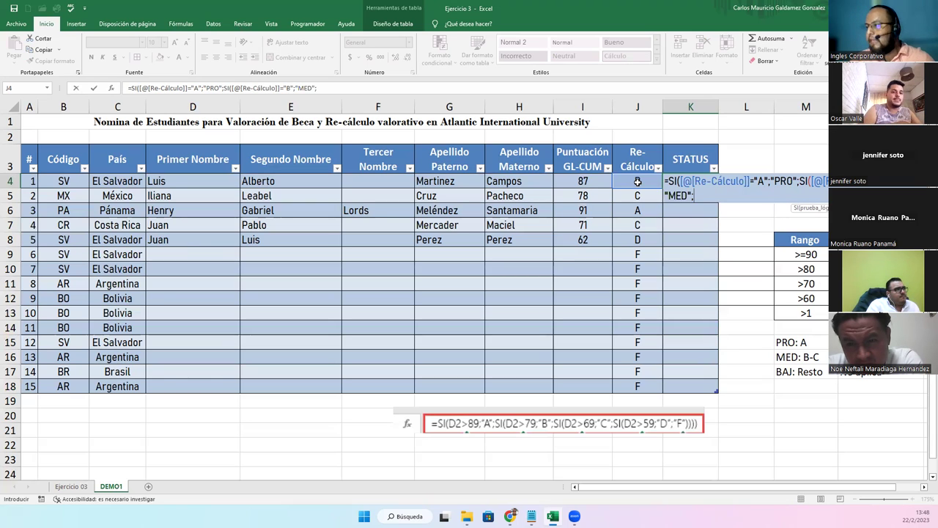
type("SI(")
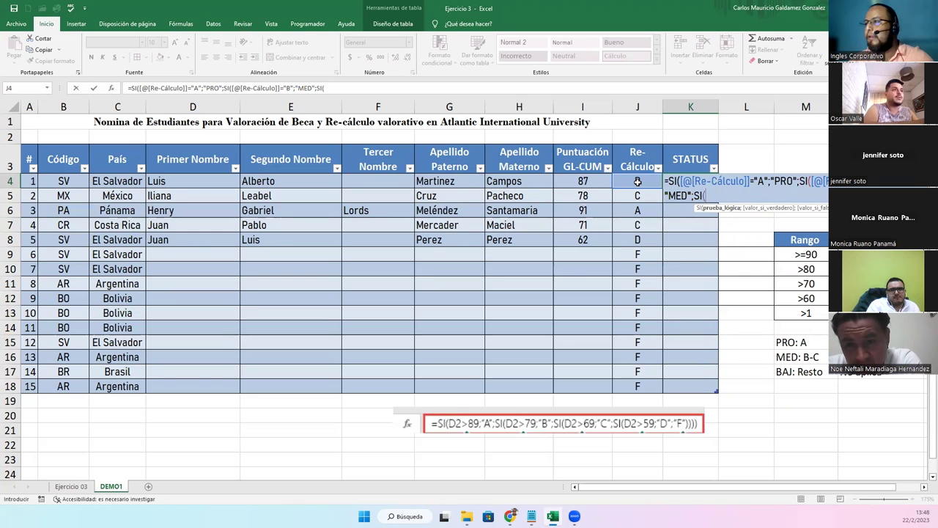
Add the third test mapping Re-Cálculo grade "C" to "MED"
left_click(638, 181)
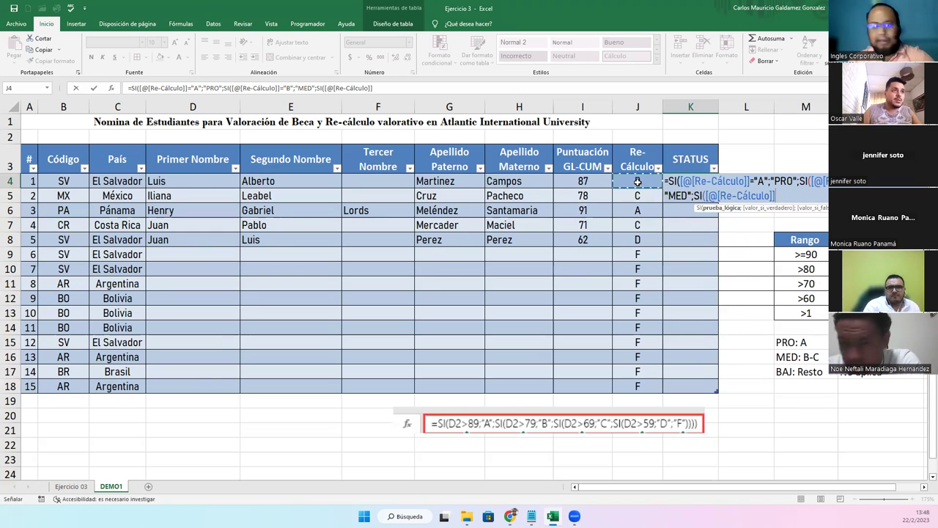
type("=")
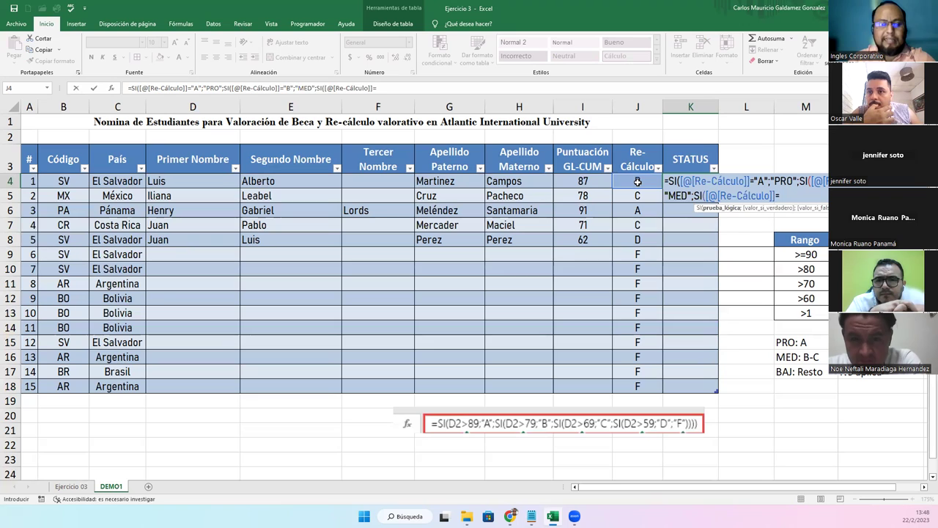
type("\"C\"")
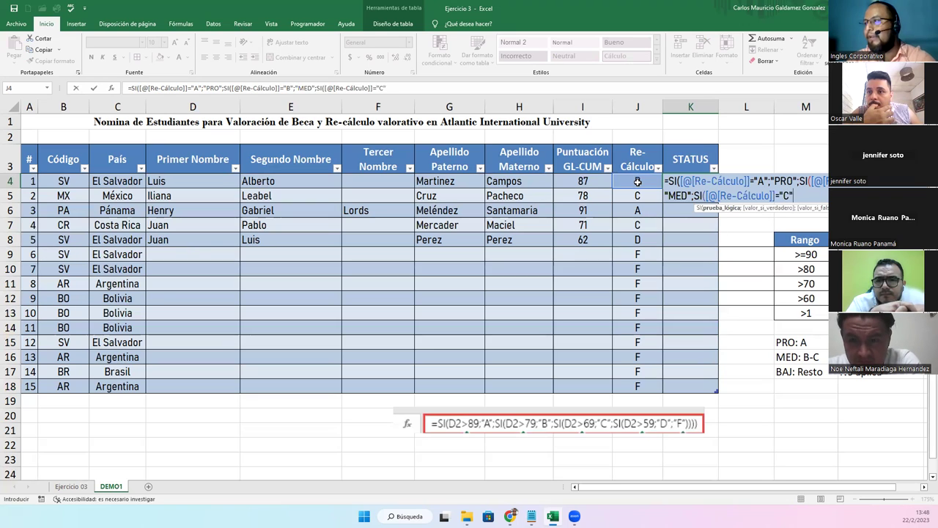
type(";ME")
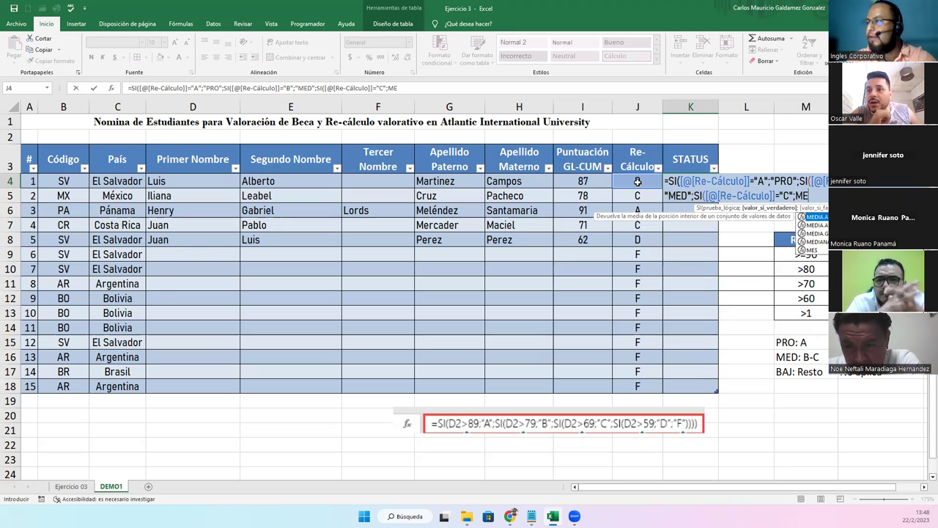
key("BackSpace")
key("BackSpace")
type("\"ED")
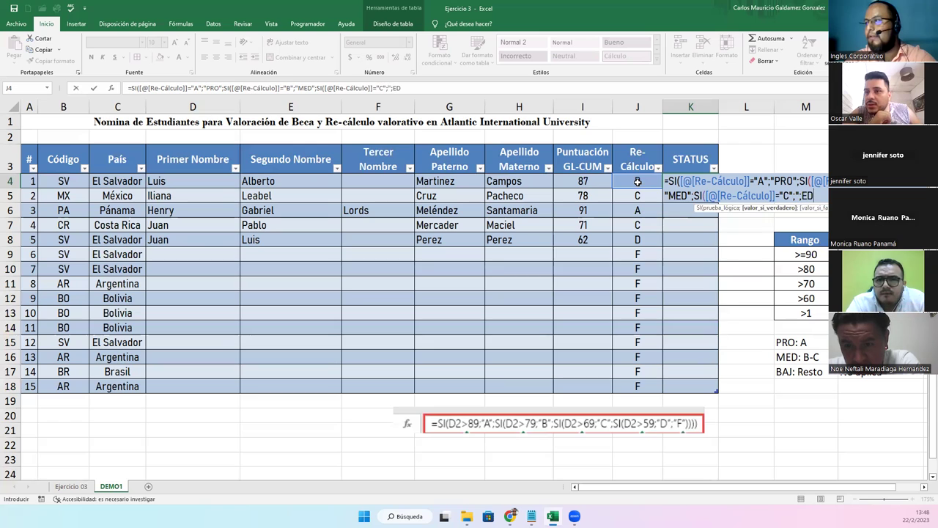
key("BackSpace")
key("BackSpace")
type("MED\"")
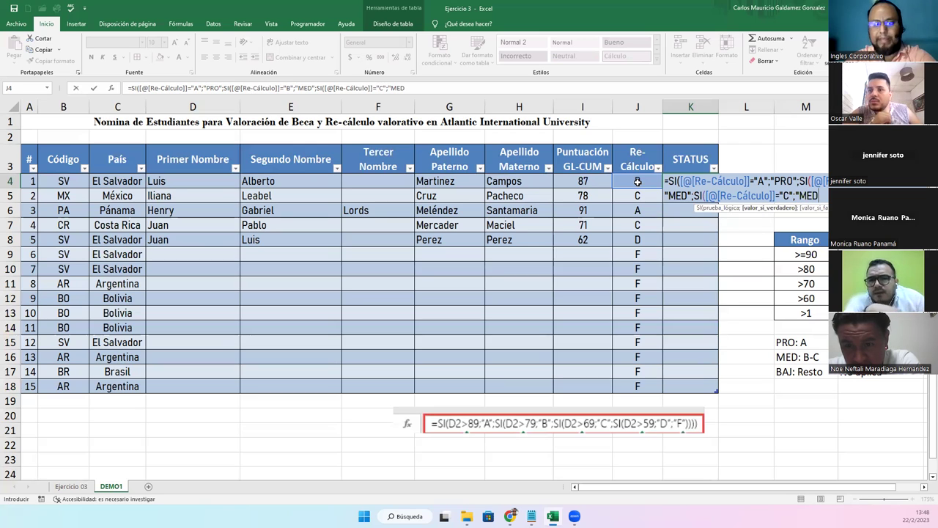
type(";")
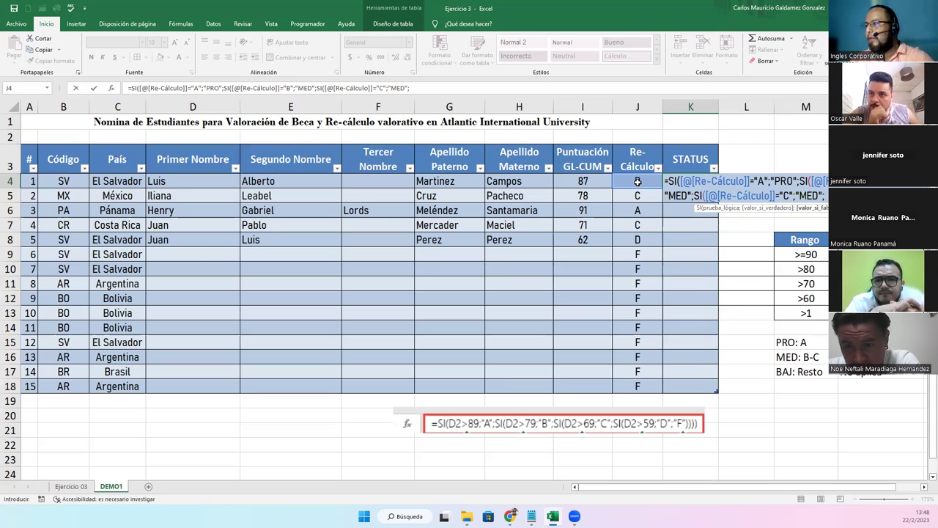
type("SI(")
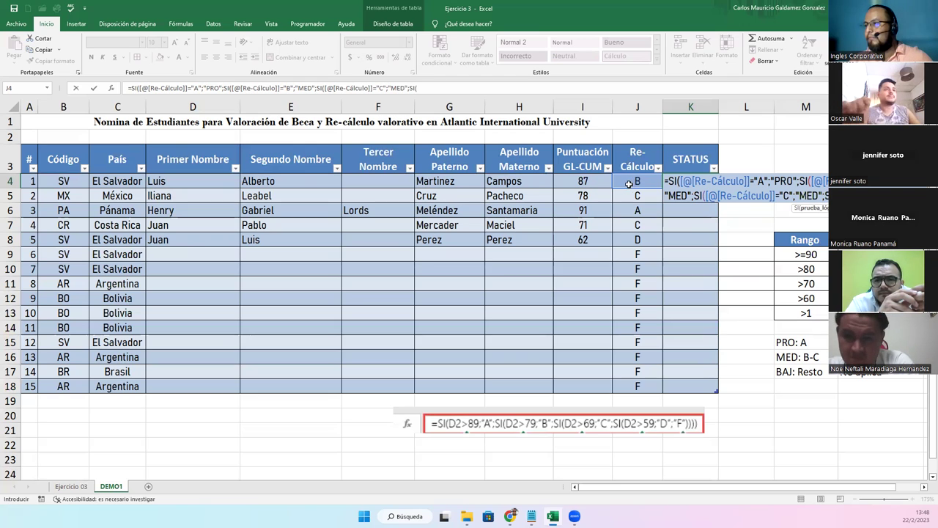
Drop the extra fourth test and close the formula with "BAJ" as the fallback
left_click(627, 183)
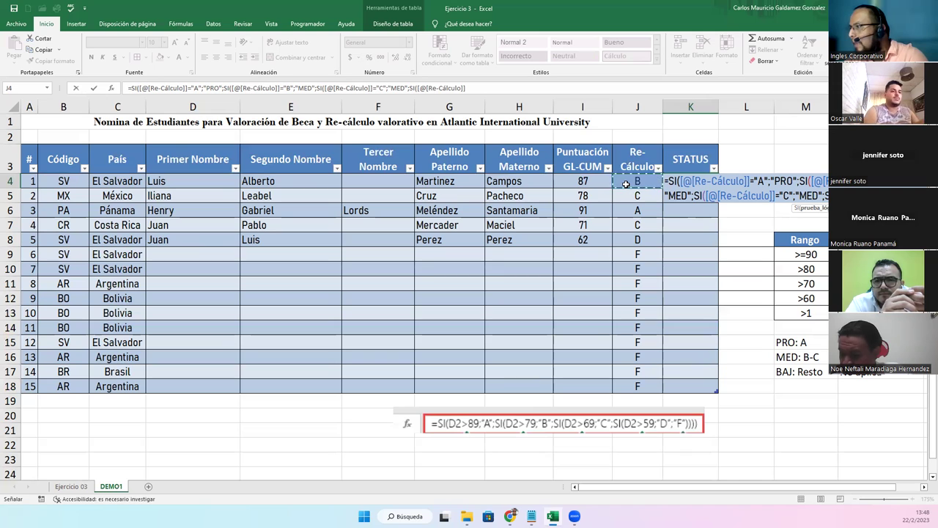
key("BackSpace")
key("BackSpace")
key("BackSpace")
key("BackSpace")
key("BackSpace")
key("BackSpace")
key("BackSpace")
key("BackSpace")
key("BackSpace")
key("BackSpace")
key("BackSpace")
key("BackSpace")
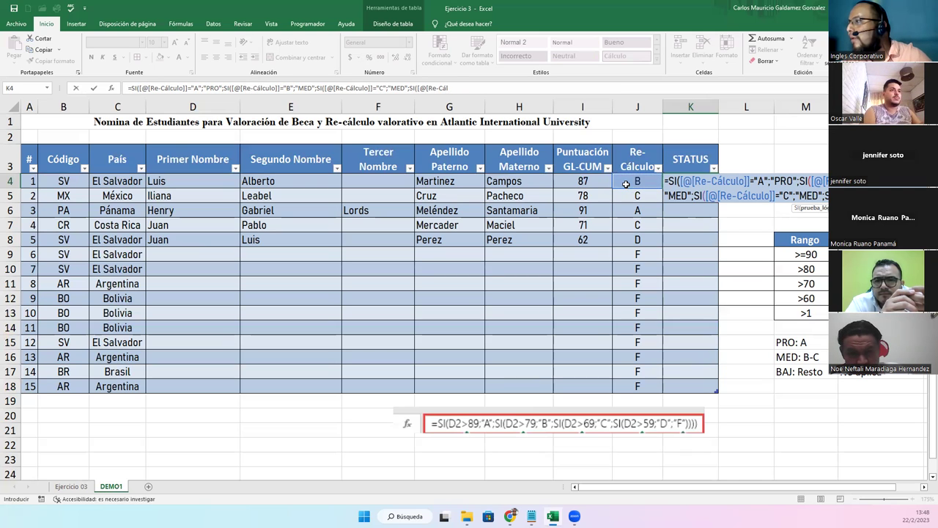
key("BackSpace")
key("BackSpace")
key("BackSpace")
key("BackSpace")
key("BackSpace")
key("BackSpace")
key("BackSpace")
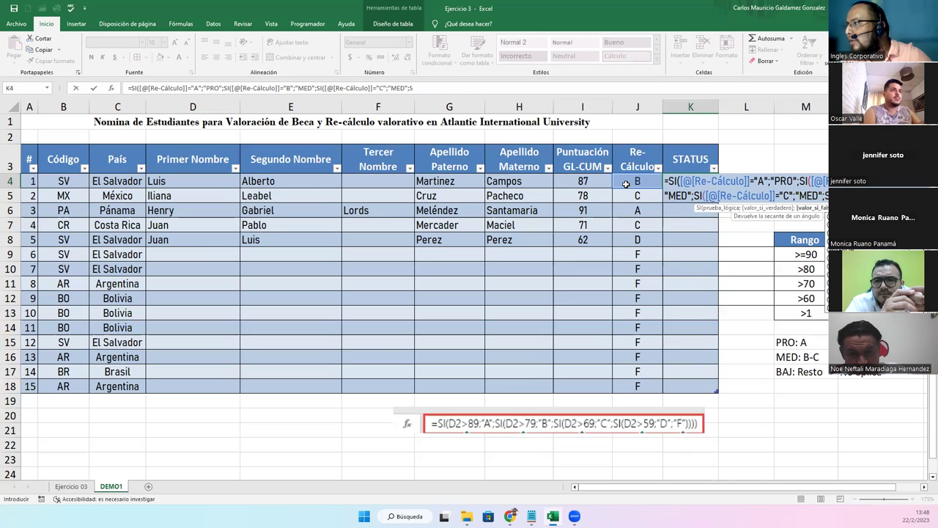
type(";")
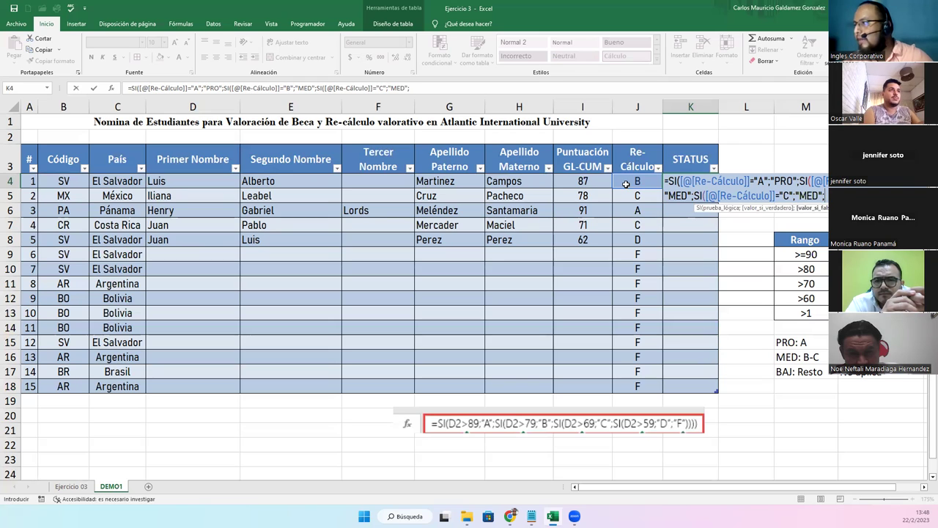
type("\"BAJ\")")
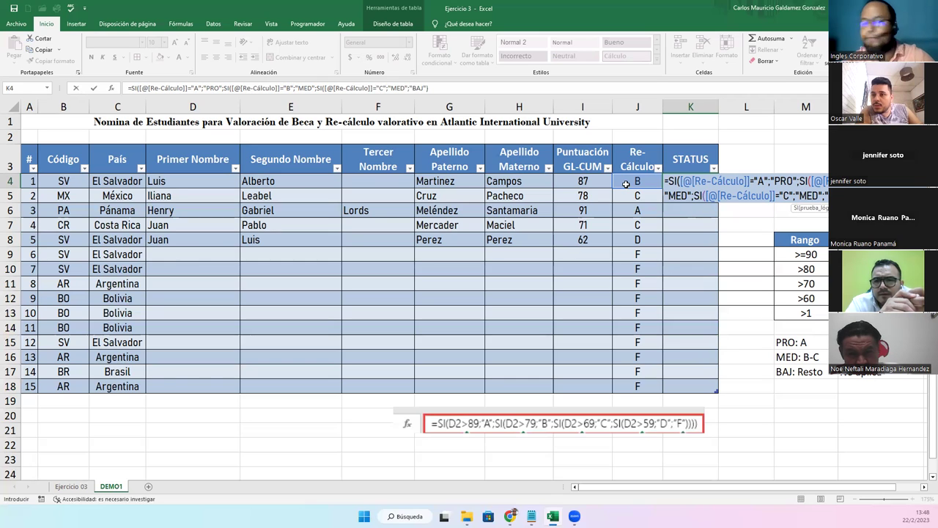
type("))")
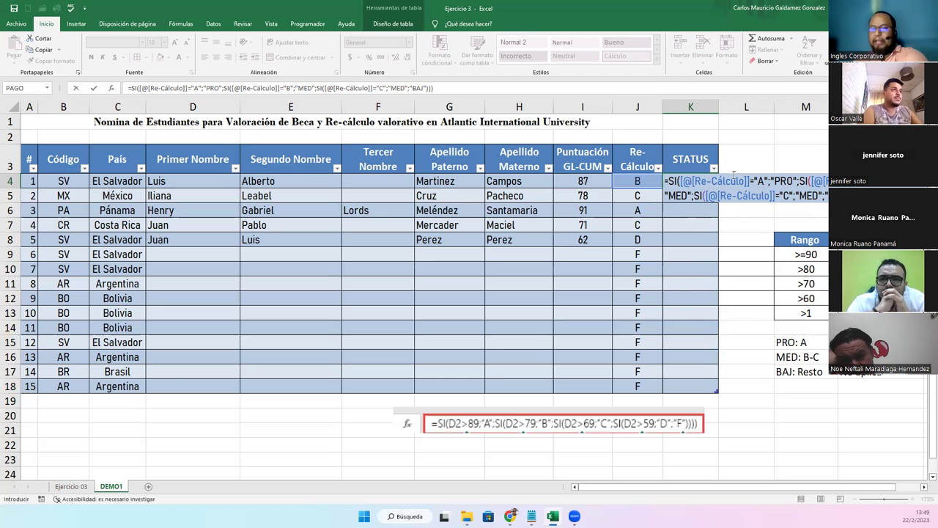
Commit the STATUS formula down the column and centre the results in K4:K18
key("Return")
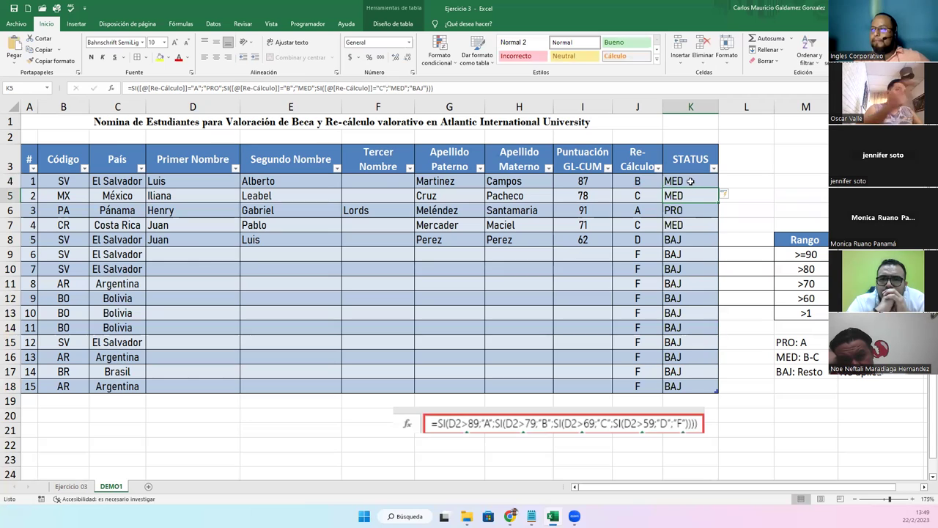
left_click_drag(676, 183, 675, 387)
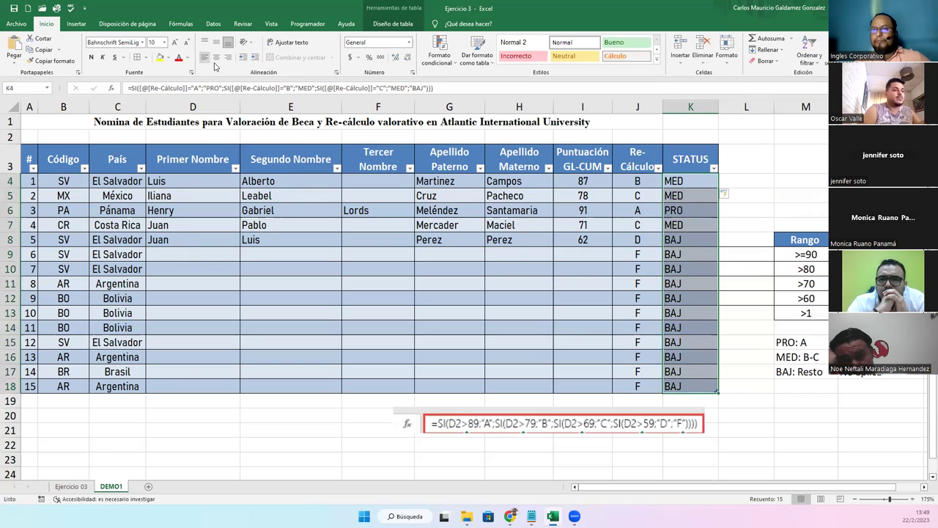
left_click(216, 56)
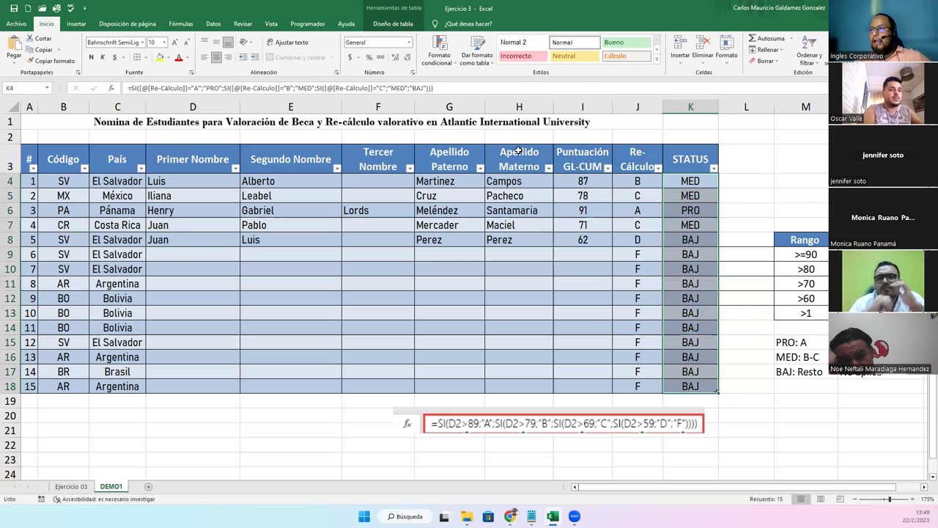
Try a Text That Contains rule for 'PRO.' with a preset highlight, then dismiss it
left_click(449, 57)
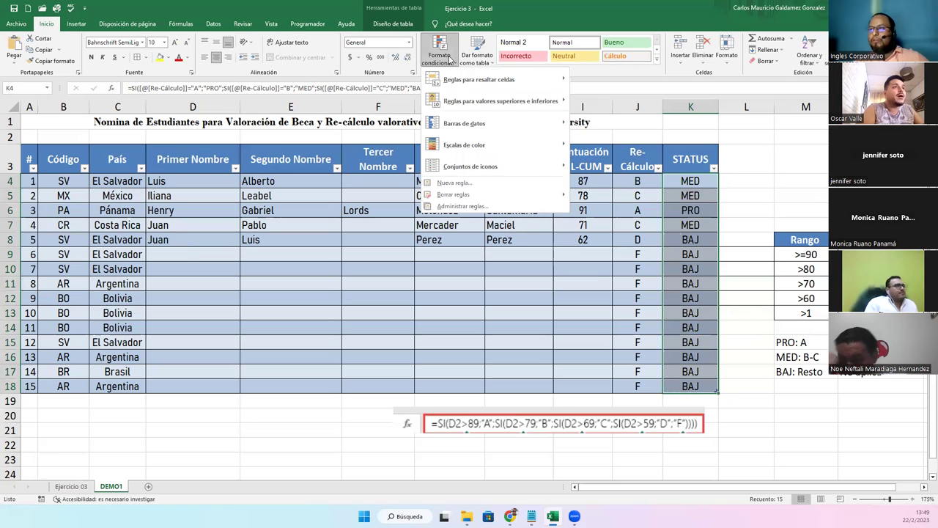
mouse_move(478, 82)
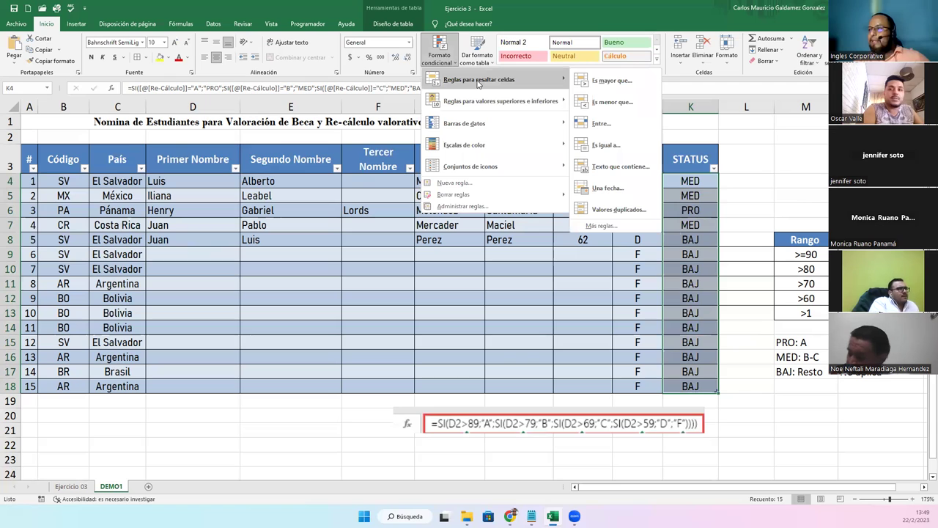
left_click(609, 168)
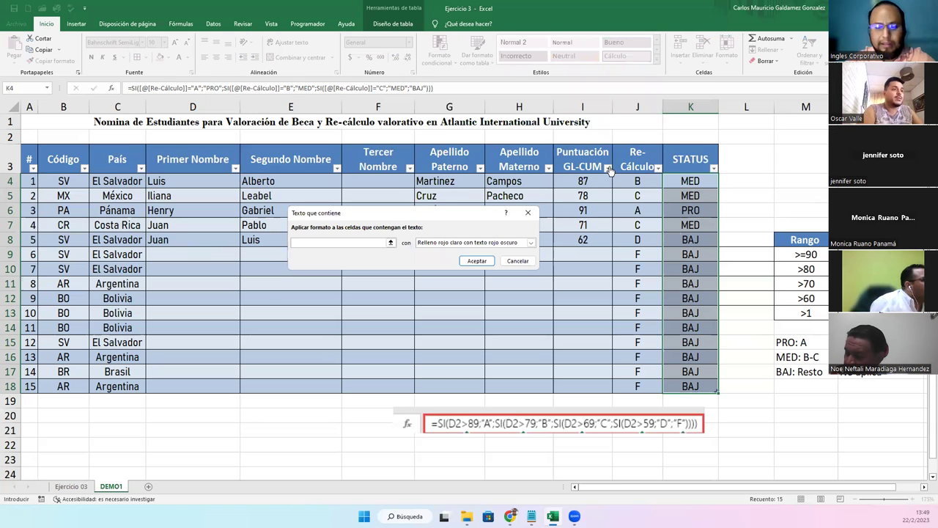
type("PRO")
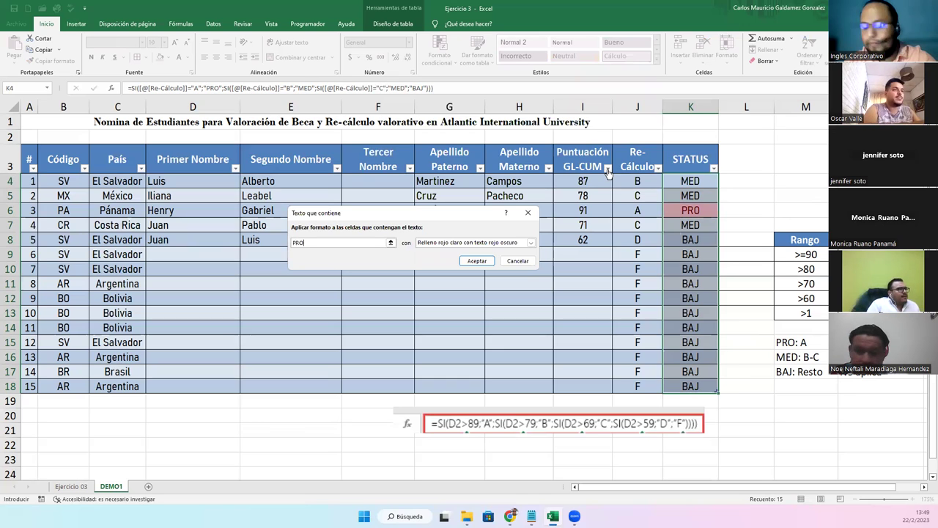
type(".")
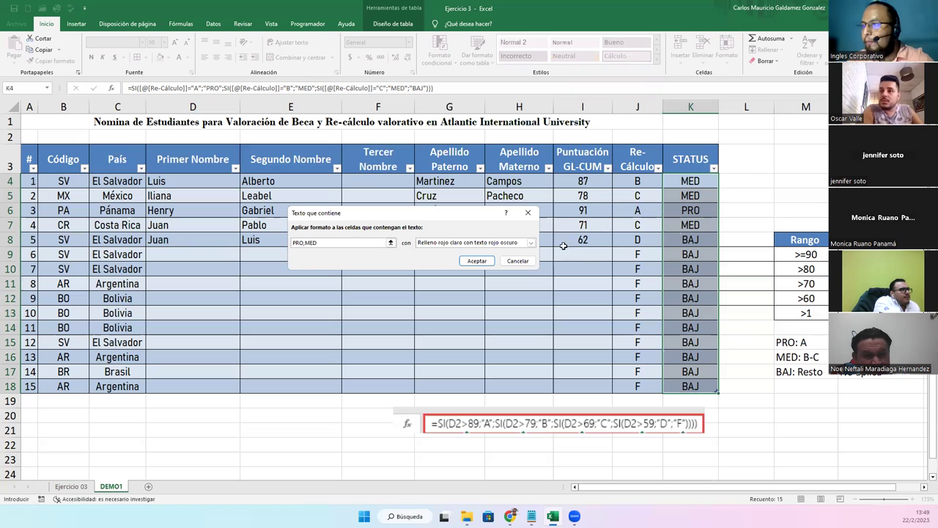
left_click(480, 242)
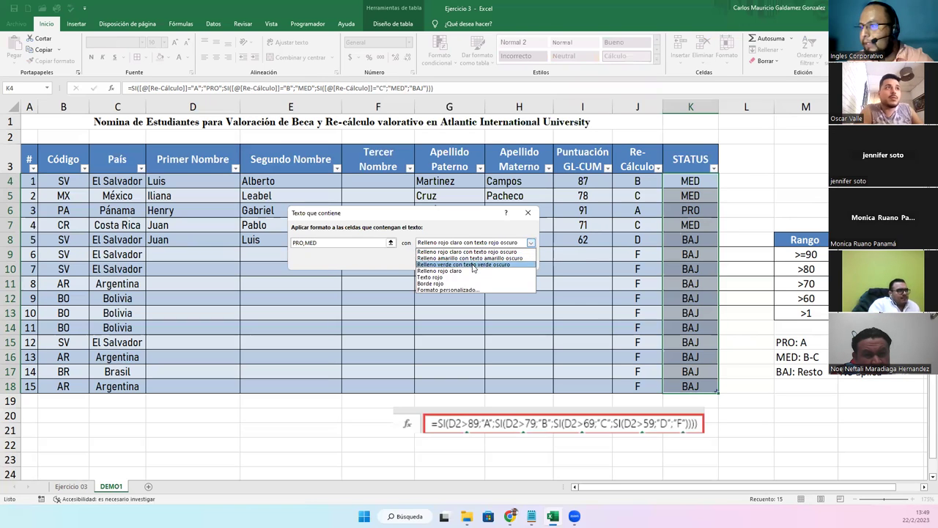
left_click(474, 259)
left_click(468, 263)
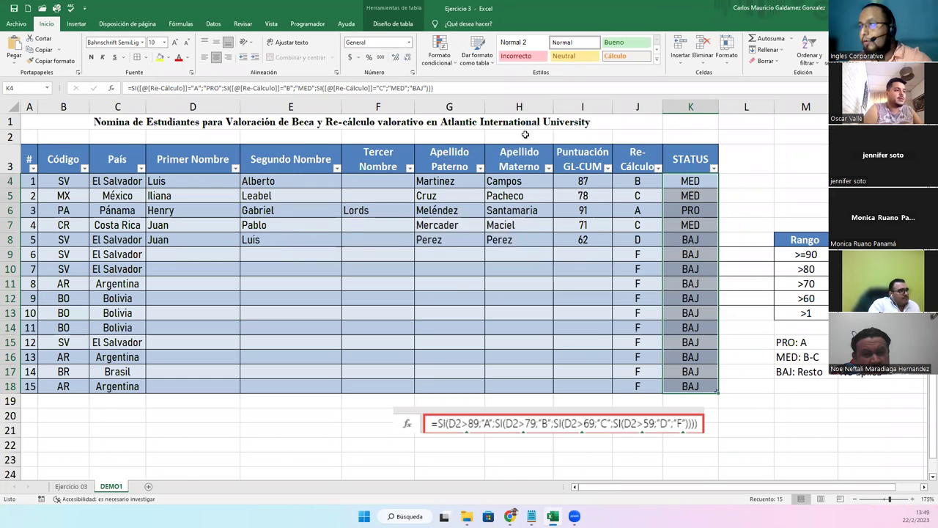
Highlight STATUS cells containing PRO with green fill and dark green text
left_click(440, 53)
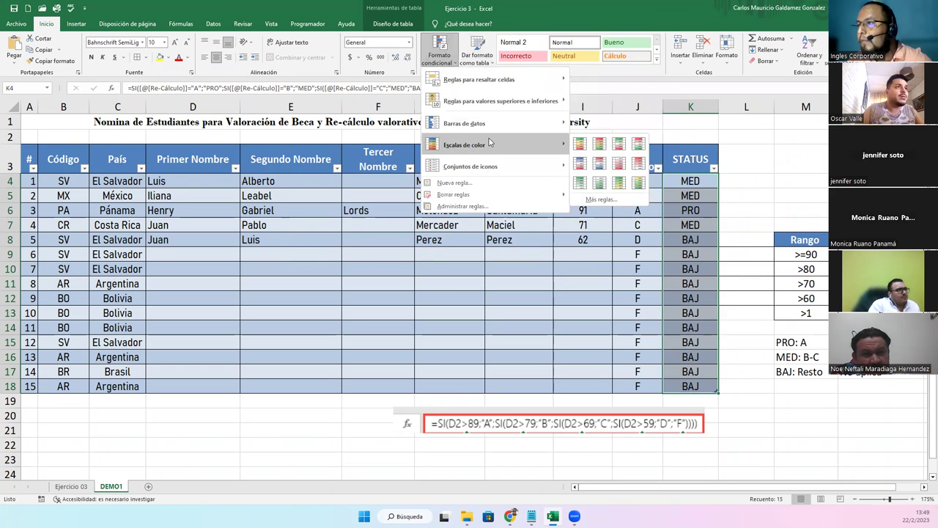
mouse_move(511, 79)
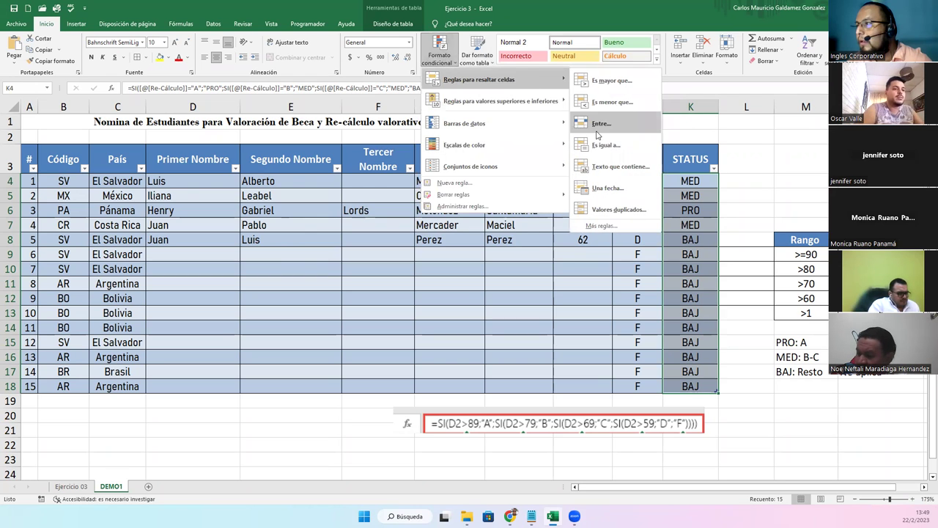
left_click(609, 163)
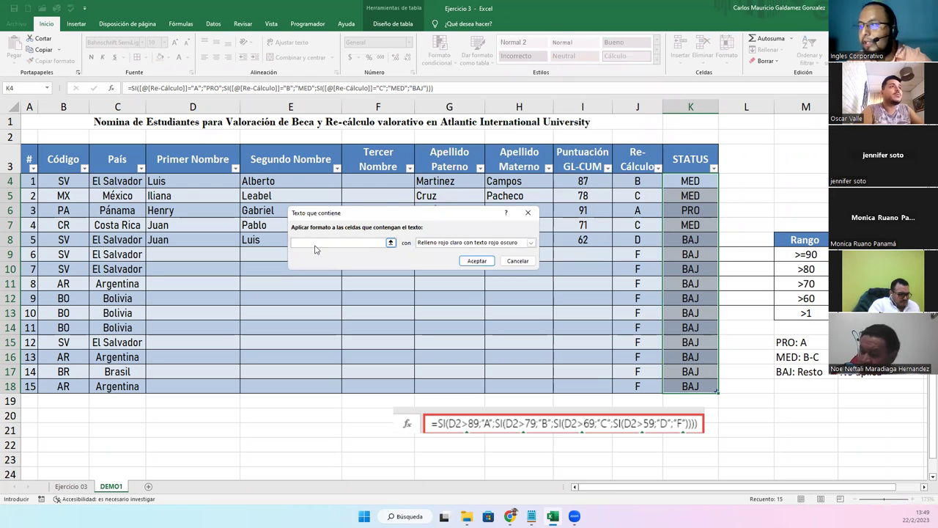
type("PRO")
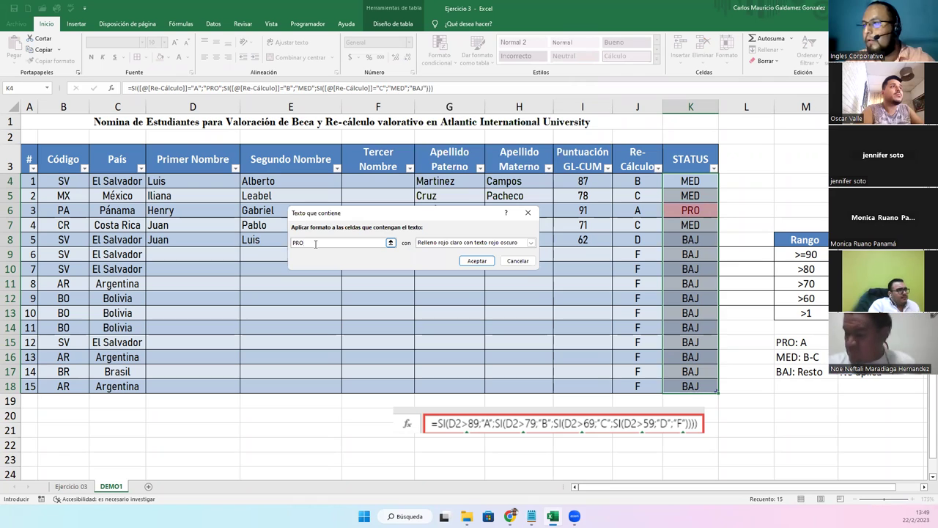
left_click(454, 243)
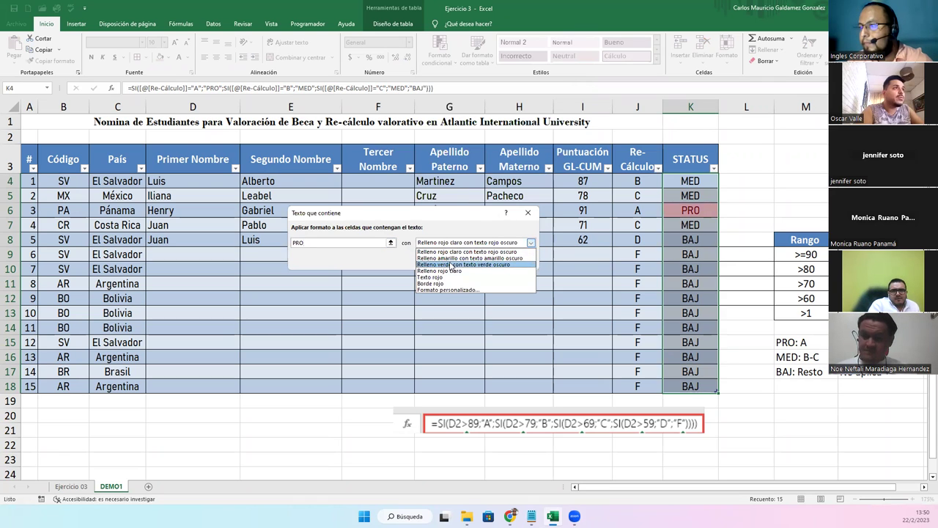
left_click(467, 262)
left_click(476, 261)
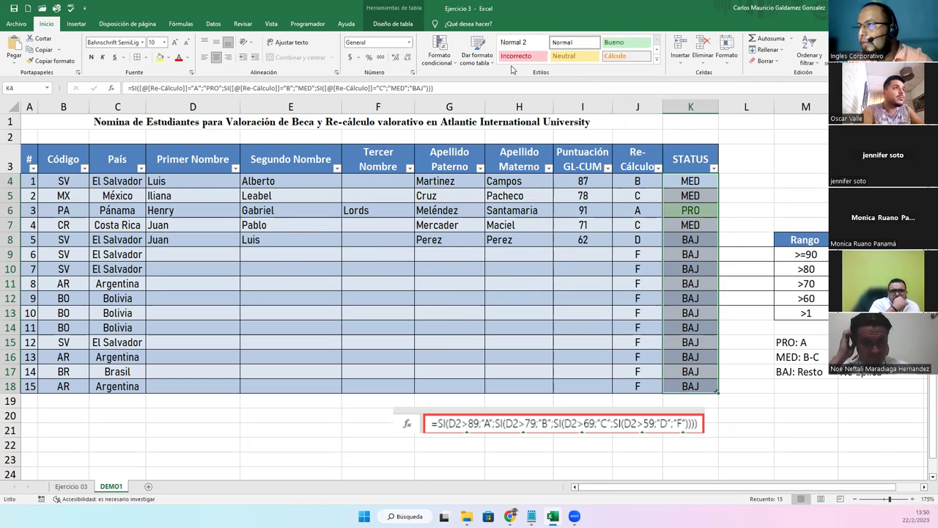
left_click(442, 55)
Start a Text That Contains rule for 'ME' with a custom format, trying yellow and gold fills
mouse_move(505, 80)
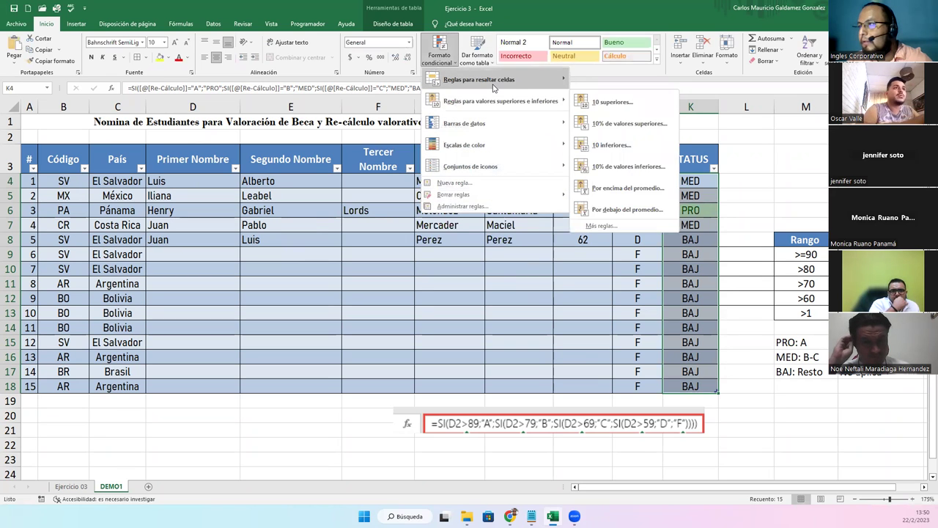
left_click(618, 167)
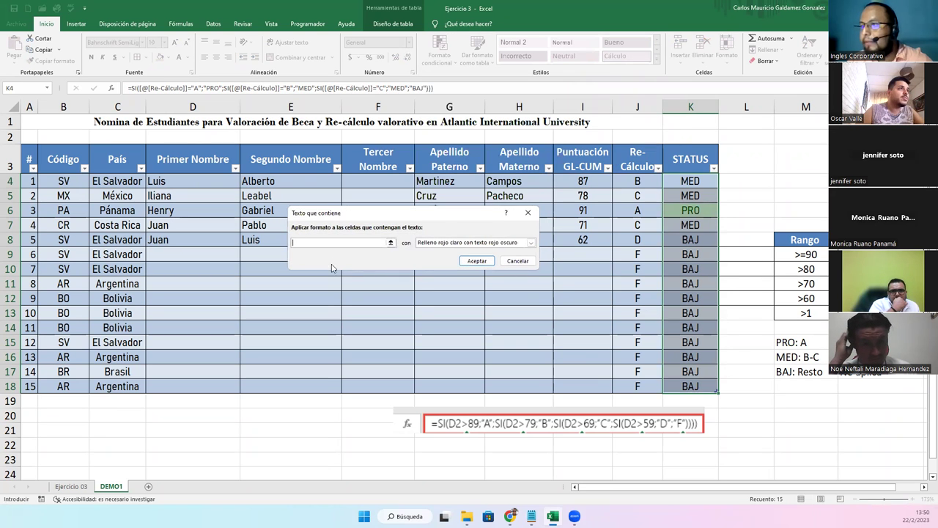
type("MED")
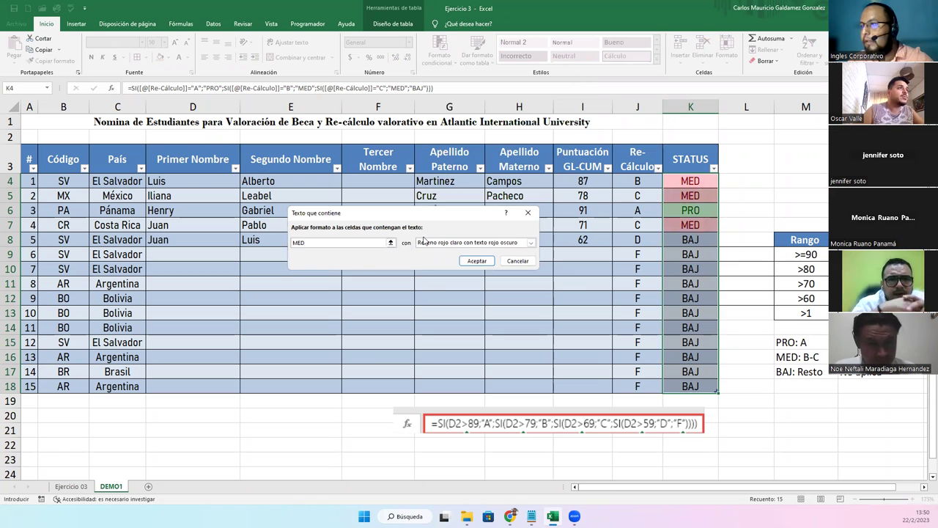
left_click(531, 242)
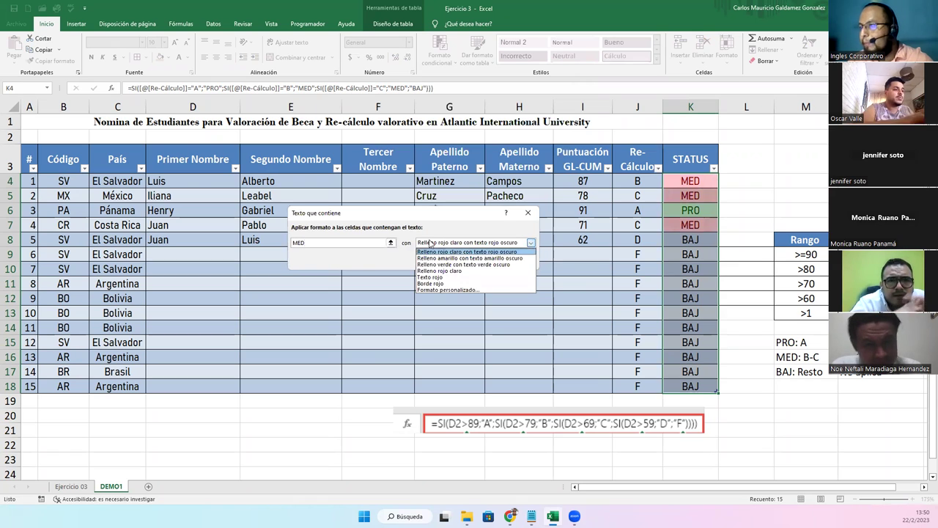
left_click(442, 290)
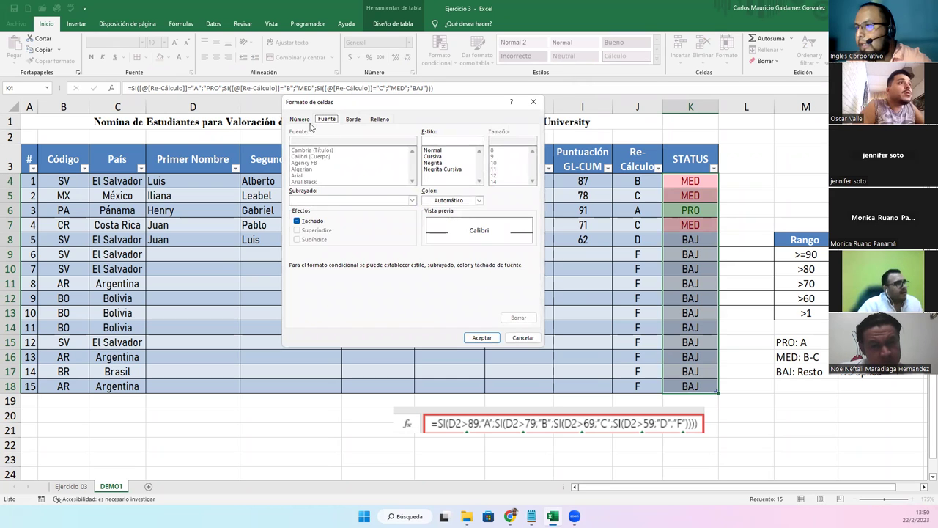
left_click(379, 120)
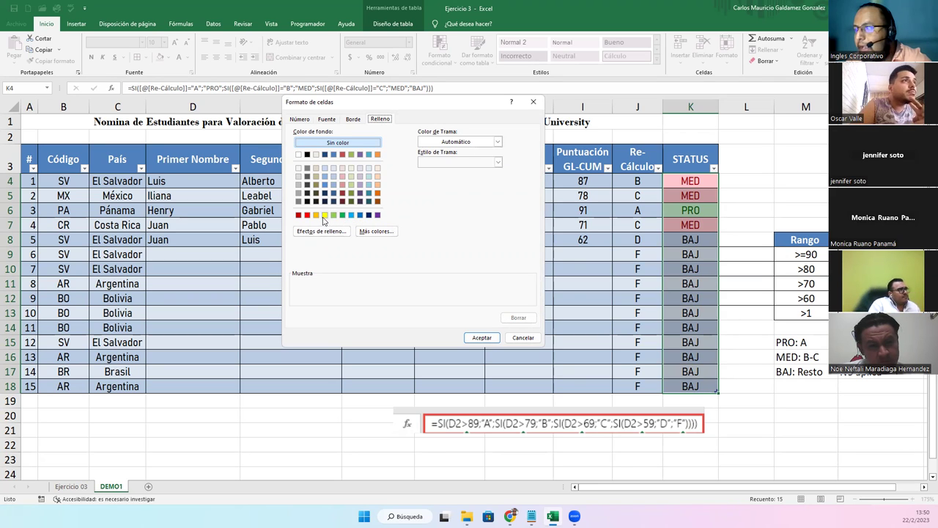
left_click(322, 217)
left_click(314, 218)
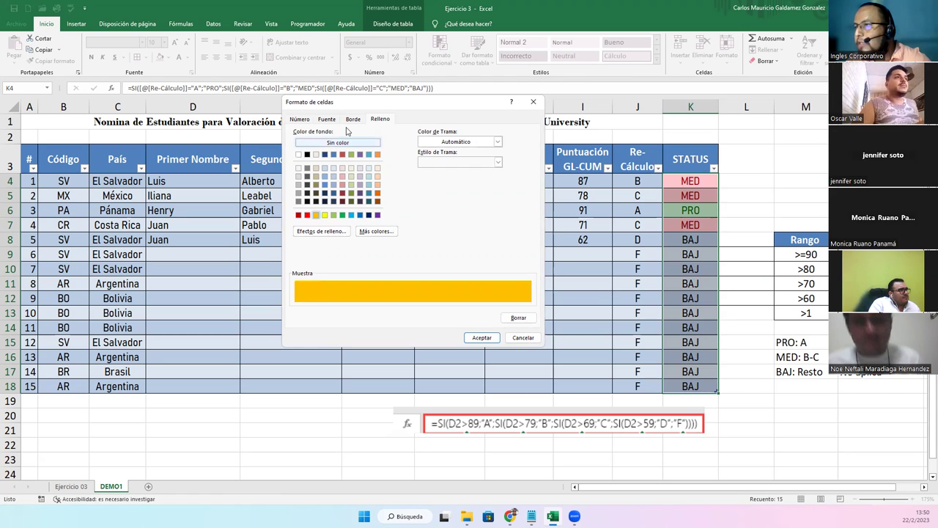
Set the custom format's font colour to dark orange for MED cells
left_click(327, 119)
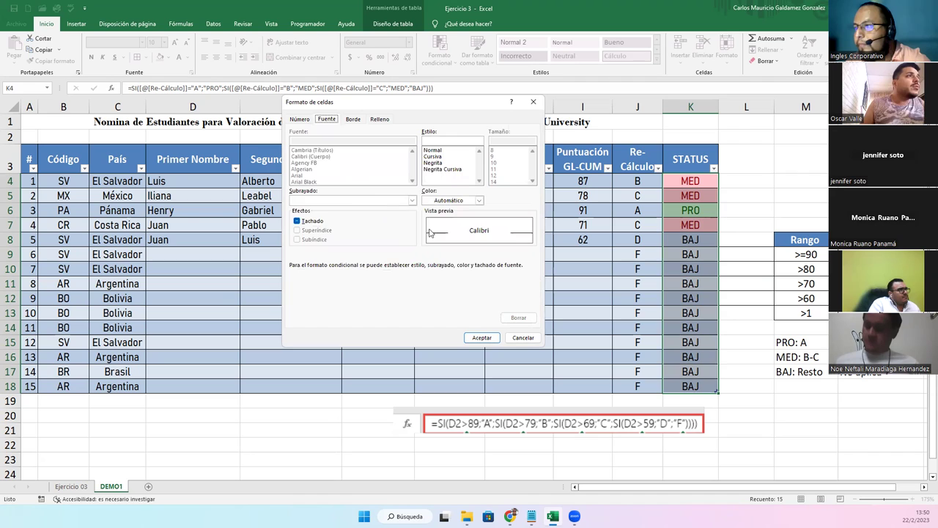
left_click(355, 120)
left_click(374, 121)
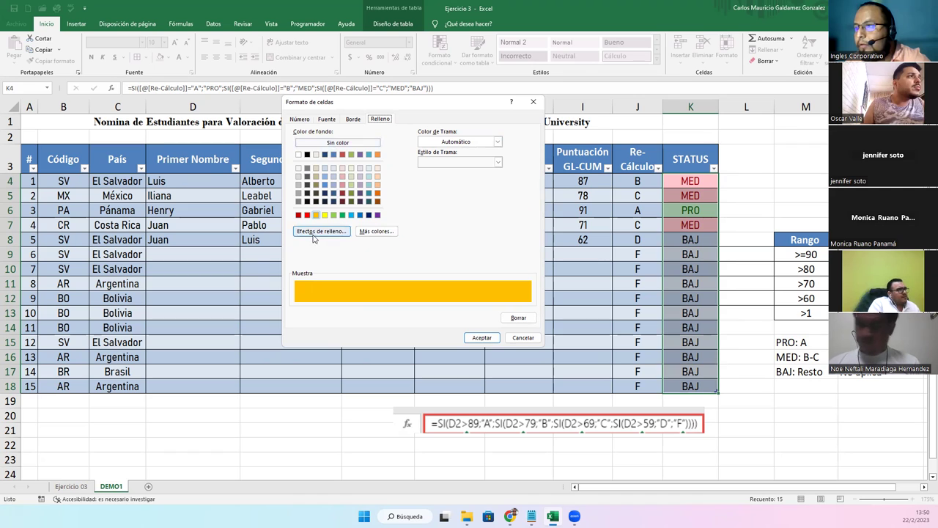
left_click(327, 119)
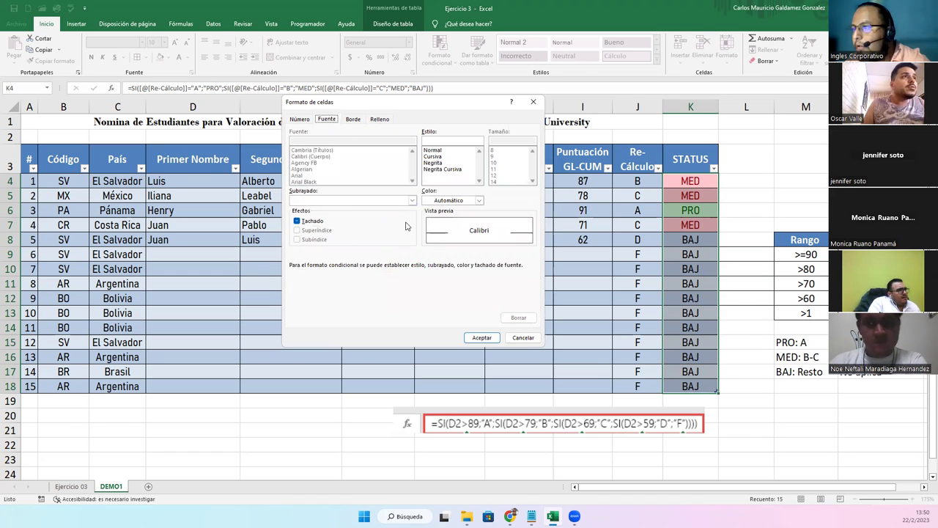
left_click(479, 200)
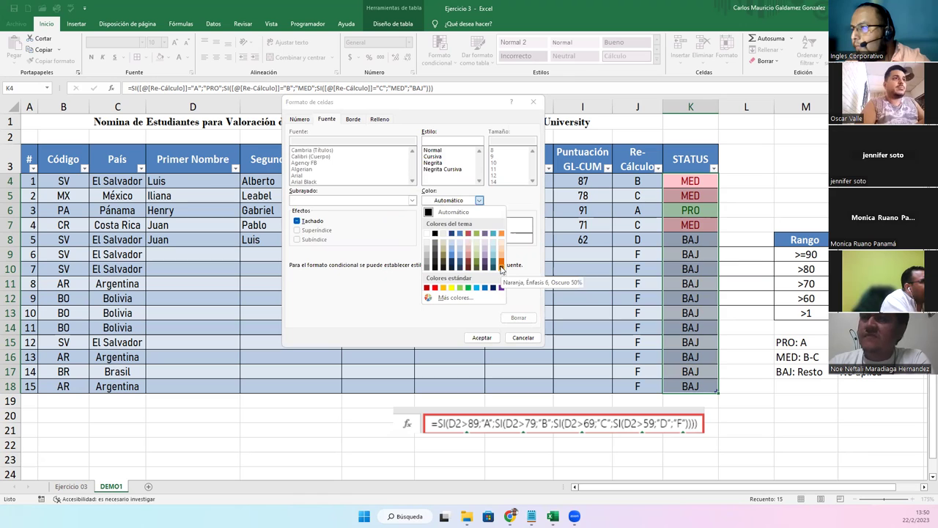
left_click(501, 265)
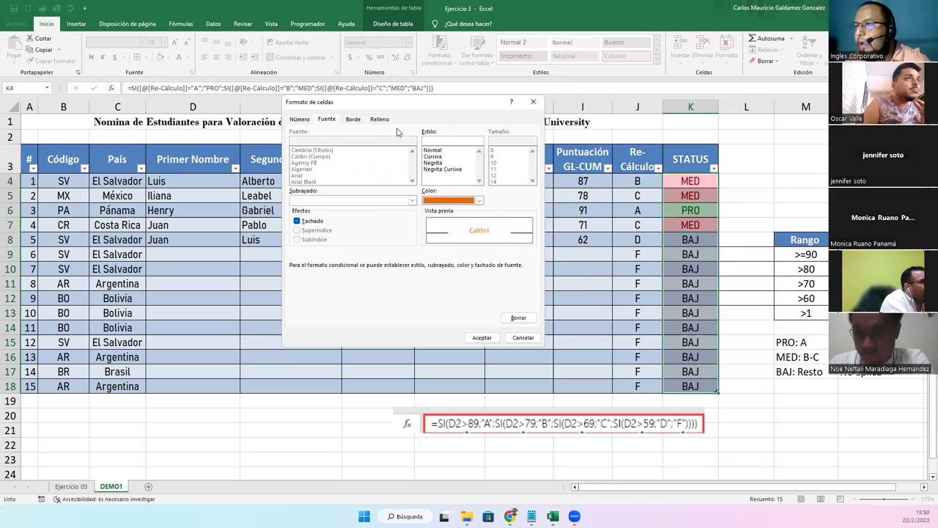
Give MED cells a light peach fill and apply the rule to STATUS
left_click(355, 120)
left_click(380, 118)
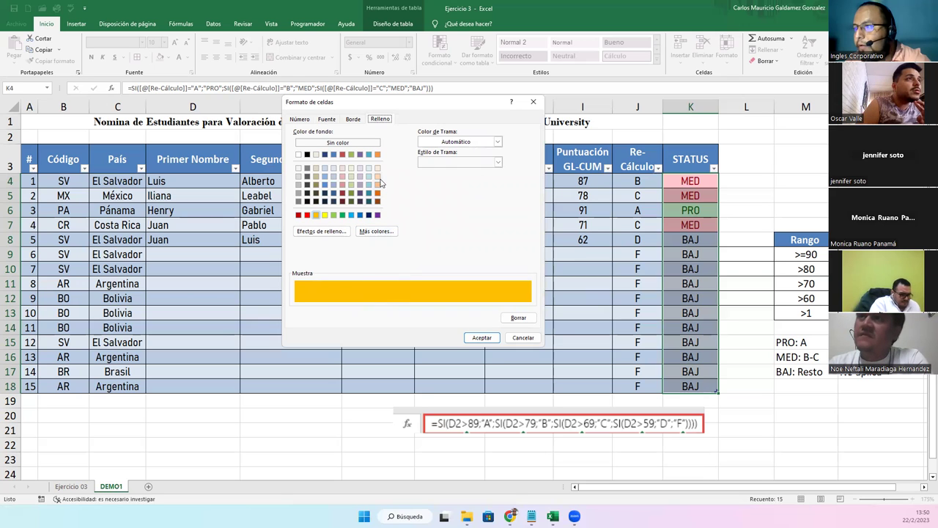
left_click(378, 184)
left_click(377, 176)
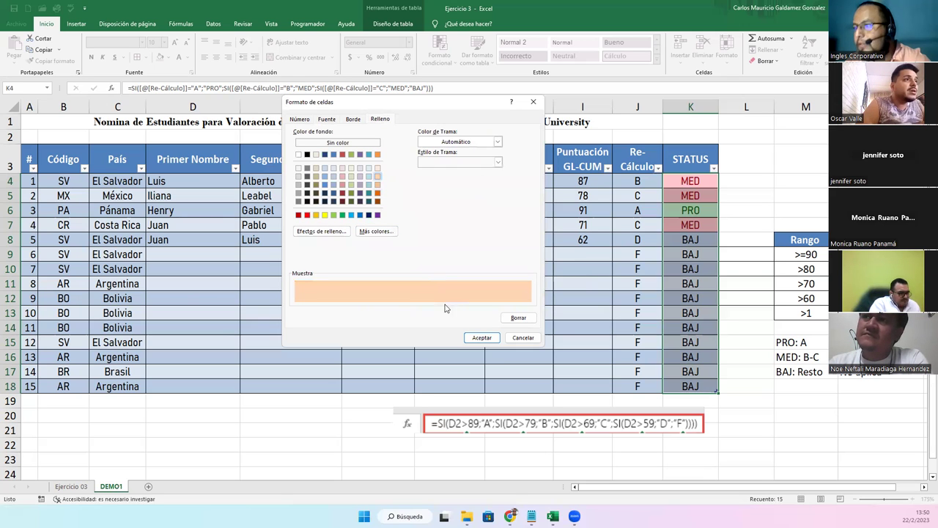
left_click(485, 337)
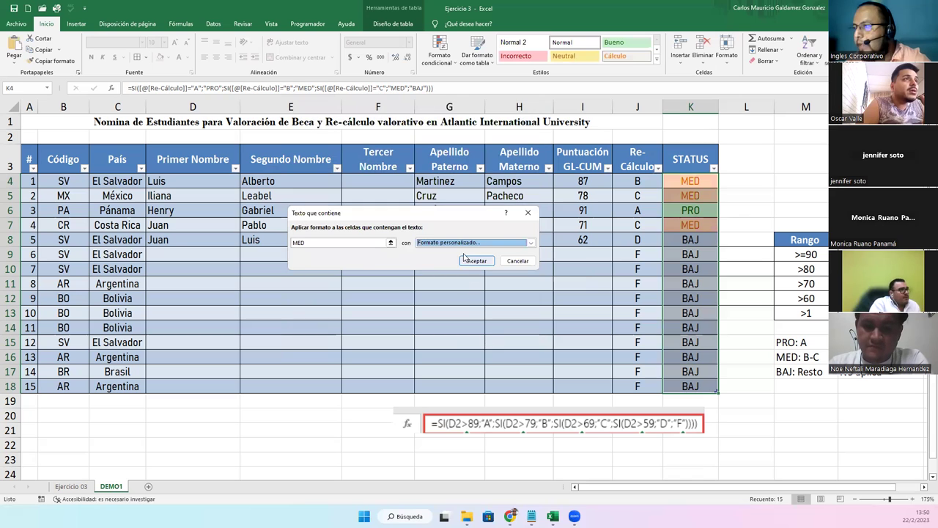
left_click(466, 262)
left_click(617, 329)
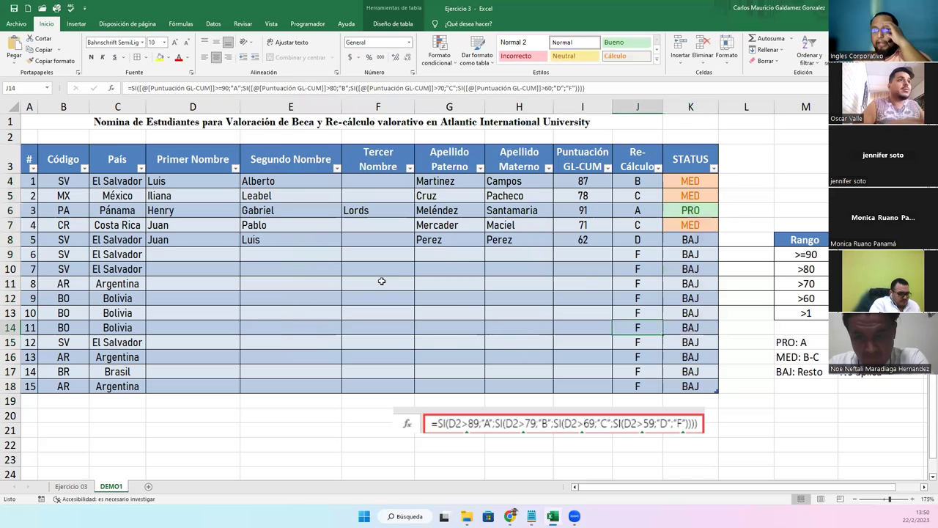
Enter student 6's first and second names in D9 and E9
left_click(189, 252)
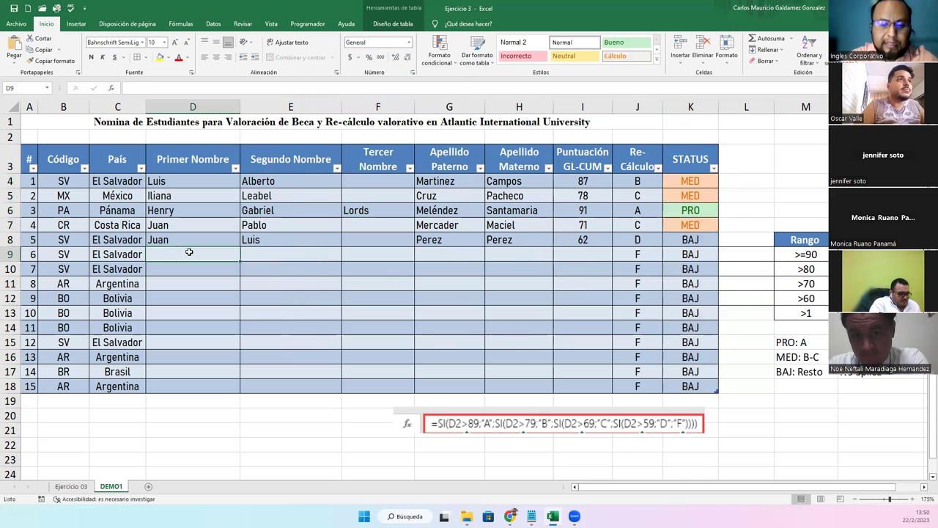
key("Tab")
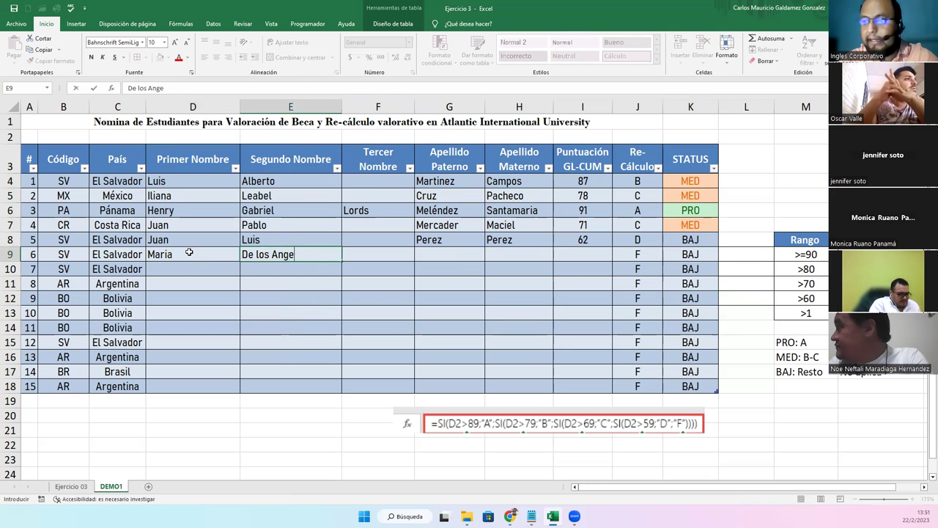
key("Tab")
key("Tab")
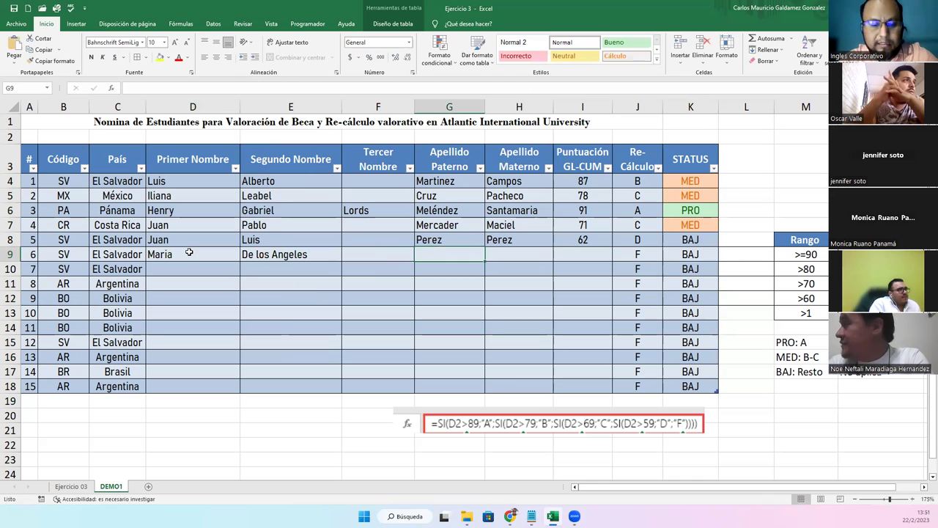
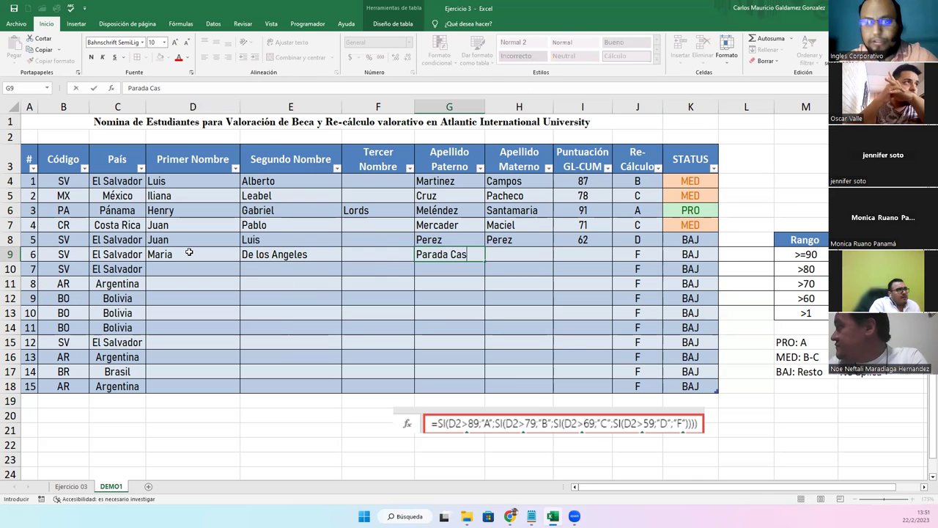
Add student 6's two surnames and a score of 93
key("Tab")
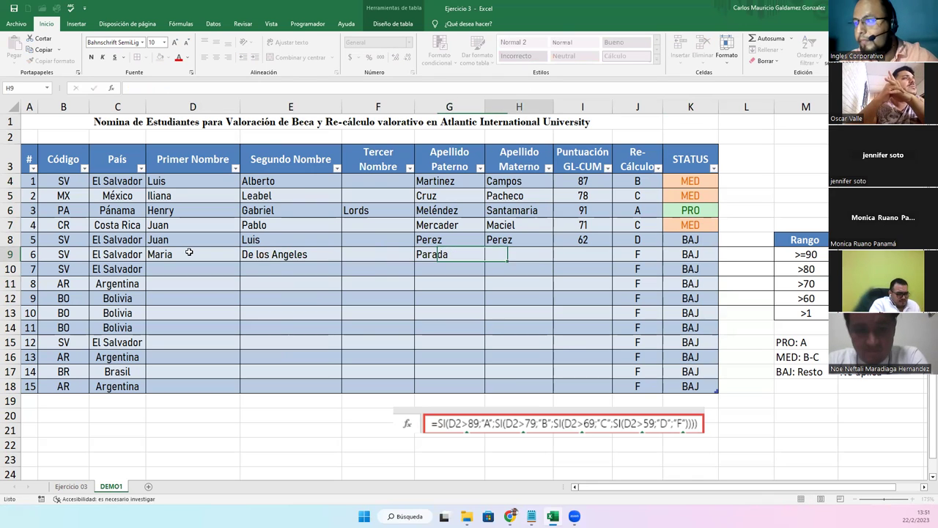
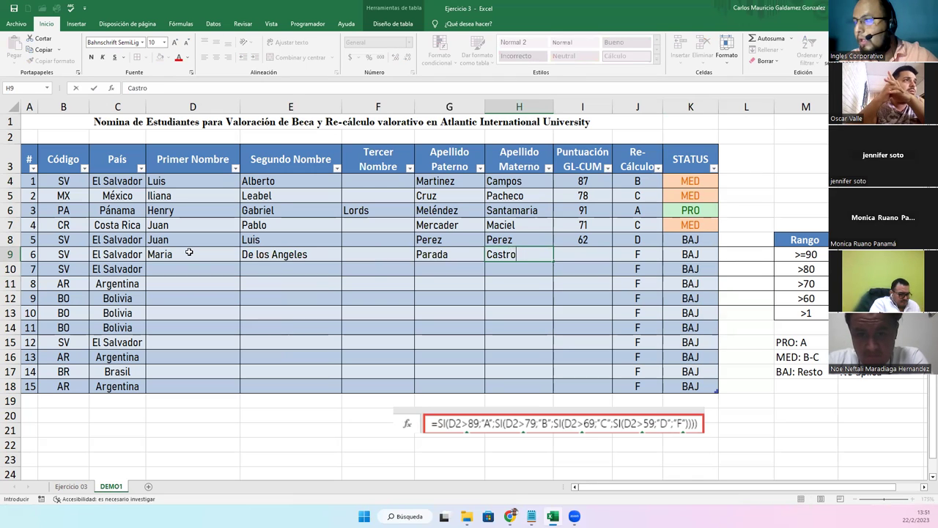
key("Tab")
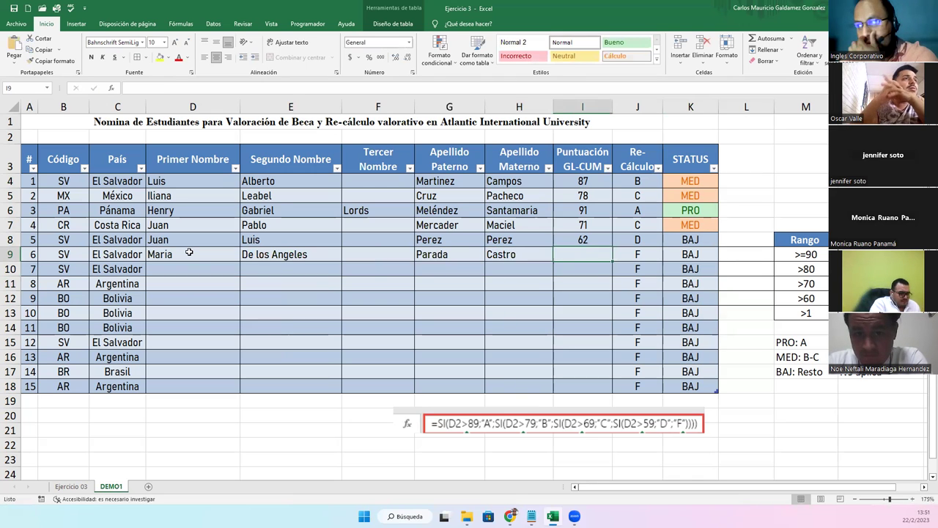
type("93")
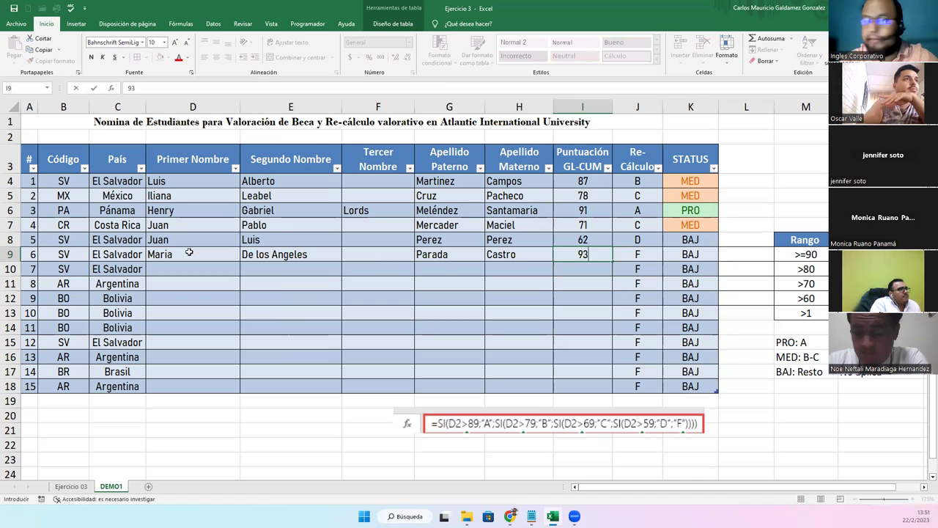
key("Return")
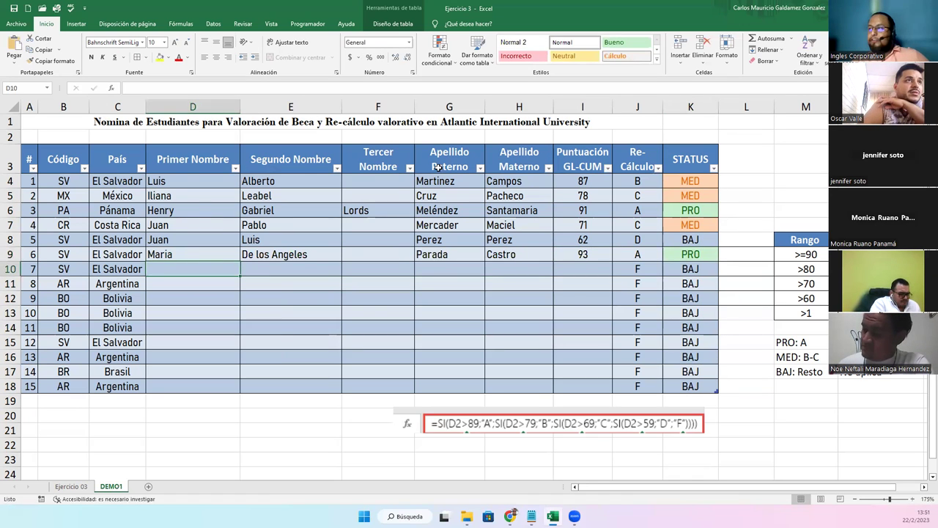
Narrow name columns F, E and D and widen score column I slightly
left_click_drag(692, 178, 684, 387)
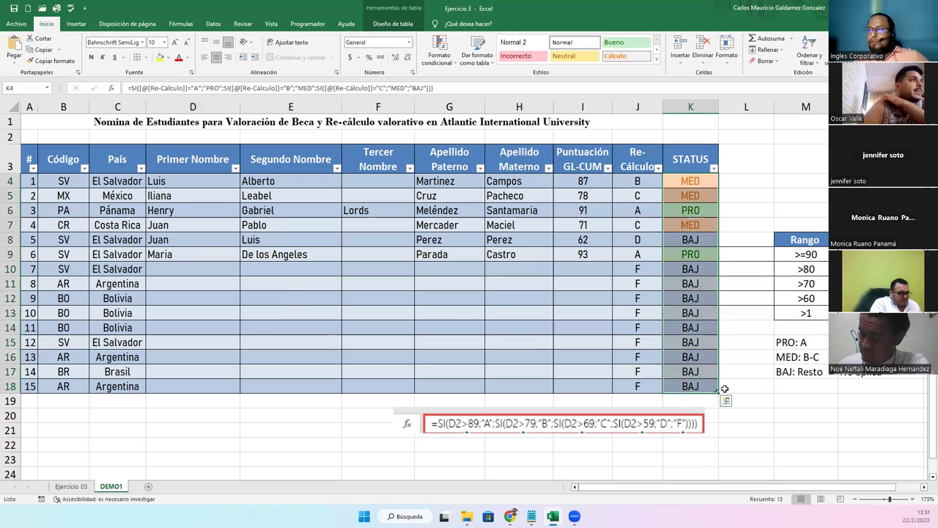
left_click(343, 323)
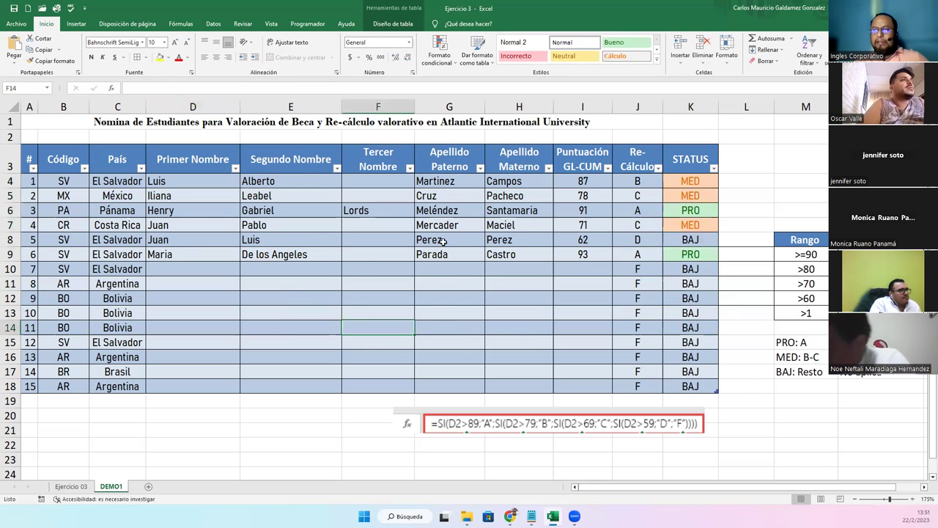
left_click_drag(415, 108, 407, 110)
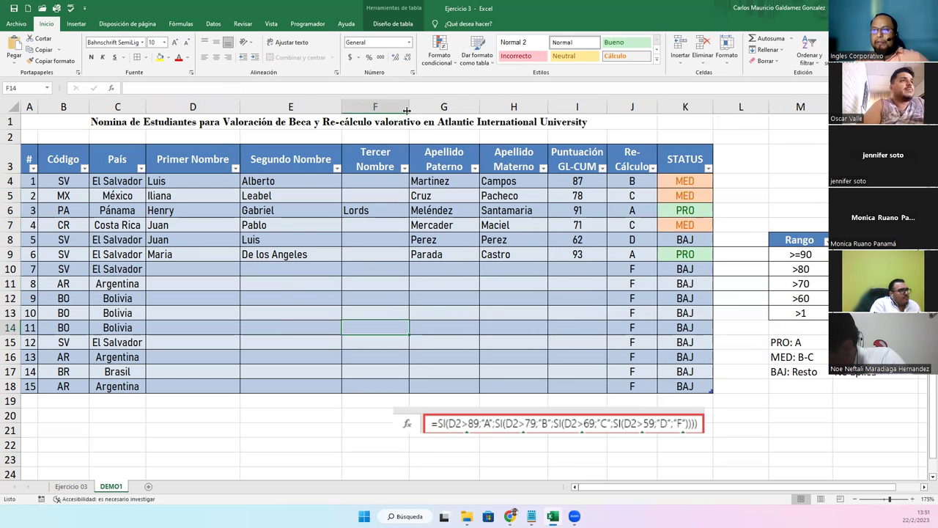
left_click_drag(341, 111, 316, 112)
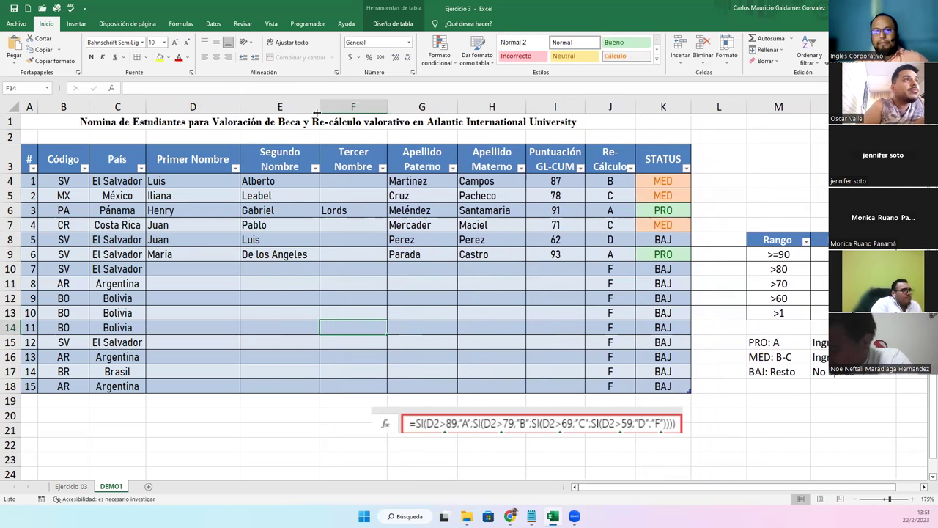
left_click_drag(237, 108, 214, 108)
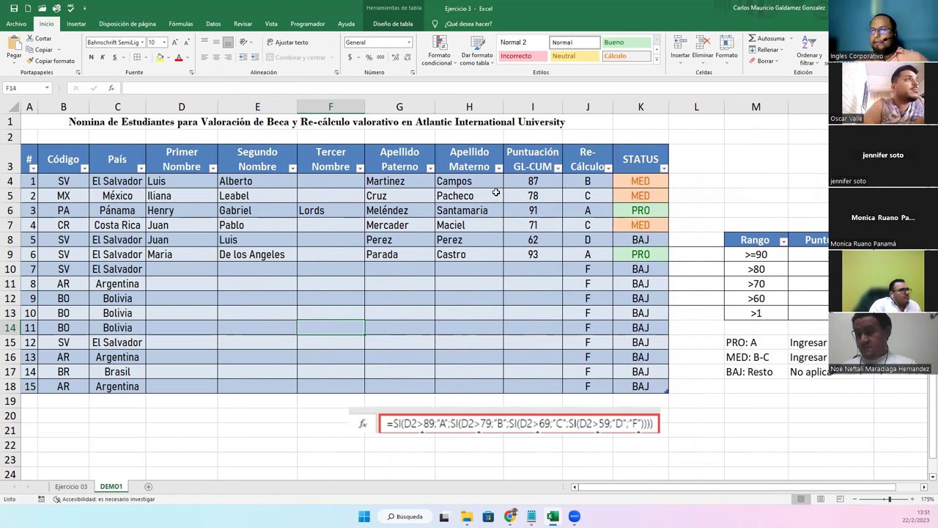
left_click_drag(565, 109, 569, 110)
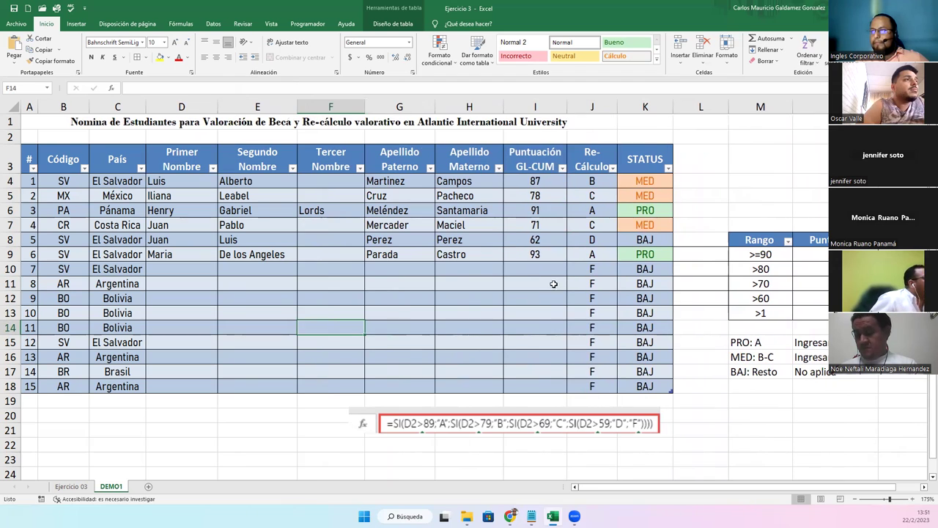
left_click(466, 330)
left_click(504, 418)
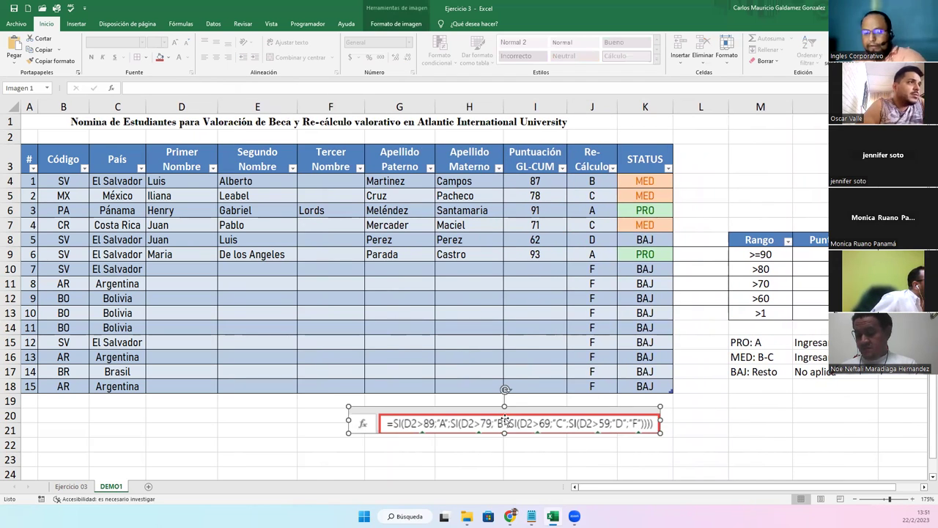
Delete the formula picture from below the DEMO1 student table
key("Delete")
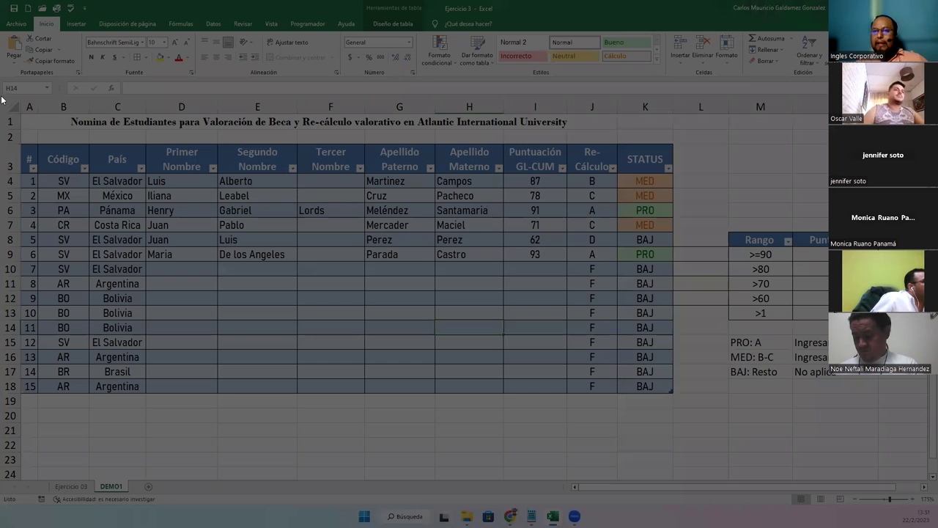
left_click_drag(3, 97, 894, 415)
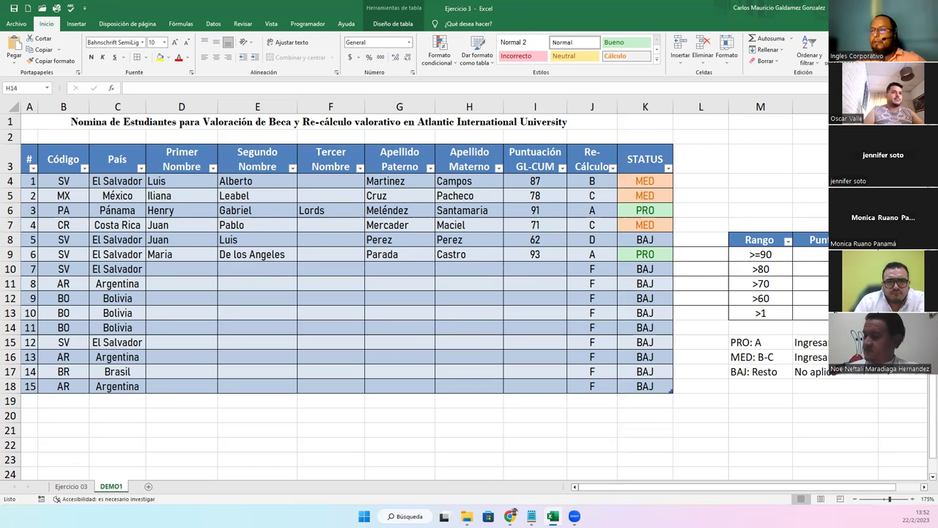
left_click(478, 332)
Set printing to Carta paper in landscape orientation, then return to the sheet
key("ctrl+p")
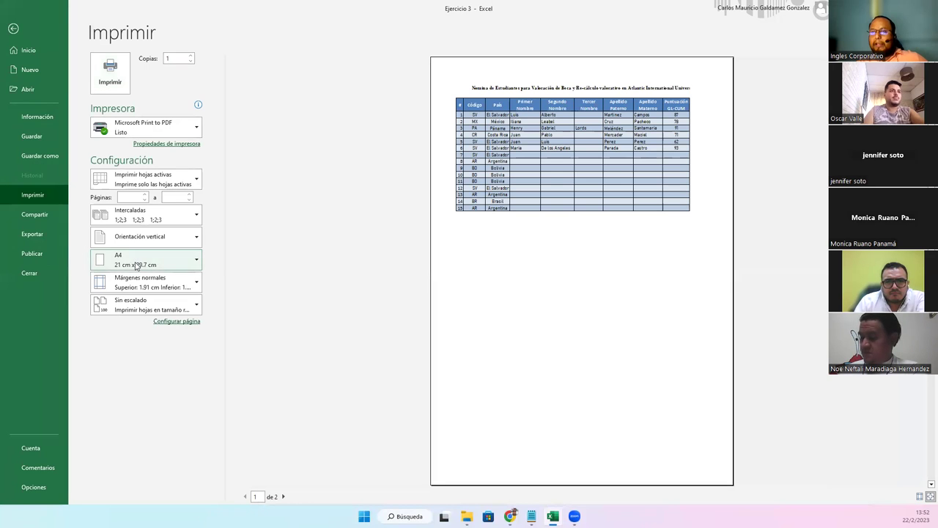
left_click(136, 264)
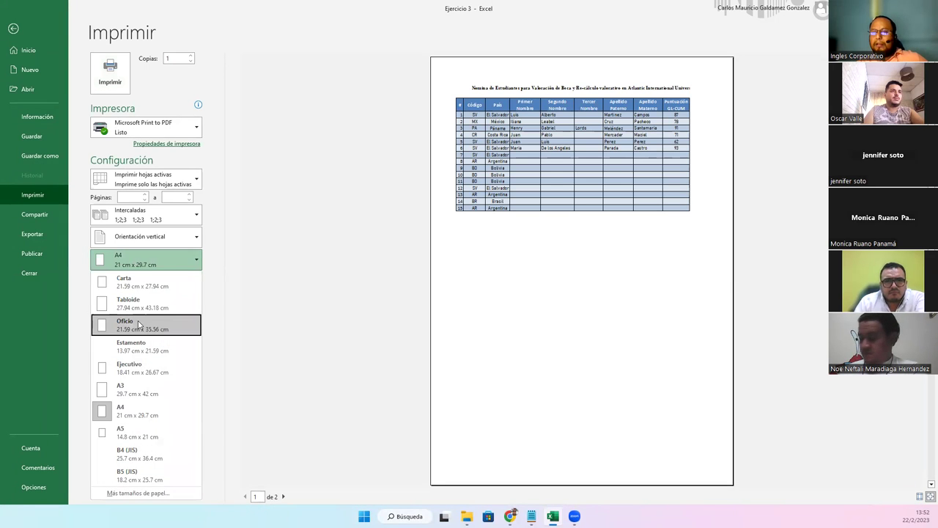
left_click(138, 323)
left_click(144, 265)
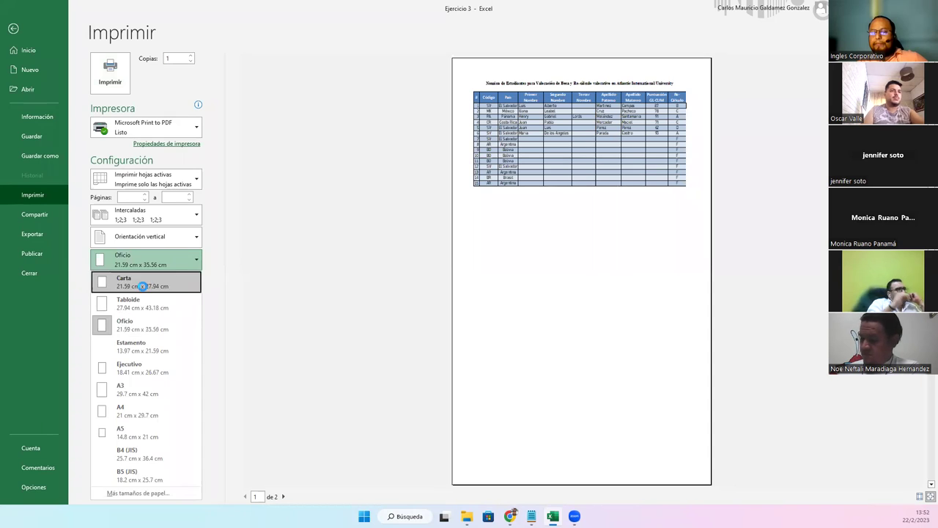
left_click(143, 286)
left_click(144, 242)
left_click(146, 283)
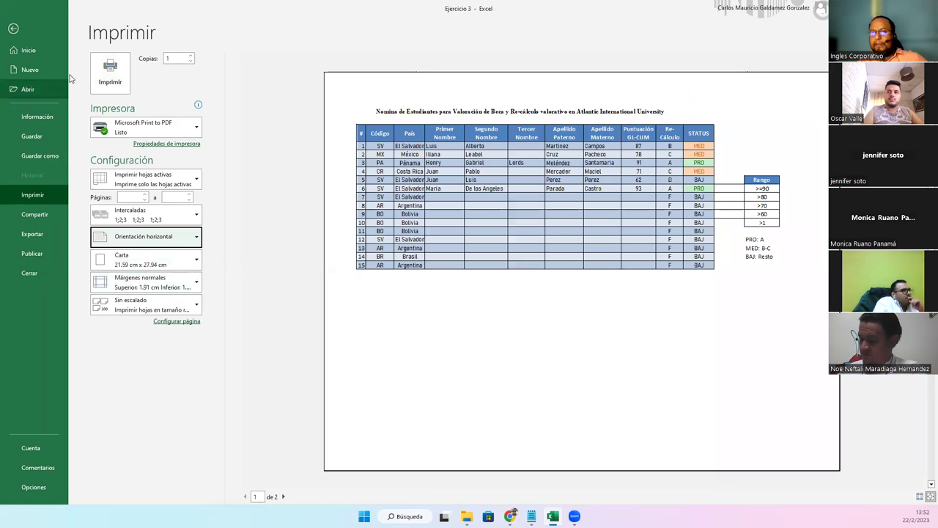
left_click(14, 28)
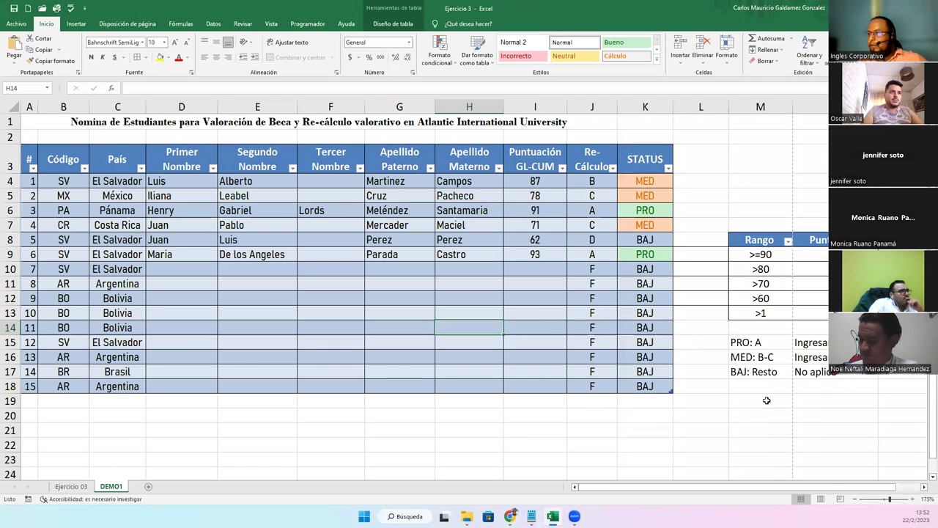
In Page Break Preview, extend the printed page to include the Rango table and narrow column L
left_click(840, 499)
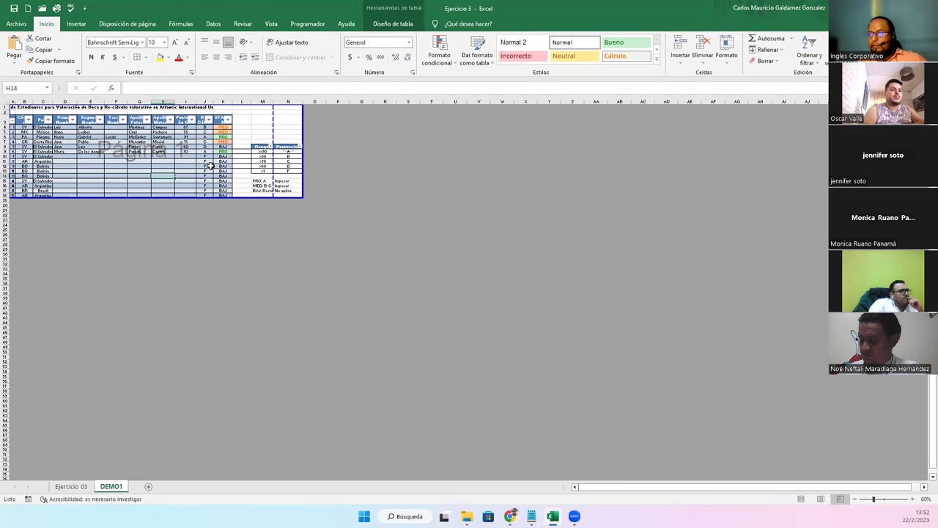
left_click_drag(272, 127, 301, 127)
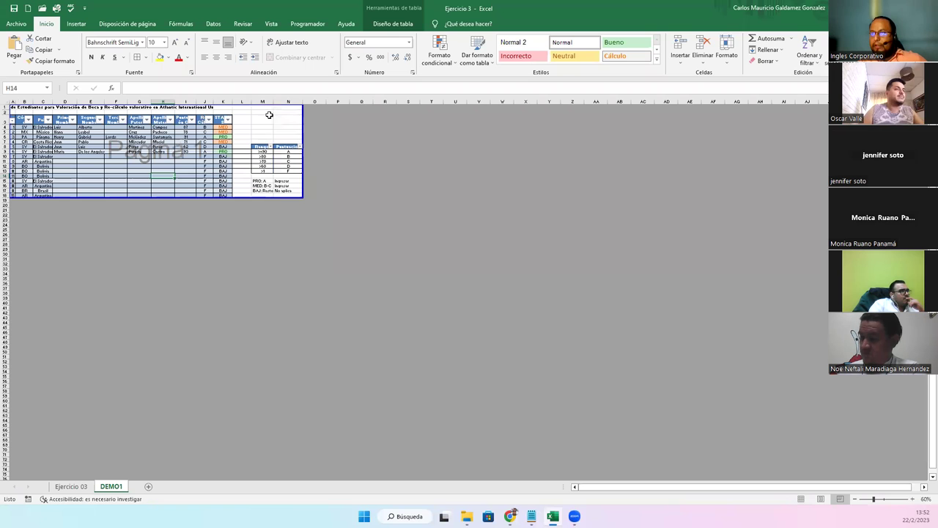
left_click_drag(251, 102, 243, 103)
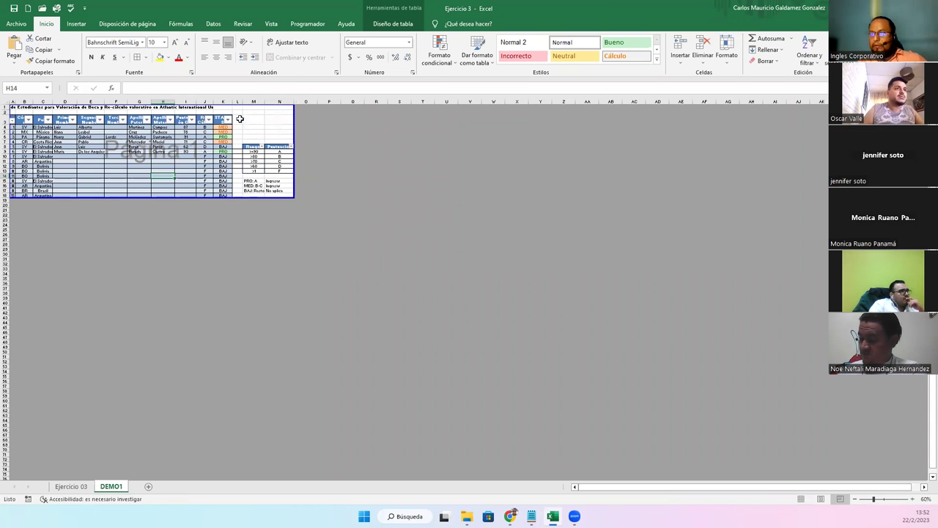
left_click(801, 499)
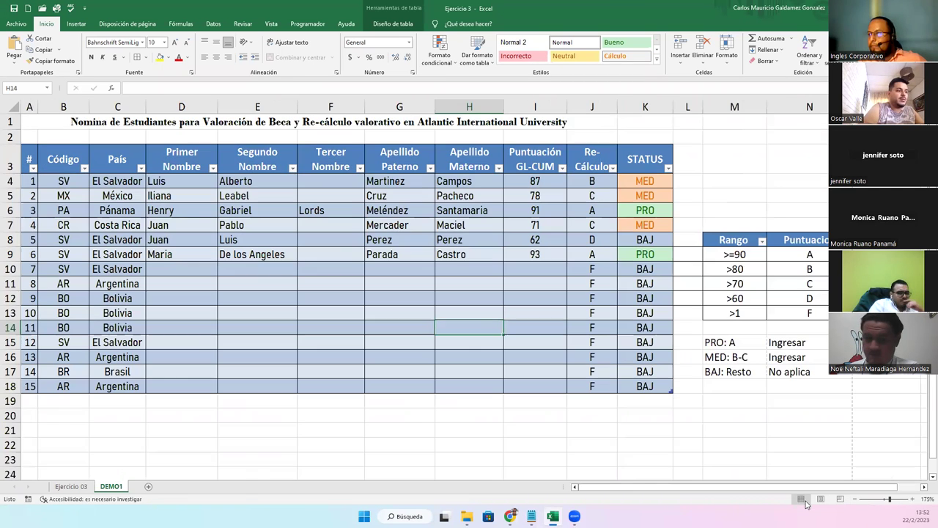
Fill L8 down to L13, then try copying M6 over L9:L13 and cancel
left_click(693, 241)
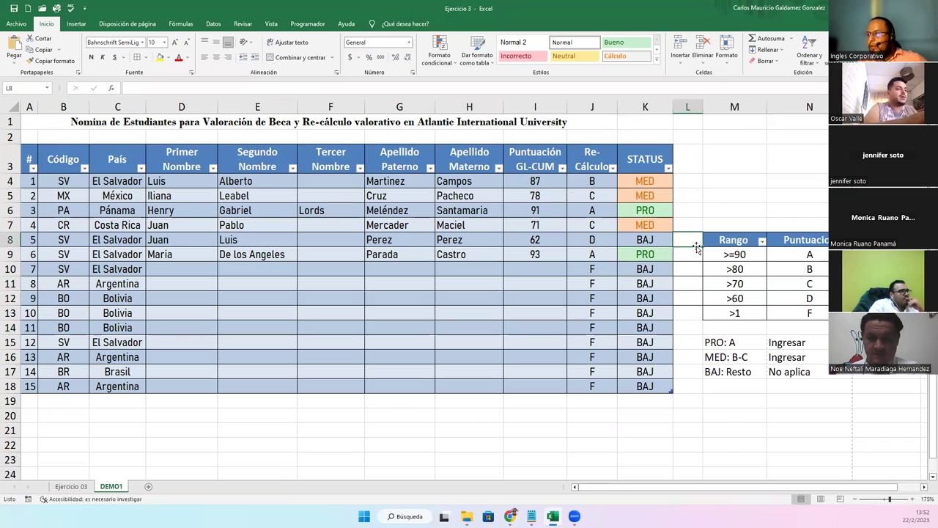
left_click_drag(701, 248, 700, 318)
left_click(698, 355)
left_click(729, 210)
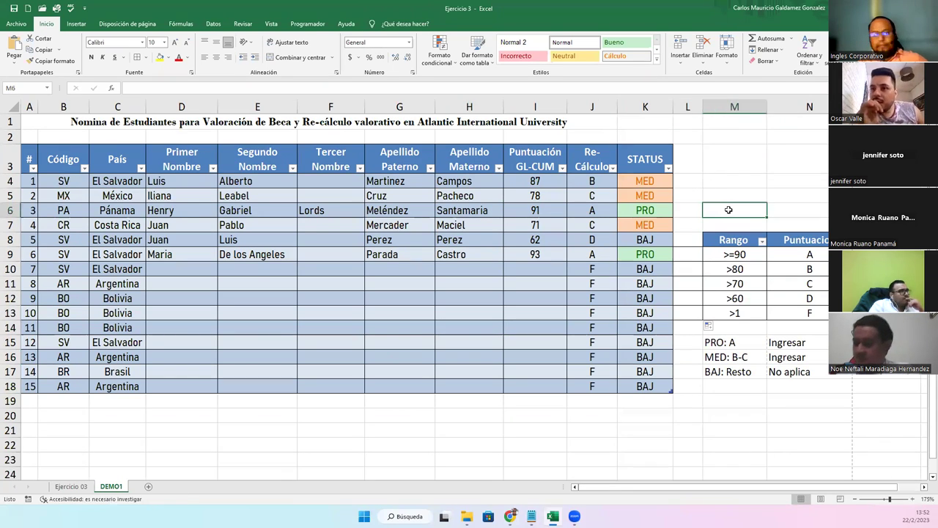
key("ctrl+c")
left_click_drag(693, 254, 691, 314)
key("Escape")
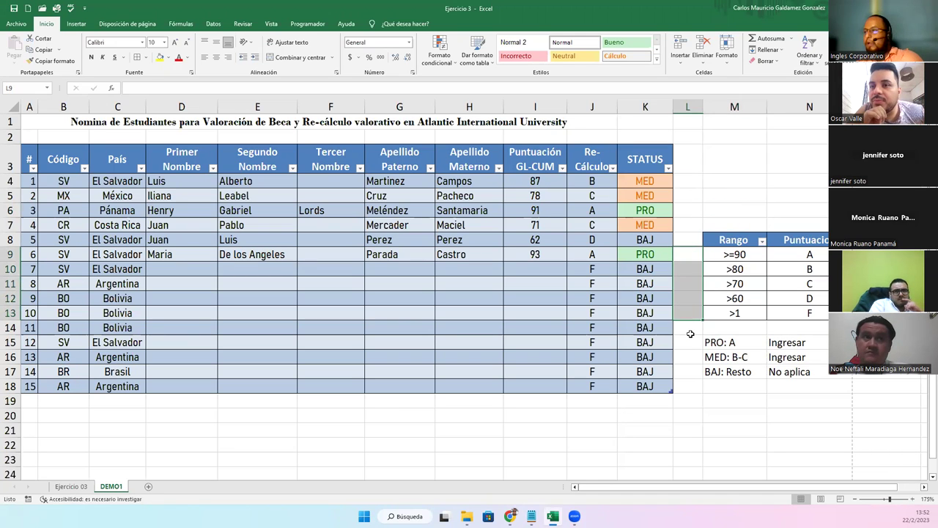
left_click(689, 354)
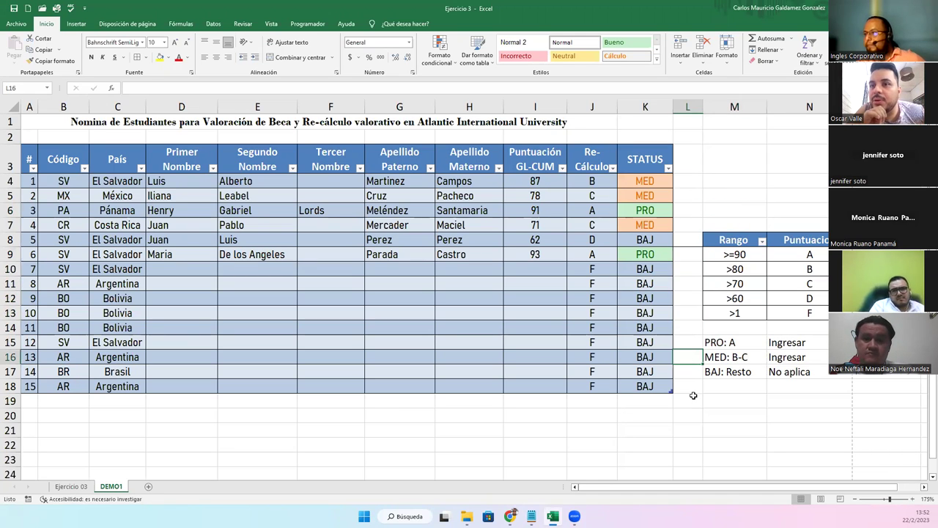
Paste the empty cell M6 into L8, then select STATUS cell K4
left_click(714, 214)
key("ctrl+c")
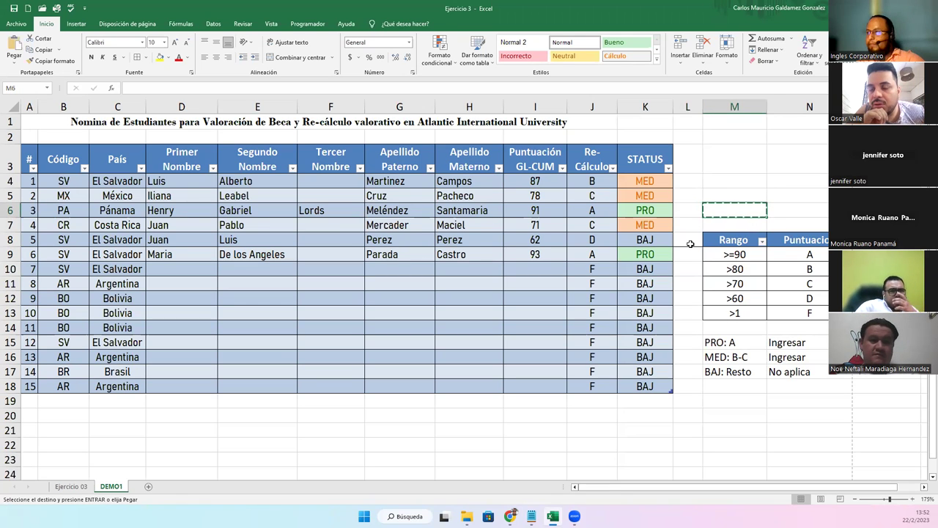
left_click(690, 241)
key("ctrl+v")
left_click(687, 288)
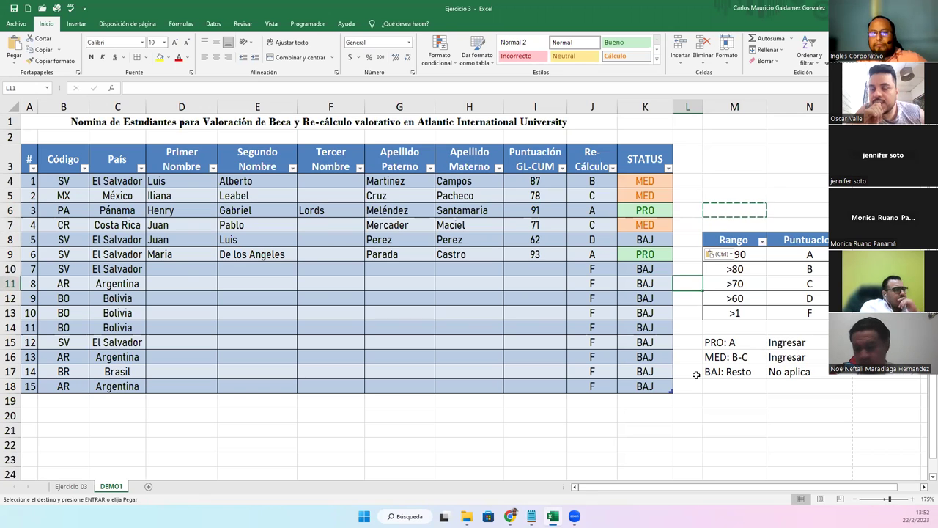
left_click(637, 185)
double_click(637, 183)
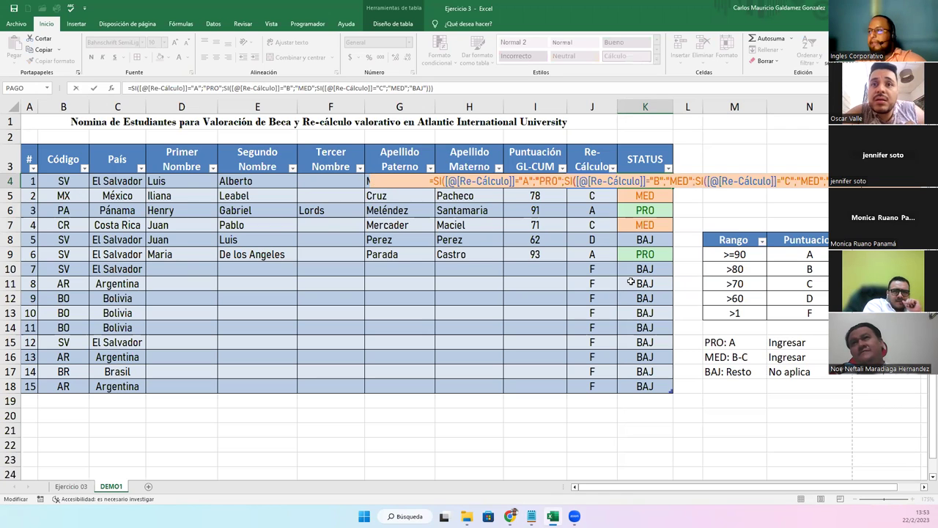
key("Escape")
left_click(586, 184)
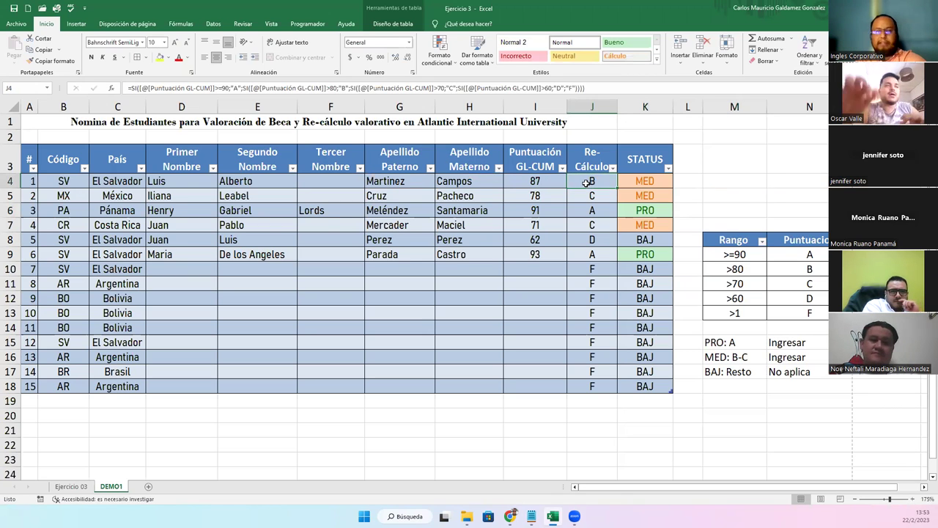
double_click(586, 183)
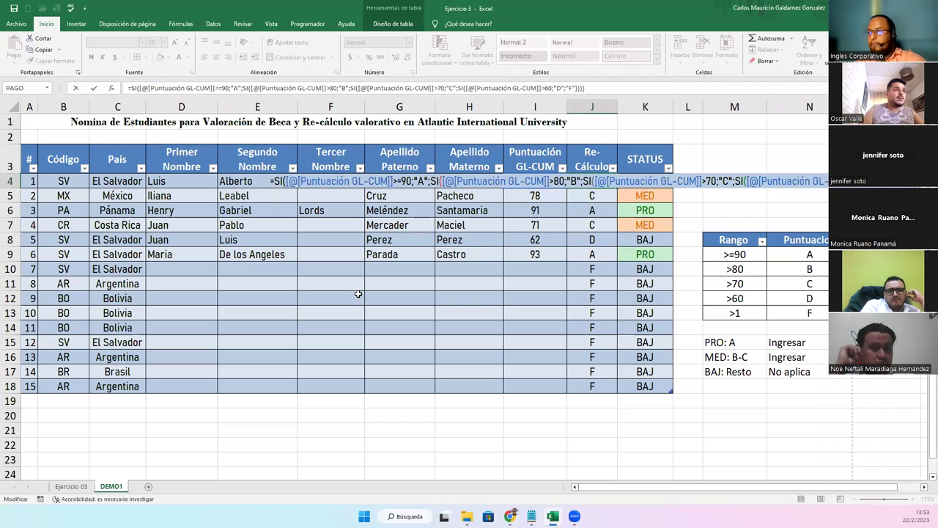
key("Return")
left_click(645, 182)
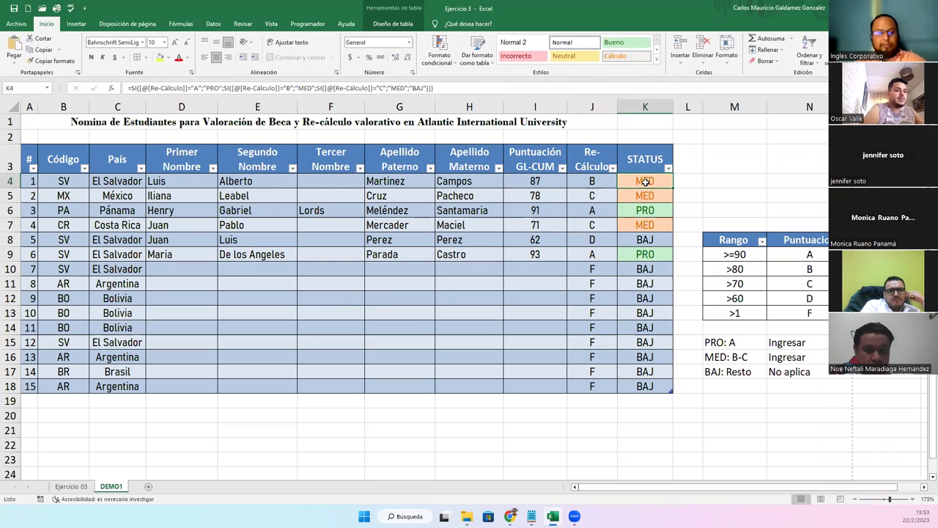
double_click(645, 182)
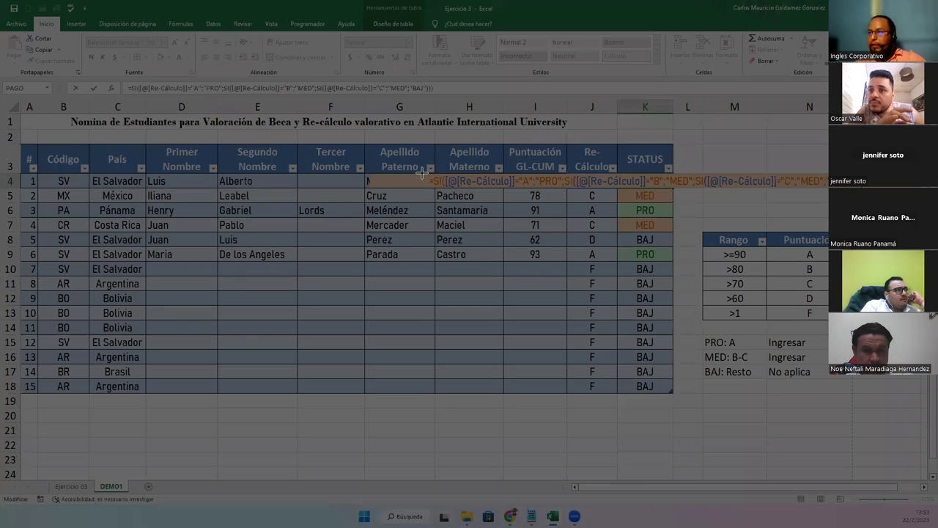
left_click_drag(425, 181, 854, 188)
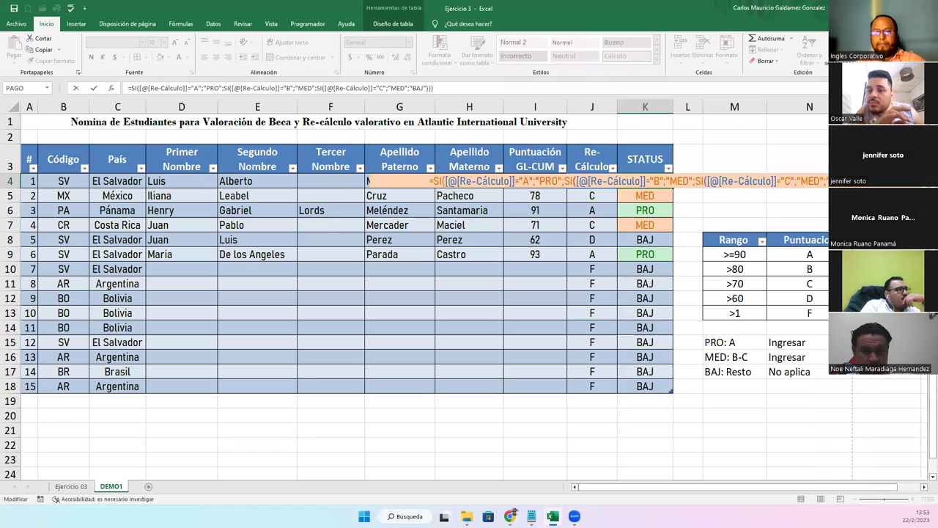
left_click(854, 188)
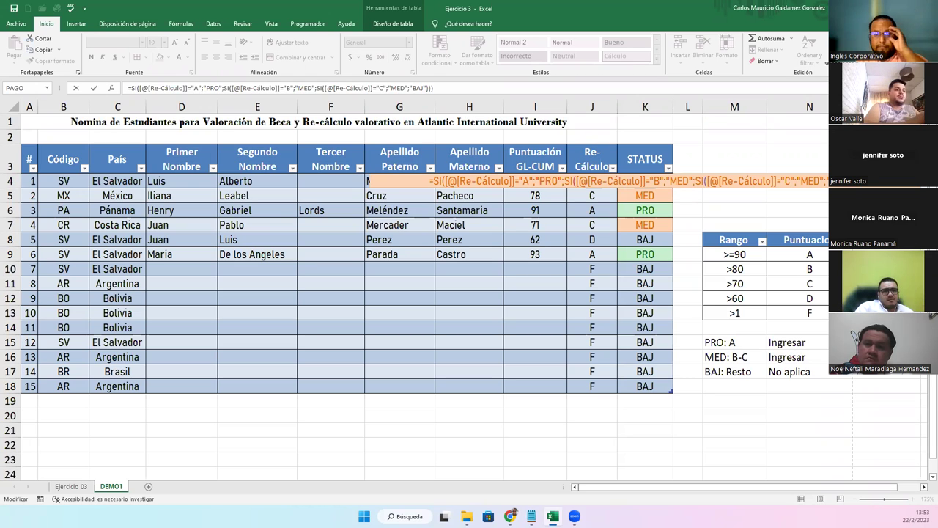
left_click(496, 296)
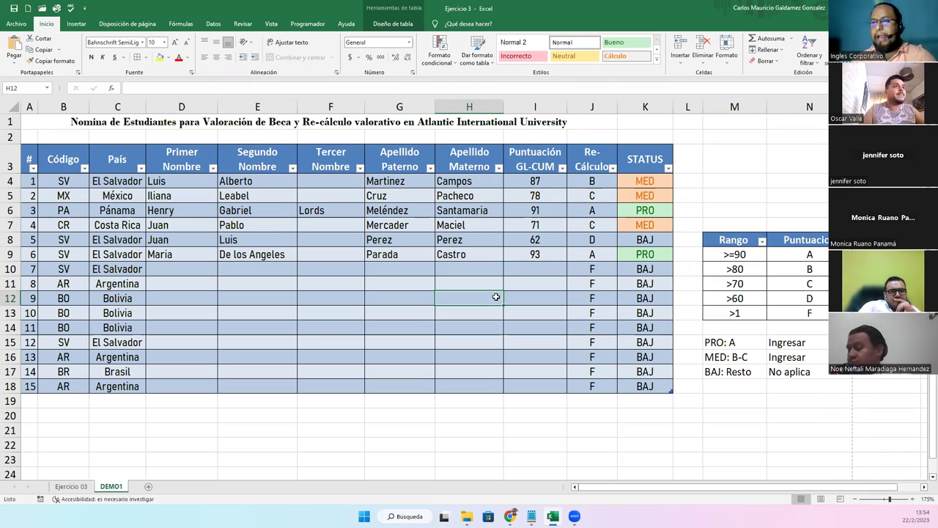
Clear the names, surnames and scores of students 4–6 (D7:I9), then go to the Ejercicio 03 sheet
left_click_drag(170, 264, 519, 387)
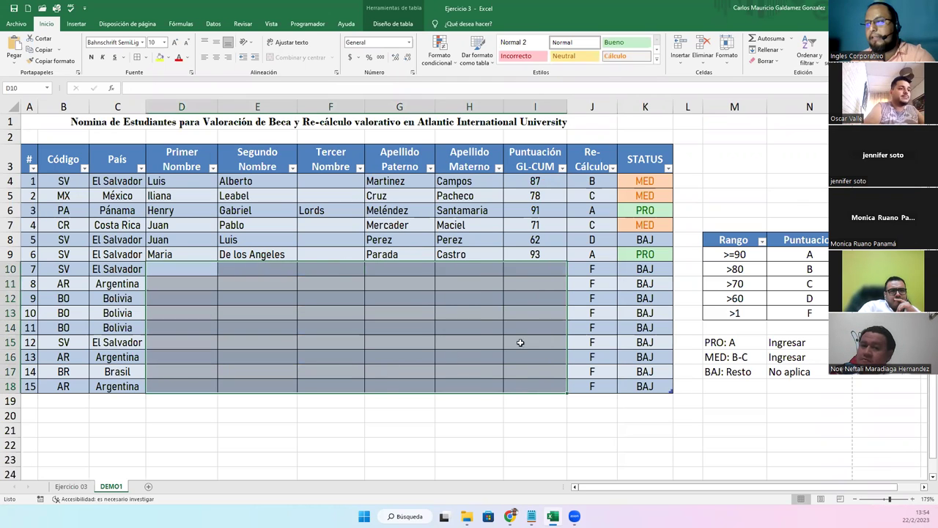
left_click(392, 367)
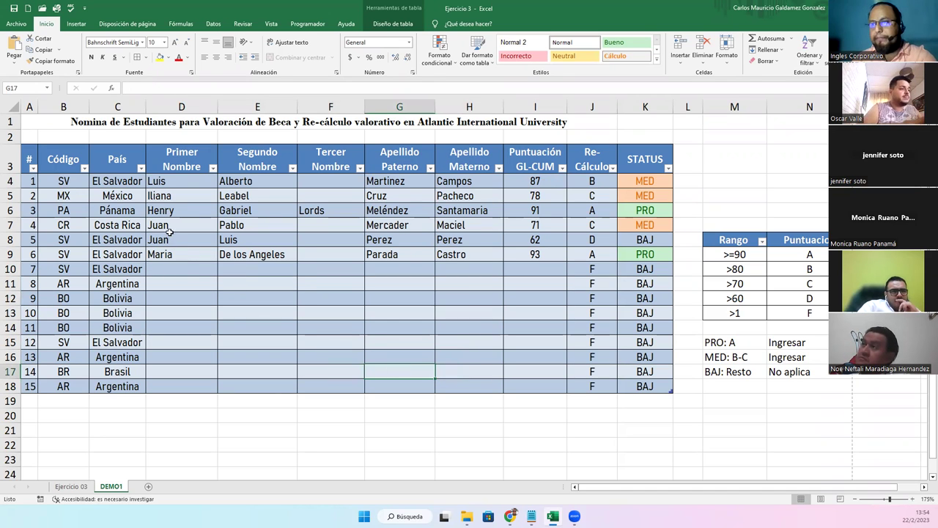
left_click_drag(169, 227, 538, 260)
left_click(539, 261, "shift")
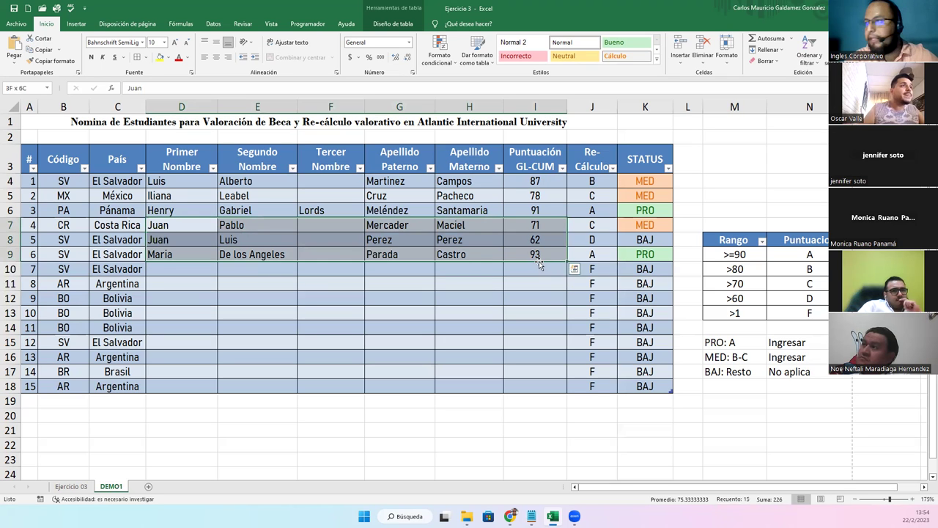
key("Delete")
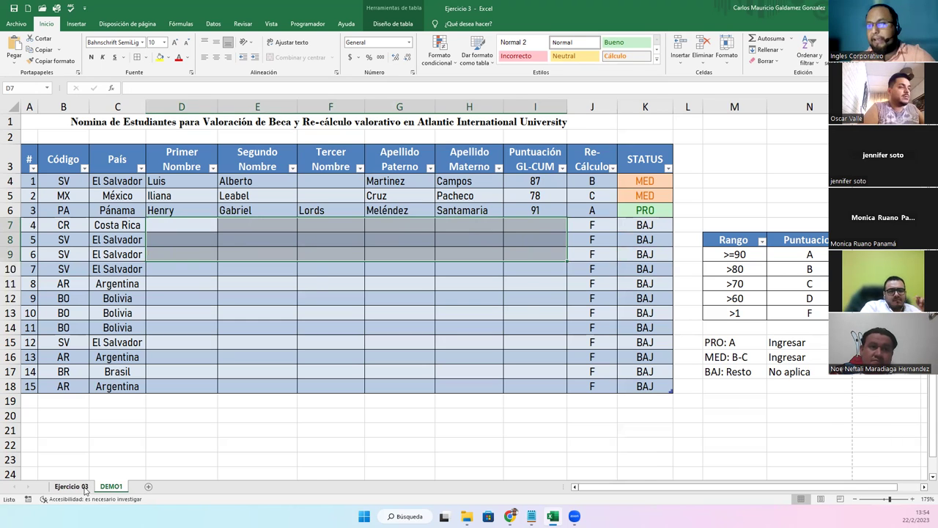
left_click(71, 487)
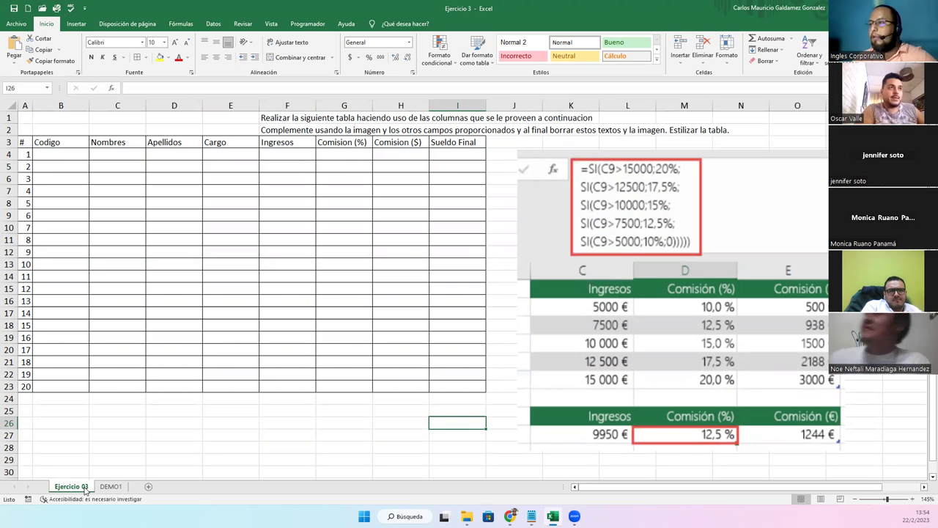
Review the reference formula image, the F1 instruction text and the row 3 headers
left_click(640, 350)
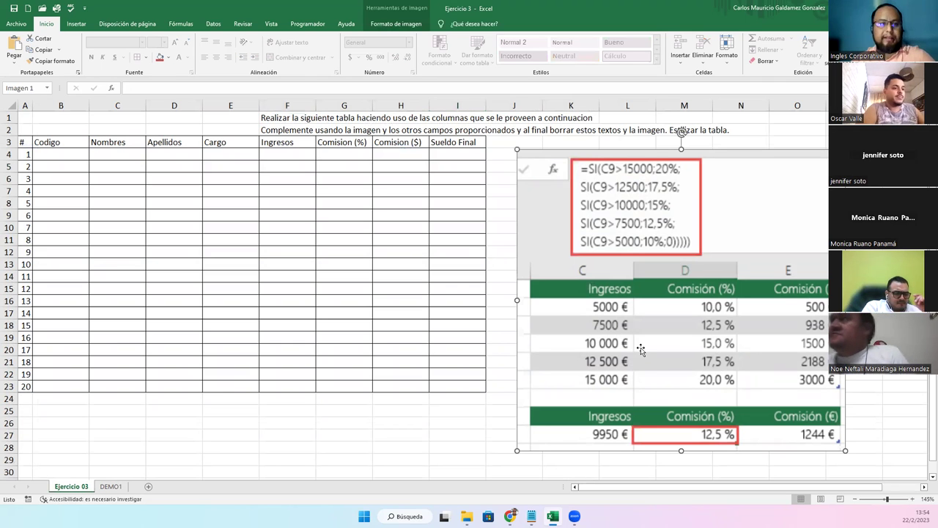
left_click(270, 116)
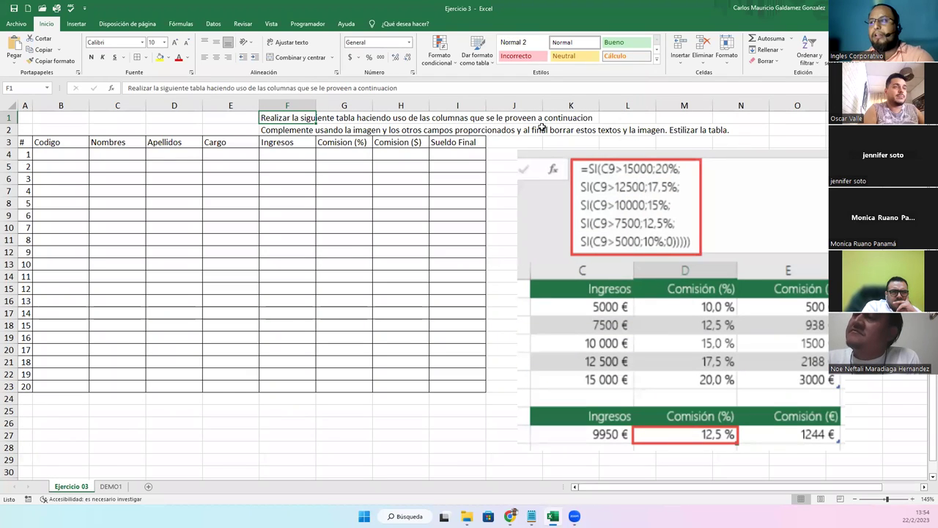
left_click(29, 144)
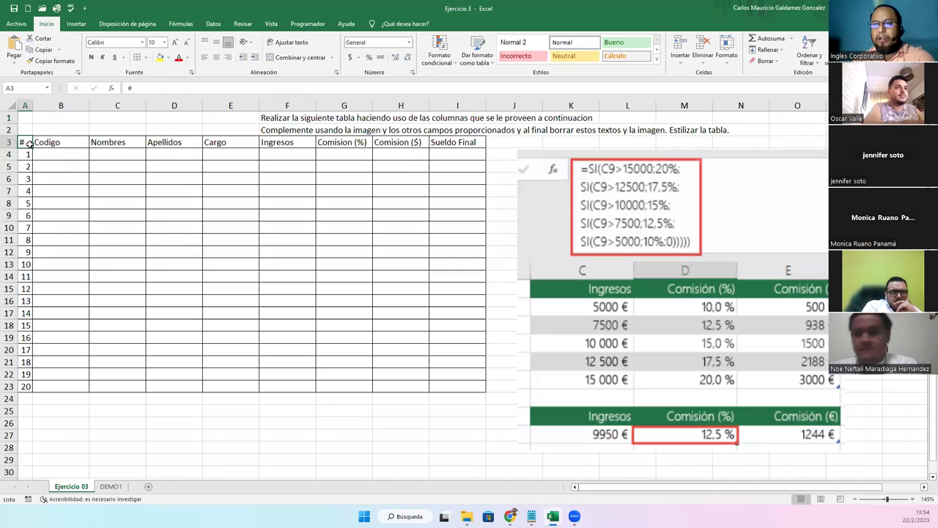
left_click(59, 144)
left_click(119, 144)
left_click(176, 144)
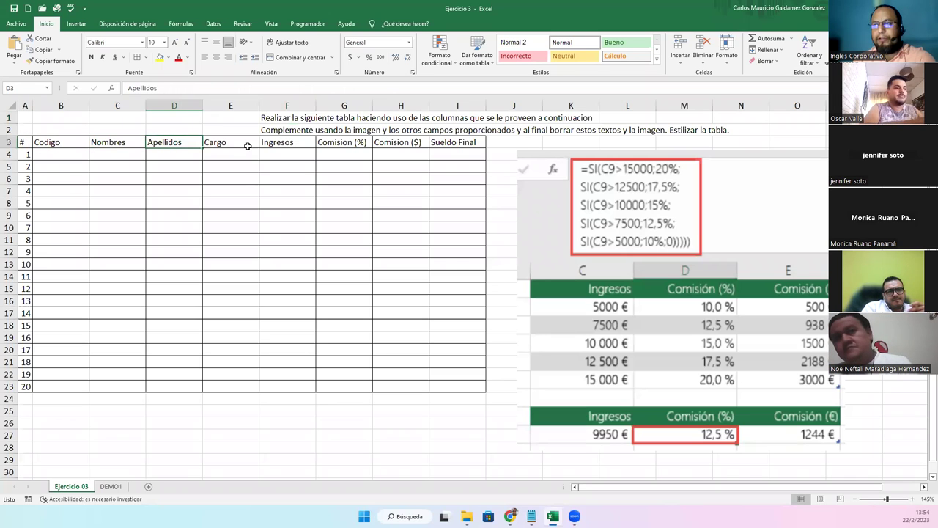
left_click(248, 145)
Rename the F3 header from Ingresos to 'Ventas Totales' and widen column F to fit it
left_click(299, 155)
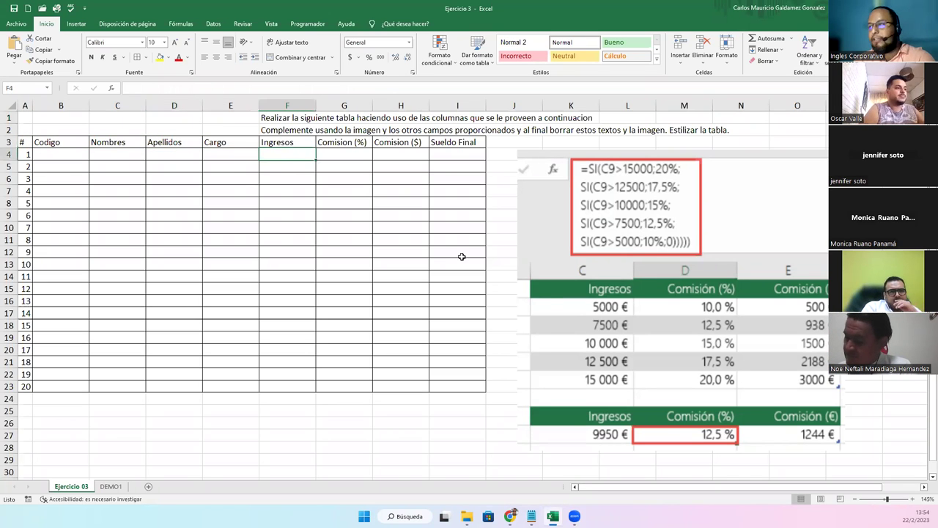
left_click(290, 142)
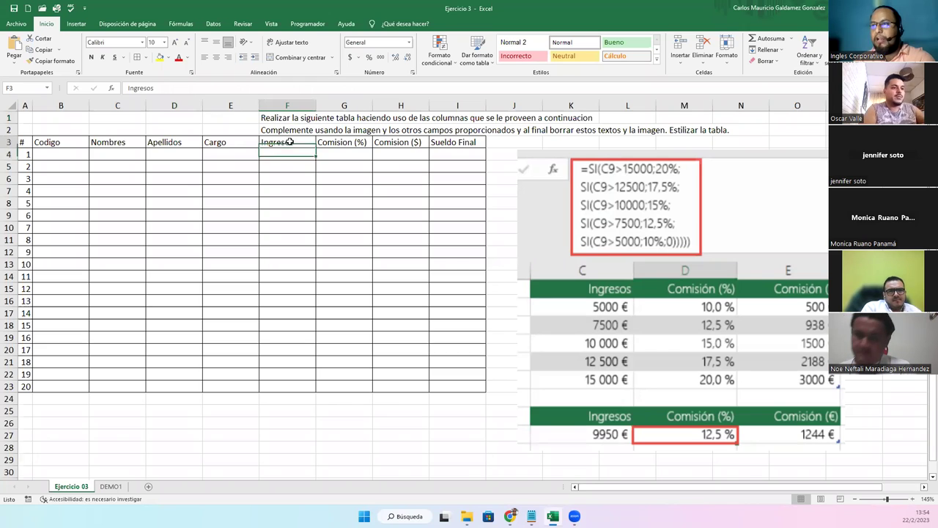
type("Vent")
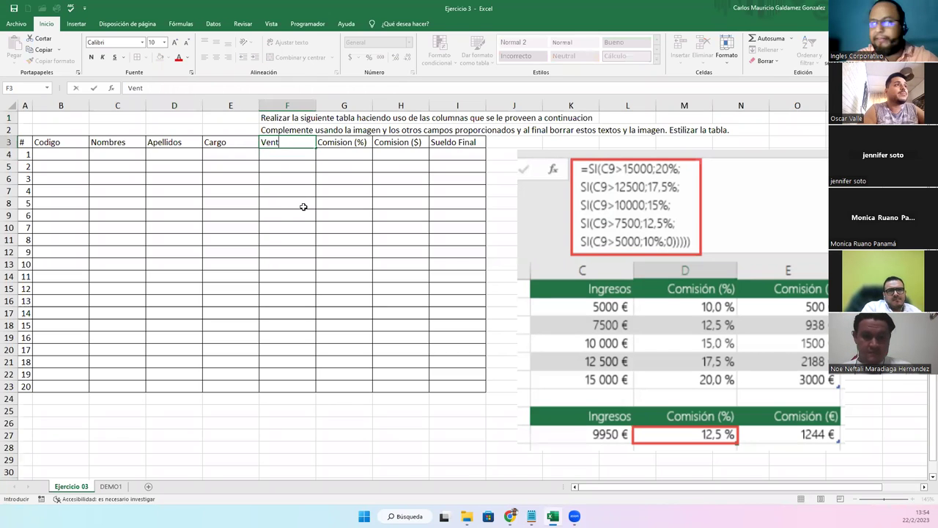
type("as Totales")
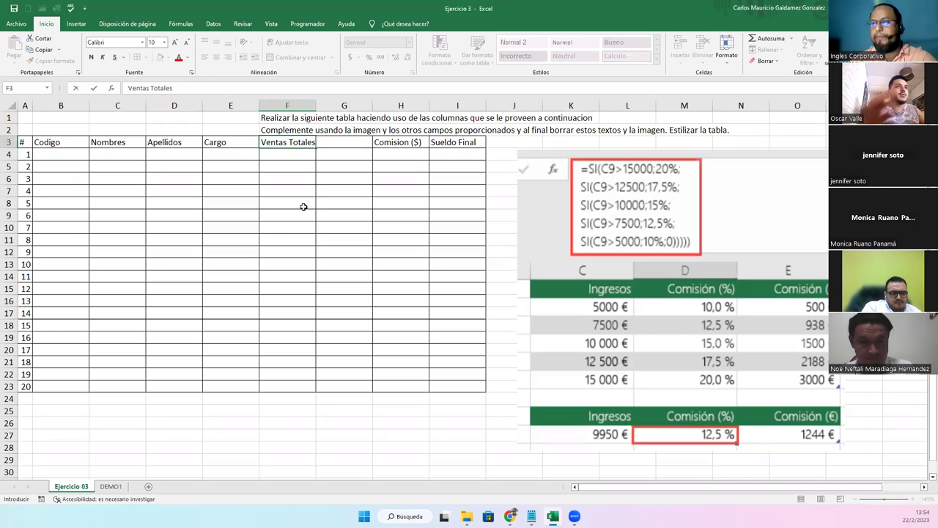
key("Tab")
left_click_drag(313, 108, 327, 109)
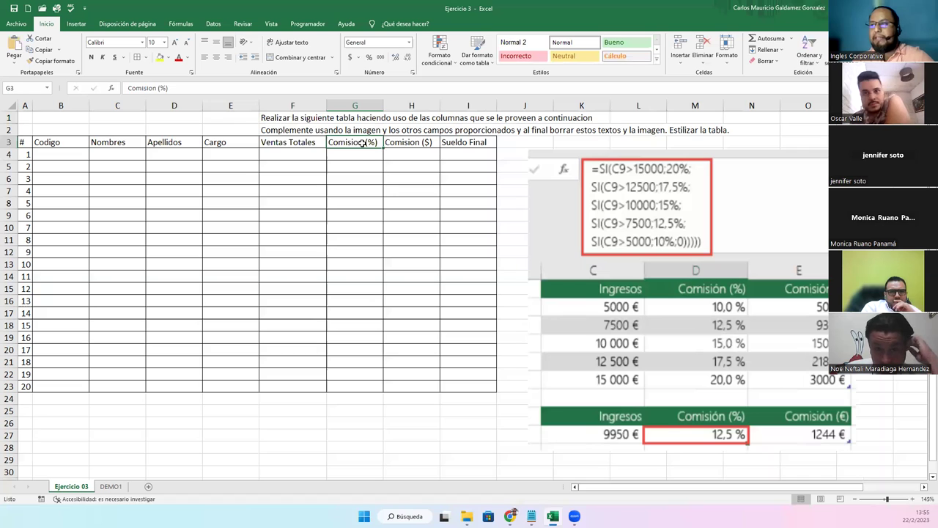
Enter the commission formula =F4*G4 in Comision ($) cell H4
left_click_drag(359, 154, 365, 394)
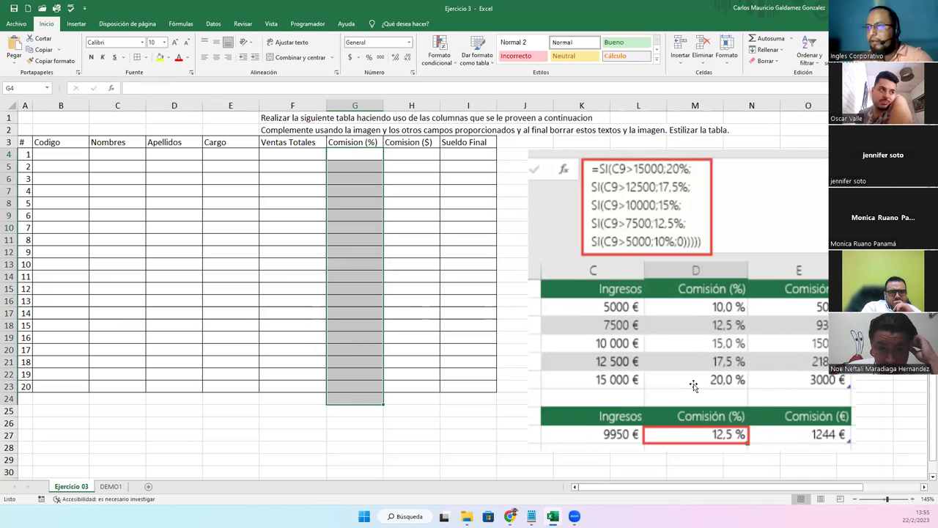
left_click(403, 141)
left_click(402, 154)
type("=")
key("Left")
key("Left")
type("*")
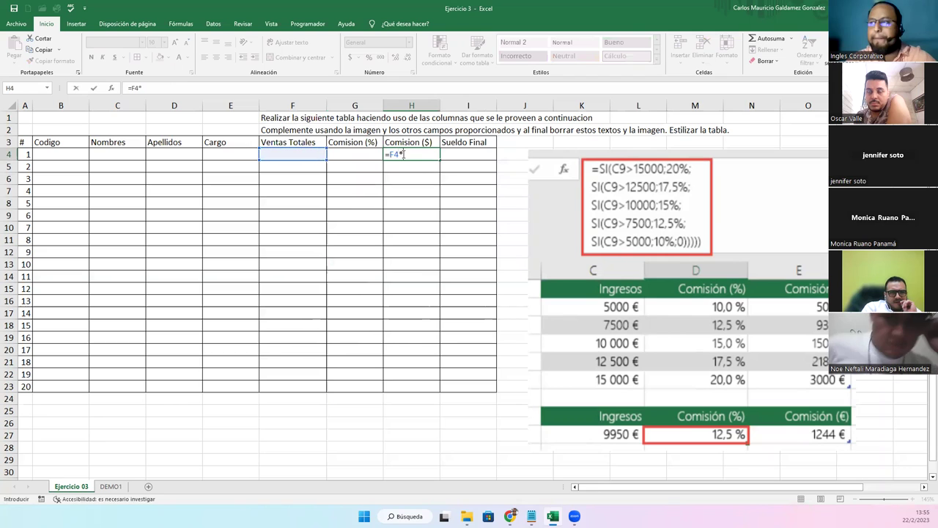
key("Left")
key("Return")
left_click(399, 154)
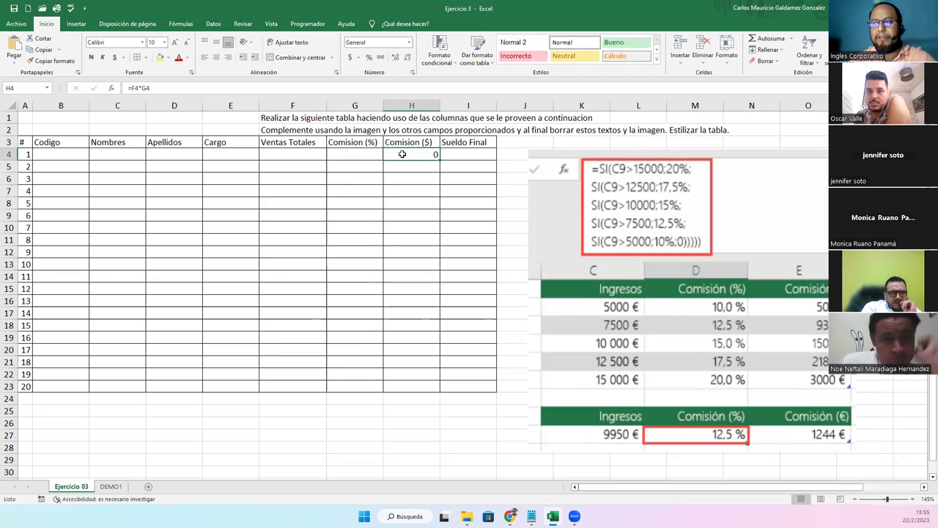
Apply Accounting currency format to the table data area F4:I23
left_click_drag(280, 155, 462, 389)
left_click(349, 59)
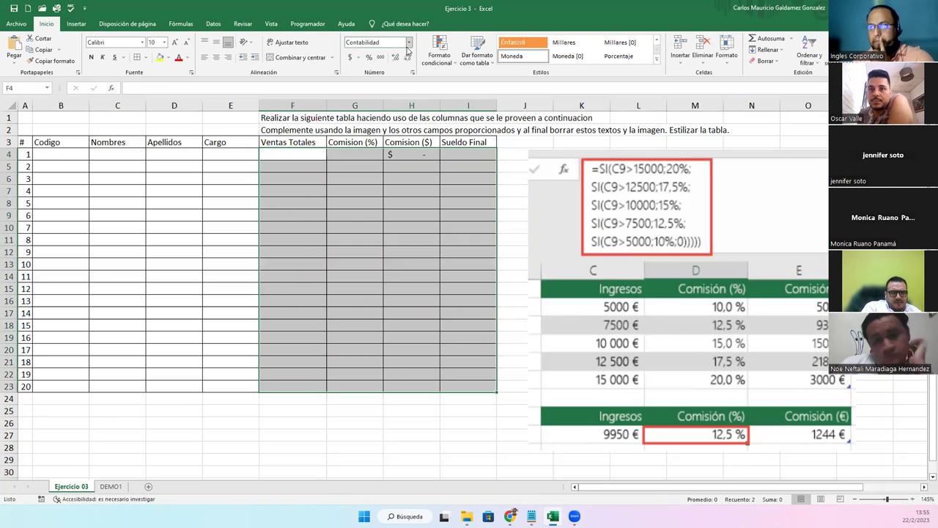
left_click(345, 251)
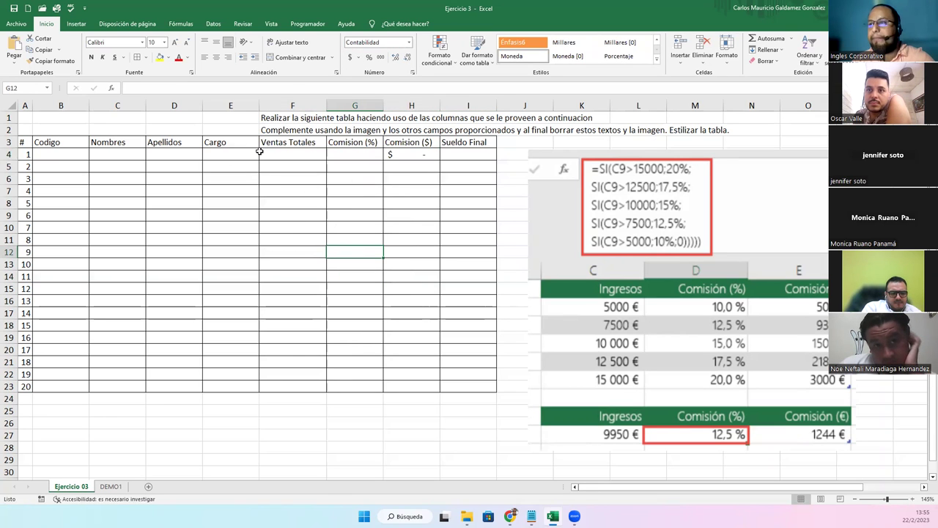
right_click(266, 106)
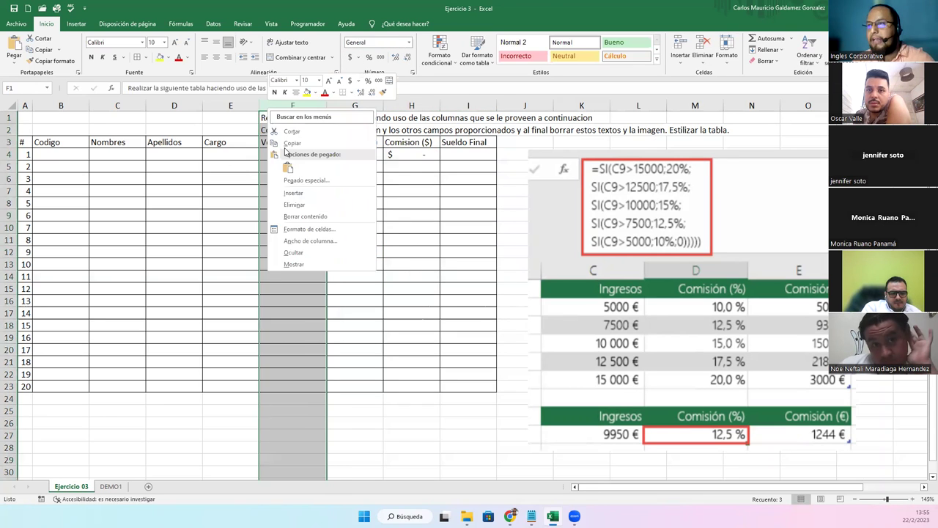
Insert a new column F headed 'Sueldo' before Ventas Totales and narrow it
left_click(305, 193)
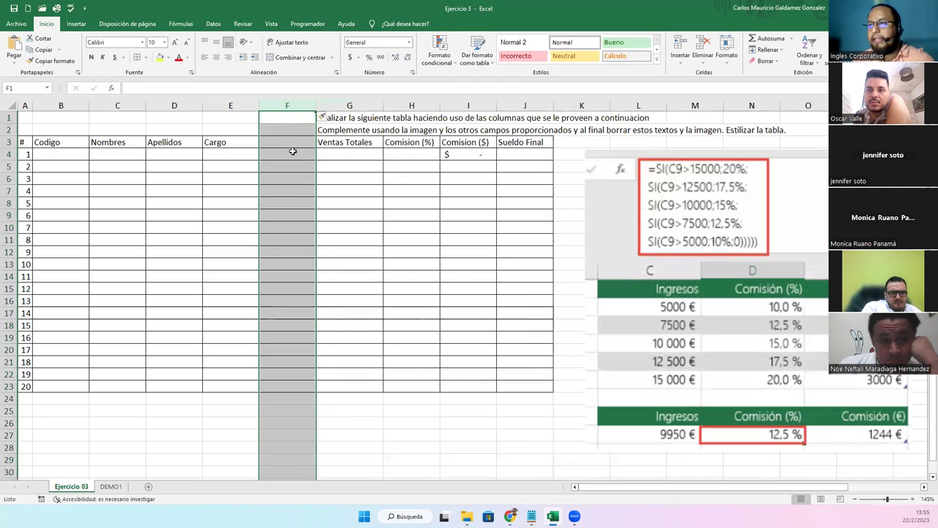
left_click(291, 149)
type("Sueldo")
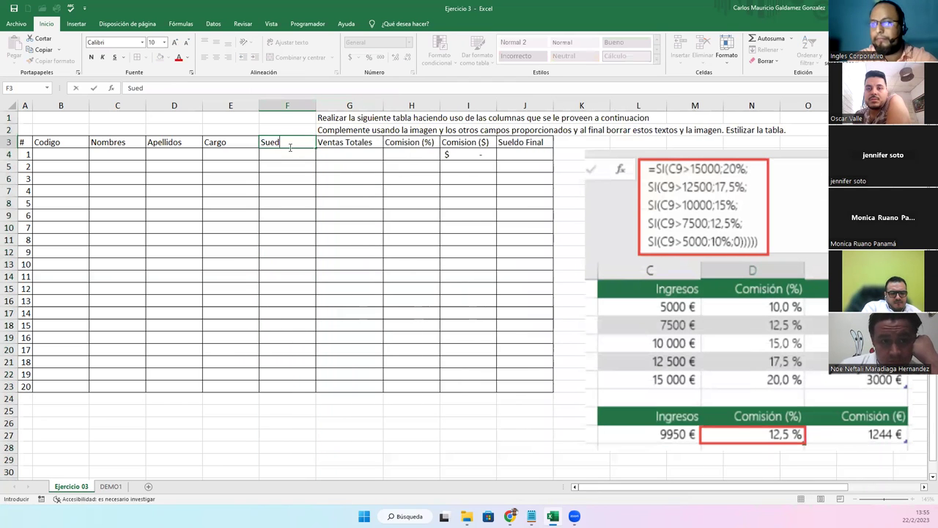
key("Return")
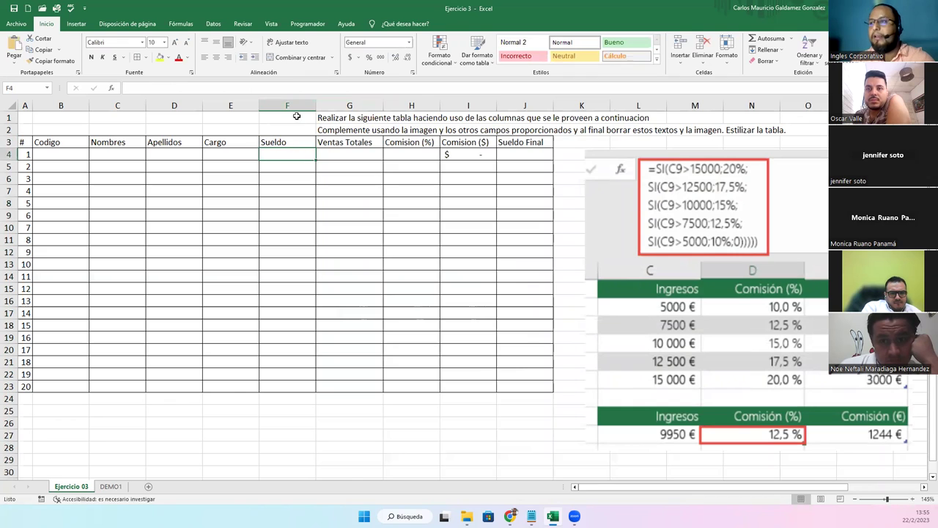
left_click_drag(306, 108, 307, 108)
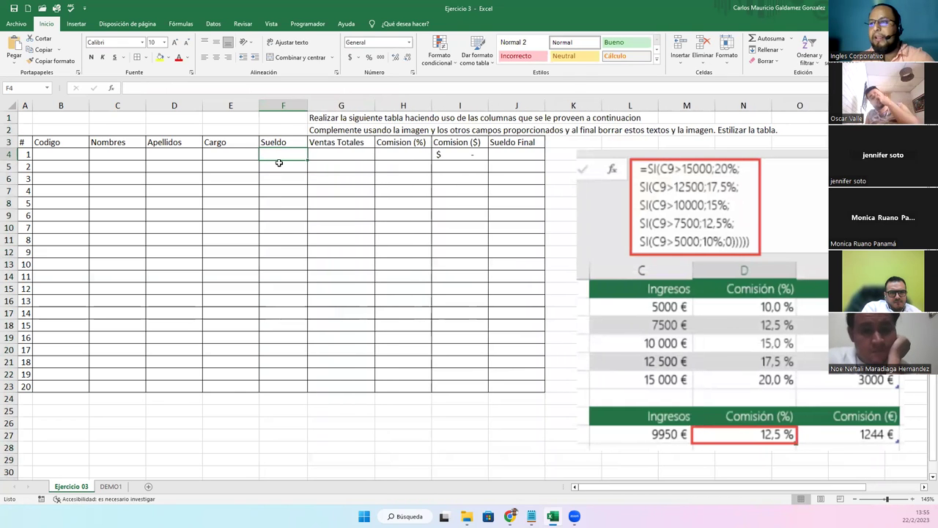
Format F4:J23 as Contabilidad and enter a 450 salary in F4
left_click(392, 168)
left_click_drag(294, 157, 513, 386)
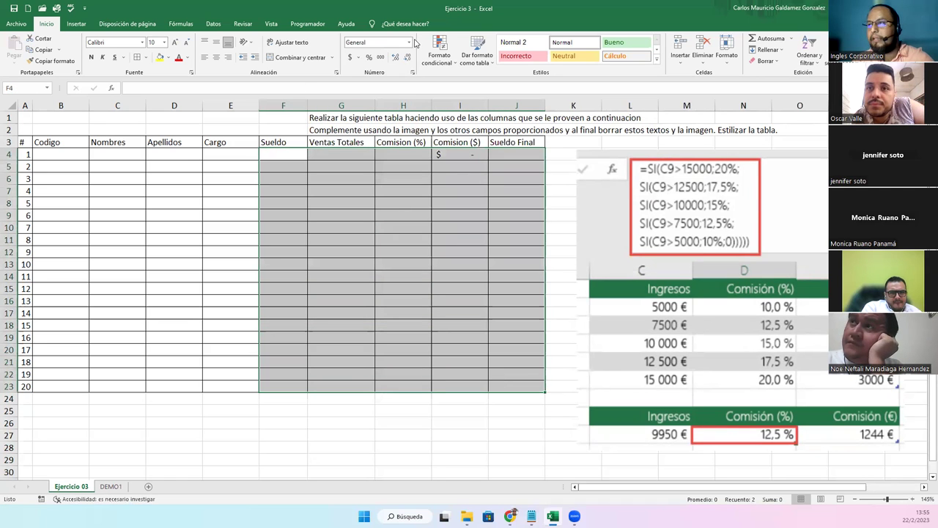
left_click(408, 41)
left_click(378, 123)
left_click(303, 168)
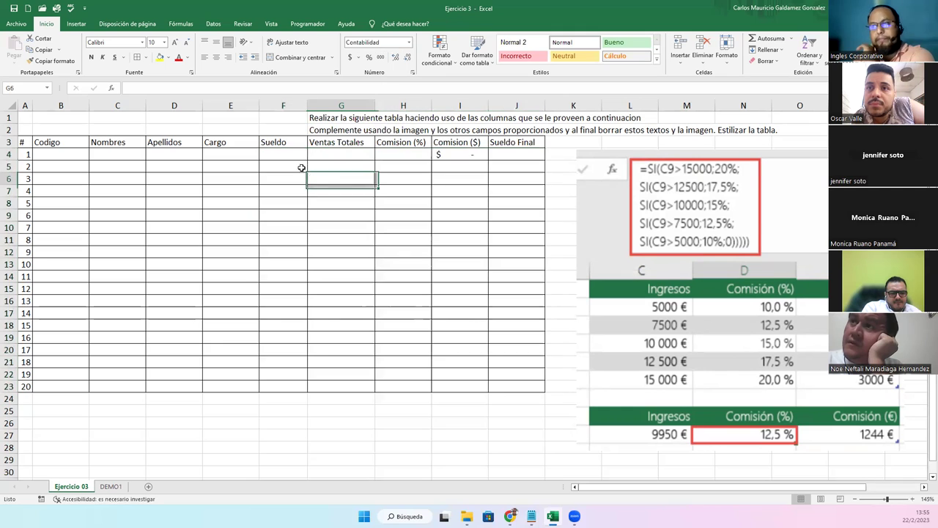
left_click(287, 156)
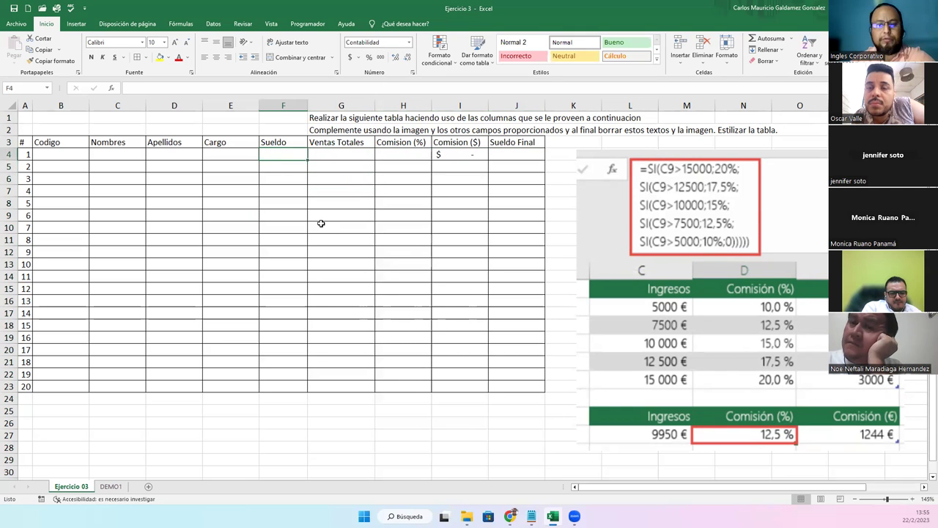
type("=")
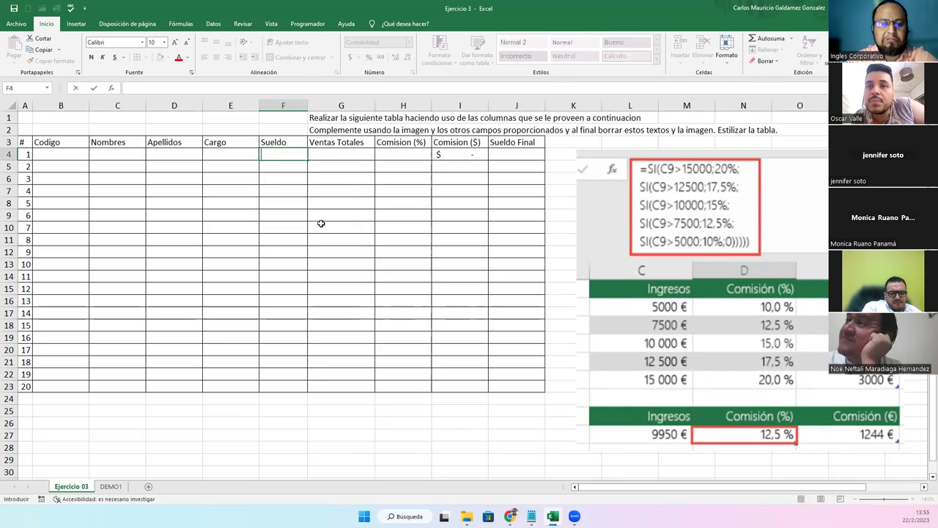
type("50")
key("Tab")
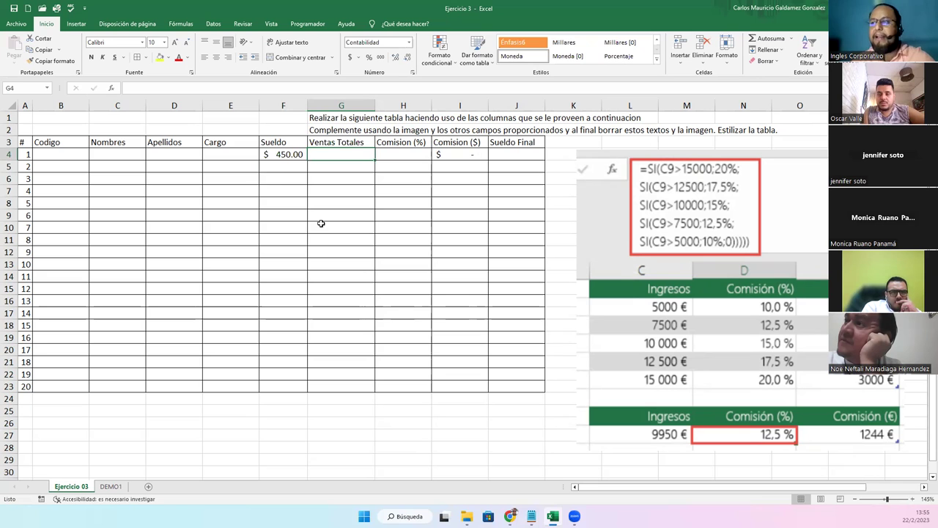
Enter sample row 4 values: Ventas Totales 5,001 and Comision (%) 10%
left_click(408, 160)
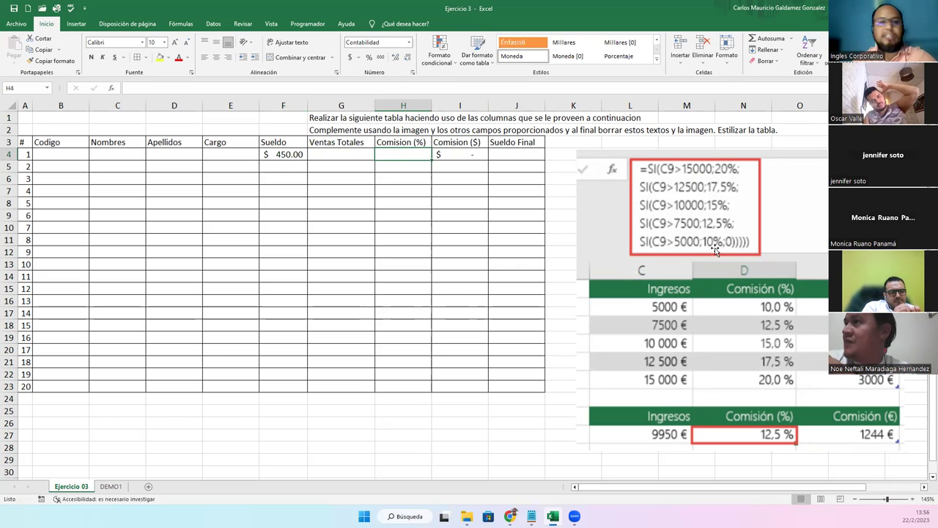
left_click(452, 155)
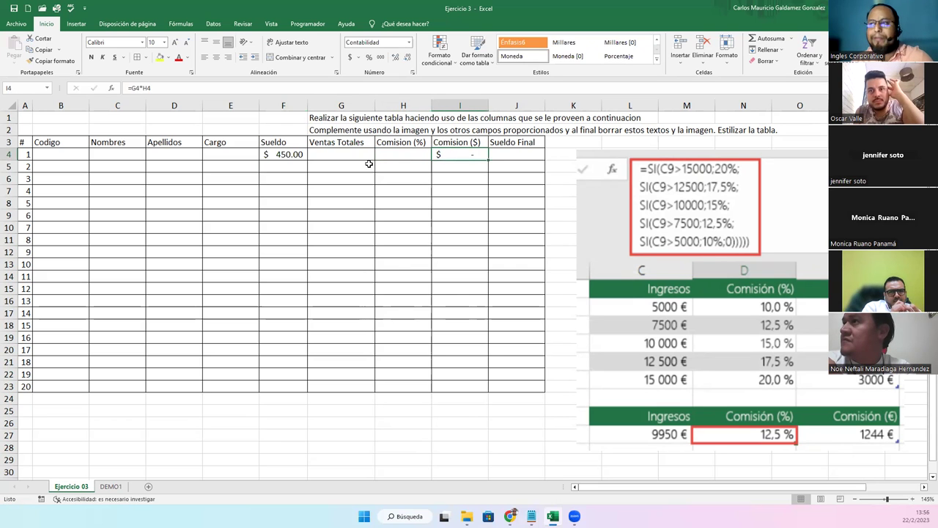
double_click(484, 161)
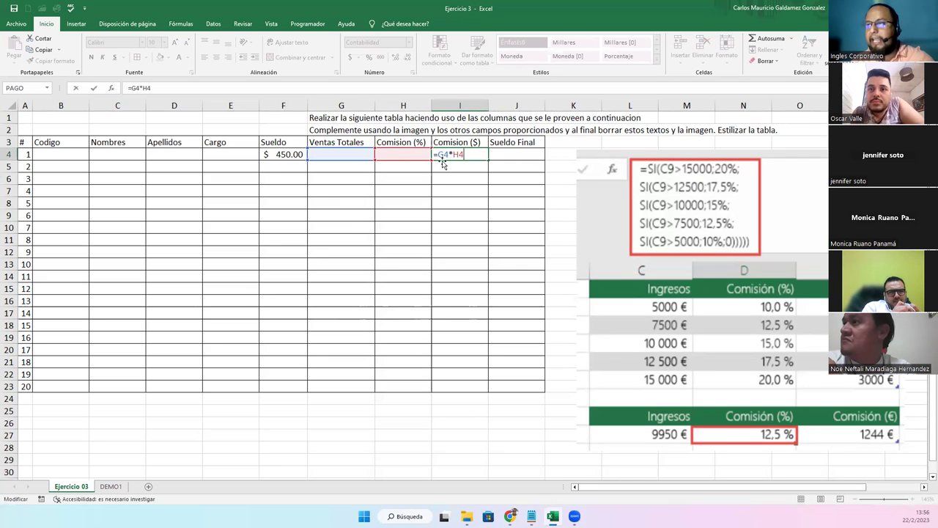
left_click(348, 153)
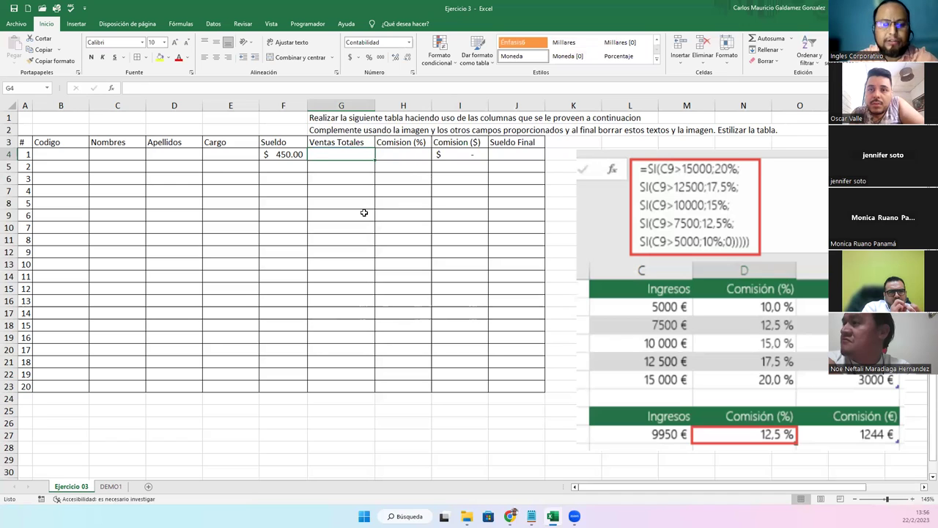
type("5000")
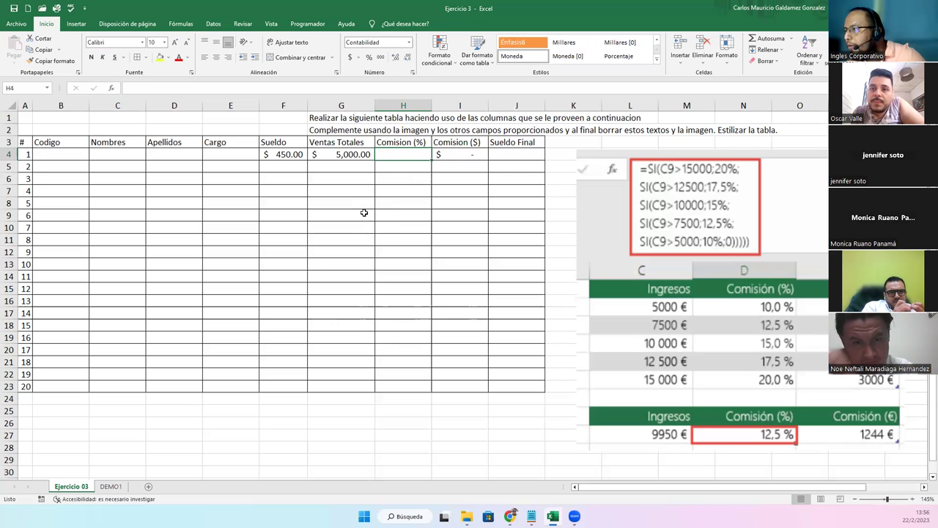
key("Left")
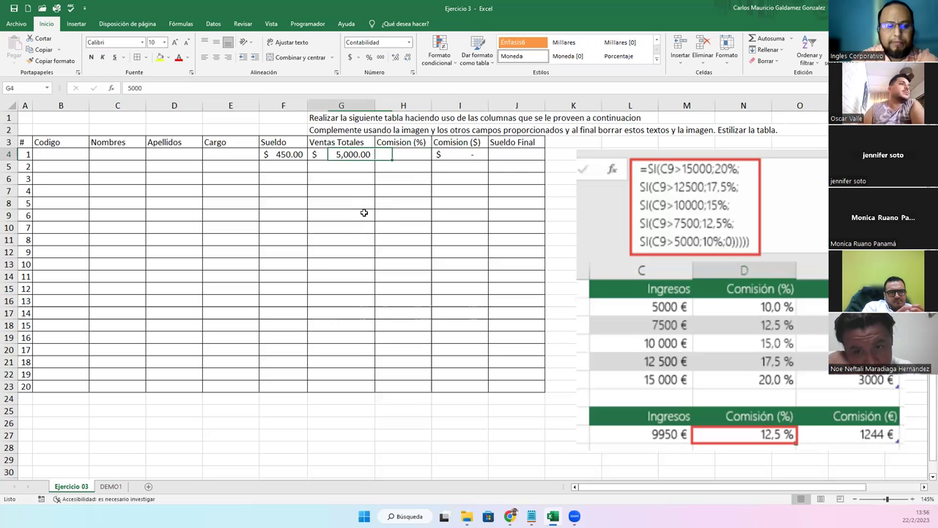
type("5,001")
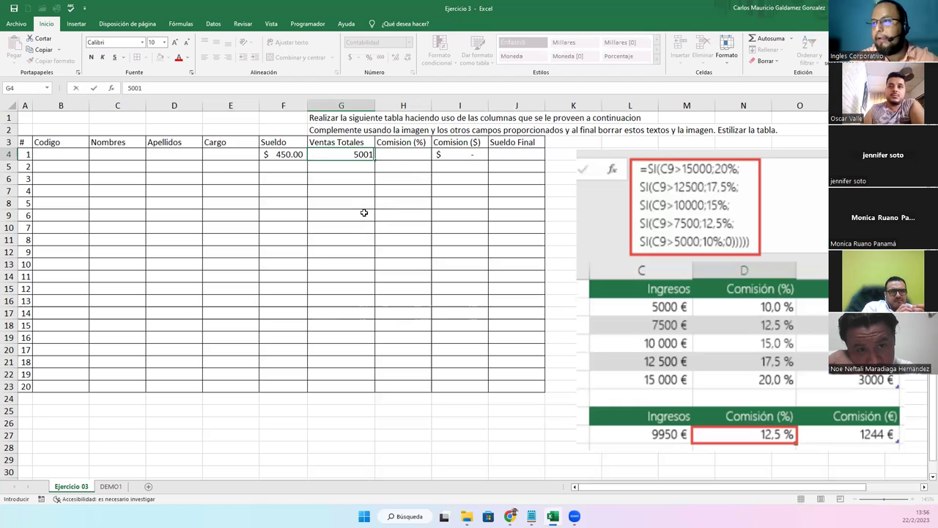
key("Right")
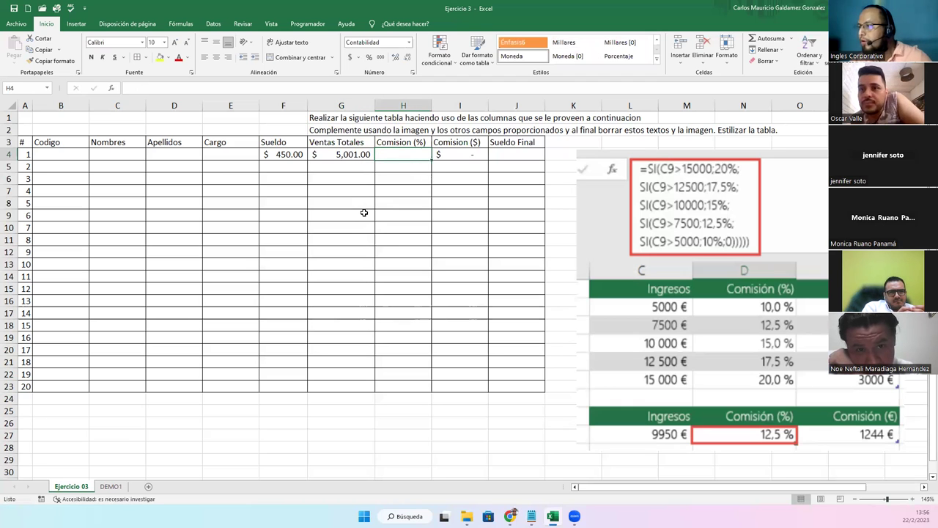
type("10%")
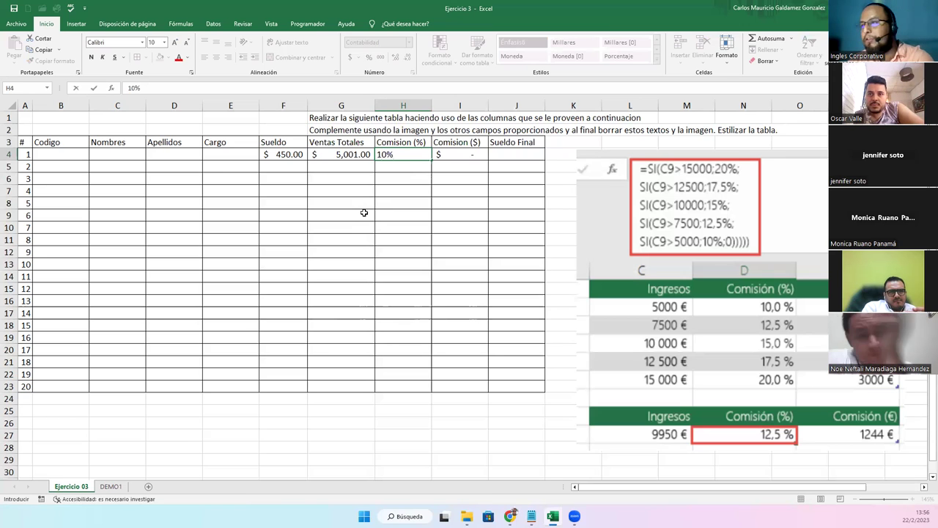
key("Left")
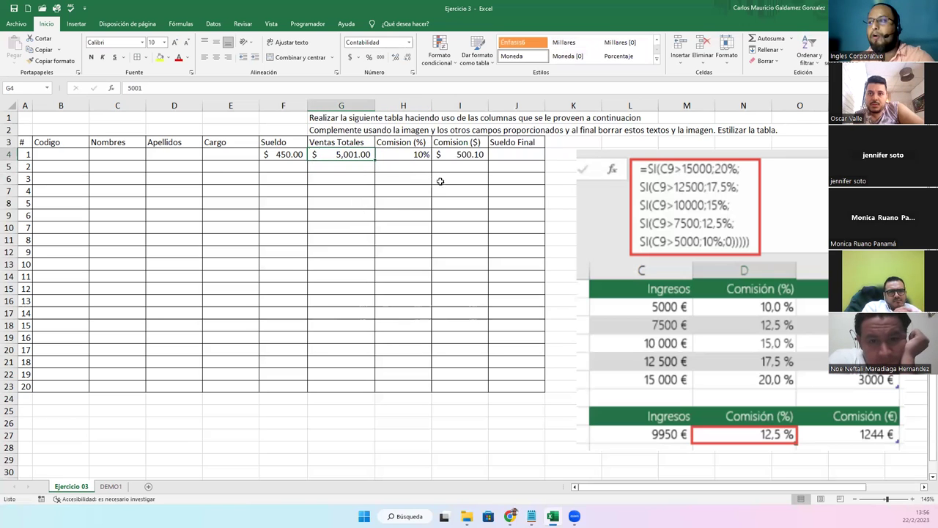
Enter =F4+I4 in Sueldo Final cell J4, giving $950.10
left_click(454, 154)
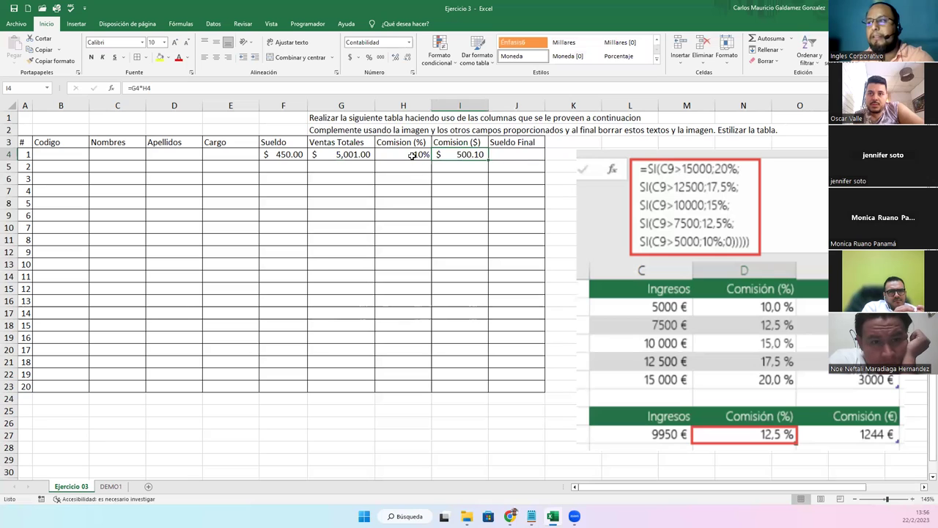
left_click(515, 154)
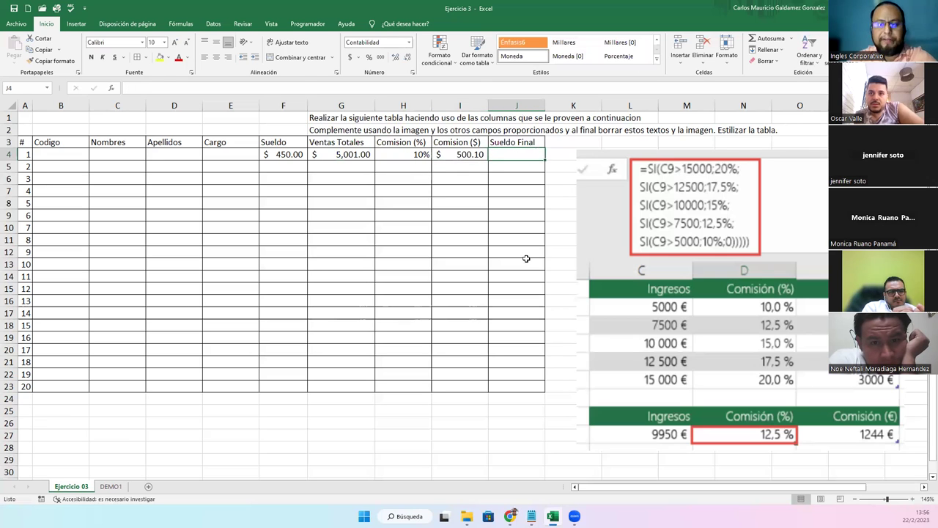
type("=")
key("Left")
key("Left")
key("Left")
key("Left")
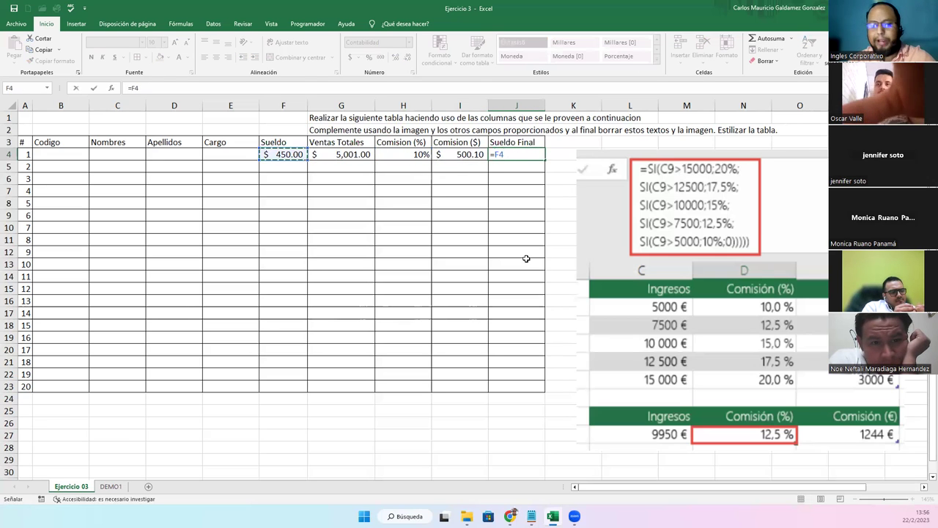
type("+")
key("Left")
key("Return")
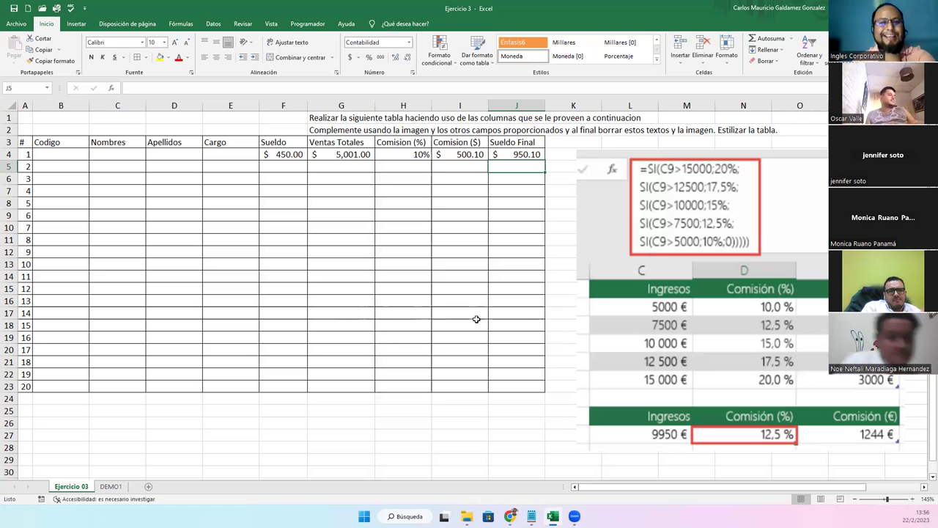
left_click(453, 154)
left_click(513, 153)
Fill the I4:J4 formulas down to row 23 and clear the F4:H4 sample values
left_click(460, 154)
mouse_move(460, 154)
left_mouse_down()
mouse_move(521, 154)
mouse_move(539, 389)
left_mouse_up()
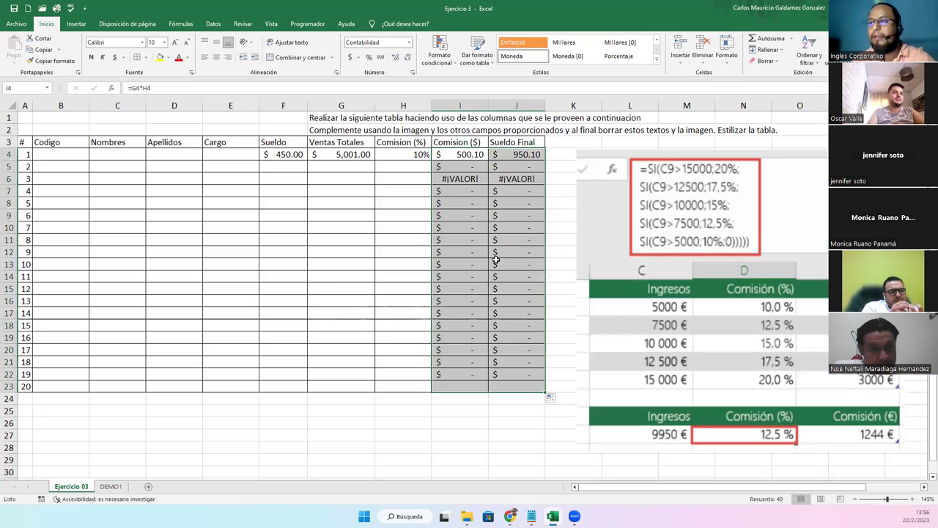
left_click(289, 153)
left_click_drag(289, 153, 396, 154)
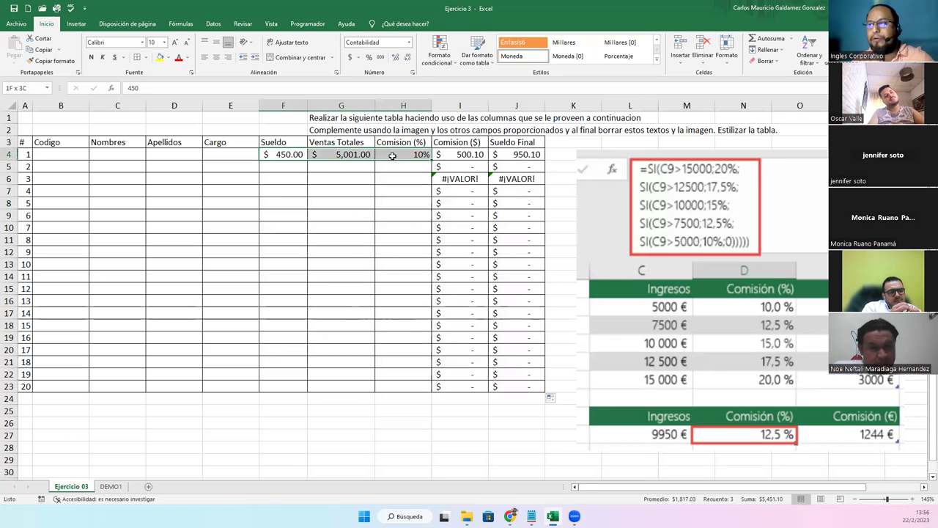
key("Delete")
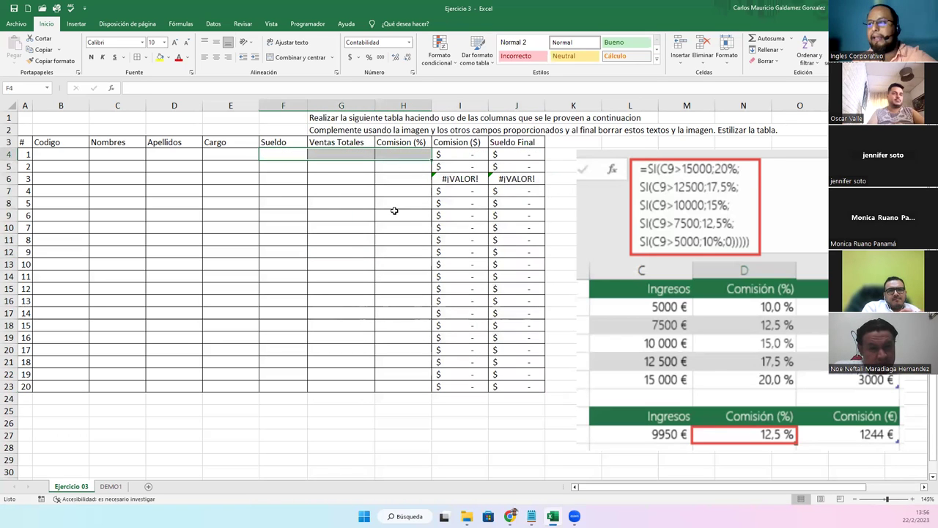
Inspect the I4 and J4 formulas, fill the commission formula down, and check I6
left_click(472, 154)
key("F2")
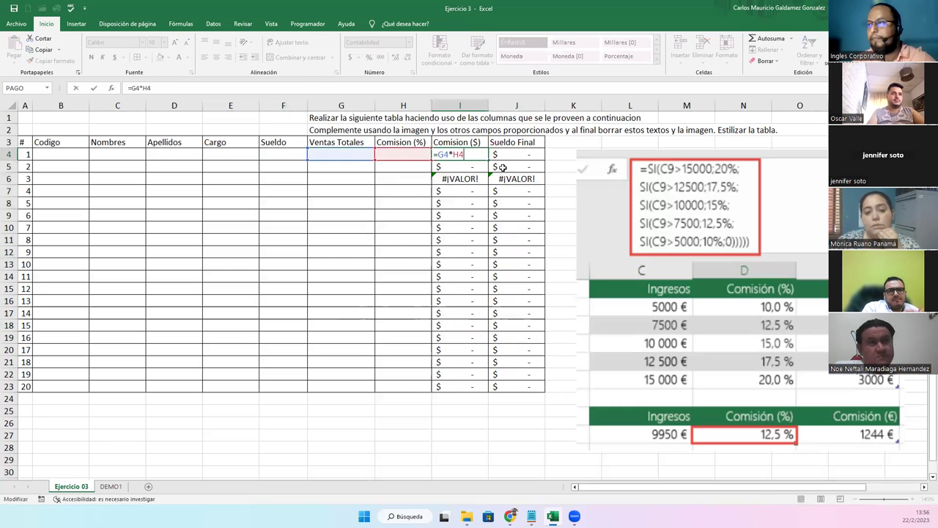
left_click(515, 153)
key("F2")
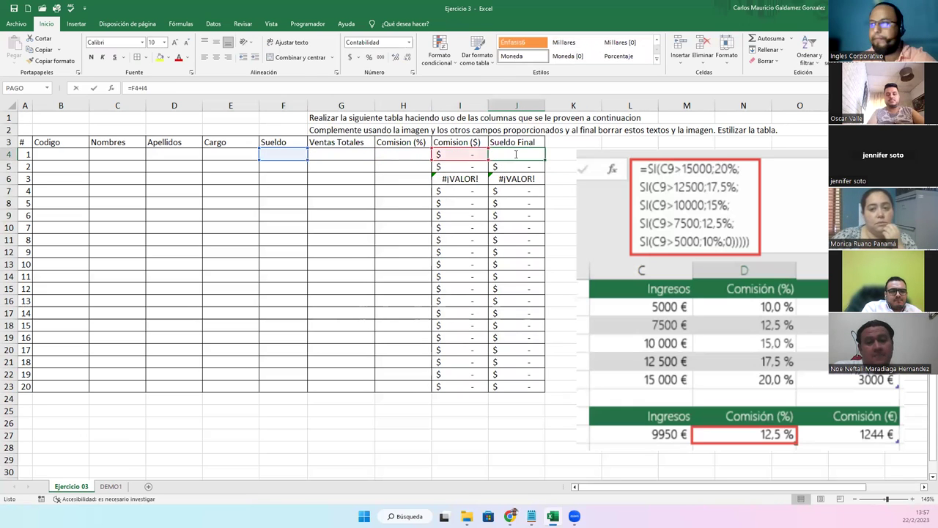
left_click(458, 154)
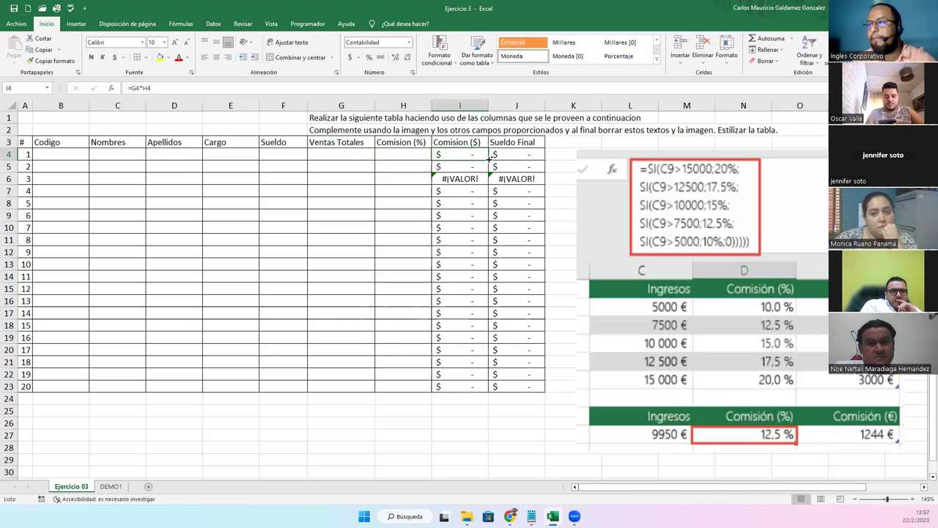
double_click(488, 159)
left_click(473, 178)
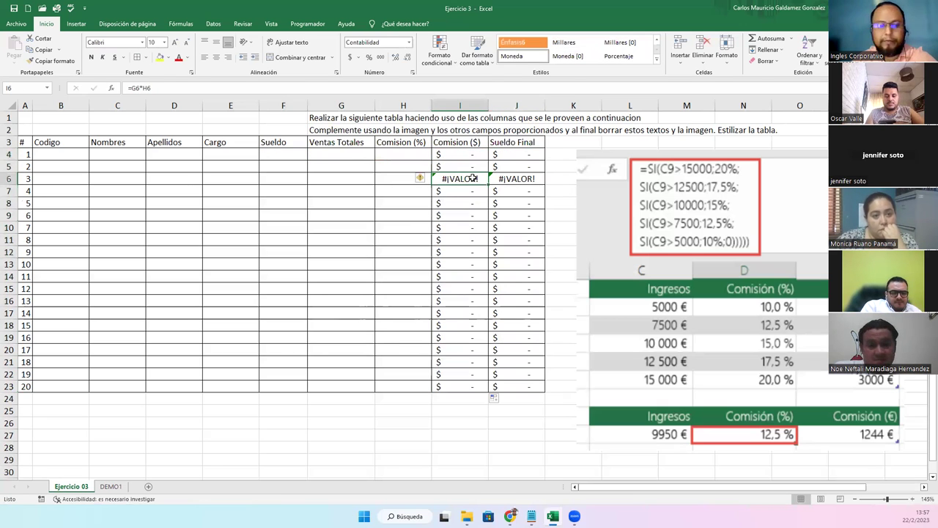
double_click(472, 179)
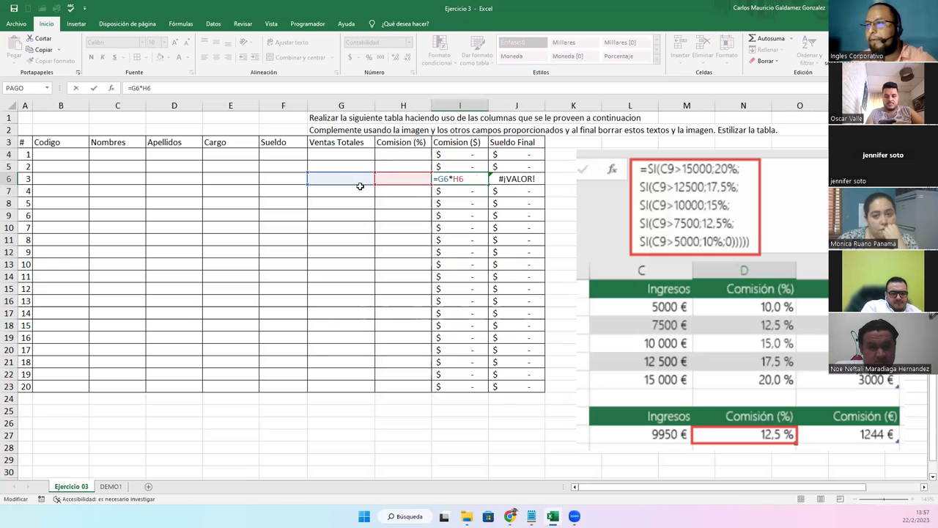
key("Escape")
Format G4:H23 as Contabilidad, then test values 8 and 9 in G6:H6 and delete them
left_click_drag(340, 155, 403, 386)
left_click(408, 42)
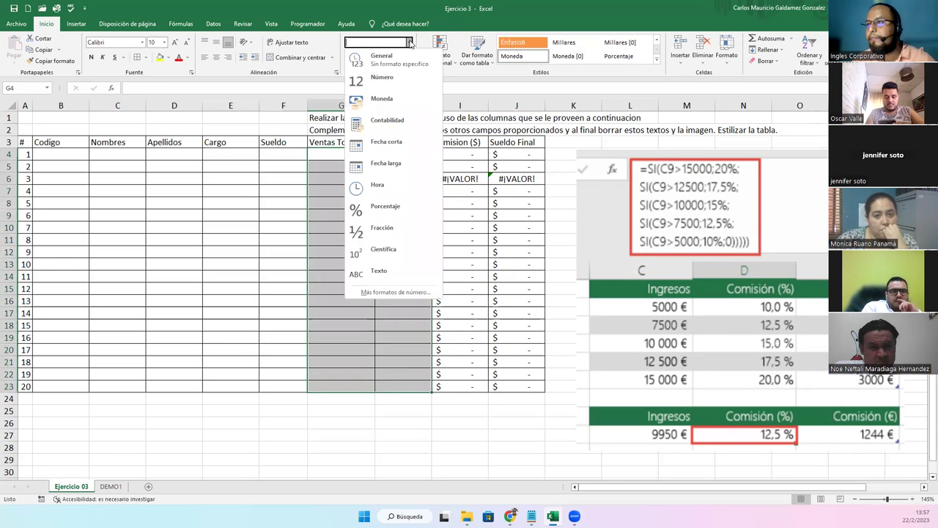
left_click(386, 120)
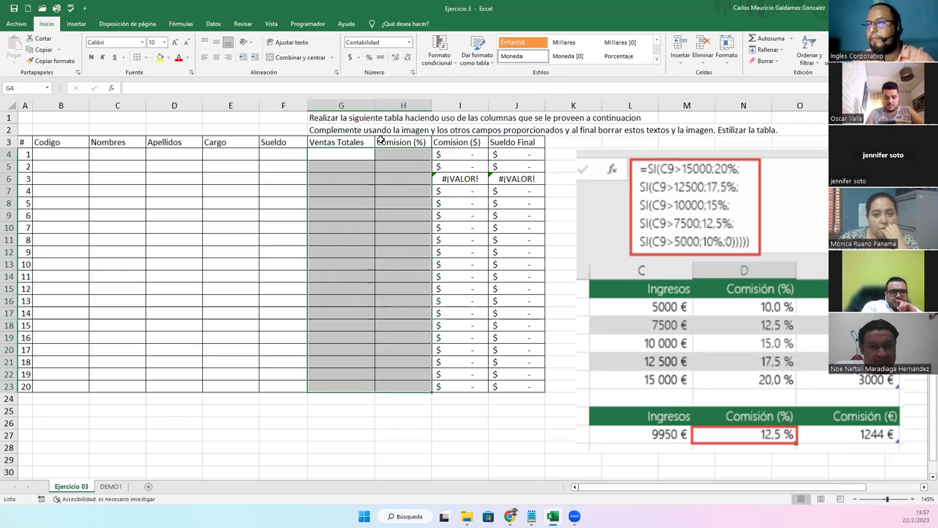
left_click(403, 179)
type("9")
left_click(366, 179)
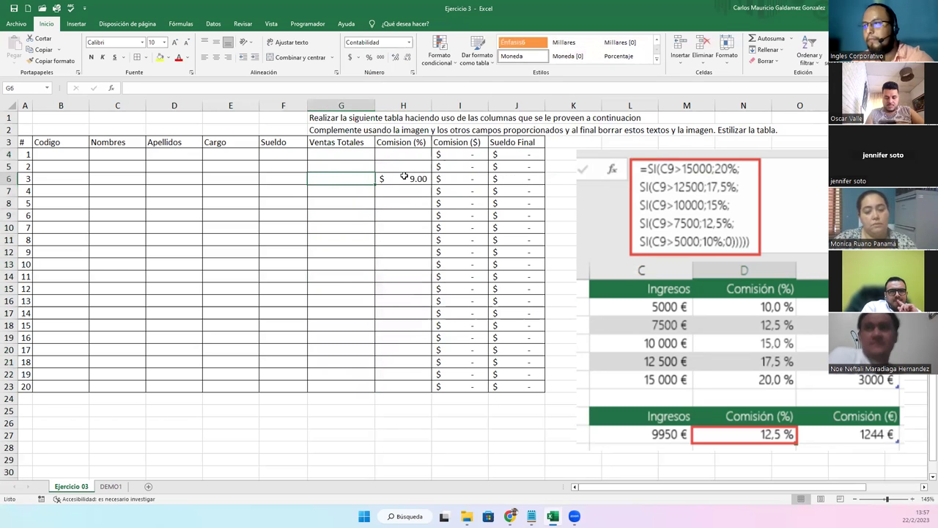
type("8")
left_click(364, 181)
left_click_drag(359, 179, 396, 179)
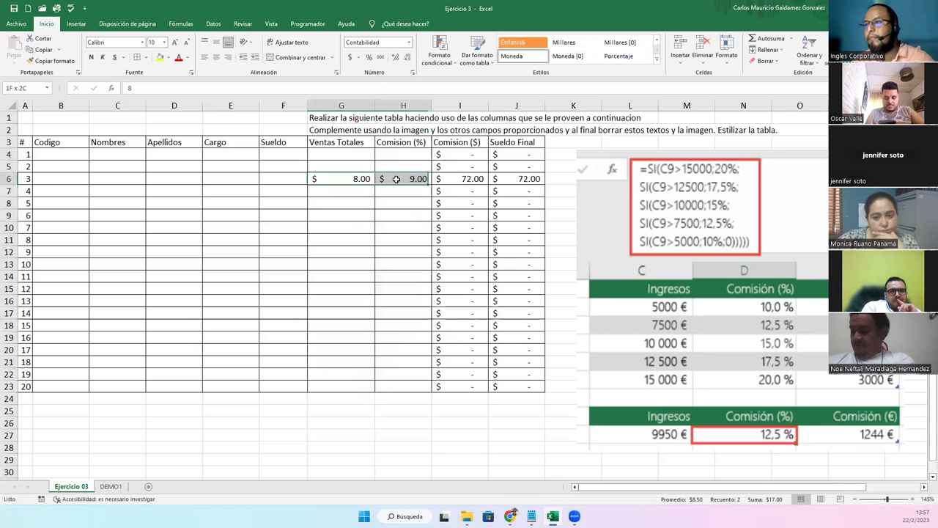
key("Delete")
left_click(406, 228)
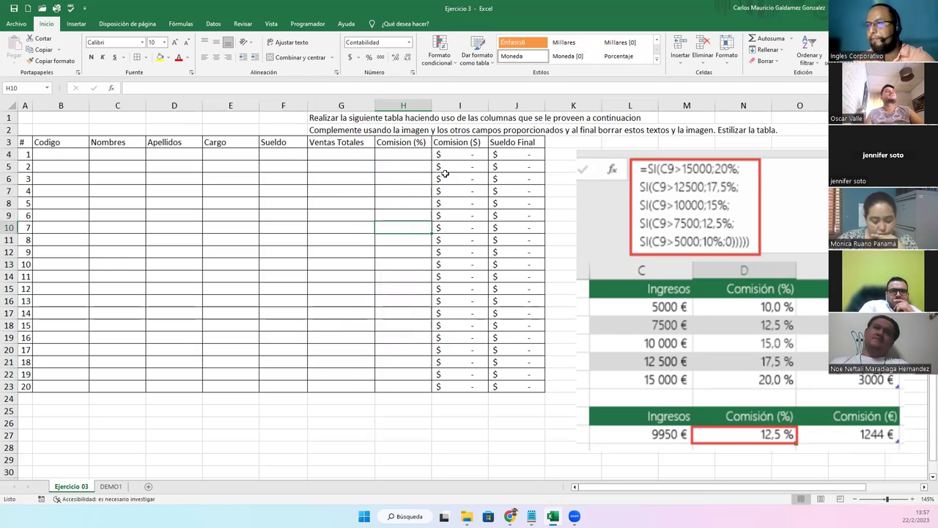
Select the commission table, the instruction text cell and the reference image
left_click_drag(22, 142, 499, 386)
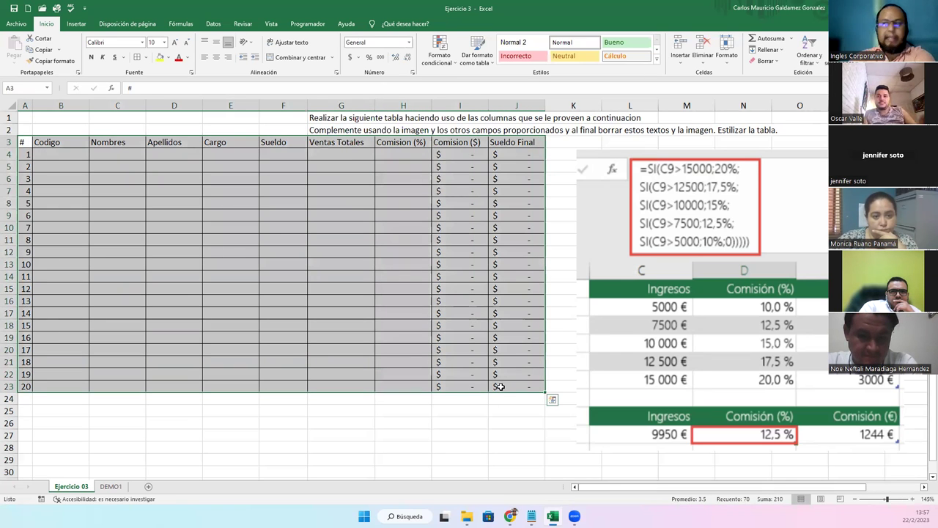
left_click(323, 131)
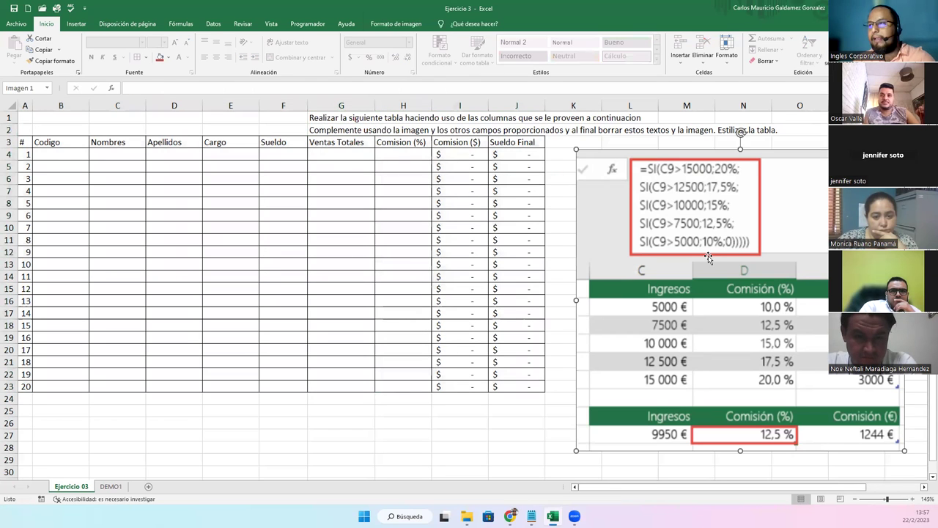
left_click(708, 256)
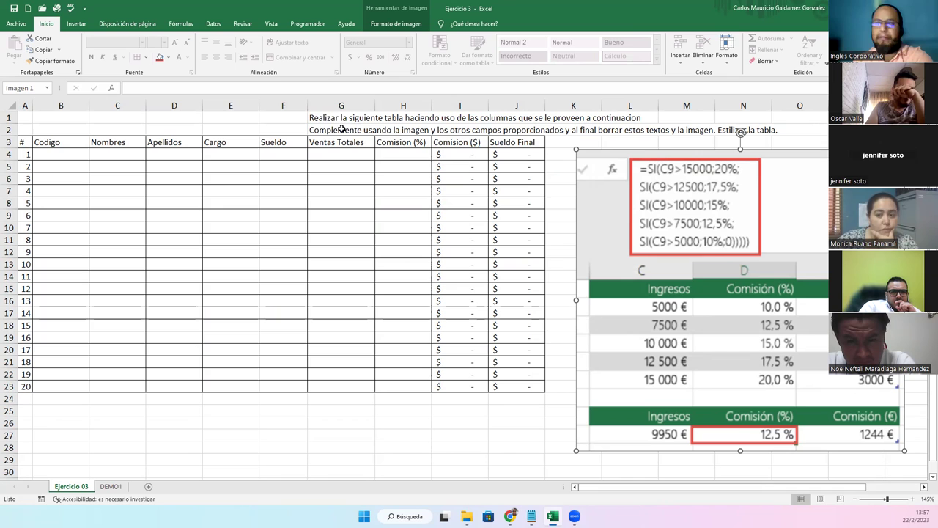
Delete the instruction text and image, restore both with Ctrl+Z, and return to DEMO1
left_click_drag(319, 123, 321, 133)
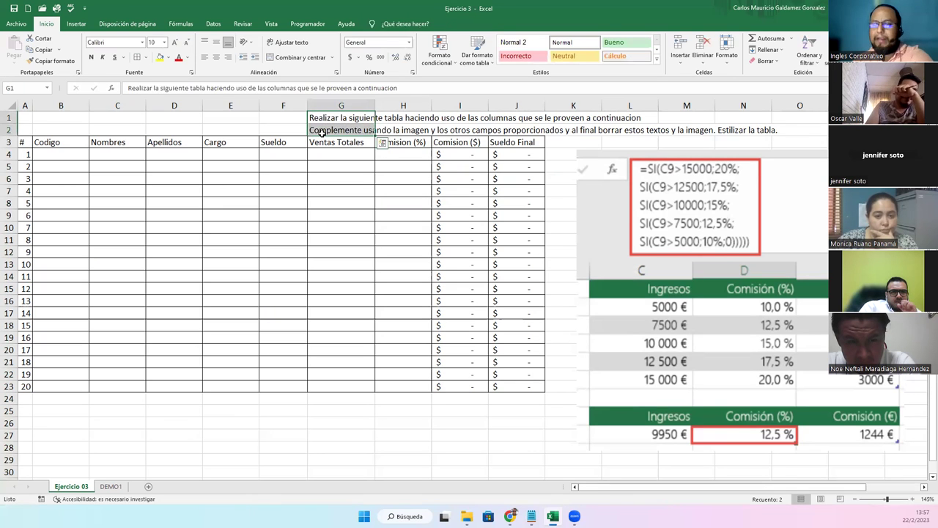
key("Delete")
left_click(610, 205)
key("Delete")
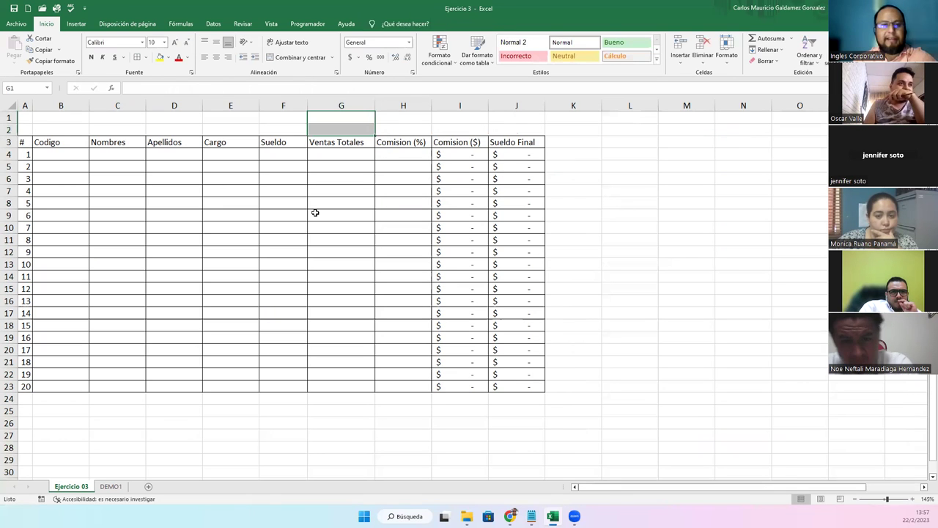
key("ctrl+z")
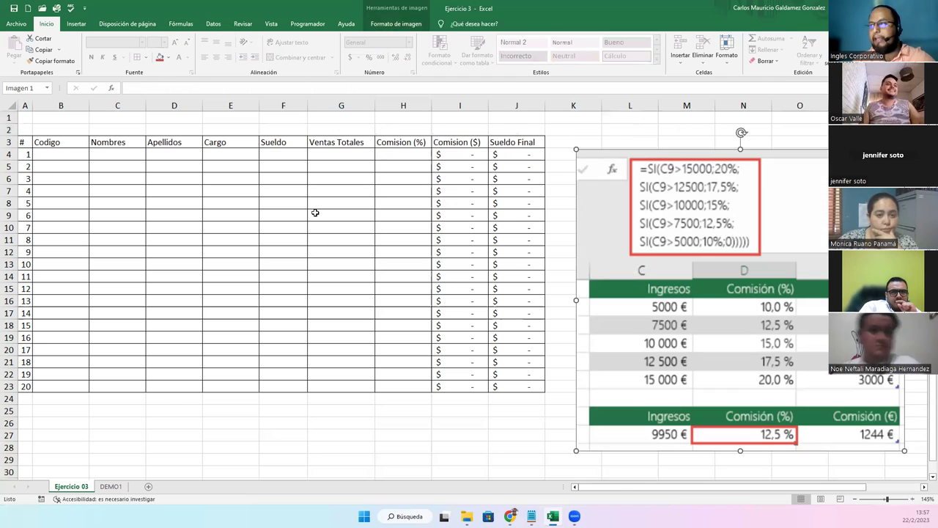
key("ctrl+z")
left_click(313, 231)
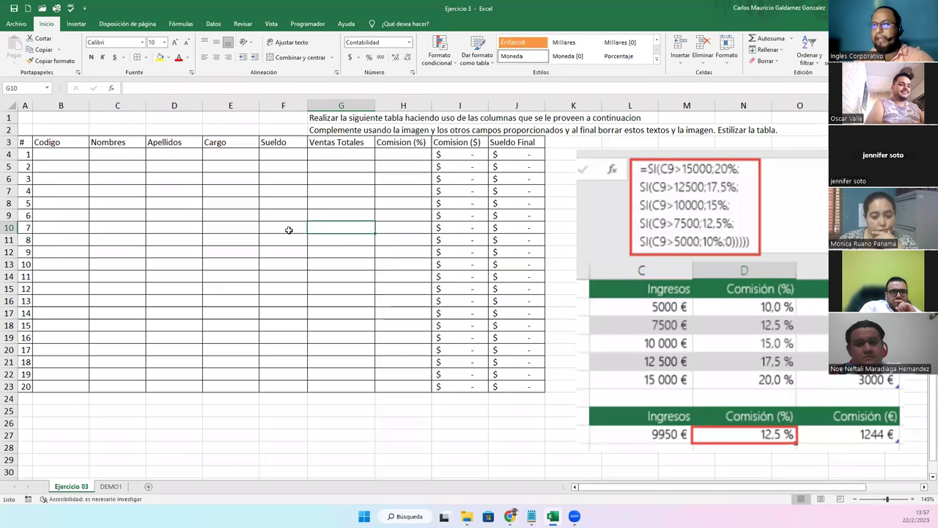
left_click(110, 487)
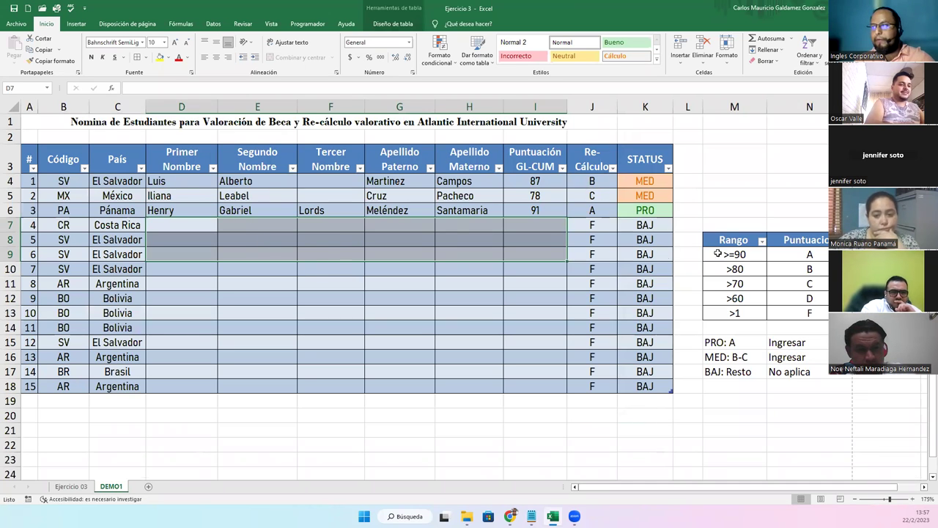
left_click_drag(733, 339, 783, 369)
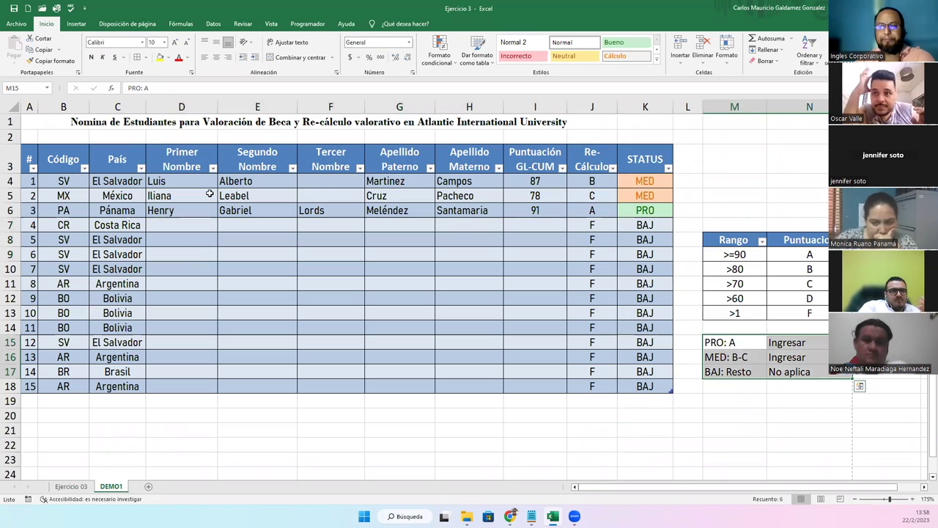
left_click(214, 234)
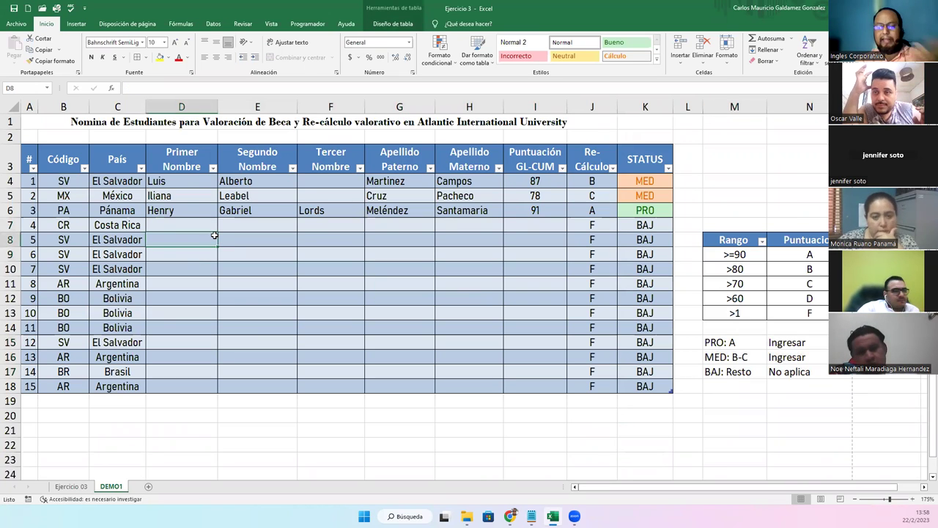
left_click(175, 182)
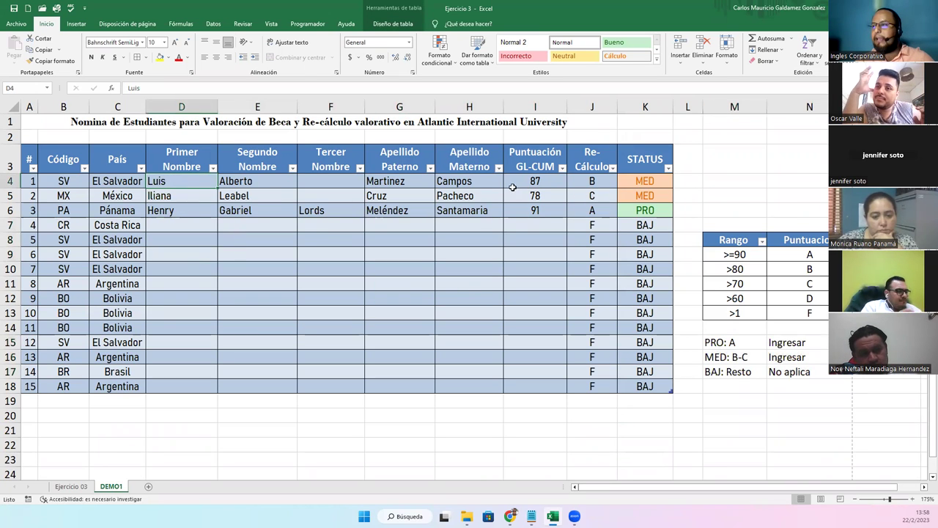
left_click_drag(514, 183, 638, 385)
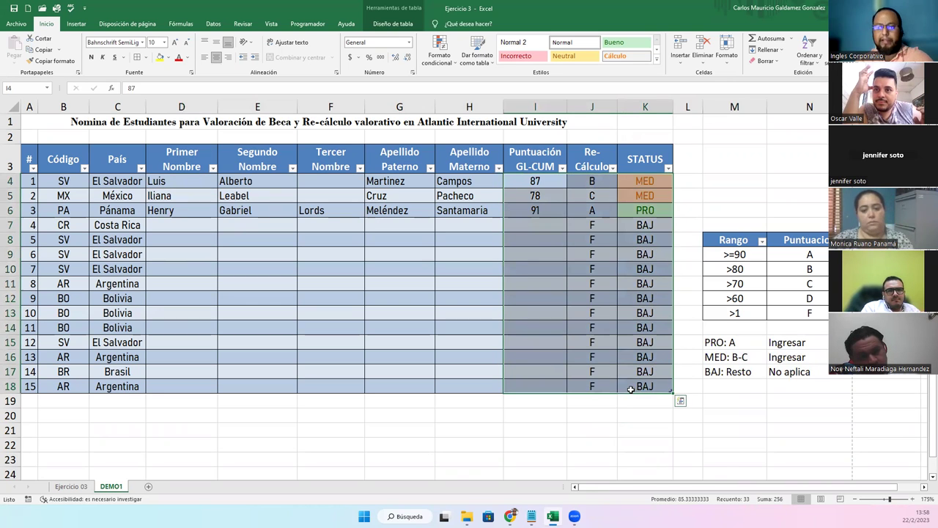
key("Delete")
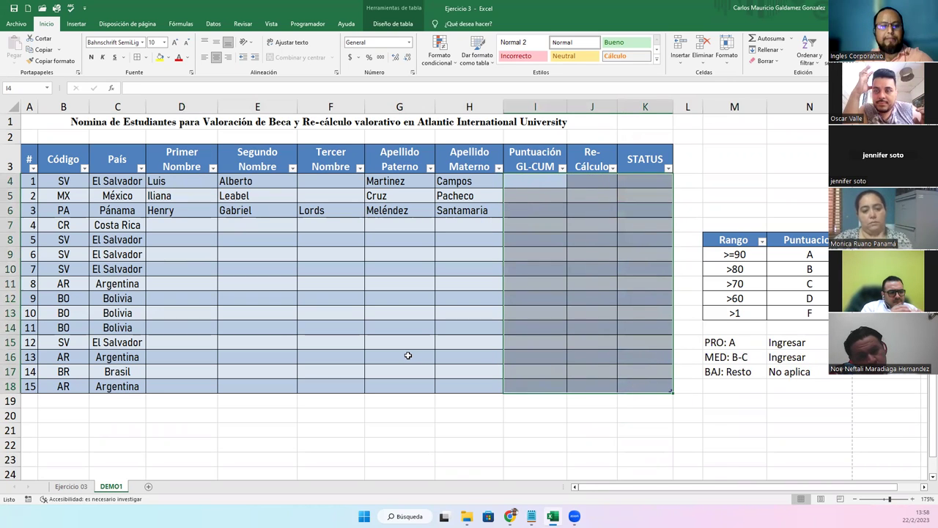
key("ctrl+z")
left_click(271, 338)
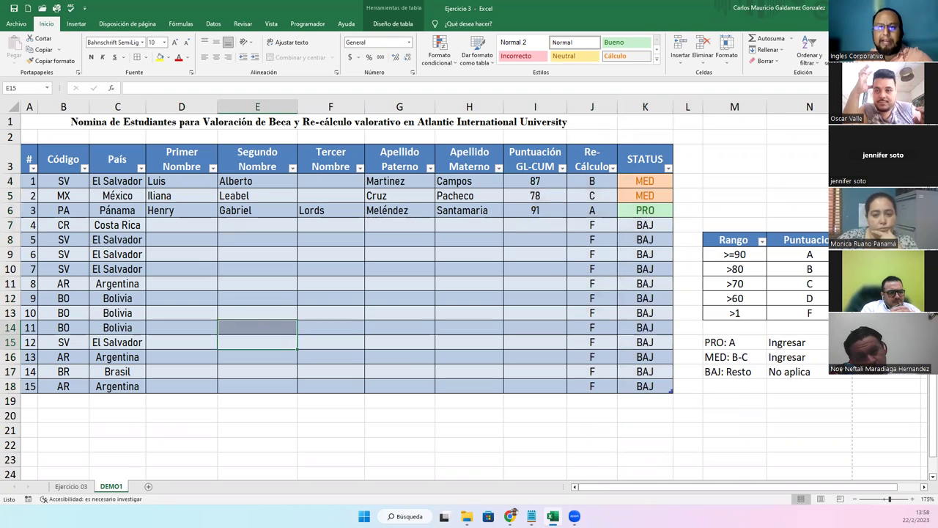
left_click(367, 323)
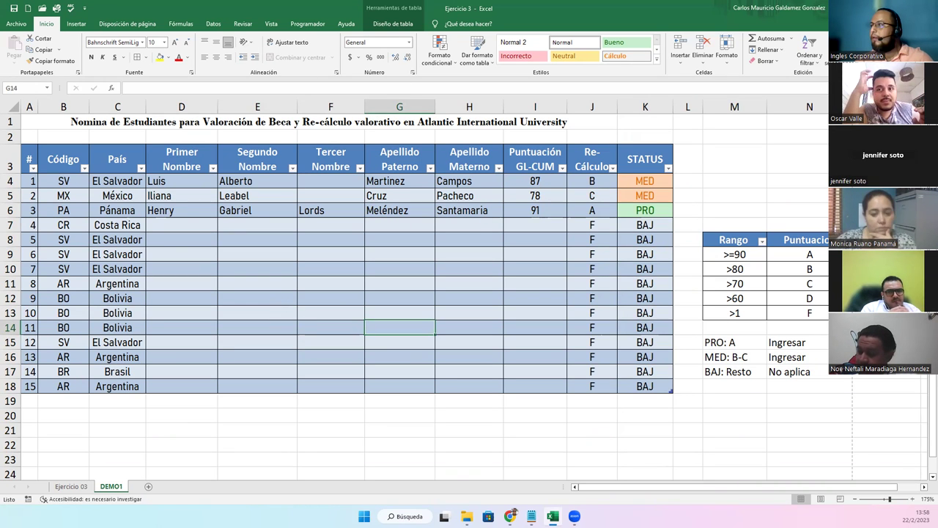
key("alt+Tab")
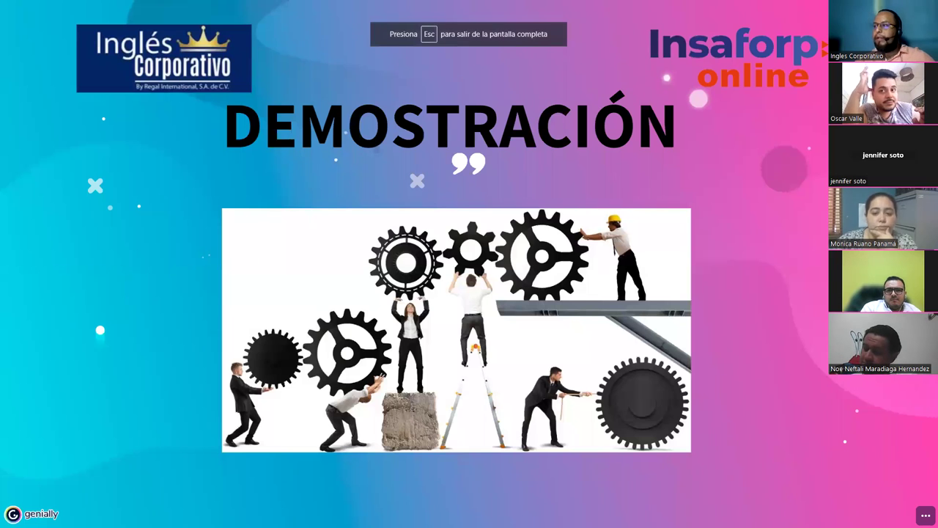
Advance the Genially presentation to the CONSULTAS slide, then switch back to Excel
key("Right")
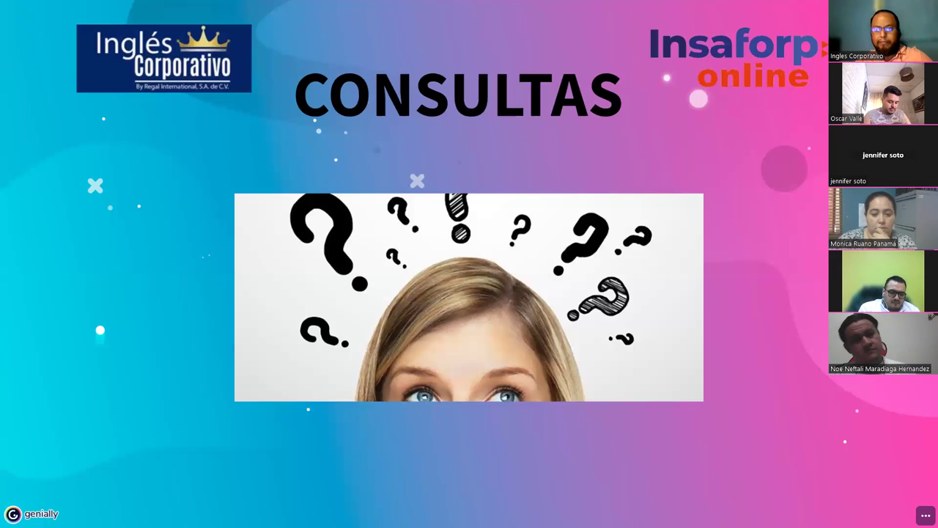
key("alt+Tab")
left_click(606, 182)
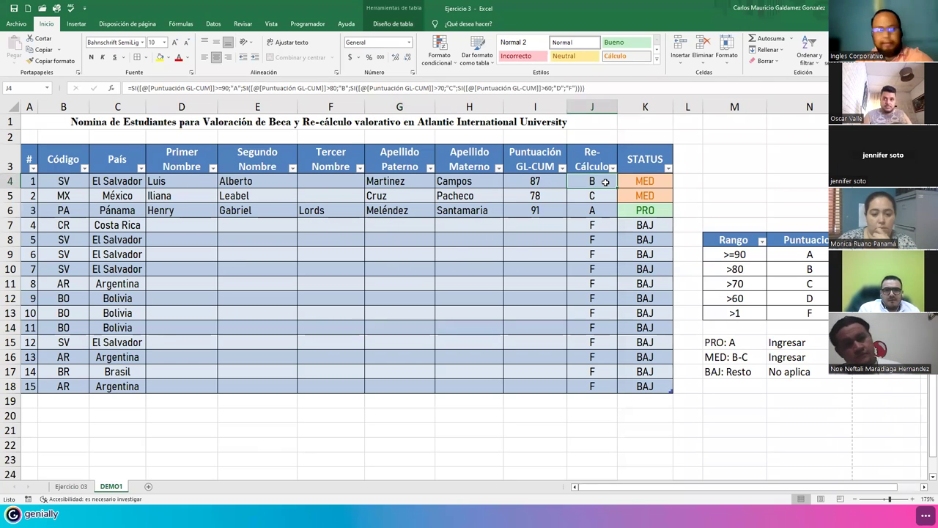
double_click(605, 181)
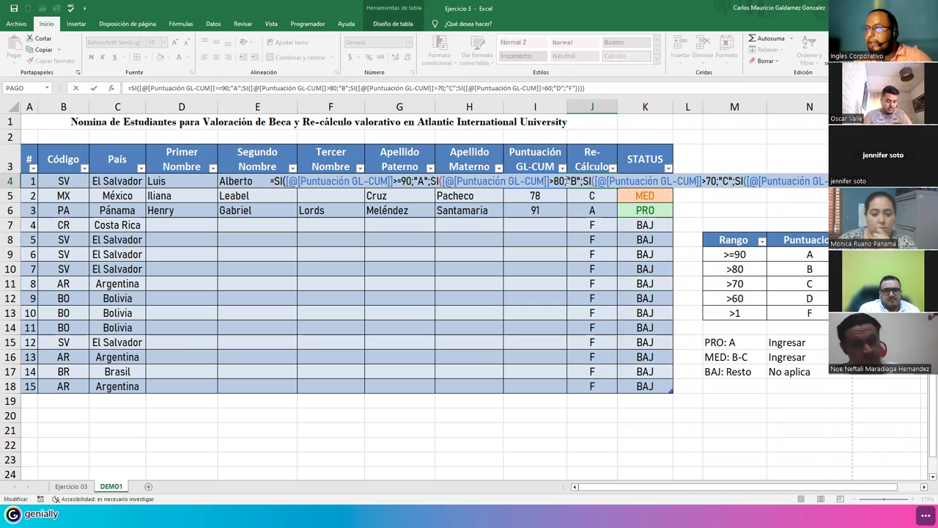
left_click(579, 181)
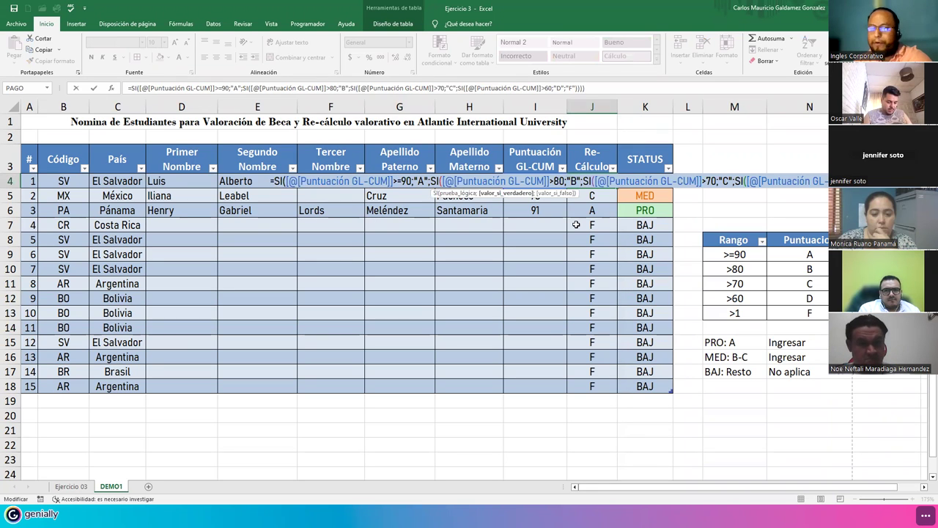
key("Delete")
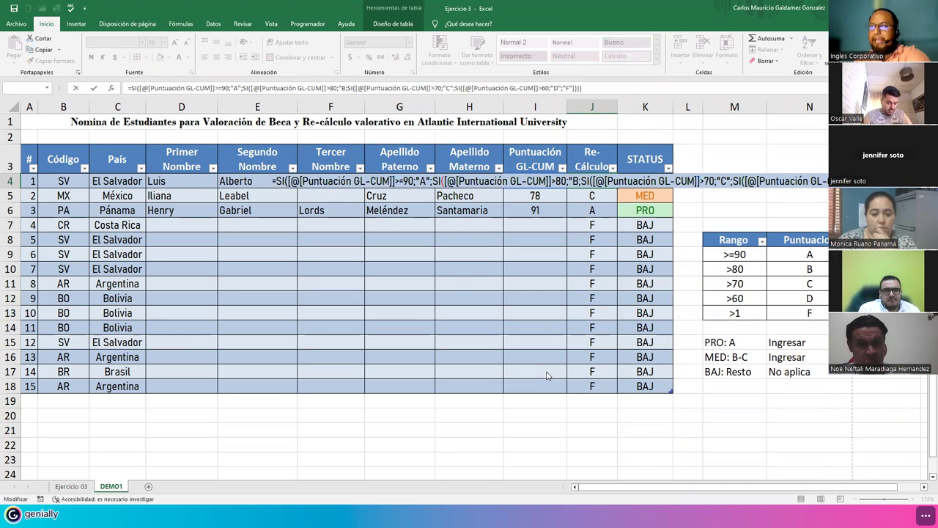
key("Return")
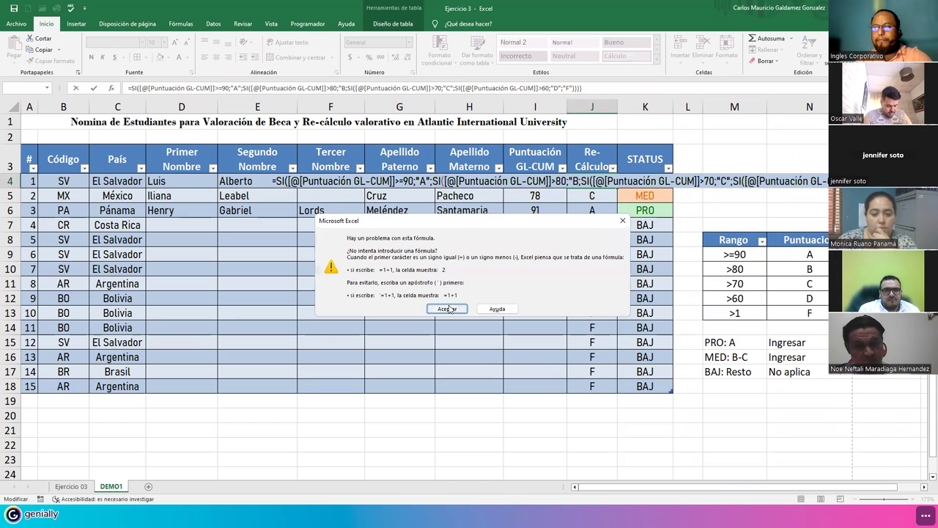
left_click(447, 308)
left_click(568, 181)
type("\"")
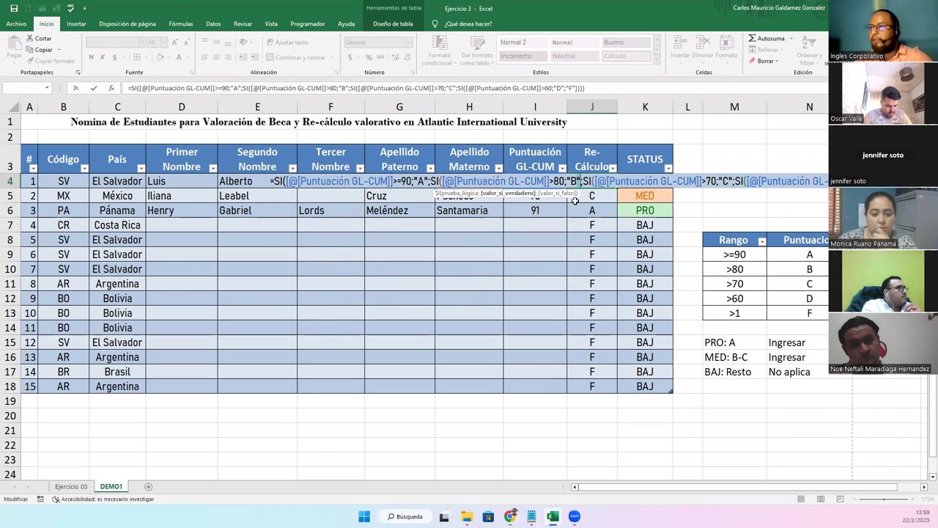
key("Delete")
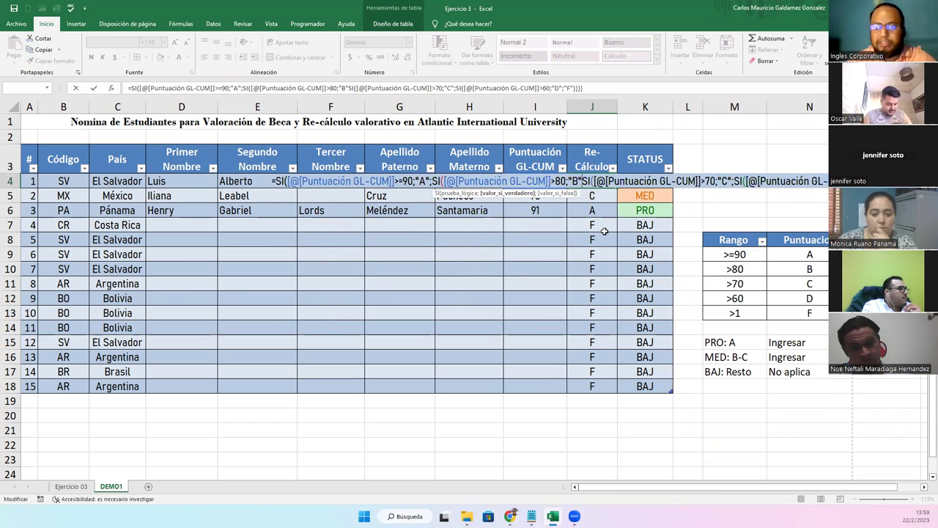
type(";")
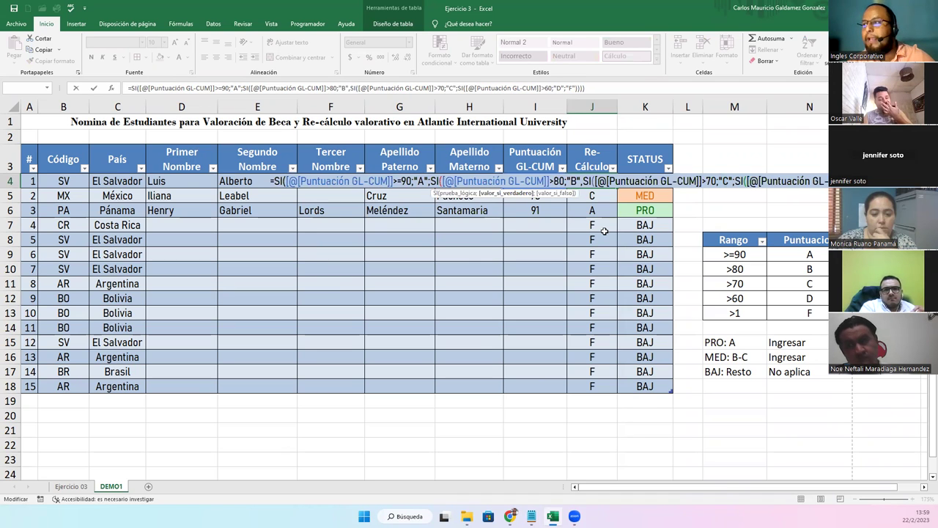
key("Return")
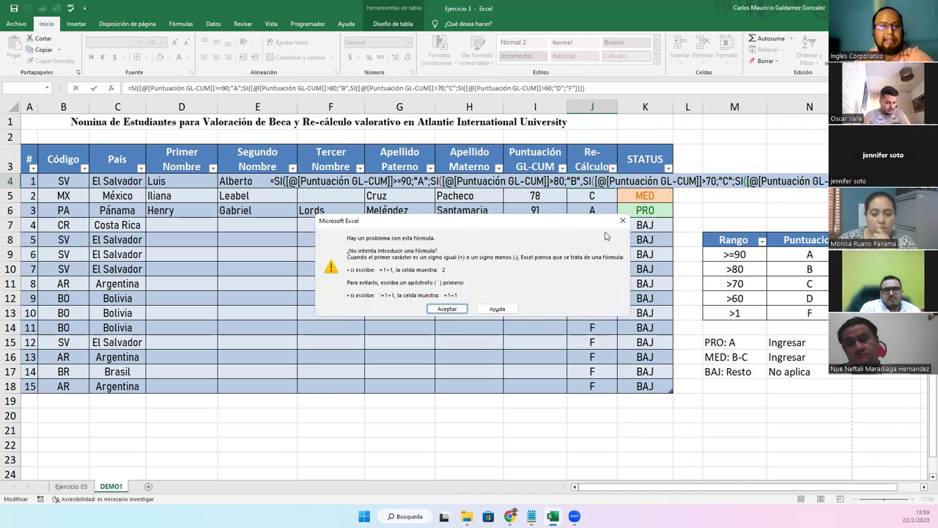
key("Return")
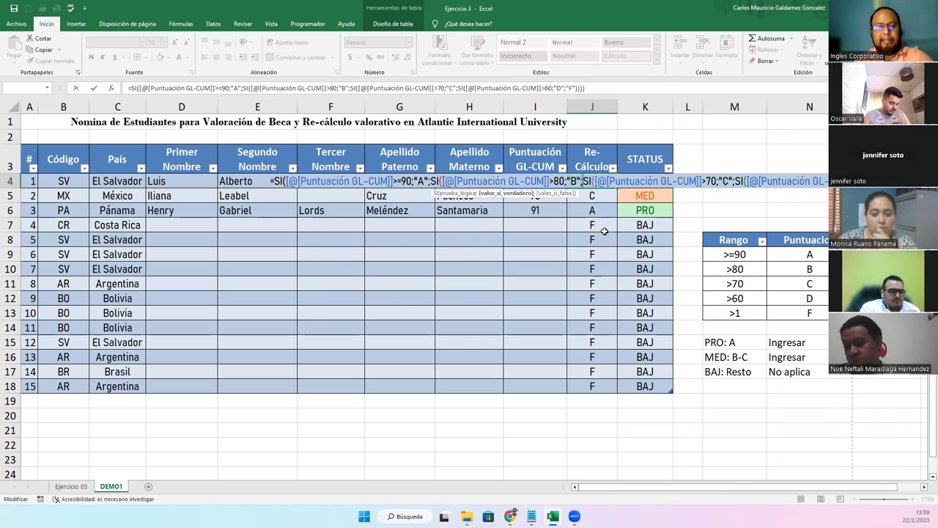
key("ctrl+Return")
key("F2")
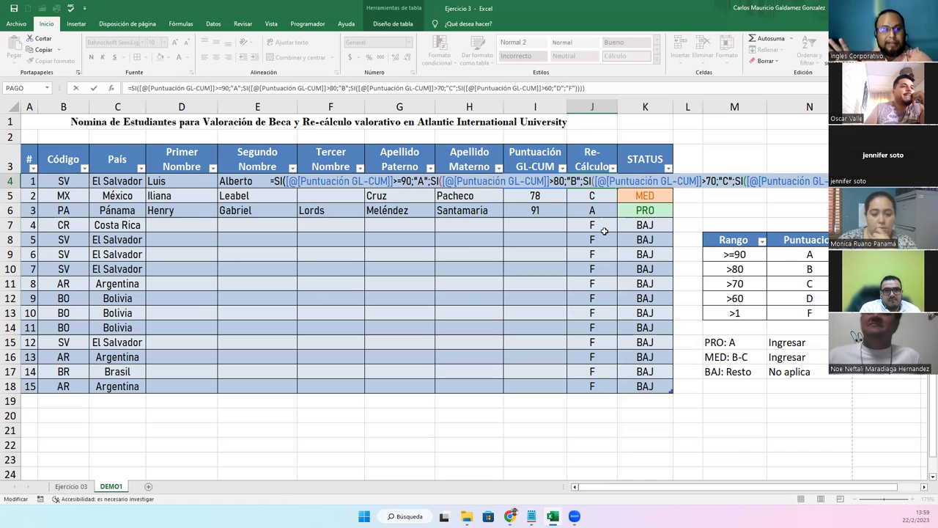
key("ctrl+Return")
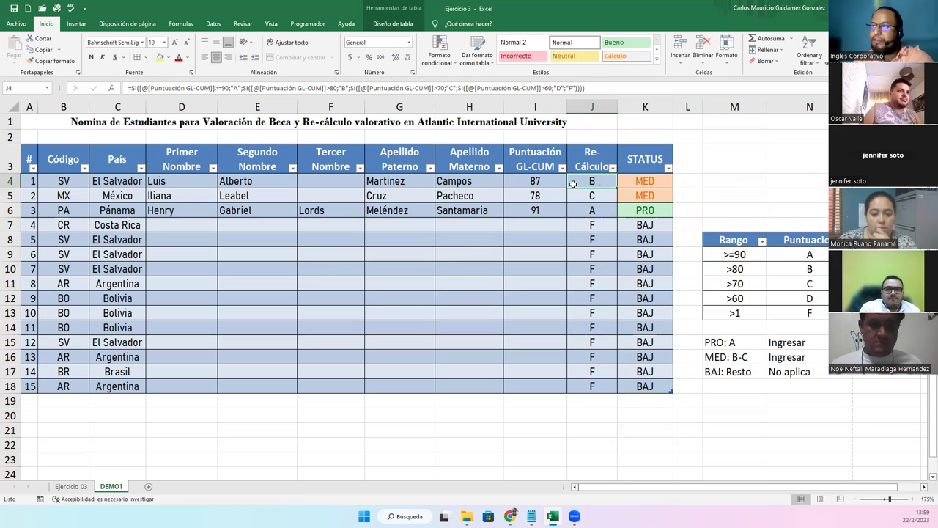
left_click(113, 88)
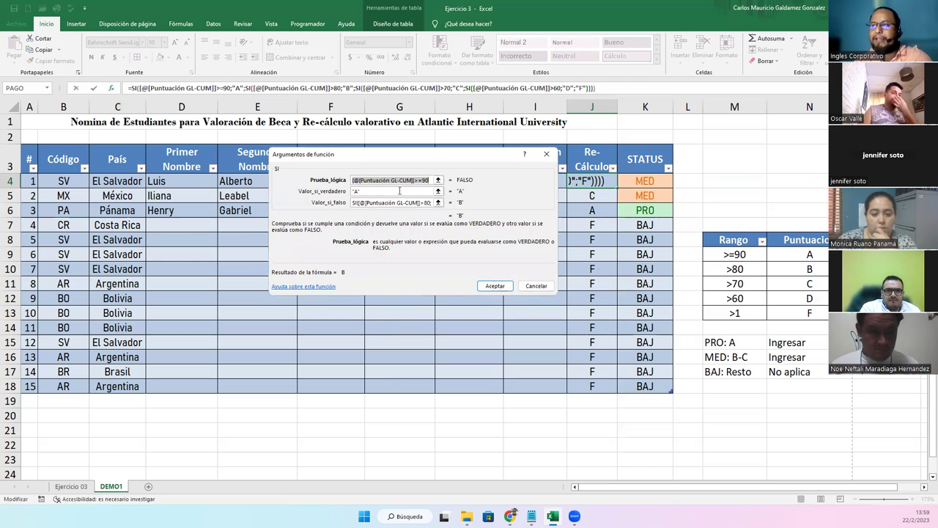
left_click(361, 179)
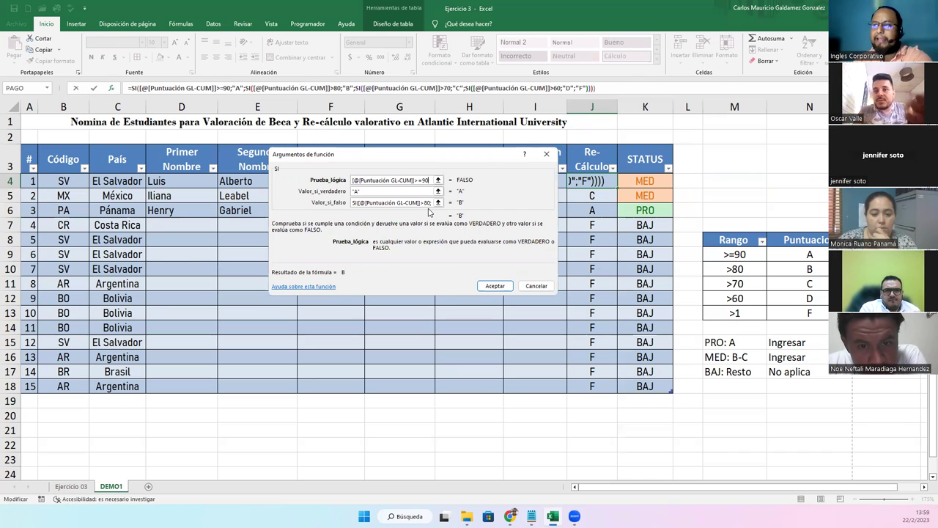
left_click(361, 191)
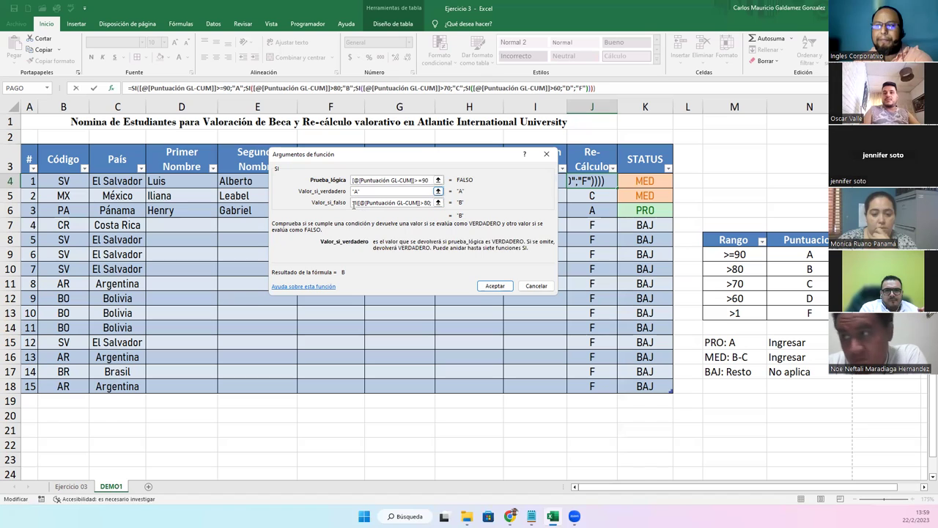
left_click(353, 204)
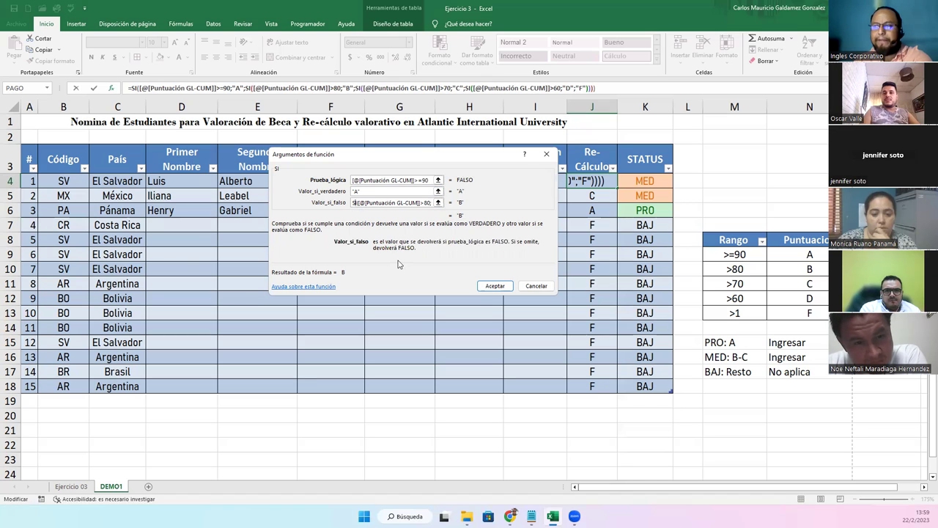
key("Right")
key("Right")
key("Right")
key("Right")
key("Right")
key("Right")
key("Right")
key("Right")
key("Right")
key("Right")
key("Right")
key("Right")
key("Right")
key("Right")
key("Right")
key("Right")
key("Right")
key("Right")
key("Right")
key("Right")
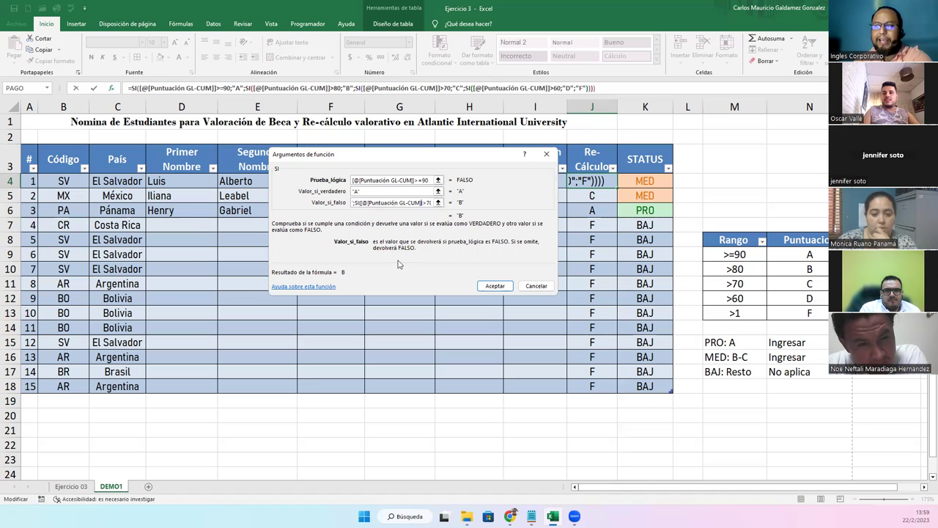
key("Right")
key("Right")
key("Right")
key("Right")
key("Right")
key("Right")
key("Right")
key("Right")
key("Right")
key("Right")
key("Right")
key("Right")
key("Right")
key("Right")
key("Right")
key("Right")
key("Right")
key("Right")
key("Right")
key("Right")
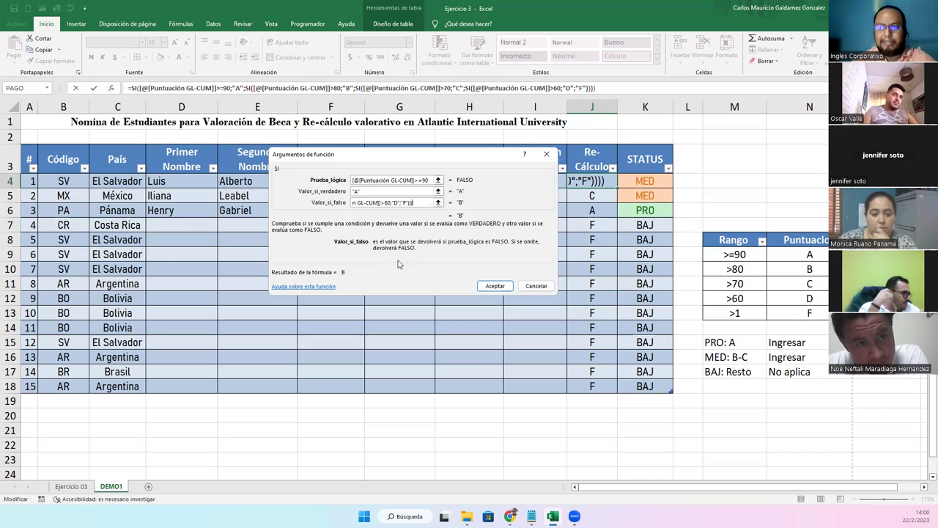
key("Home")
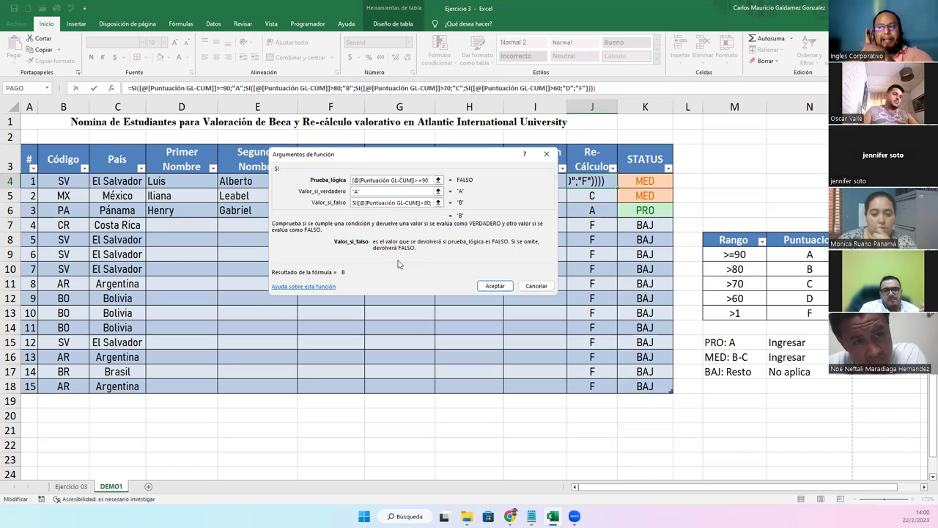
left_click_drag(396, 203, 358, 203)
left_click(354, 202)
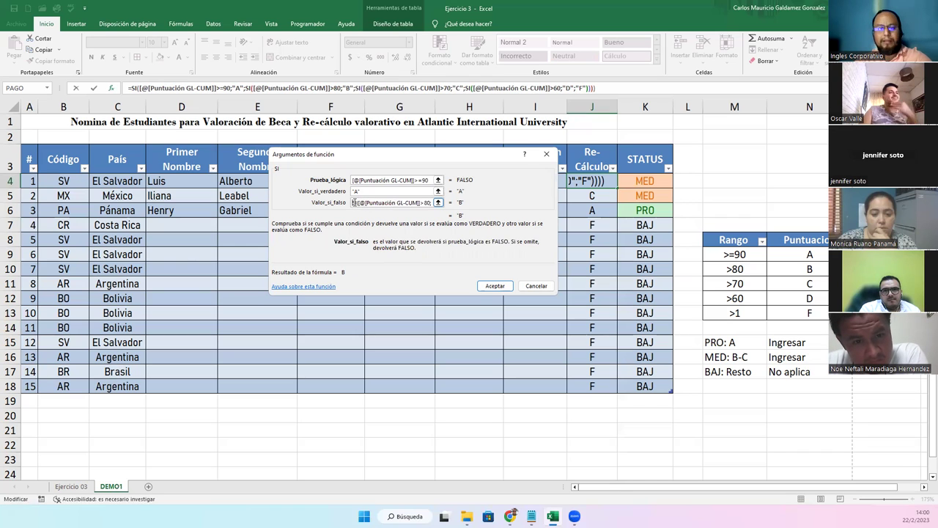
key("End")
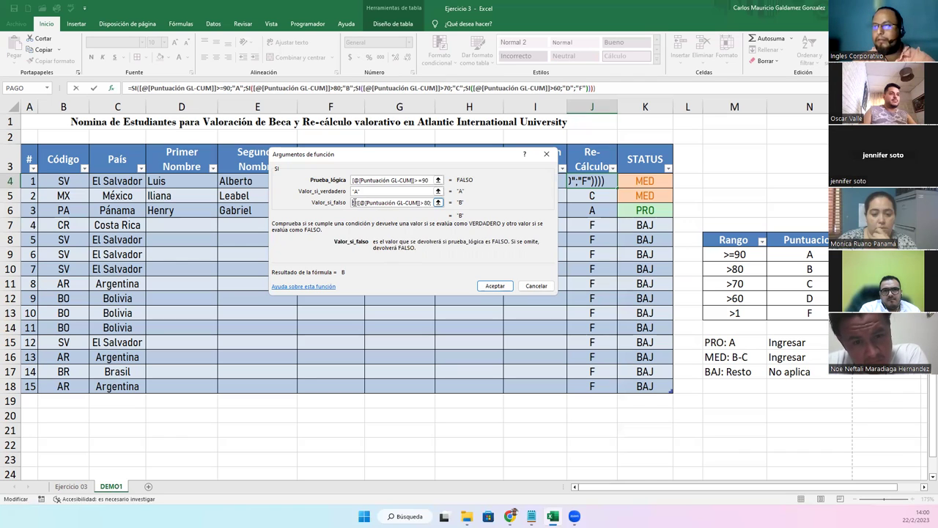
left_click(368, 192)
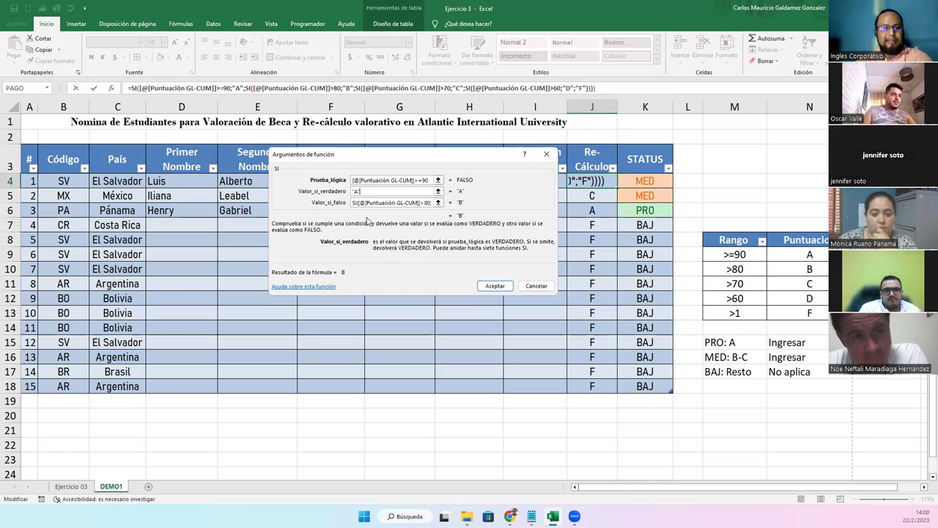
left_click(534, 286)
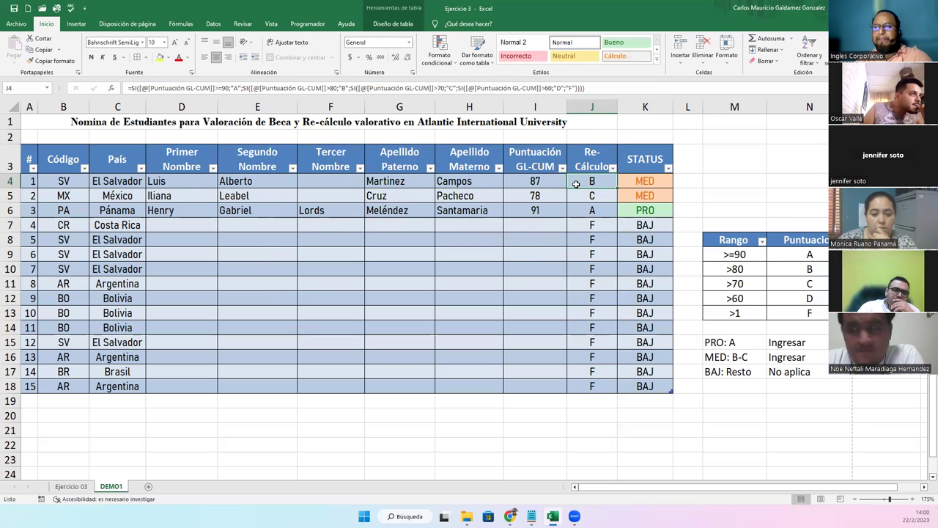
Leave J4's formula, then return to Genially and advance past CONSULTAS to the closing slide
left_click(433, 312)
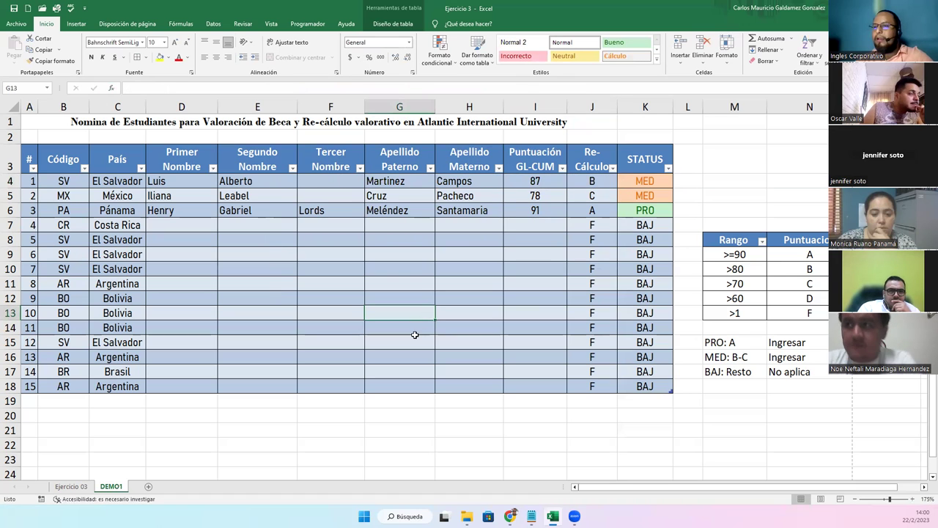
left_click(415, 337)
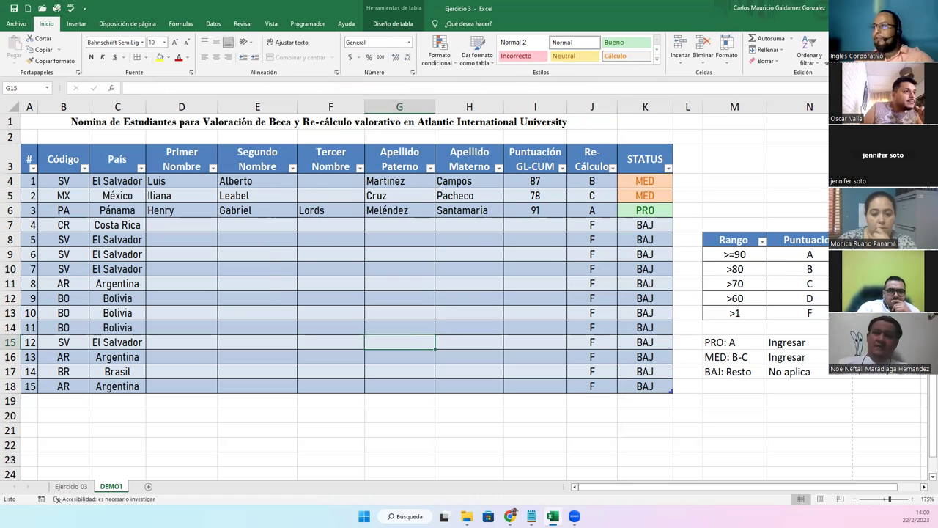
key("alt+Tab")
key("Right")
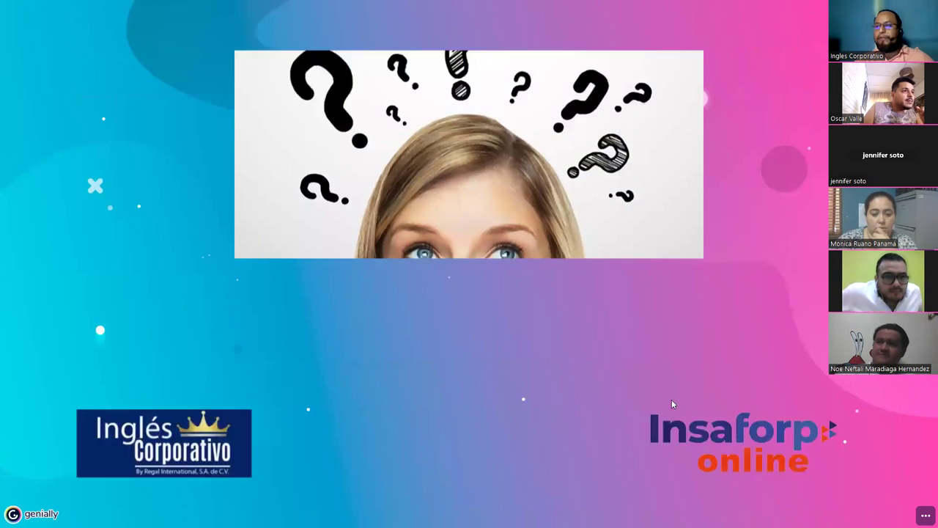